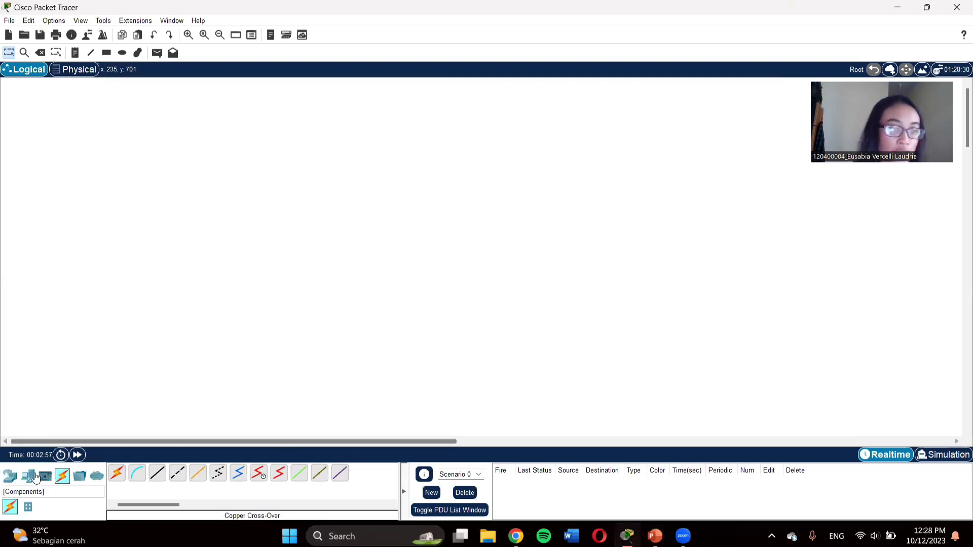
Step: Place a 2811 router in the middle of the canvas
{"action": "left_click", "coordinate": [11, 475]}
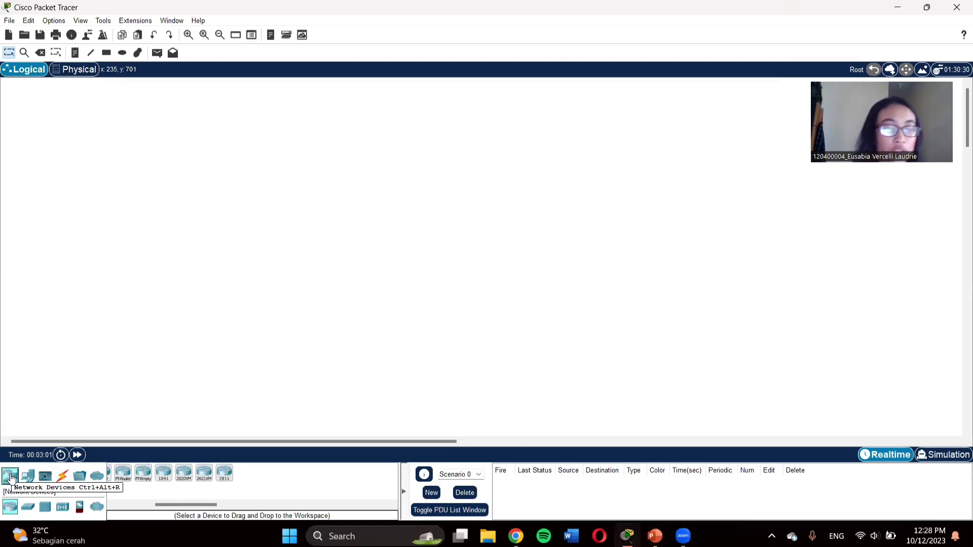
{"action": "left_click", "coordinate": [226, 474]}
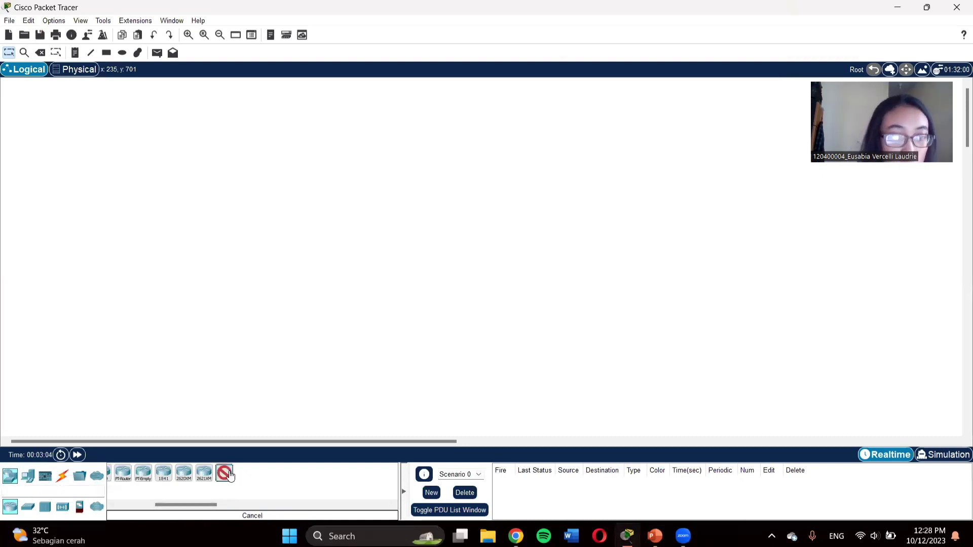
{"action": "left_click", "coordinate": [337, 187]}
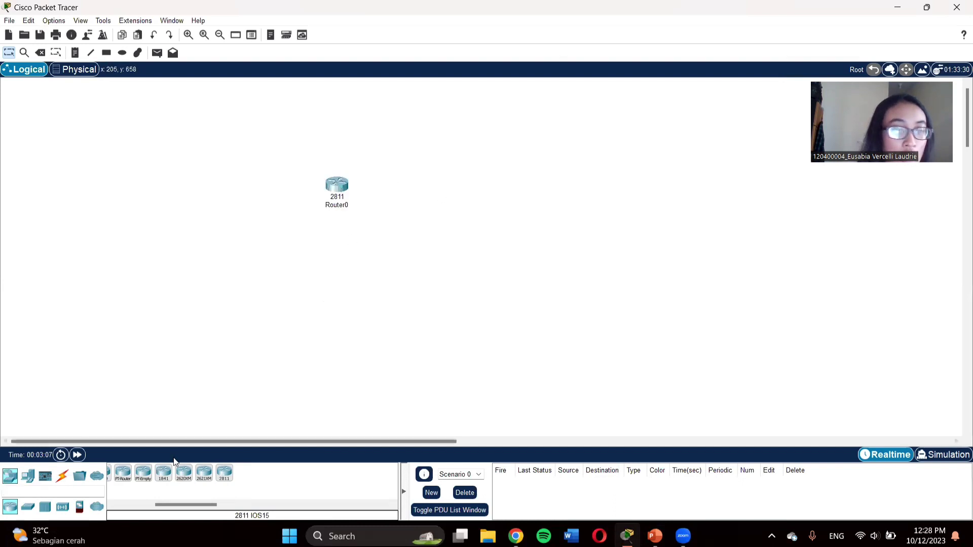
Step: Add a 2960 switch left of Router0 and paste a copy on its right
{"action": "left_click", "coordinate": [28, 507]}
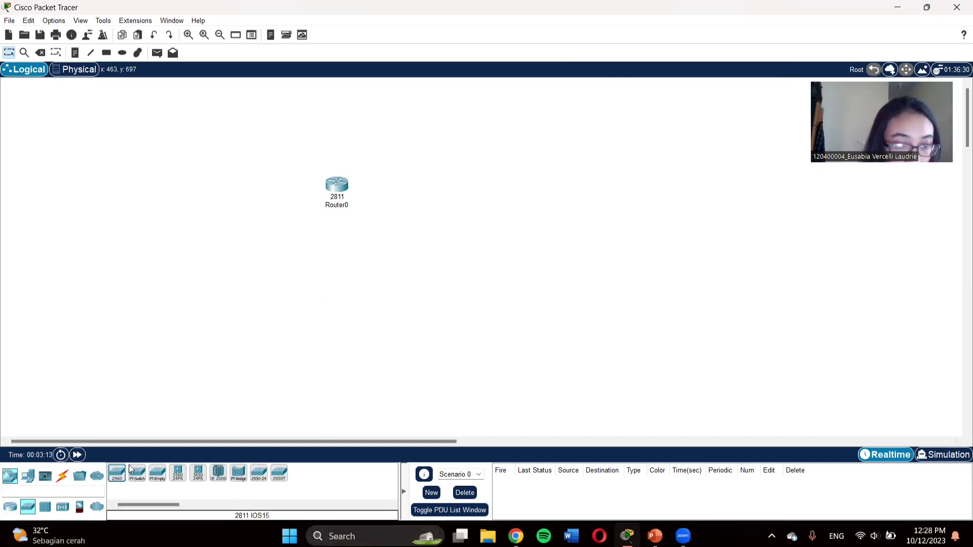
{"action": "left_click", "coordinate": [118, 474]}
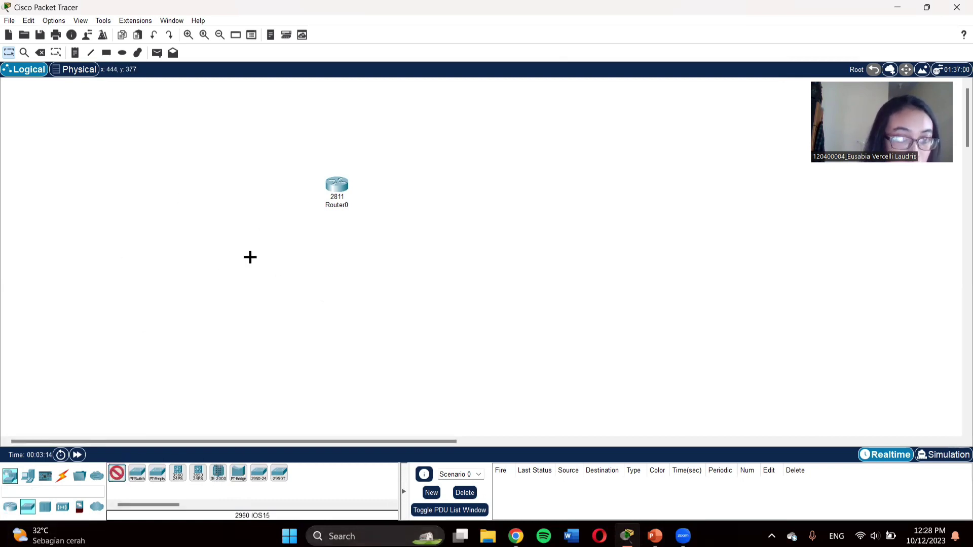
{"action": "left_click", "coordinate": [238, 188]}
{"action": "left_click_drag", "start_coordinate": [278, 226], "coordinate": [218, 168]}
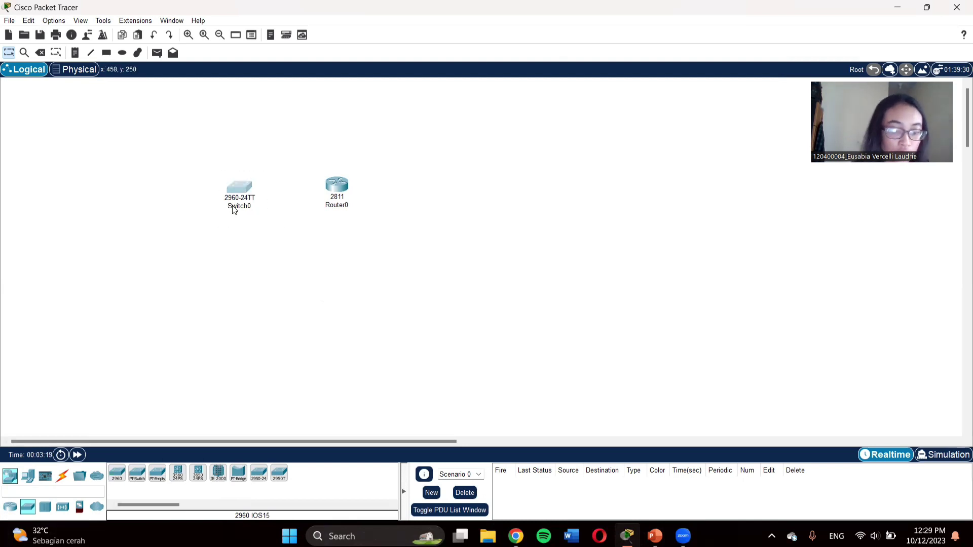
{"action": "key", "text": "ctrl+v"}
{"action": "left_click_drag", "start_coordinate": [235, 162], "coordinate": [427, 185]}
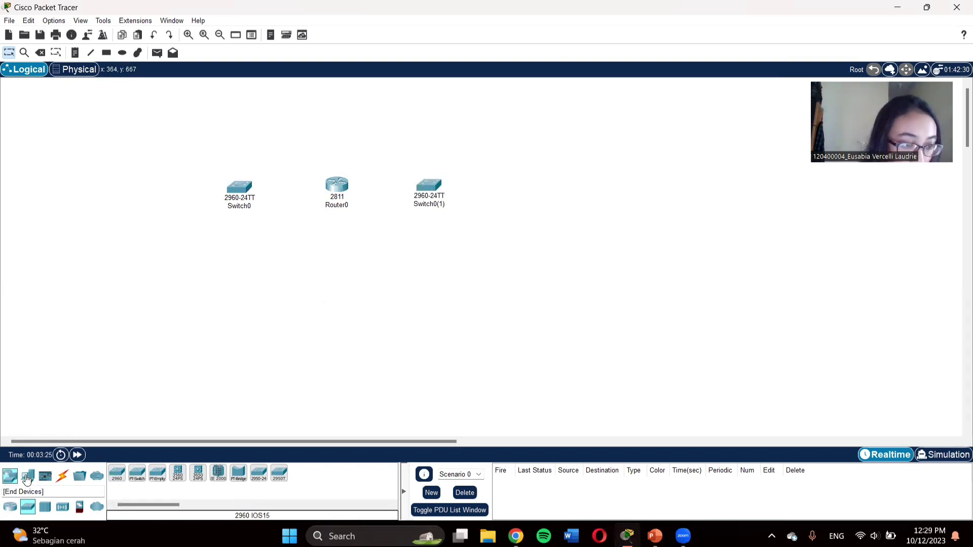
Step: Place a Server-PT, paste three copies, and stack them at the left
{"action": "left_click", "coordinate": [28, 476]}
{"action": "left_click", "coordinate": [152, 477]}
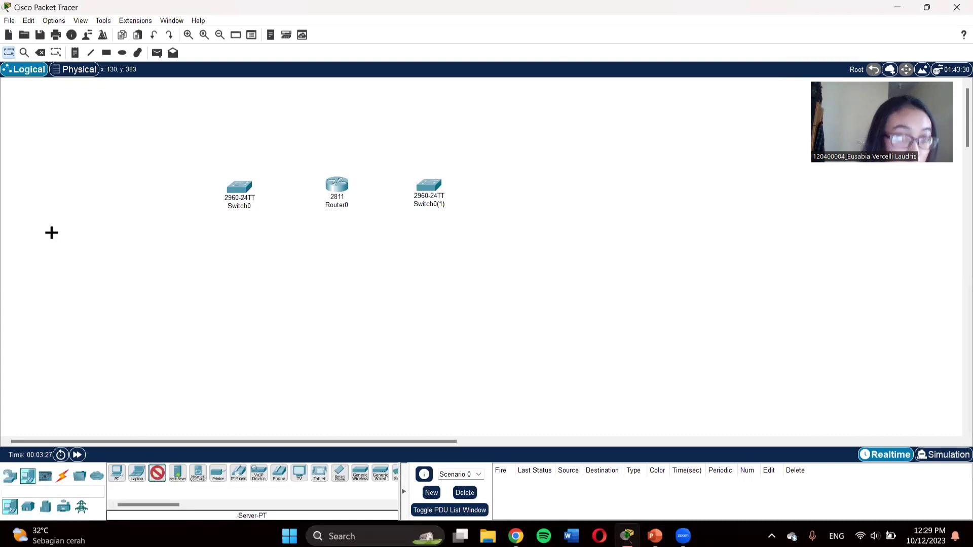
{"action": "left_click", "coordinate": [117, 131]}
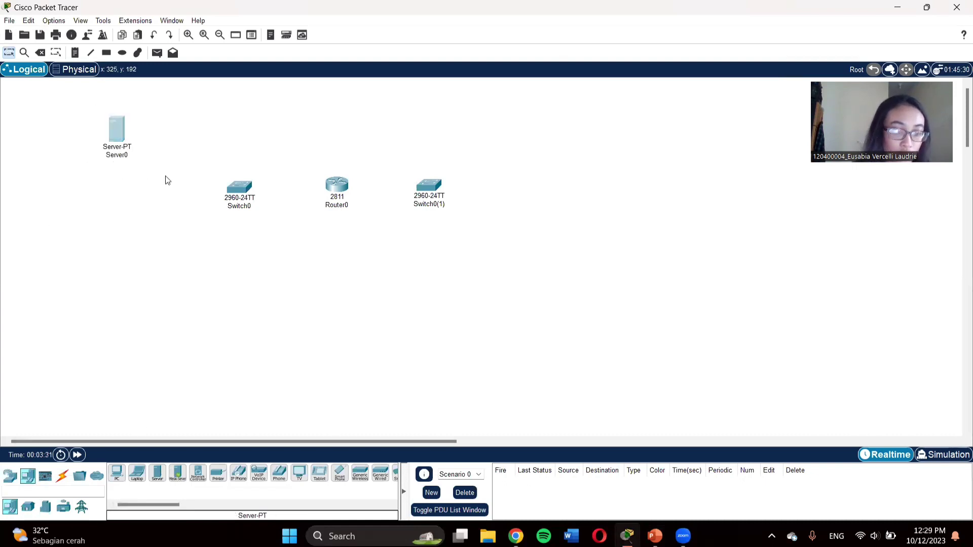
{"action": "key", "text": "ctrl+v"}
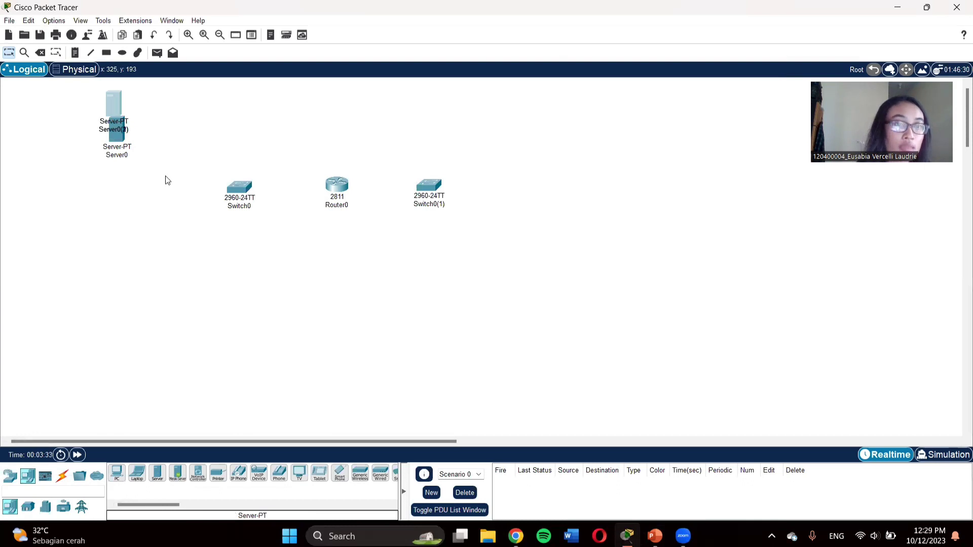
{"action": "key", "text": "ctrl+v"}
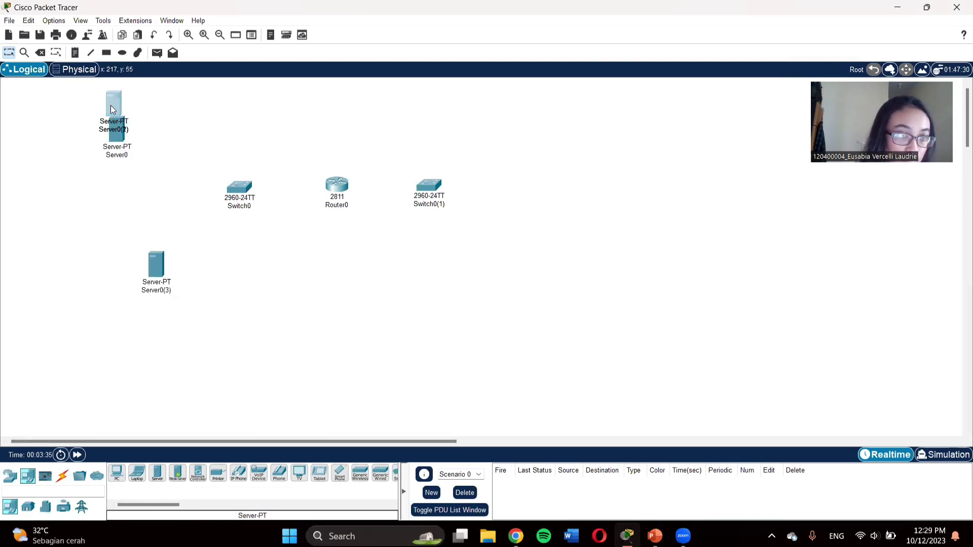
{"action": "key", "text": "ctrl+v"}
{"action": "left_click_drag", "start_coordinate": [112, 109], "coordinate": [58, 168]}
{"action": "left_click_drag", "start_coordinate": [100, 195], "coordinate": [85, 229]}
{"action": "left_click_drag", "start_coordinate": [151, 274], "coordinate": [124, 268]}
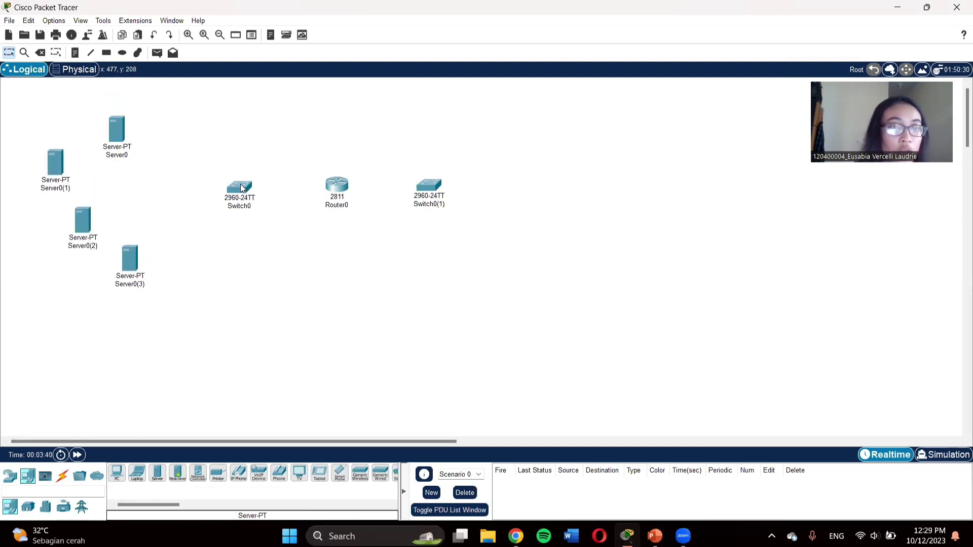
Step: Shift Switch0, Router0 and Switch0(1) left toward the servers
{"action": "left_click_drag", "start_coordinate": [241, 189], "coordinate": [135, 187]}
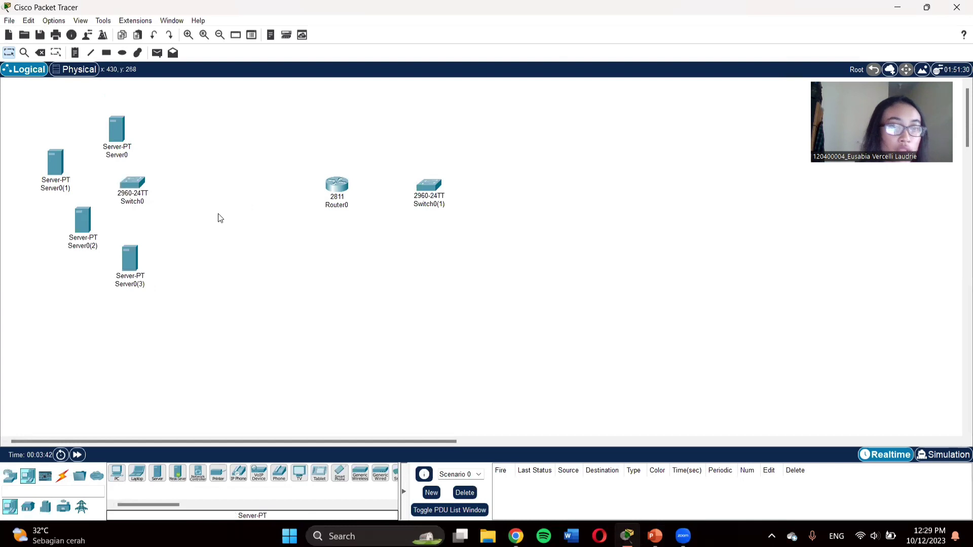
{"action": "left_click_drag", "start_coordinate": [337, 187], "coordinate": [223, 180]}
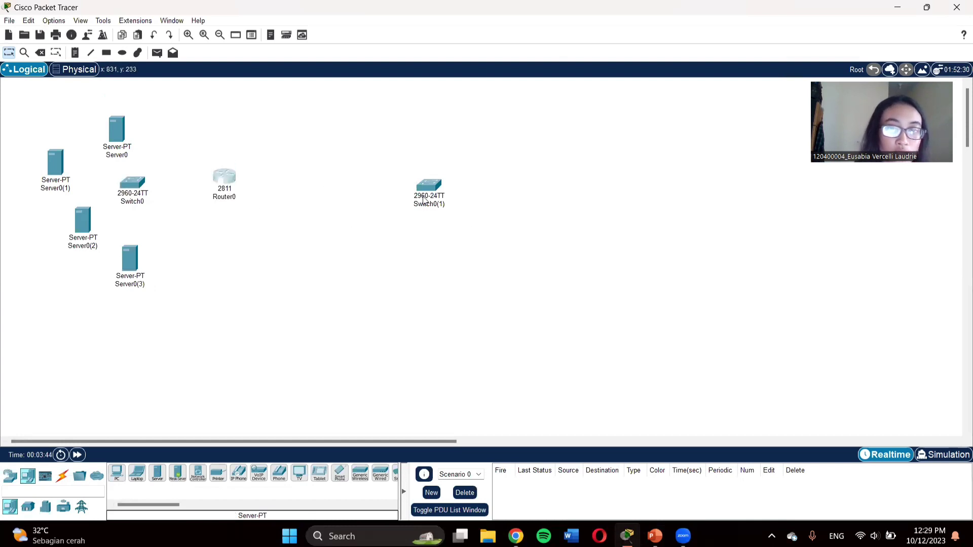
{"action": "left_click_drag", "start_coordinate": [424, 199], "coordinate": [330, 168]}
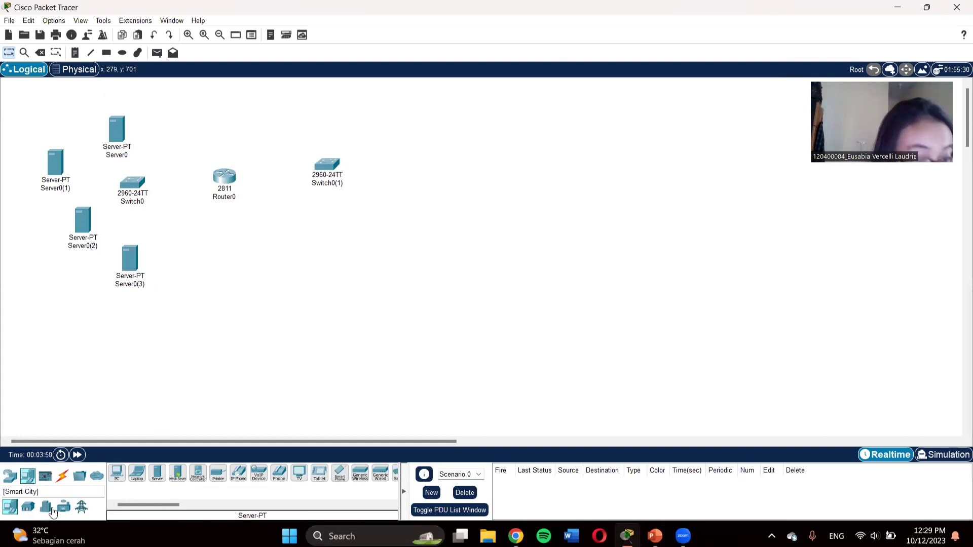
Step: Place an AccessPoint-PT to the right of Switch0(1)
{"action": "left_click", "coordinate": [11, 476]}
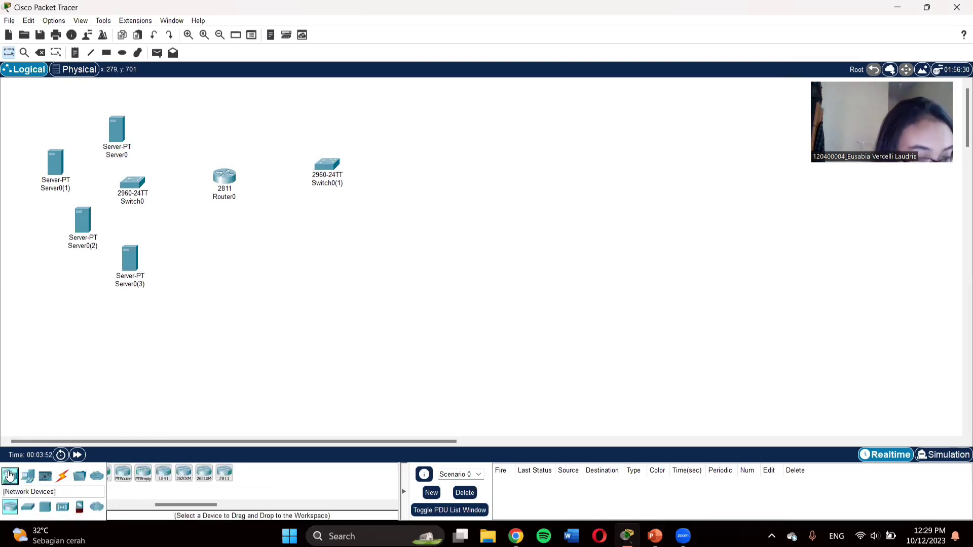
{"action": "left_click", "coordinate": [61, 508]}
{"action": "left_click", "coordinate": [163, 475]}
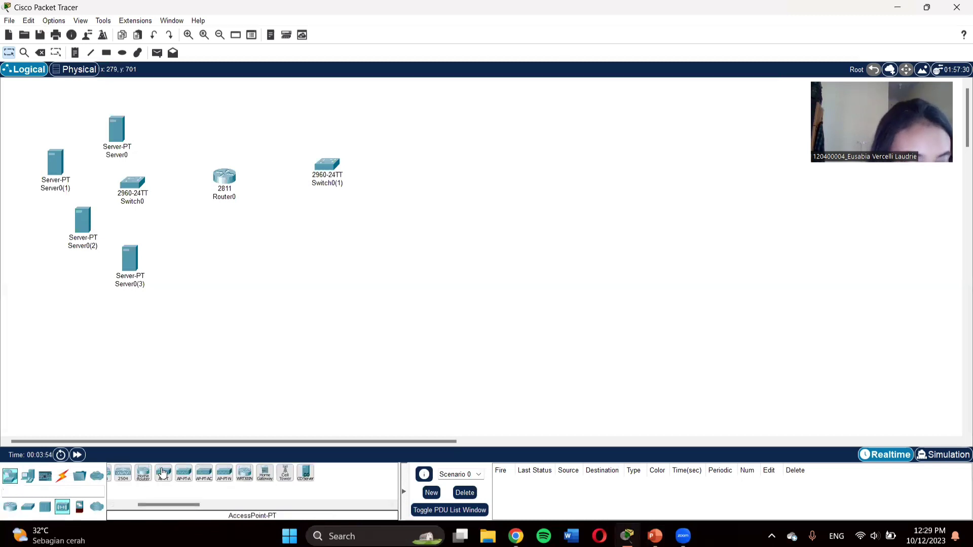
{"action": "left_click", "coordinate": [452, 165]}
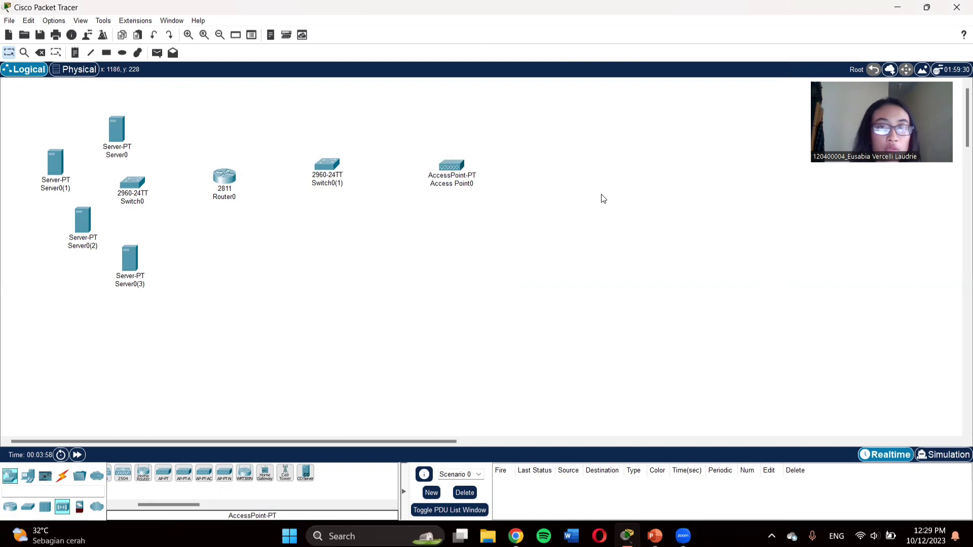
Step: Add a Central-Office-Server below the switches and a copy to its right
{"action": "left_click", "coordinate": [306, 474]}
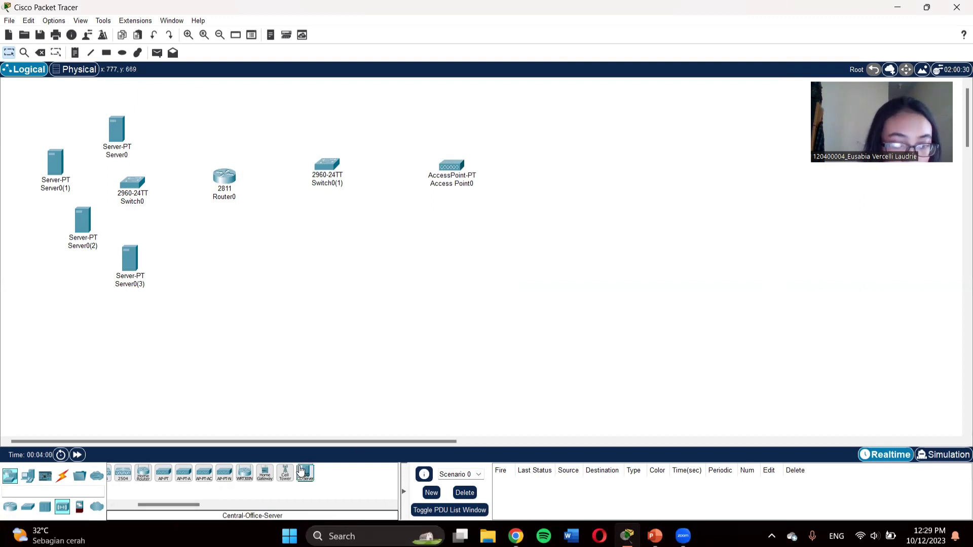
{"action": "left_click", "coordinate": [373, 223]}
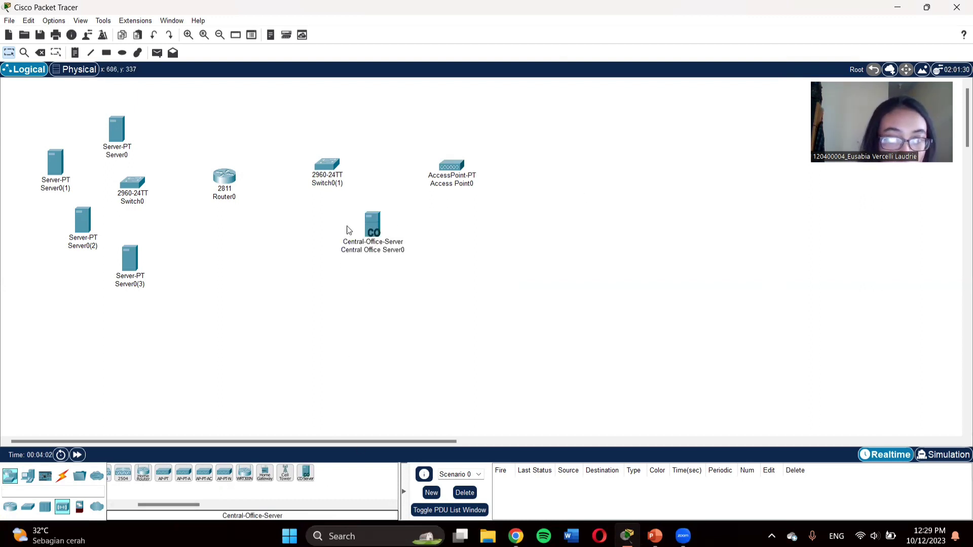
{"action": "left_click_drag", "start_coordinate": [354, 211], "coordinate": [417, 275]}
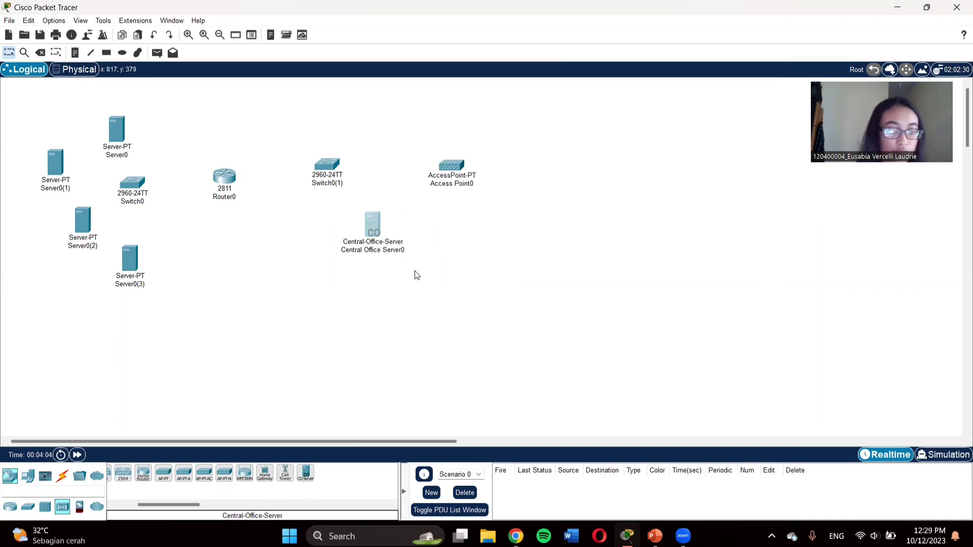
{"action": "key", "text": "ctrl+c"}
{"action": "key", "text": "ctrl+v"}
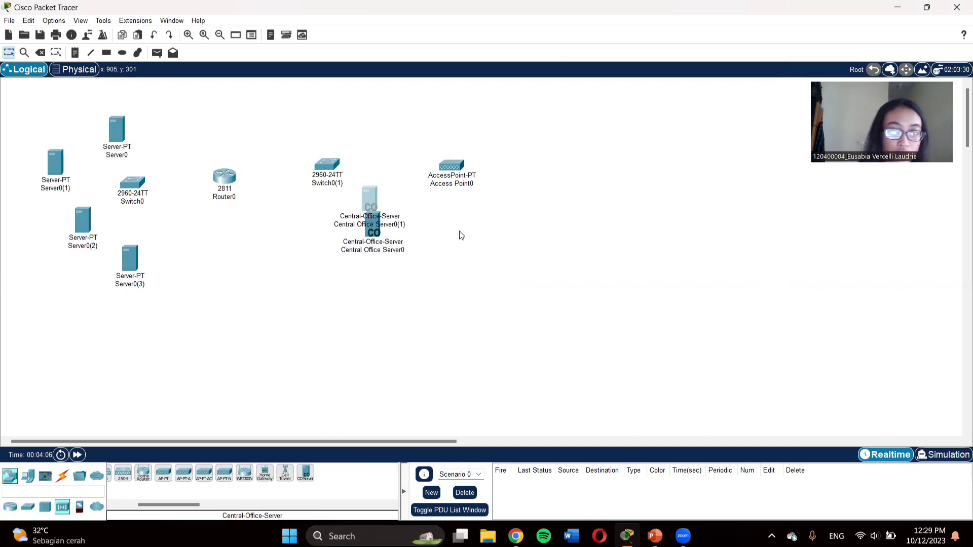
{"action": "left_click_drag", "start_coordinate": [367, 199], "coordinate": [493, 222]}
{"action": "left_click", "coordinate": [622, 255]}
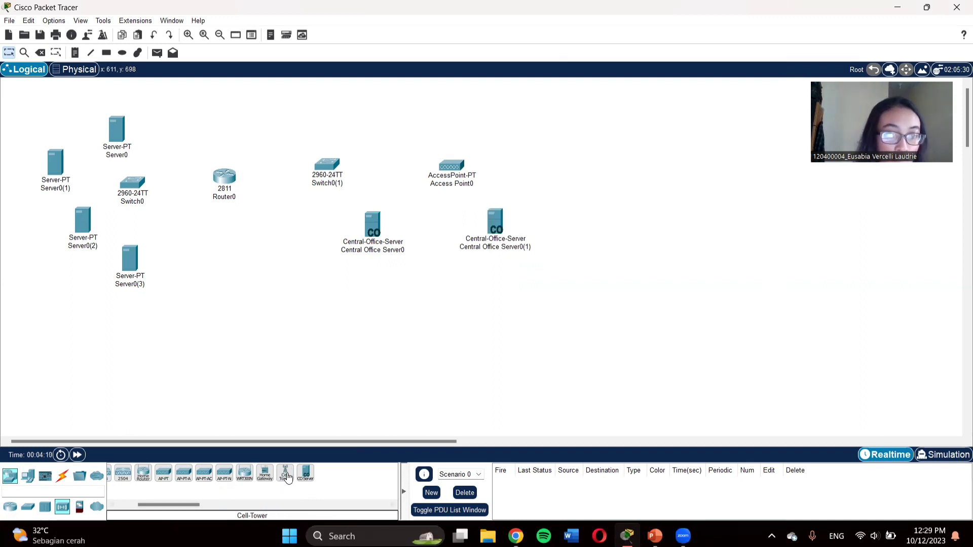
Step: Place two cell towers below the router and paste two more further right
{"action": "left_click", "coordinate": [285, 473]}
{"action": "left_click", "coordinate": [288, 282]}
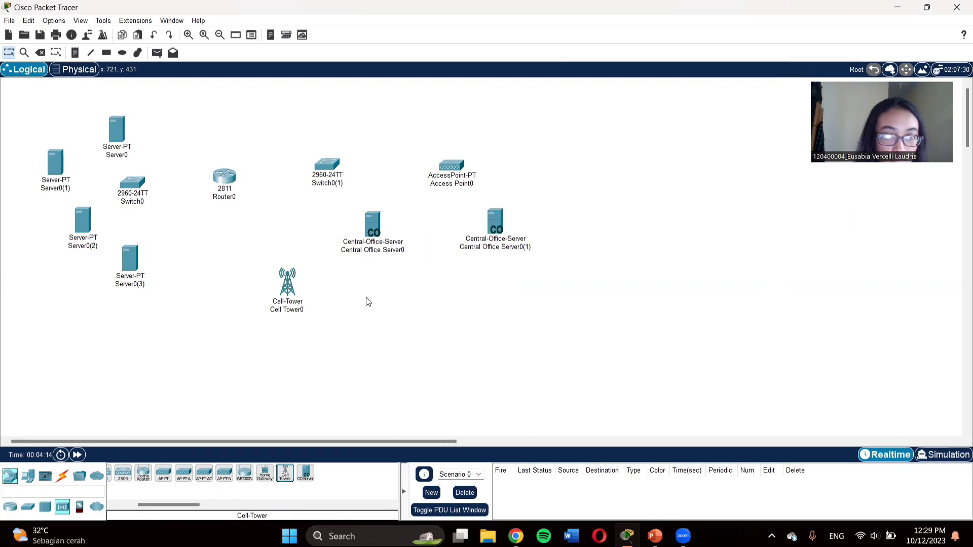
{"action": "left_click", "coordinate": [285, 474]}
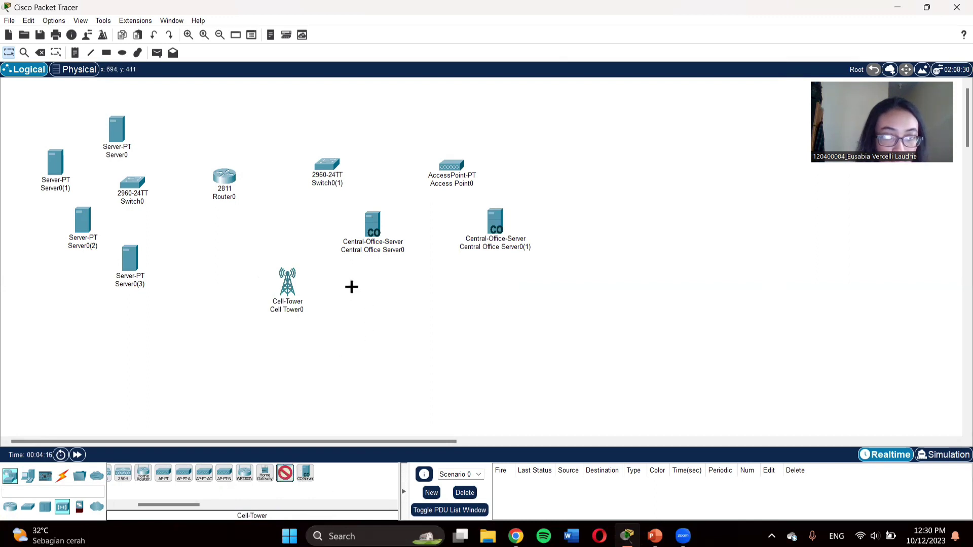
{"action": "left_click", "coordinate": [352, 286]}
{"action": "left_click_drag", "start_coordinate": [257, 255], "coordinate": [366, 345]}
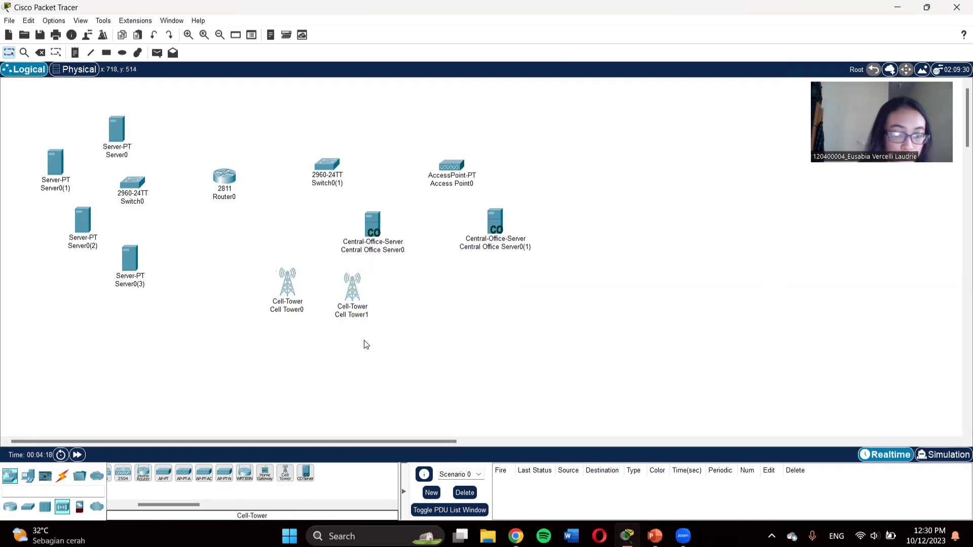
{"action": "key", "text": "ctrl+c"}
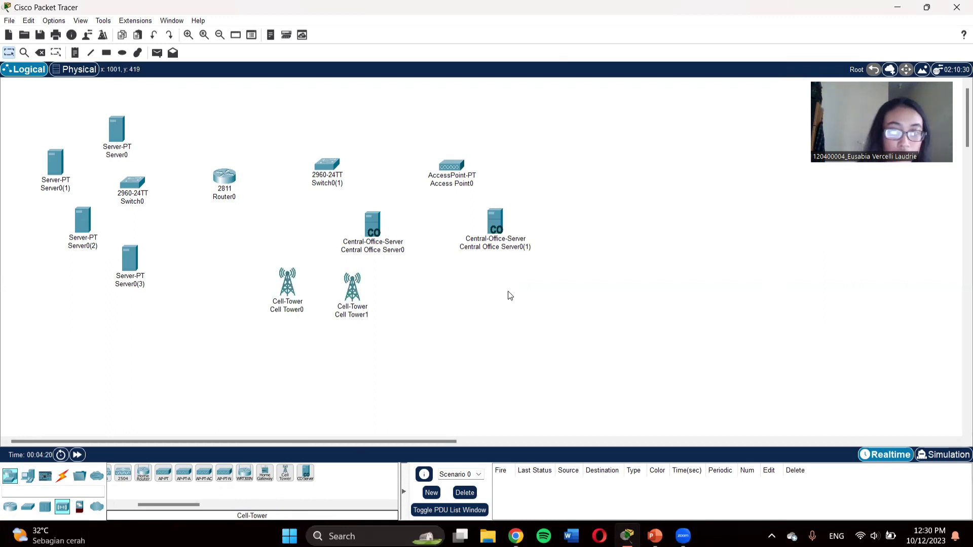
{"action": "key", "text": "ctrl+v"}
{"action": "left_click_drag", "start_coordinate": [352, 265], "coordinate": [581, 296]}
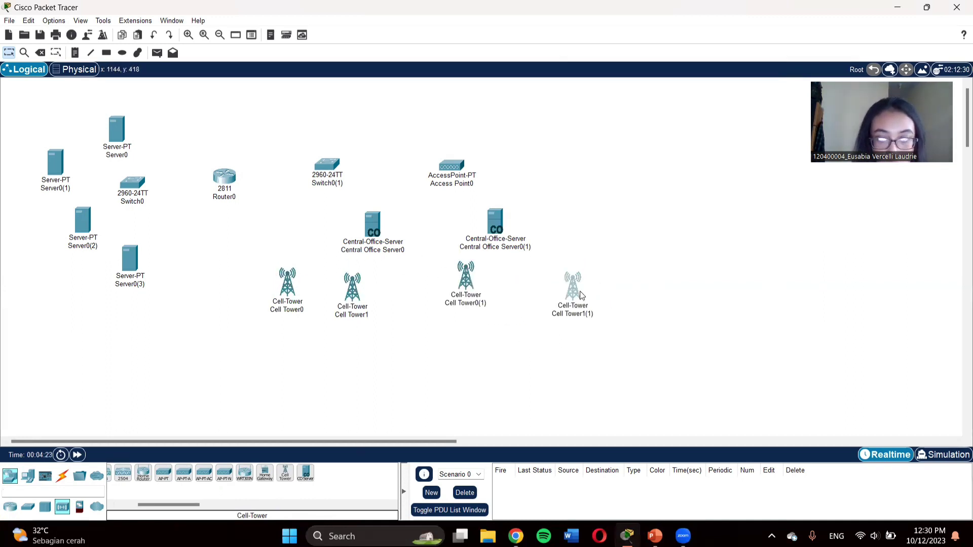
Step: Shift Central Office Server0 and the cell towers leftward into tidier positions
{"action": "left_click_drag", "start_coordinate": [464, 291], "coordinate": [321, 289]}
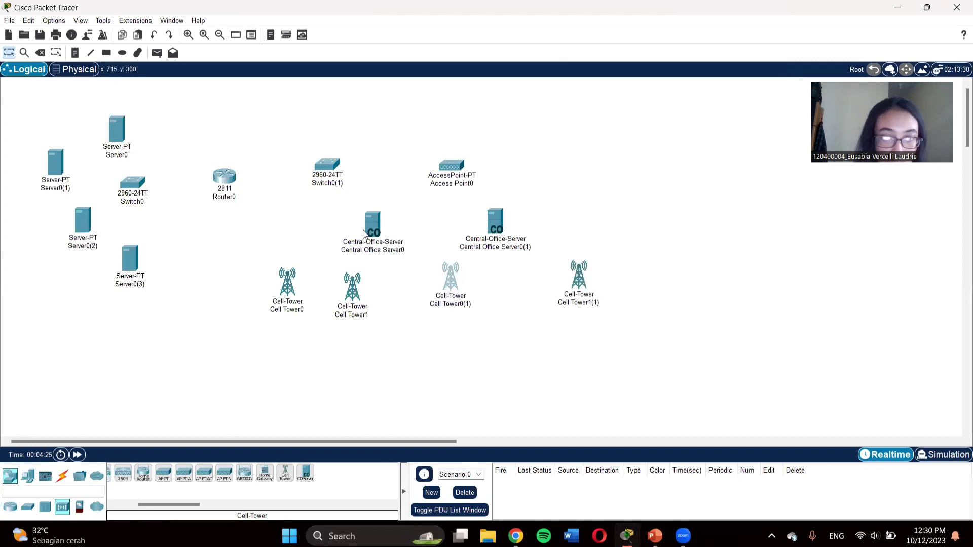
{"action": "left_click_drag", "start_coordinate": [364, 234], "coordinate": [273, 233]}
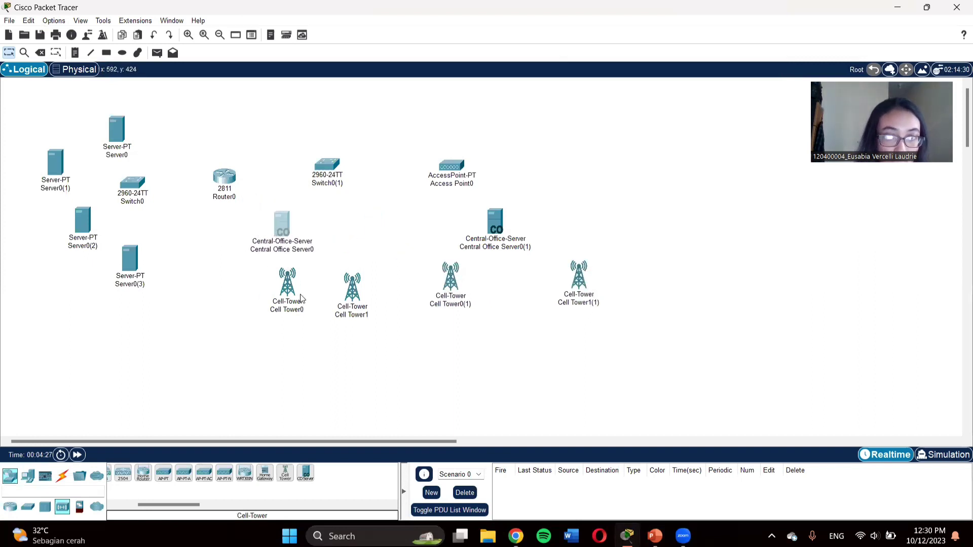
{"action": "left_click_drag", "start_coordinate": [284, 298], "coordinate": [226, 299]}
{"action": "left_click_drag", "start_coordinate": [352, 294], "coordinate": [314, 286]}
{"action": "left_click", "coordinate": [416, 340]}
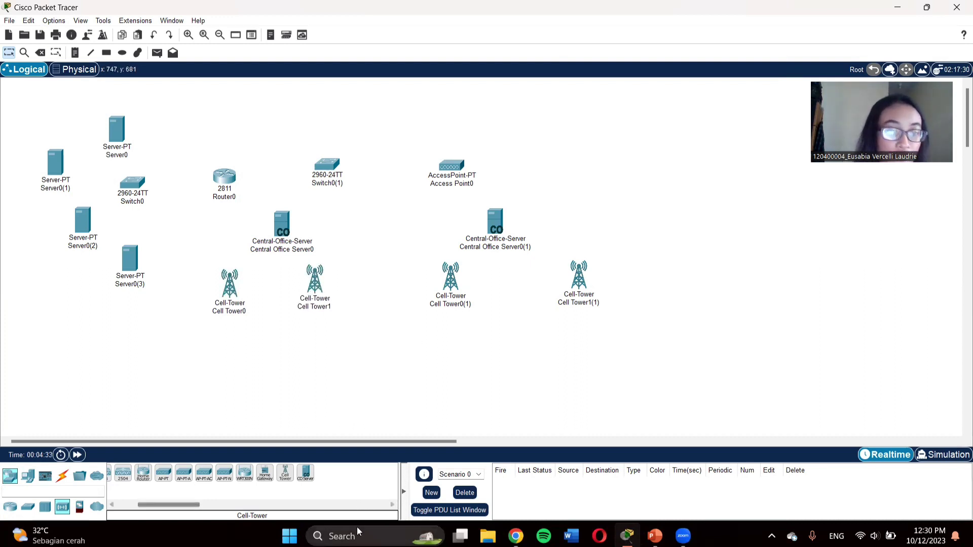
Step: Place two laptops side by side in the upper right
{"action": "left_click", "coordinate": [26, 477]}
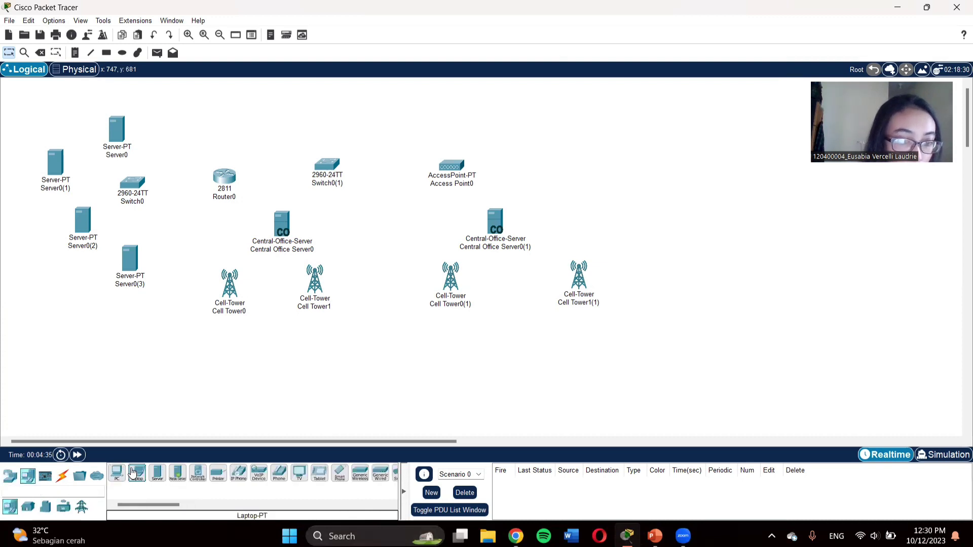
{"action": "left_click", "coordinate": [136, 473]}
{"action": "left_click", "coordinate": [586, 123]}
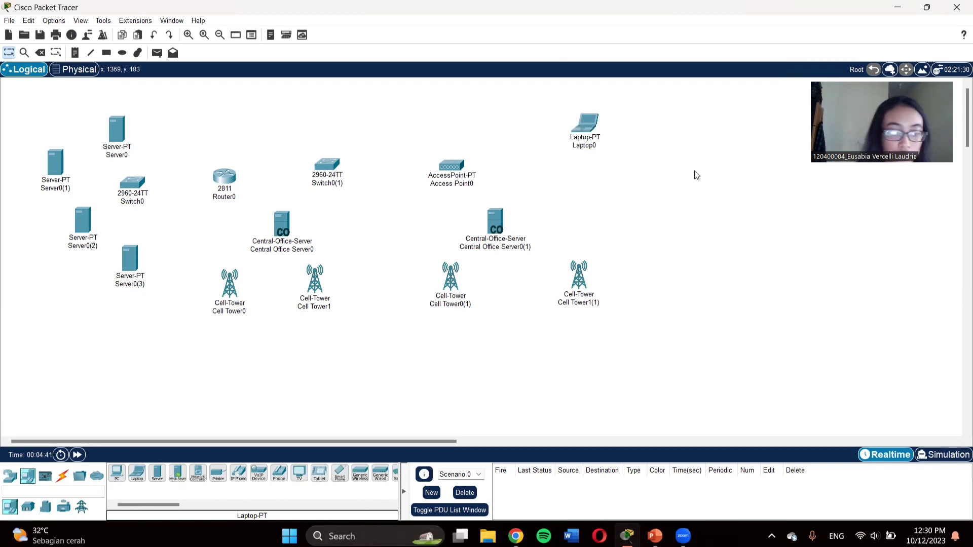
{"action": "key", "text": "ctrl+v"}
{"action": "left_click_drag", "start_coordinate": [584, 104], "coordinate": [644, 162]}
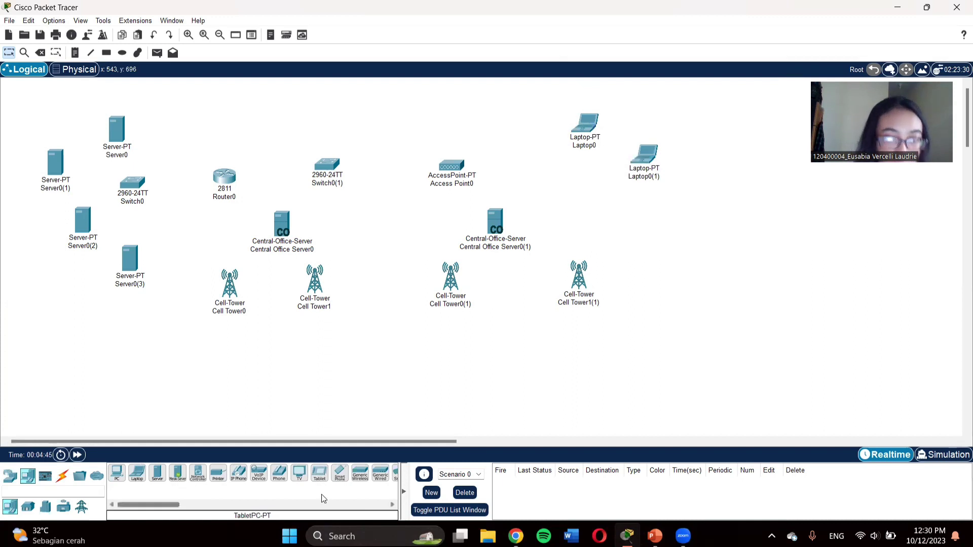
Step: Add a smartphone at the lower left and a copy at the bottom centre
{"action": "left_click", "coordinate": [339, 475]}
{"action": "left_click", "coordinate": [174, 363]}
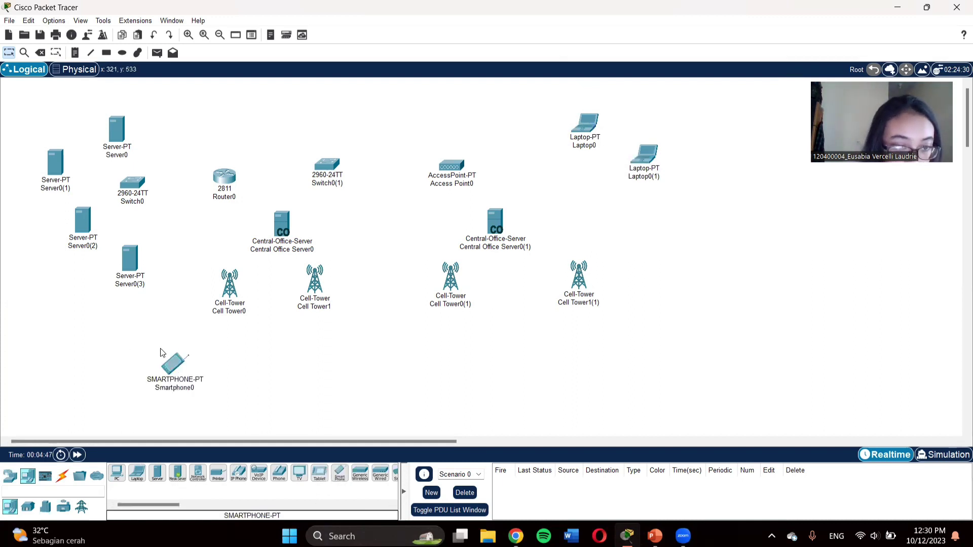
{"action": "left_click_drag", "start_coordinate": [156, 347], "coordinate": [222, 400]}
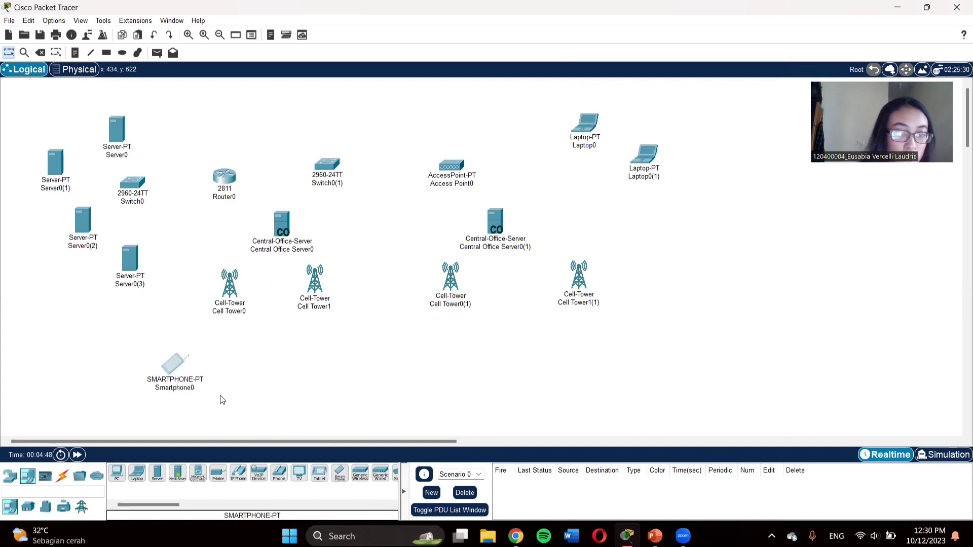
{"action": "key", "text": "ctrl+c"}
{"action": "key", "text": "ctrl+v"}
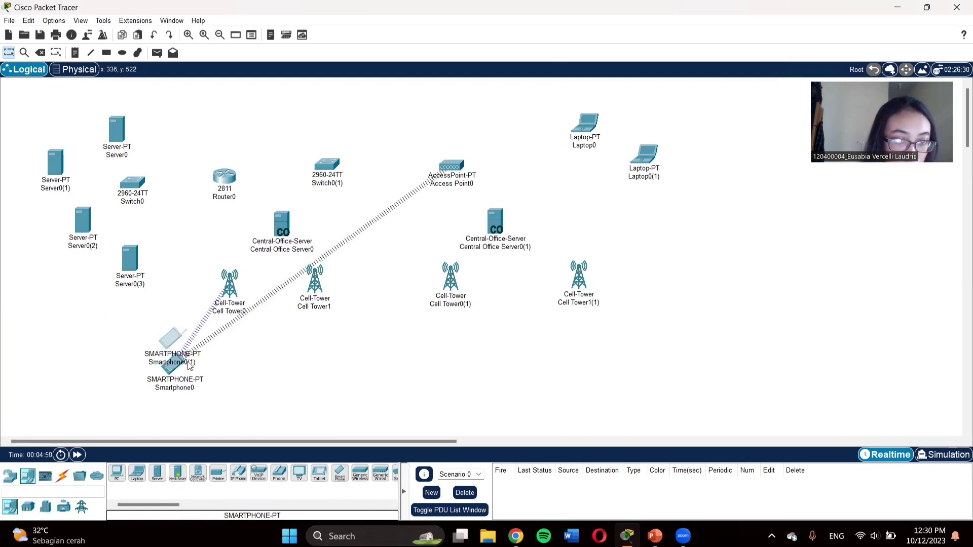
{"action": "left_click_drag", "start_coordinate": [189, 366], "coordinate": [446, 388]}
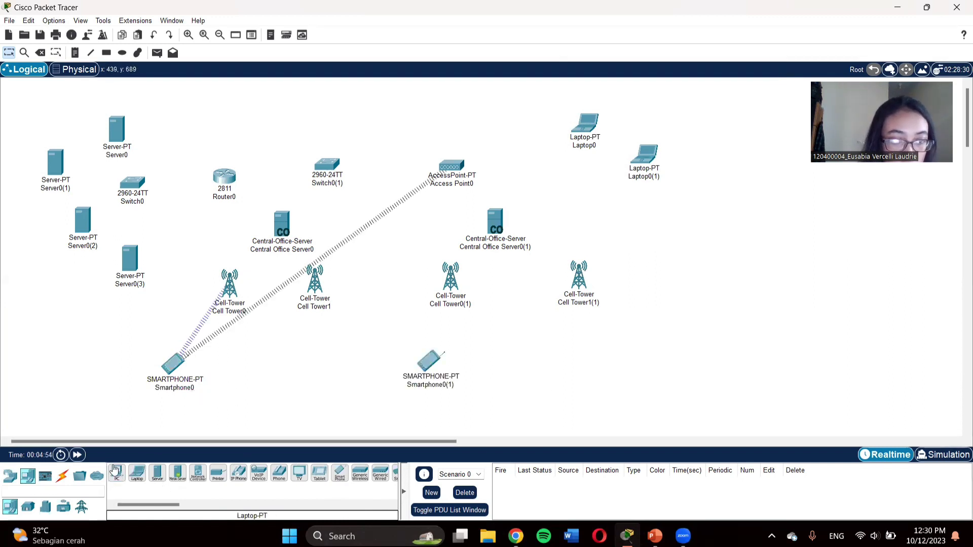
Step: Place a PC between the smartphones and a tablet at the lower right
{"action": "left_click", "coordinate": [116, 473]}
{"action": "left_click", "coordinate": [310, 368]}
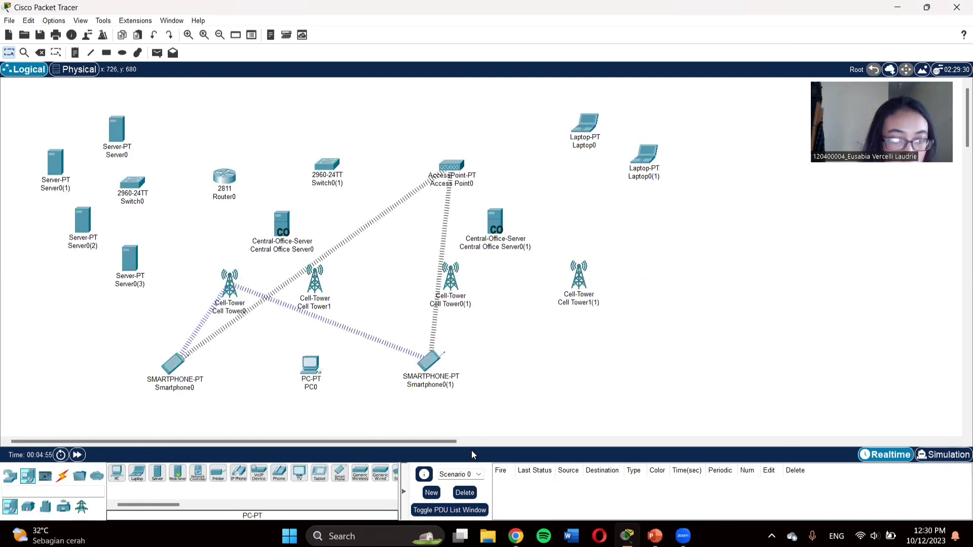
{"action": "left_click", "coordinate": [319, 472]}
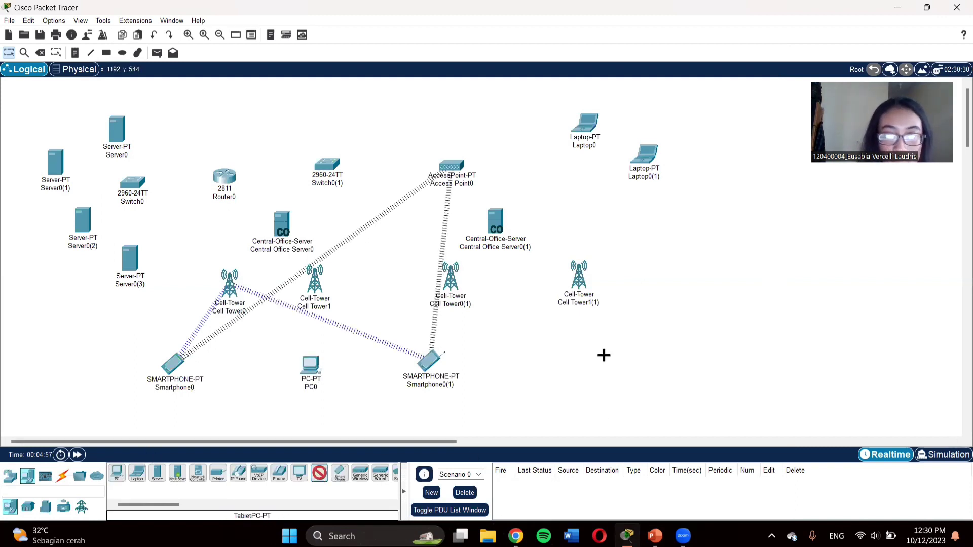
{"action": "left_click", "coordinate": [603, 355]}
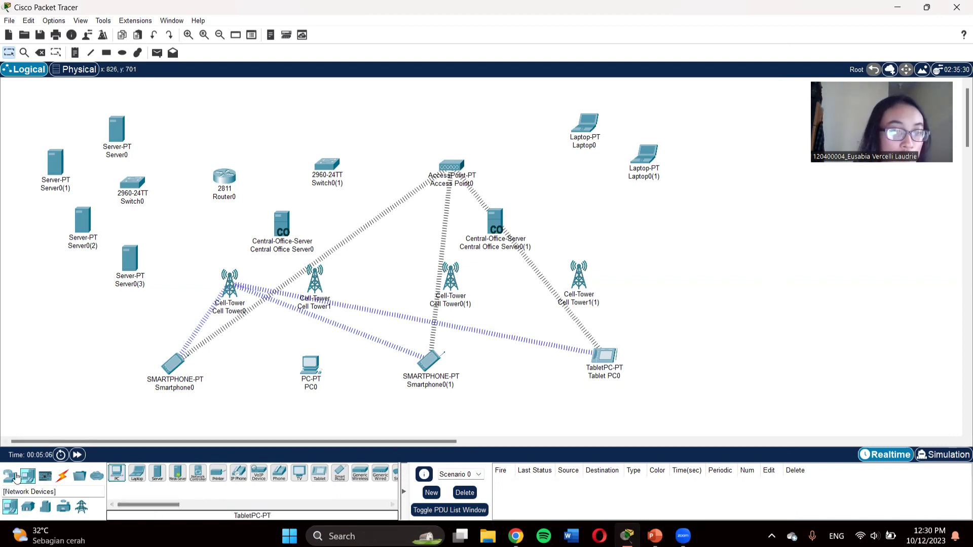
Step: Cable Router0 FastEthernet0/0 to Switch0 FastEthernet0/1 with copper straight-through
{"action": "left_click", "coordinate": [62, 476]}
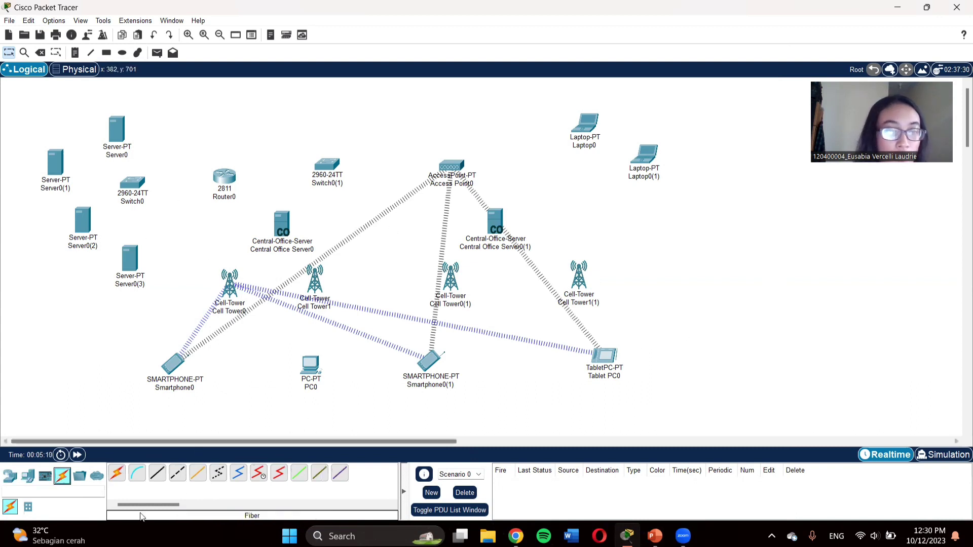
{"action": "left_click", "coordinate": [158, 479]}
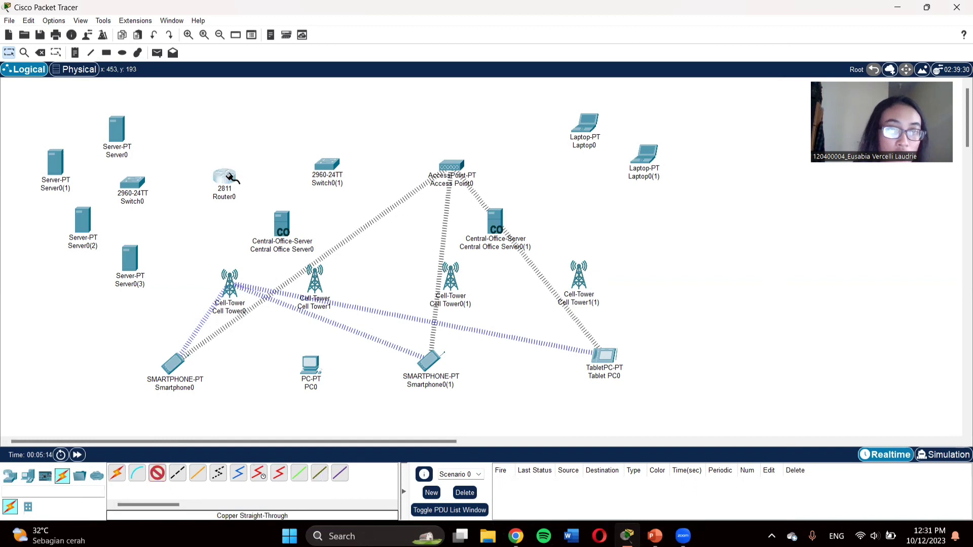
{"action": "left_click", "coordinate": [227, 179]}
{"action": "left_click", "coordinate": [272, 209]}
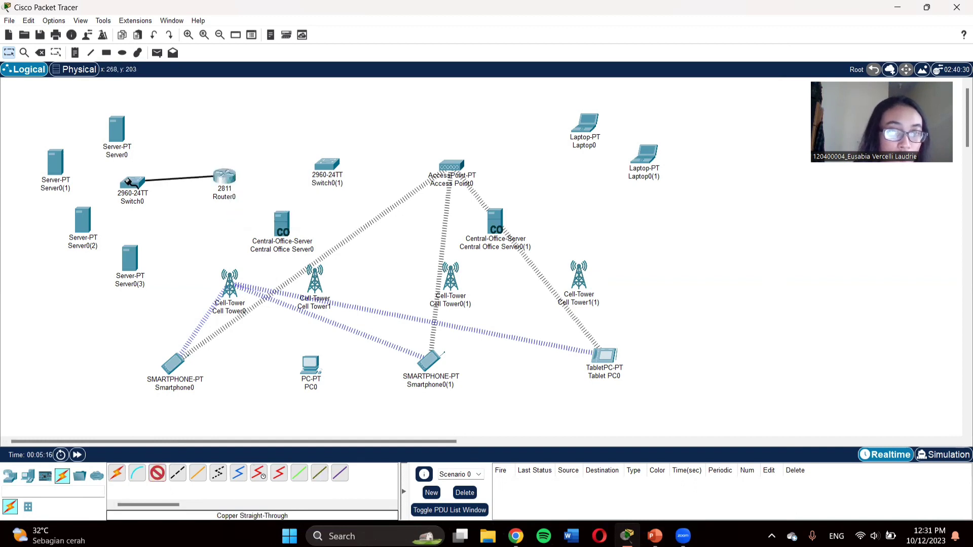
{"action": "left_click", "coordinate": [132, 184]}
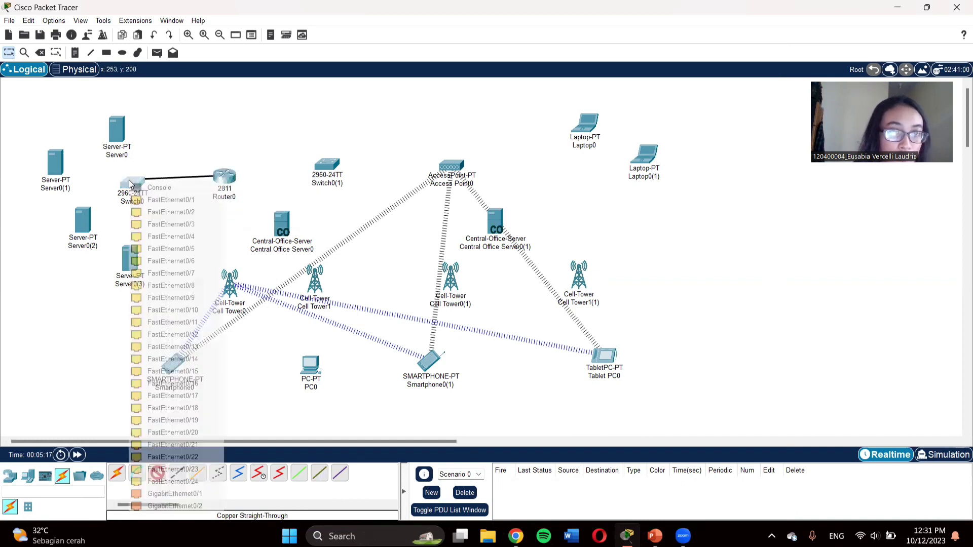
{"action": "left_click", "coordinate": [172, 201]}
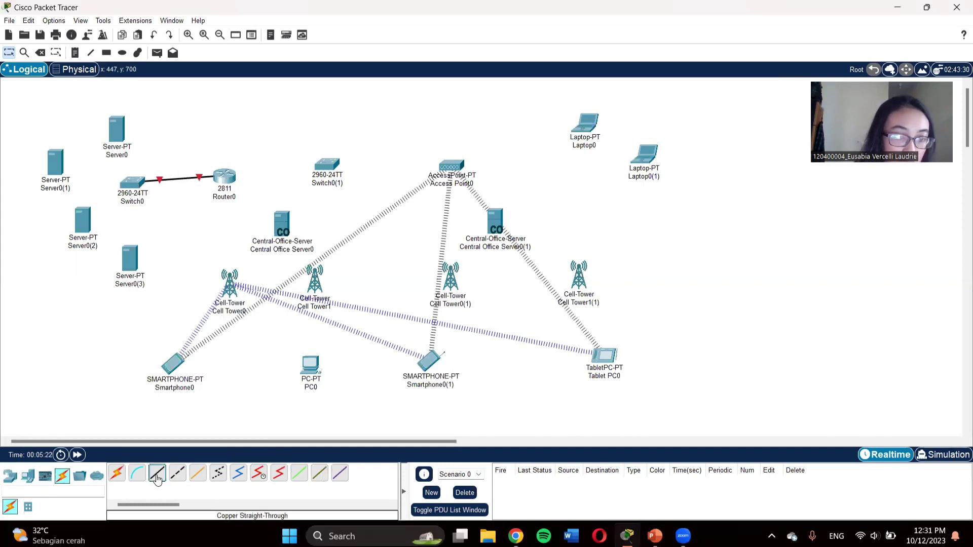
Step: Cable Router0 FastEthernet0/1 to Switch0(1) FastEthernet0/1
{"action": "left_click", "coordinate": [157, 473]}
{"action": "left_click", "coordinate": [228, 176]}
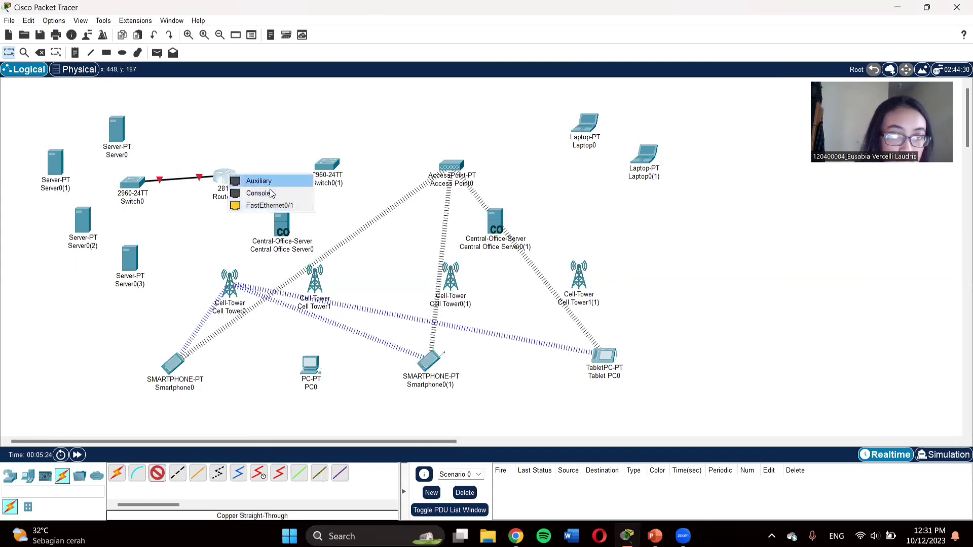
{"action": "left_click", "coordinate": [269, 205]}
{"action": "left_click", "coordinate": [327, 163]}
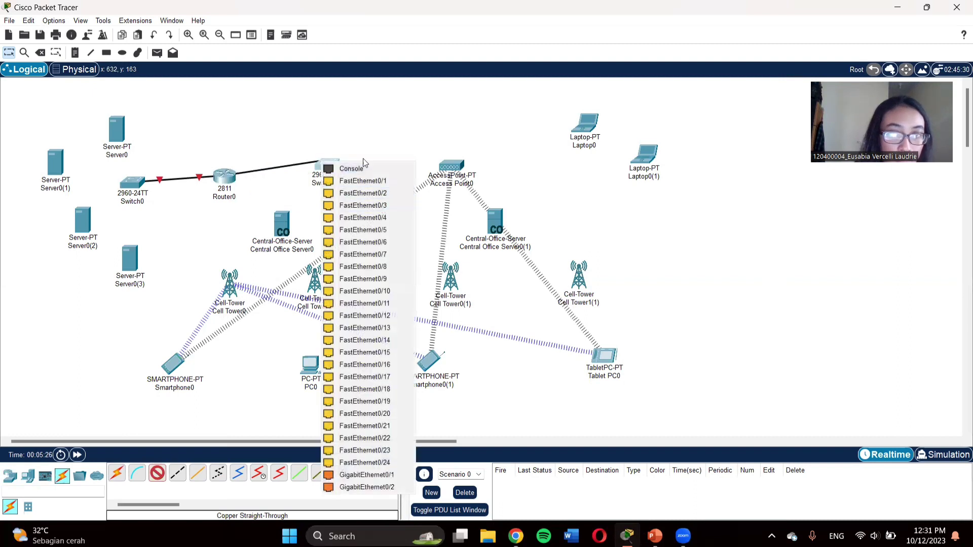
{"action": "left_click", "coordinate": [375, 181]}
Step: Connect Switch0 FastEthernet0/2 to Server0 FastEthernet0 and nudge Server0 up-left
{"action": "left_click", "coordinate": [157, 473]}
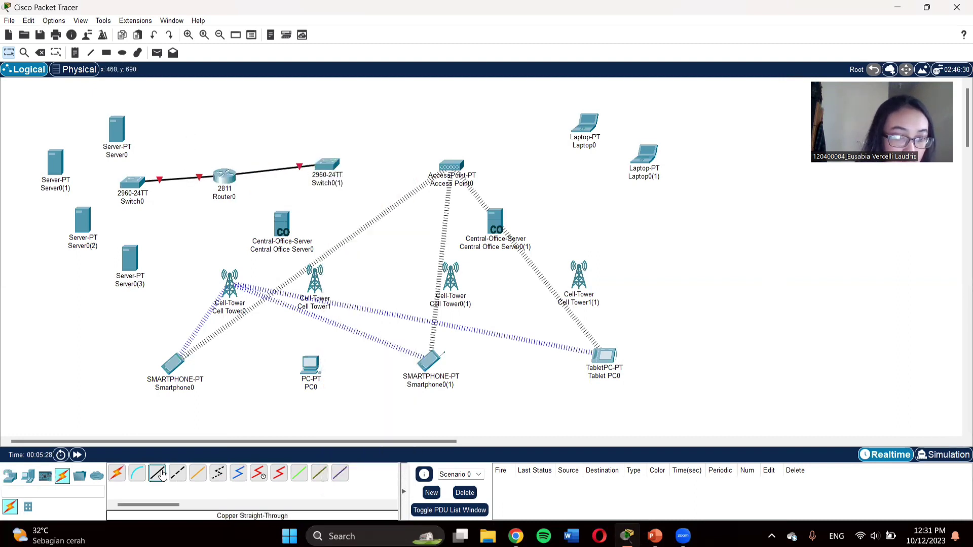
{"action": "left_click", "coordinate": [134, 184]}
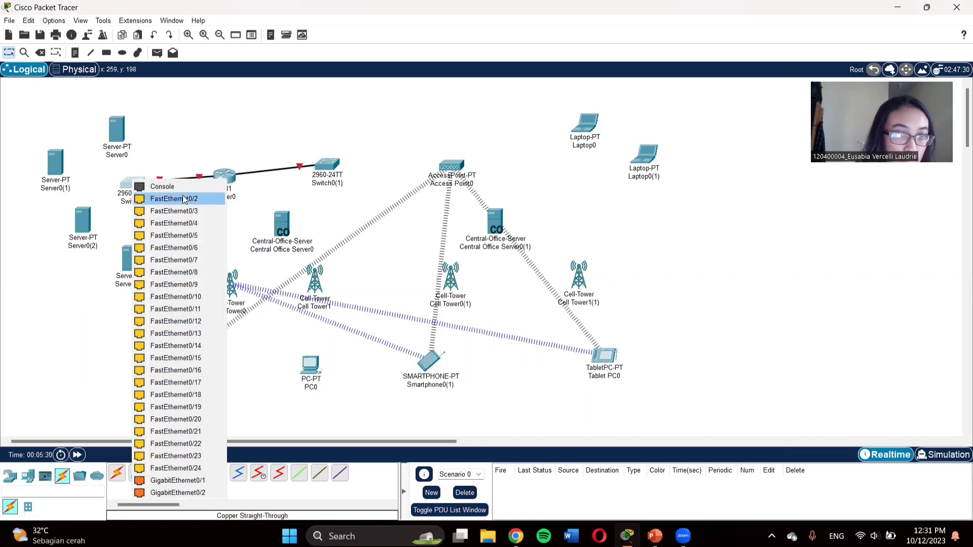
{"action": "left_click", "coordinate": [183, 199]}
{"action": "left_click", "coordinate": [119, 125]}
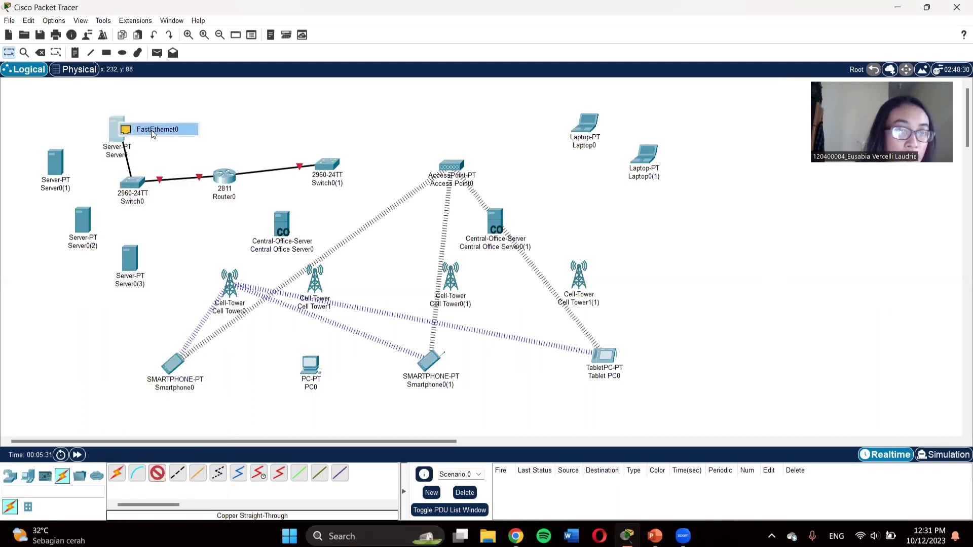
{"action": "left_click", "coordinate": [153, 131]}
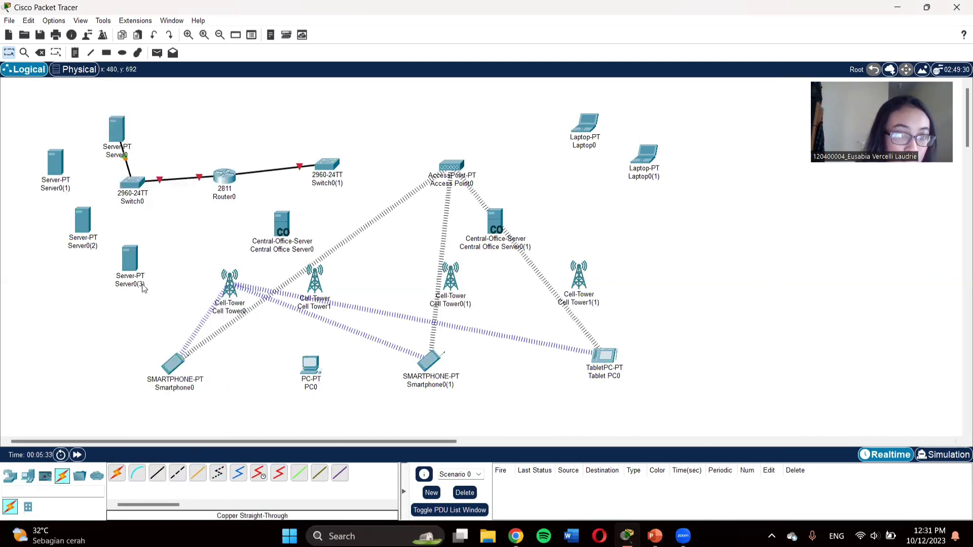
{"action": "left_click_drag", "start_coordinate": [112, 117], "coordinate": [93, 118]}
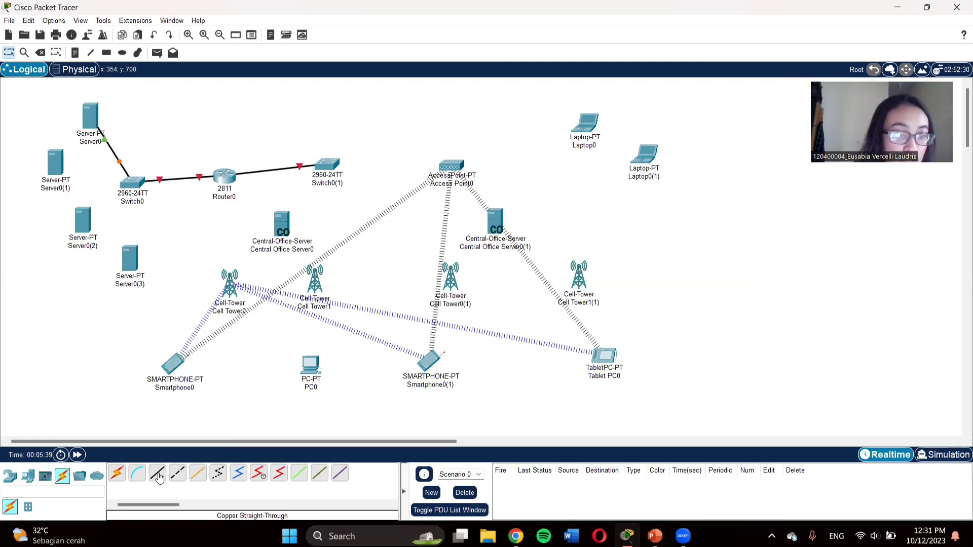
Step: Cable a free Switch0 port to Server0(1) FastEthernet0
{"action": "left_click", "coordinate": [157, 473]}
{"action": "left_click", "coordinate": [132, 183]}
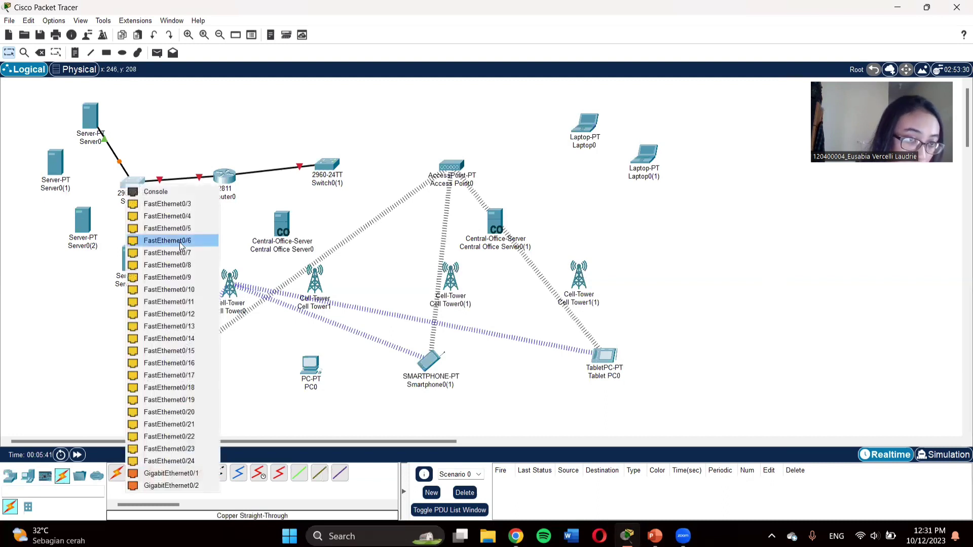
{"action": "left_click", "coordinate": [191, 204]}
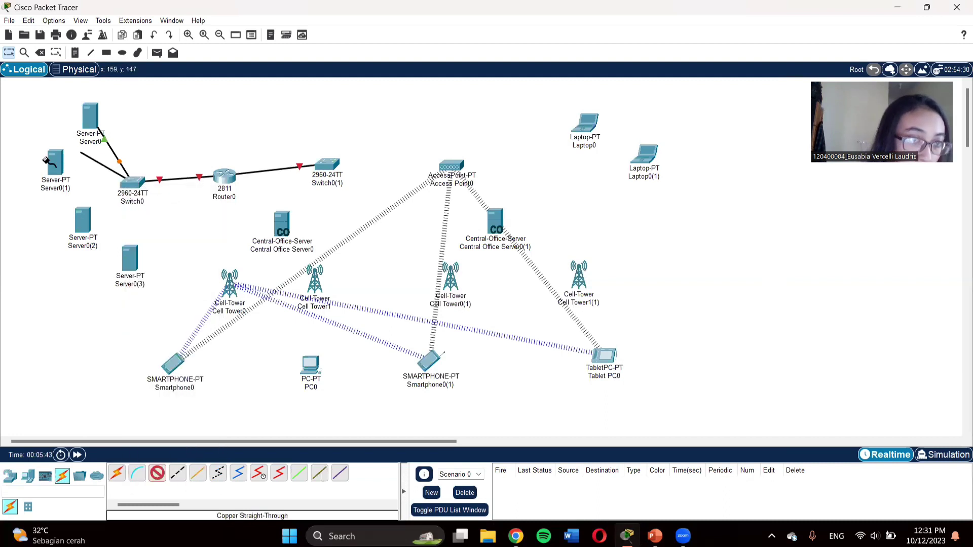
{"action": "left_click", "coordinate": [55, 163]}
{"action": "left_click", "coordinate": [117, 169]}
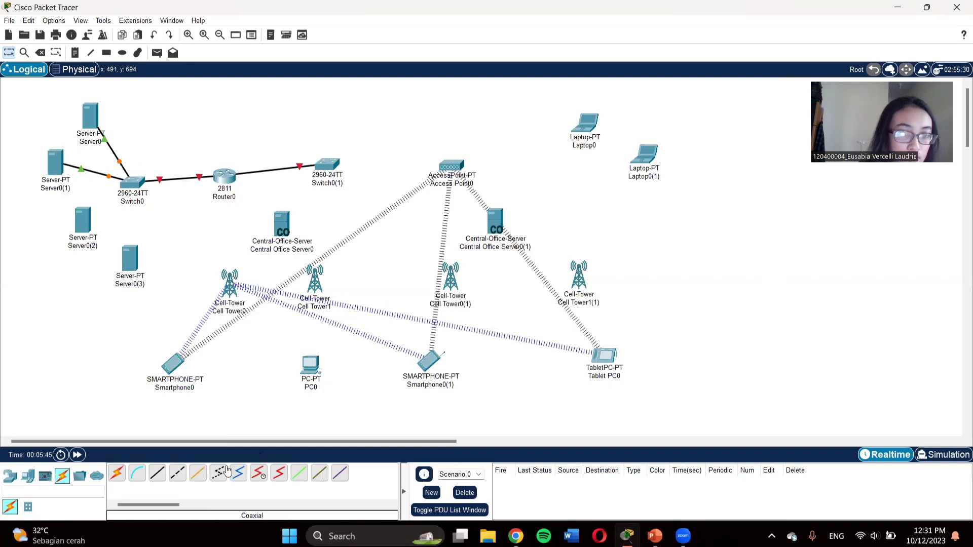
Step: Link Switch0 to Server0(2) FastEthernet0 and check Switch0's port details
{"action": "left_click", "coordinate": [124, 185]}
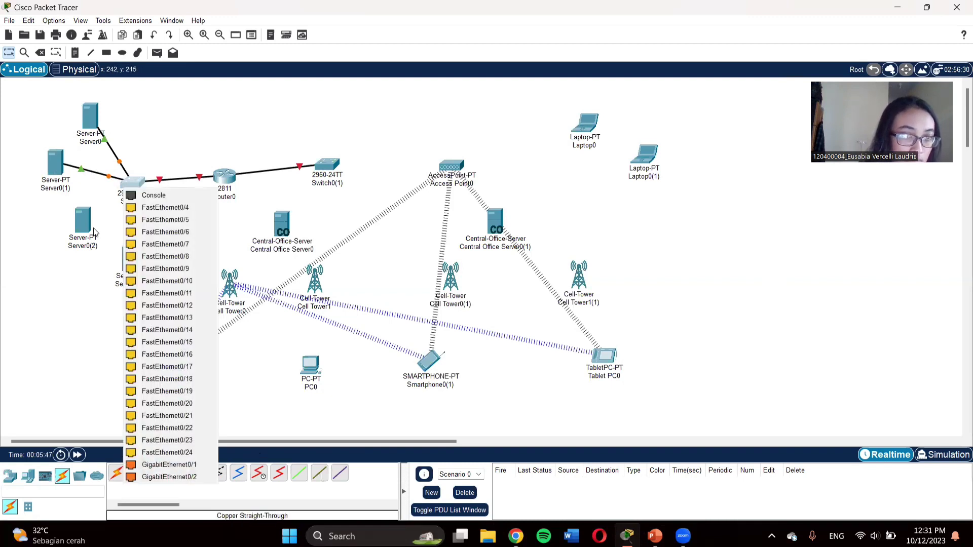
{"action": "left_click", "coordinate": [191, 207]}
{"action": "left_click", "coordinate": [87, 224]}
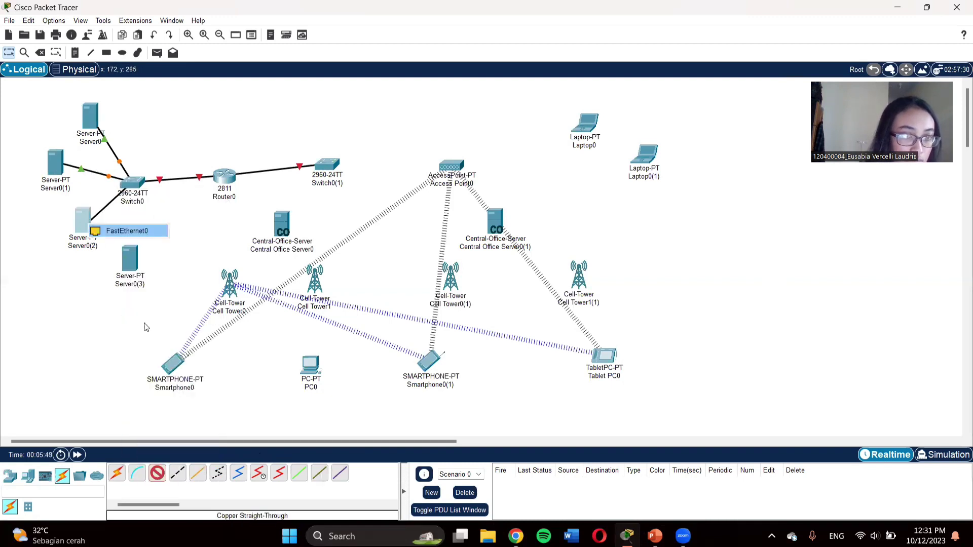
{"action": "left_click", "coordinate": [115, 232]}
{"action": "left_click", "coordinate": [155, 473]}
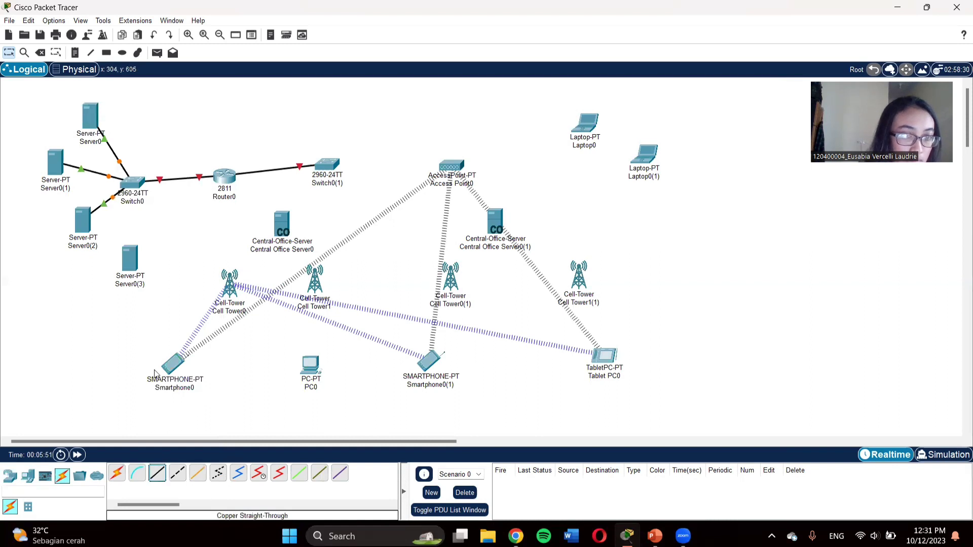
{"action": "left_click", "coordinate": [134, 188]}
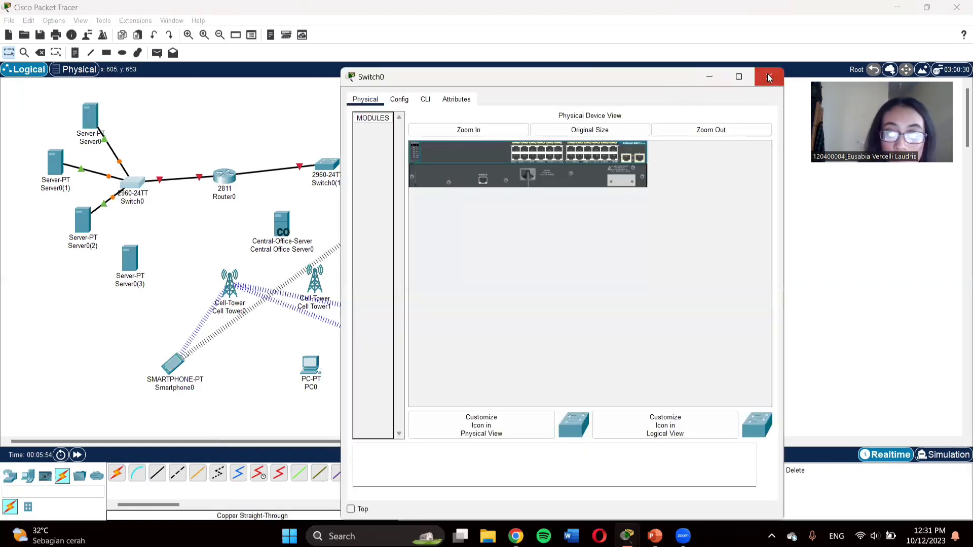
{"action": "left_click", "coordinate": [769, 77]}
Step: Cable Switch0 to Server0(3) FastEthernet0, then spread Server0(2) and Server0(3) out below
{"action": "left_click", "coordinate": [157, 473]}
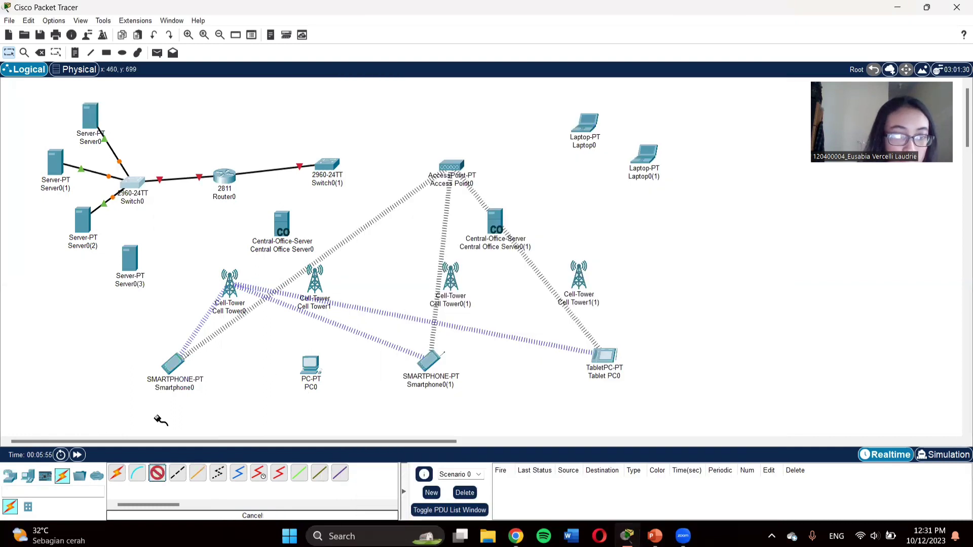
{"action": "left_click", "coordinate": [133, 180]}
{"action": "left_click", "coordinate": [180, 205]}
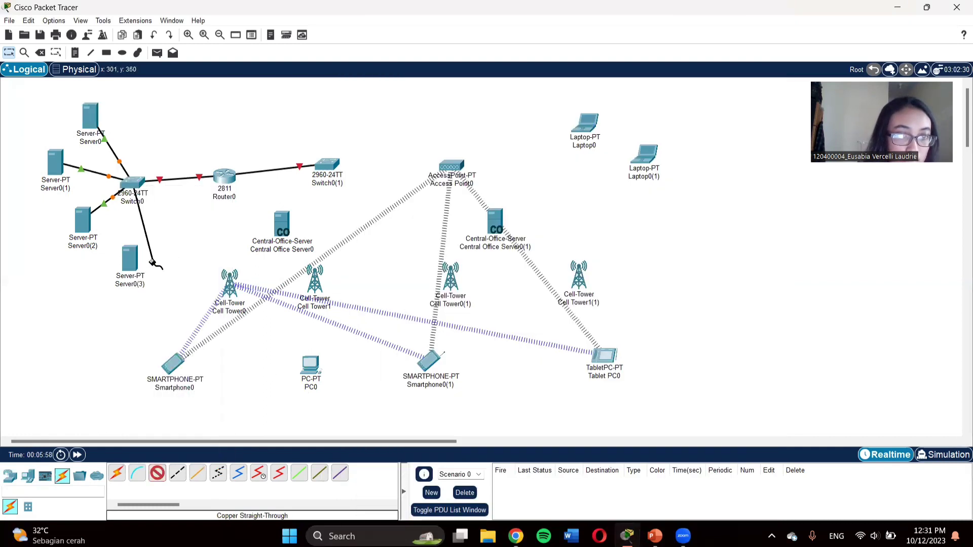
{"action": "left_click", "coordinate": [130, 260]}
{"action": "left_click", "coordinate": [163, 268]}
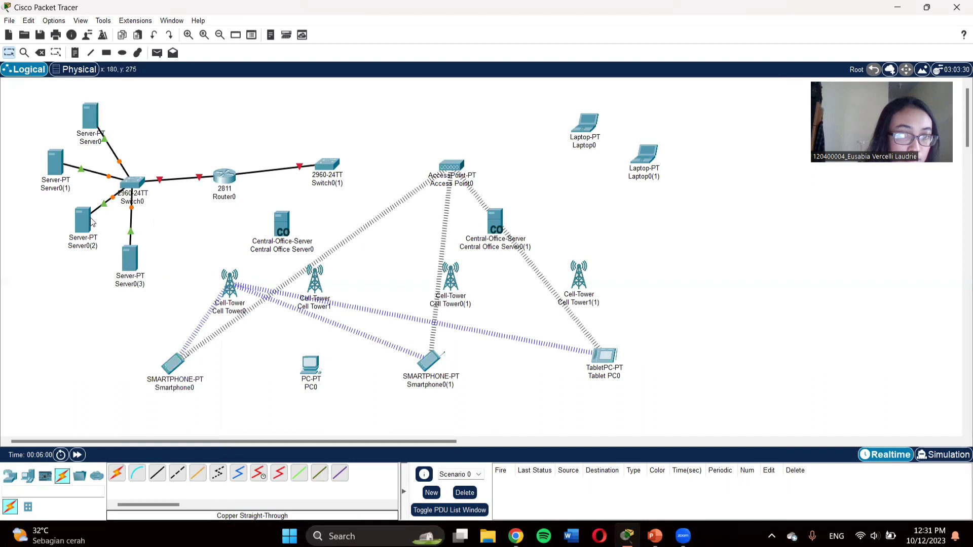
{"action": "left_click_drag", "start_coordinate": [93, 223], "coordinate": [71, 249]}
{"action": "left_click_drag", "start_coordinate": [130, 276], "coordinate": [116, 299]}
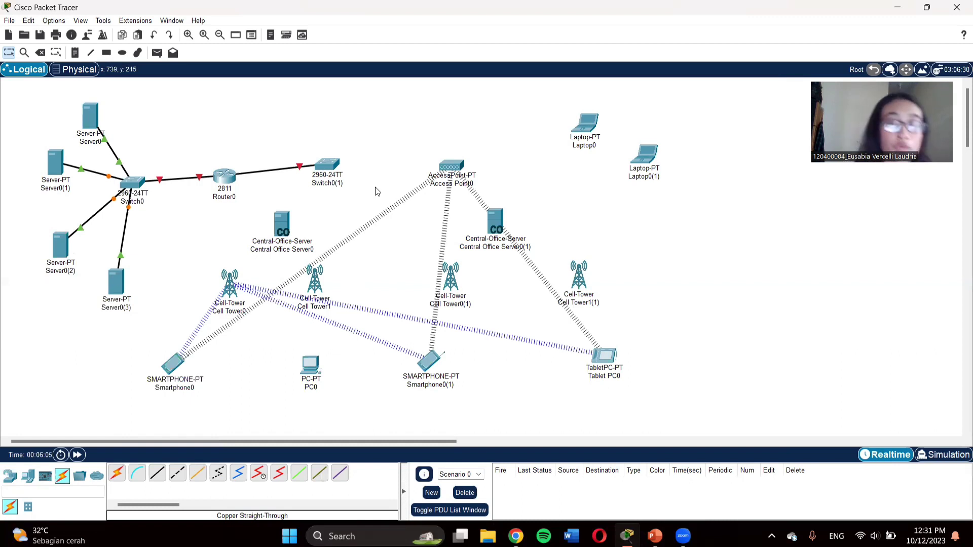
Step: Connect Switch0(1) FastEthernet0/2 to Access Point0 Port 0 with straight-through copper
{"action": "left_click", "coordinate": [159, 472]}
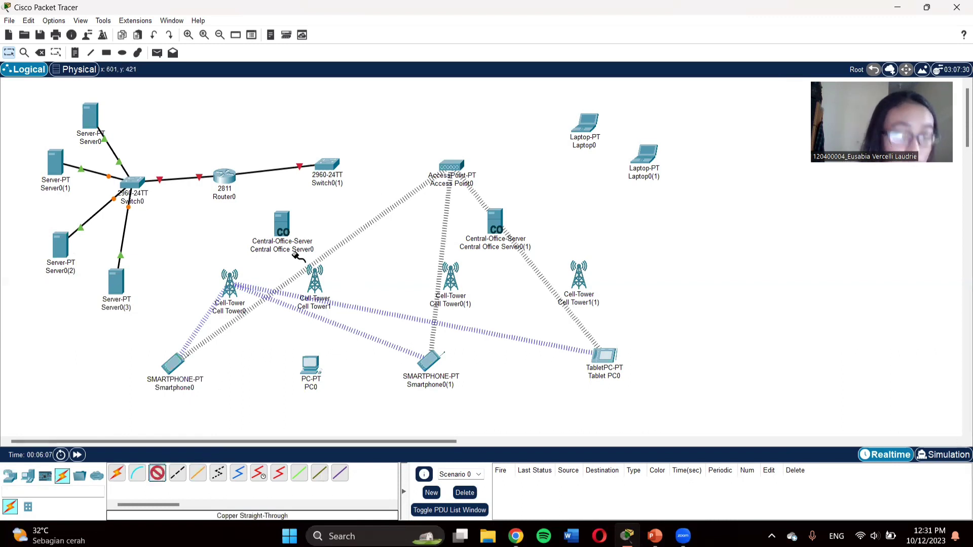
{"action": "left_click", "coordinate": [324, 164]}
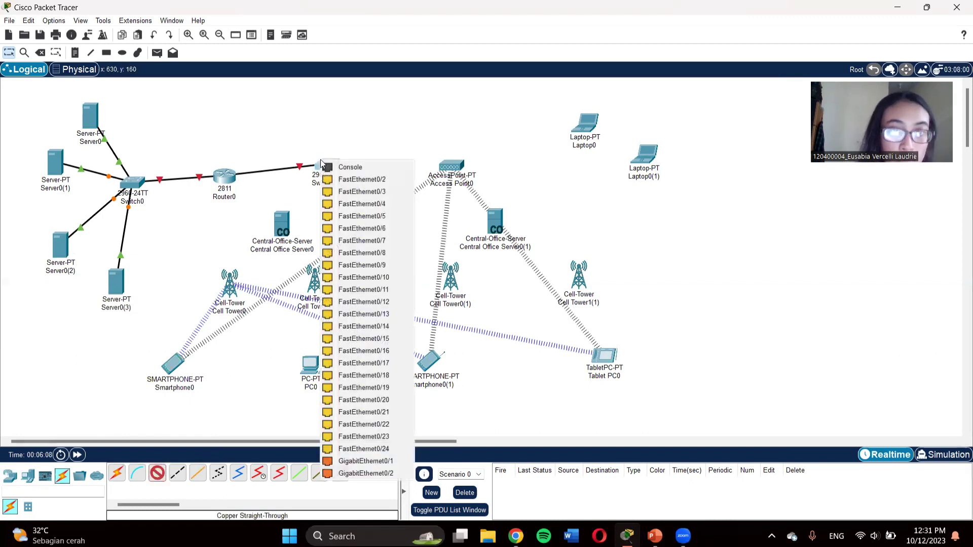
{"action": "left_click", "coordinate": [366, 180]}
{"action": "left_click", "coordinate": [458, 167]}
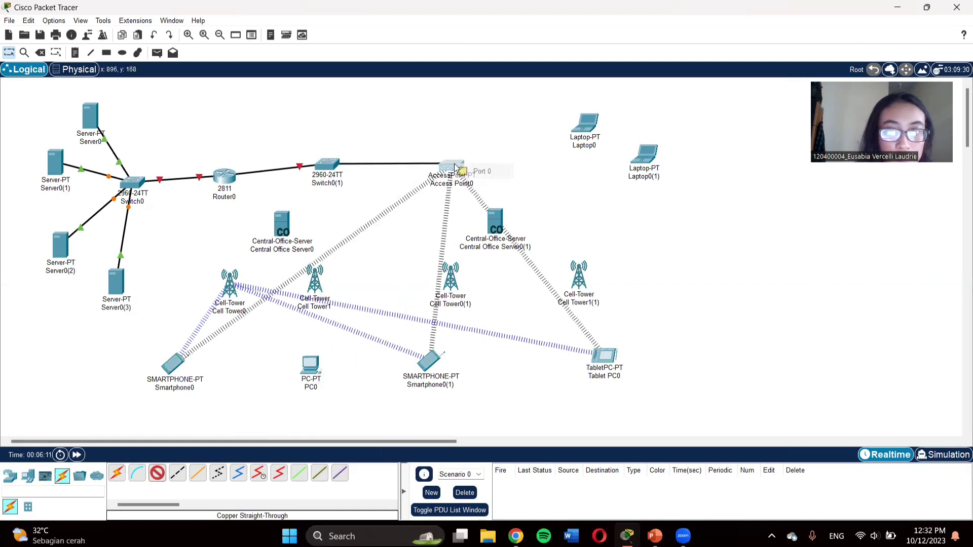
{"action": "left_click", "coordinate": [496, 174]}
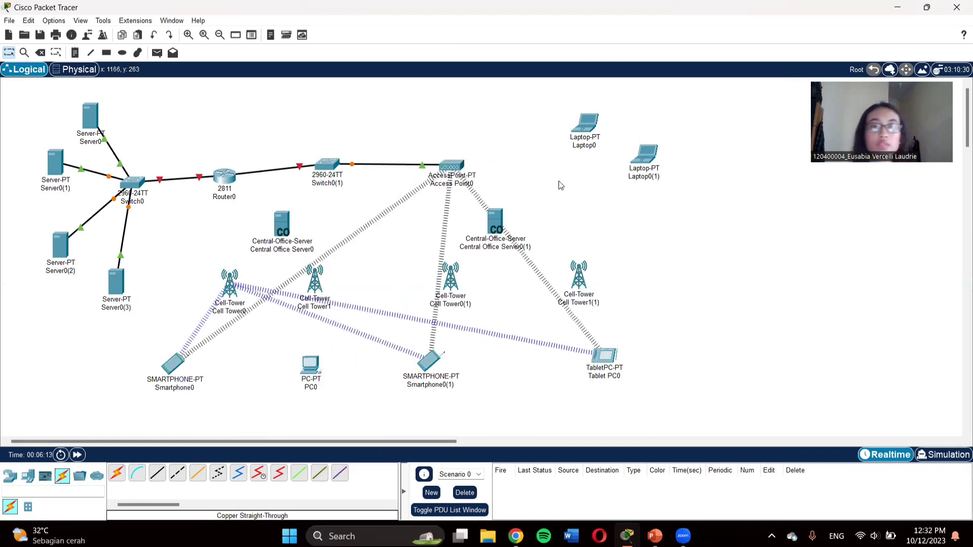
Step: Move Switch0(1), Access Point0, Laptop0 and Laptop0(1) up and rightward
{"action": "left_click_drag", "start_coordinate": [467, 177], "coordinate": [480, 157]}
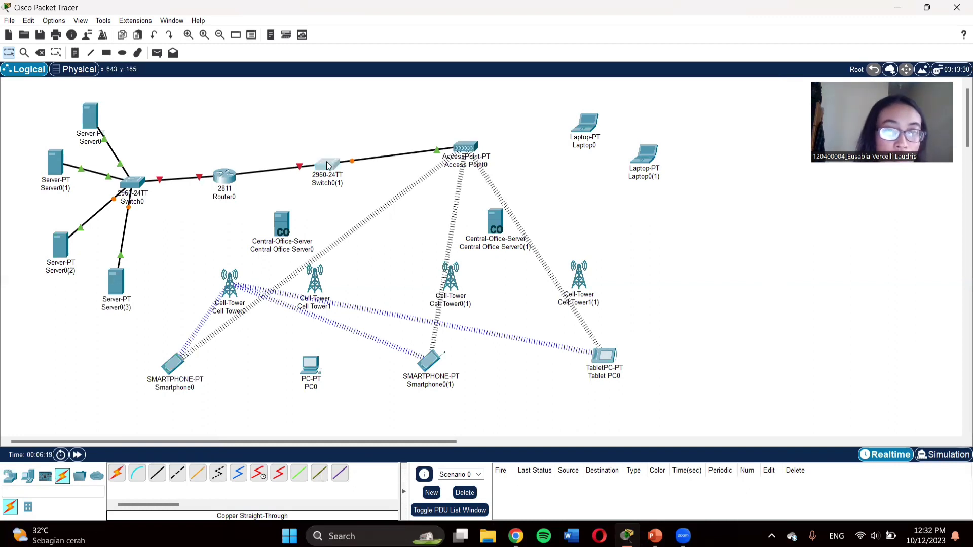
{"action": "left_click_drag", "start_coordinate": [327, 164], "coordinate": [386, 143]}
{"action": "left_click_drag", "start_coordinate": [474, 145], "coordinate": [543, 164]}
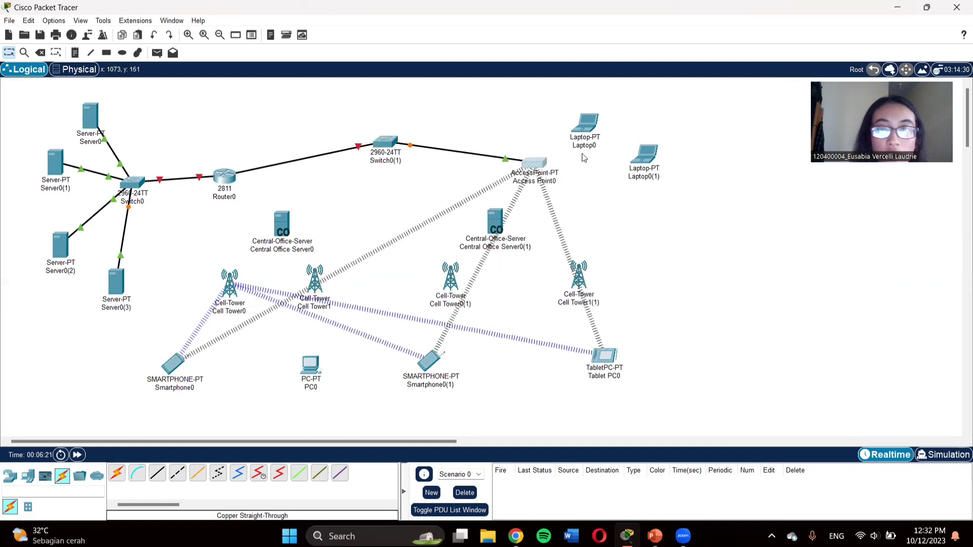
{"action": "left_click_drag", "start_coordinate": [586, 124], "coordinate": [614, 106]}
{"action": "left_click_drag", "start_coordinate": [654, 156], "coordinate": [719, 176]}
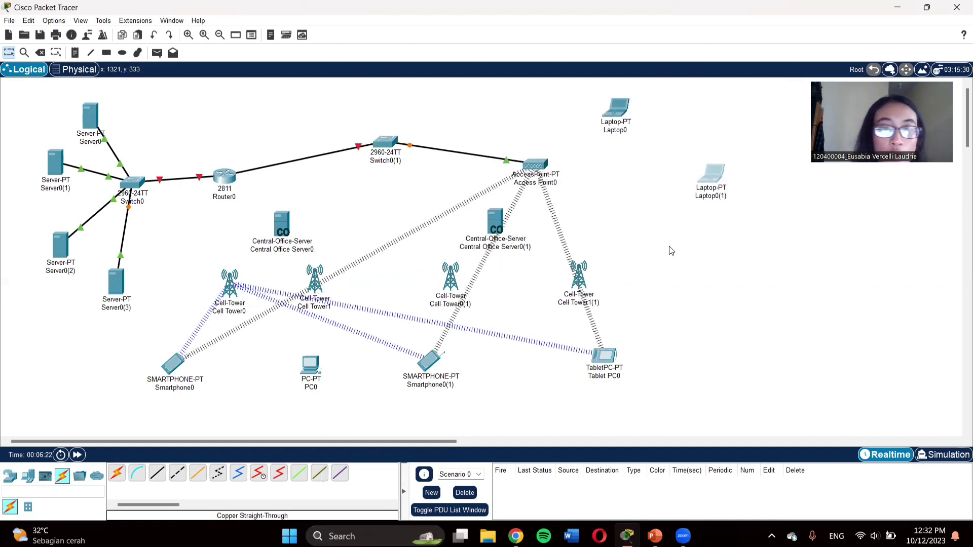
Step: Link Switch0(1) FastEthernet0/3 to Central Office Server0's Backbone port with cross-over
{"action": "left_click", "coordinate": [178, 473]}
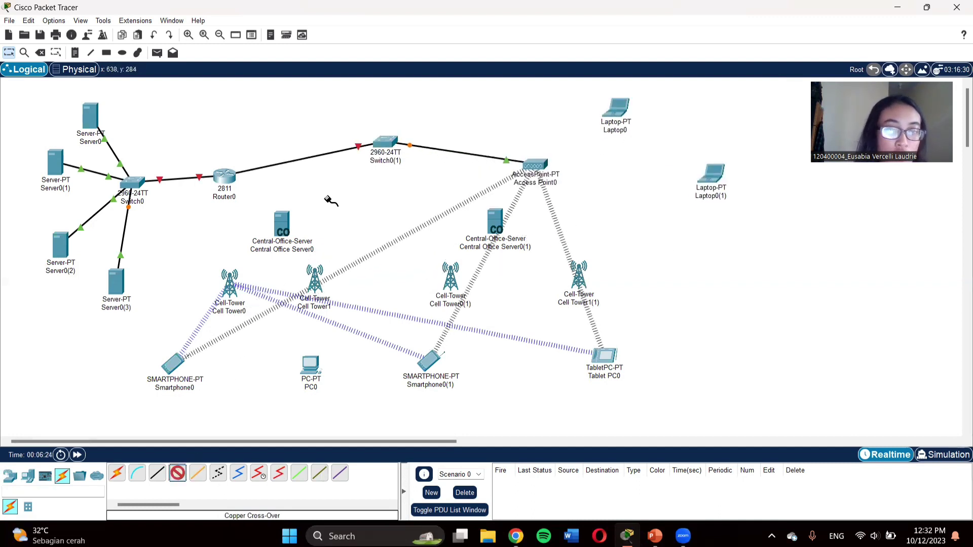
{"action": "left_click", "coordinate": [386, 142]}
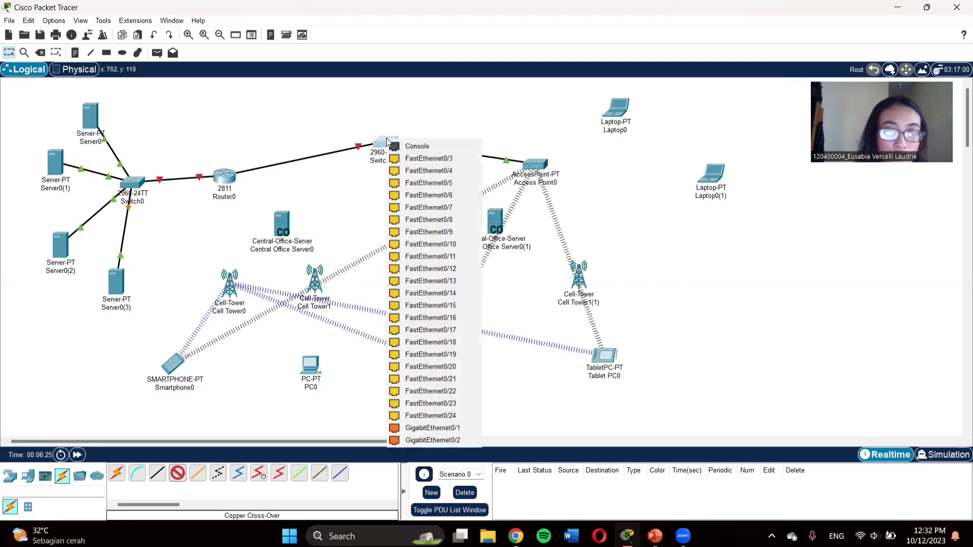
{"action": "left_click", "coordinate": [450, 159]}
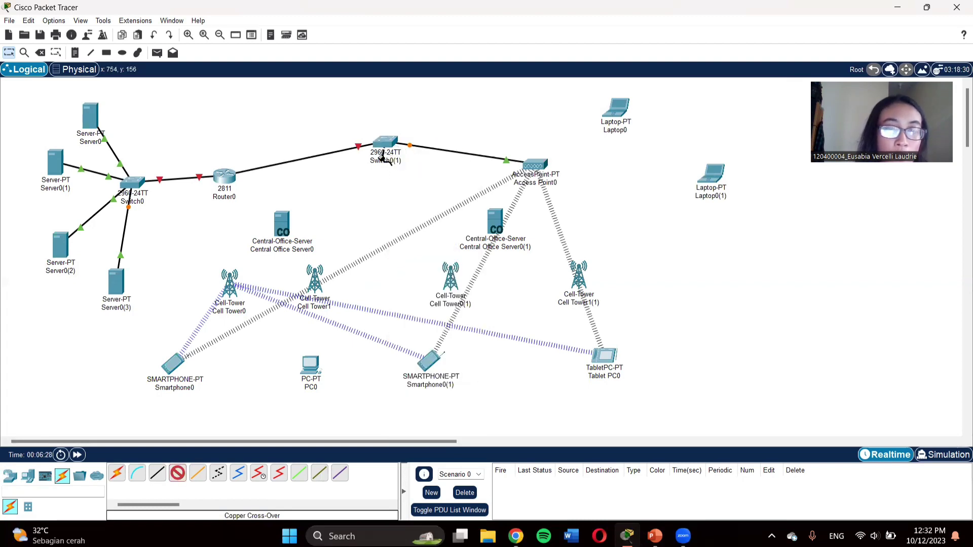
{"action": "mouse_move", "coordinate": [383, 160]}
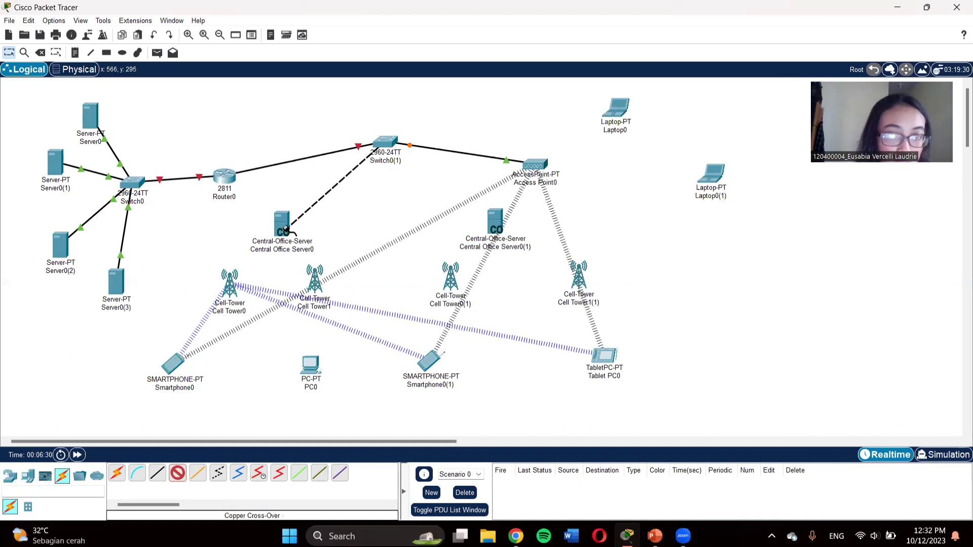
{"action": "left_click", "coordinate": [287, 226]}
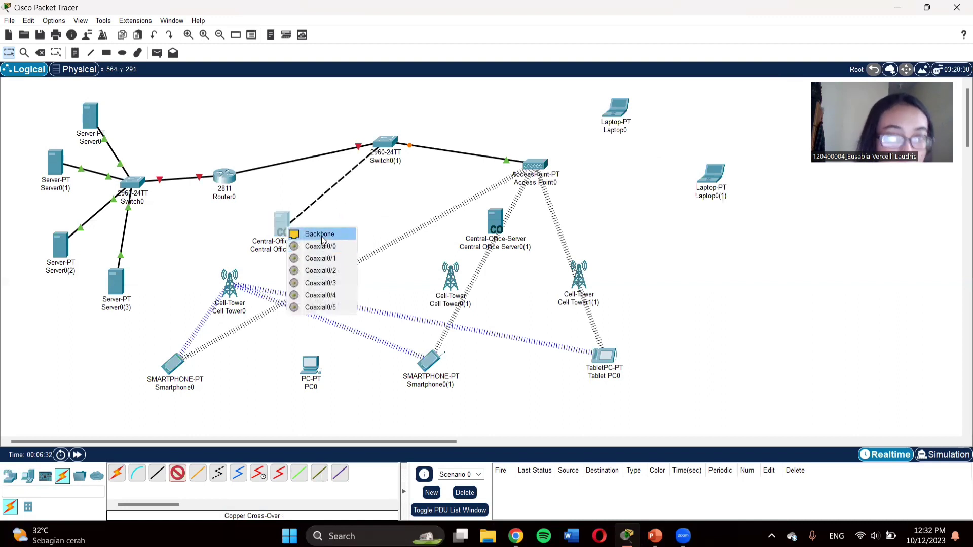
{"action": "left_click", "coordinate": [323, 234]}
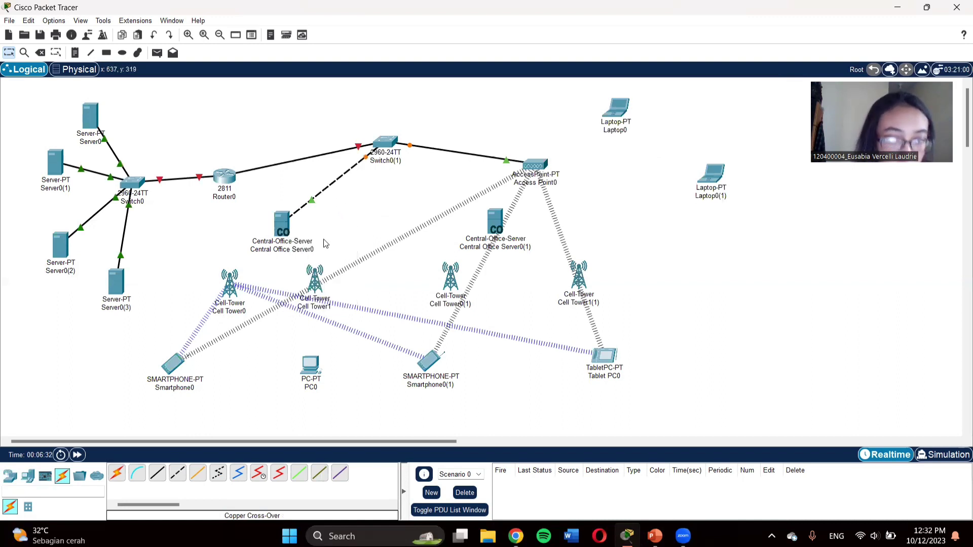
Step: Link Switch0(1) FastEthernet0/4 to Central Office Server0(1) with a cross-over cable
{"action": "left_click", "coordinate": [182, 474]}
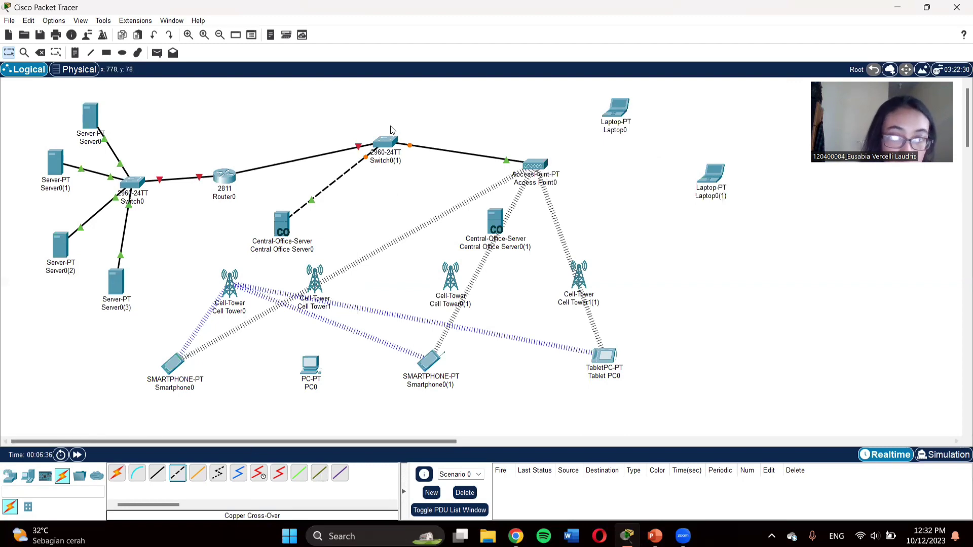
{"action": "key", "text": "Escape"}
{"action": "left_click", "coordinate": [385, 142]}
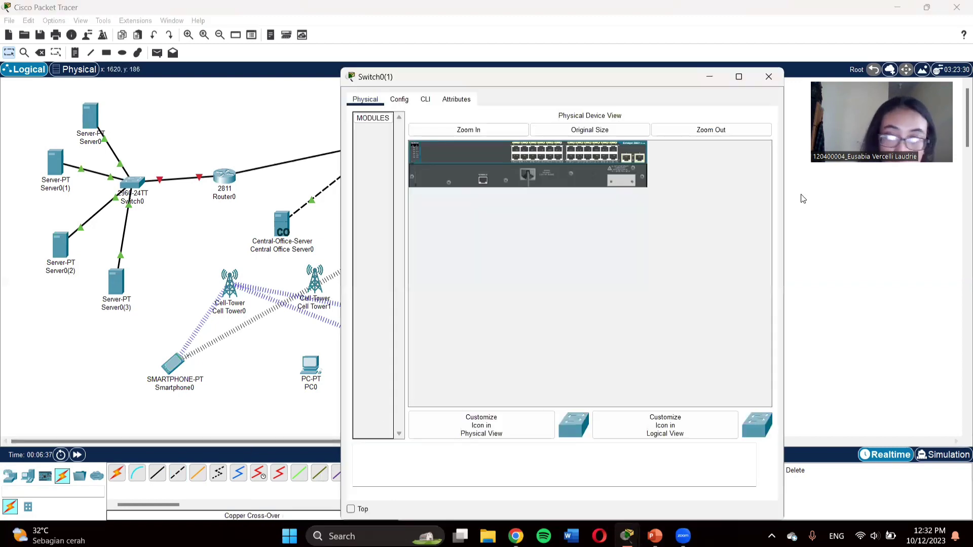
{"action": "left_click", "coordinate": [768, 77]}
{"action": "left_click", "coordinate": [177, 474]}
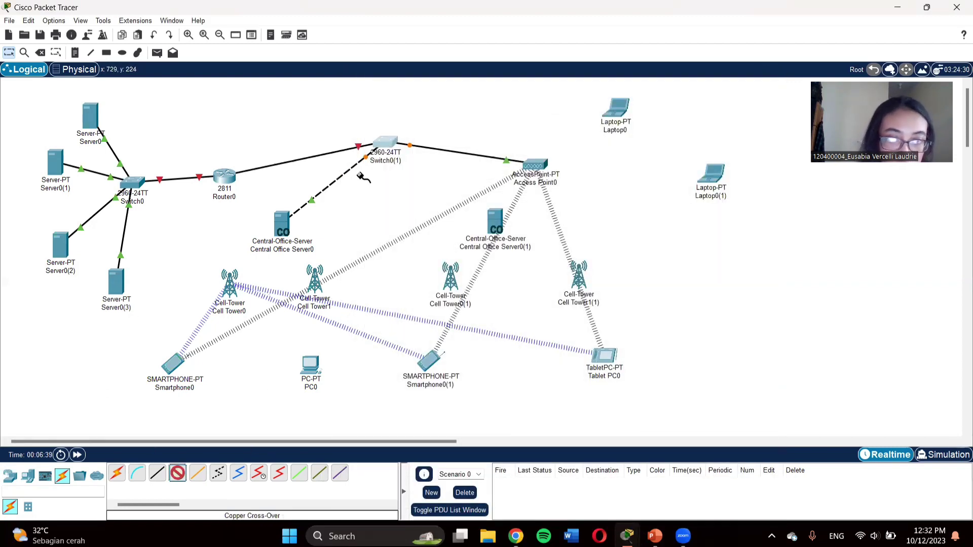
{"action": "left_click", "coordinate": [389, 142]}
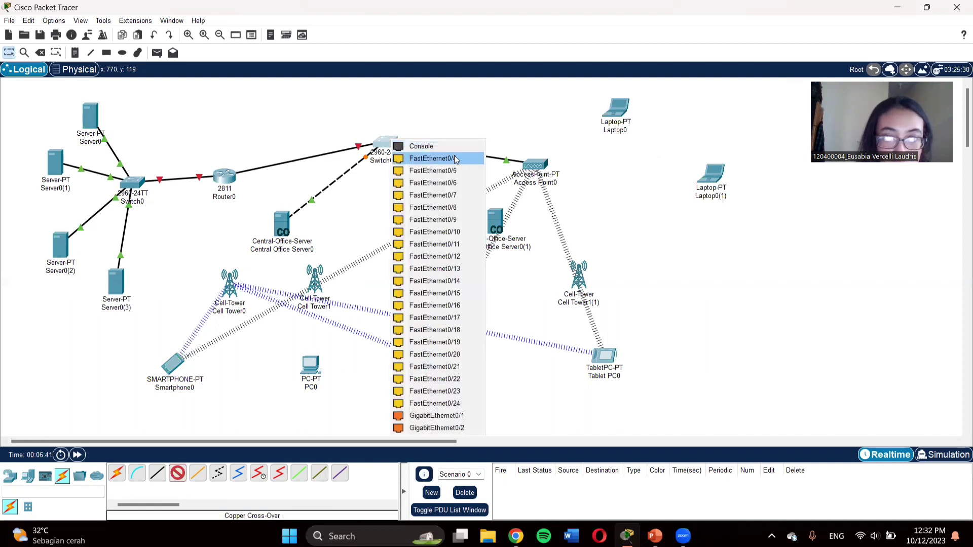
{"action": "left_click", "coordinate": [433, 159]}
{"action": "left_click", "coordinate": [494, 221]}
{"action": "left_click", "coordinate": [530, 229]}
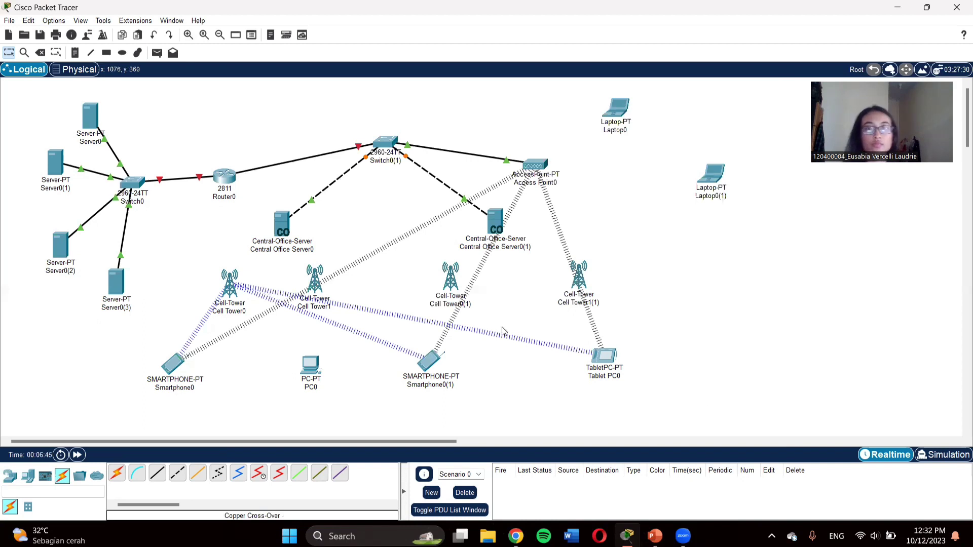
Step: Spread out the cell towers, smartphones, PC0 and Tablet PC0, then start a coaxial link at Central Office Server0
{"action": "left_click_drag", "start_coordinate": [175, 362], "coordinate": [157, 385]}
{"action": "left_click_drag", "start_coordinate": [312, 376], "coordinate": [326, 395]}
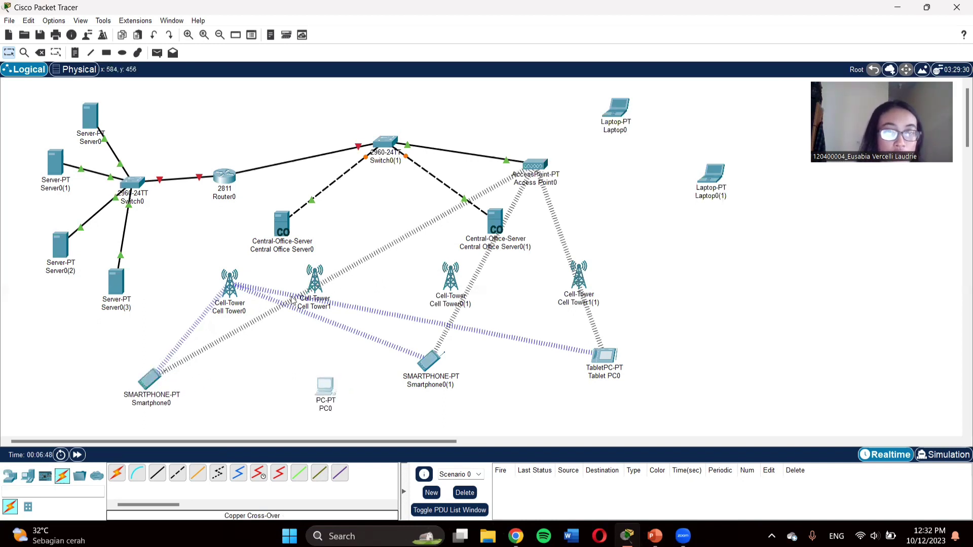
{"action": "left_click_drag", "start_coordinate": [315, 280], "coordinate": [340, 298]}
{"action": "left_click_drag", "start_coordinate": [229, 281], "coordinate": [206, 292]}
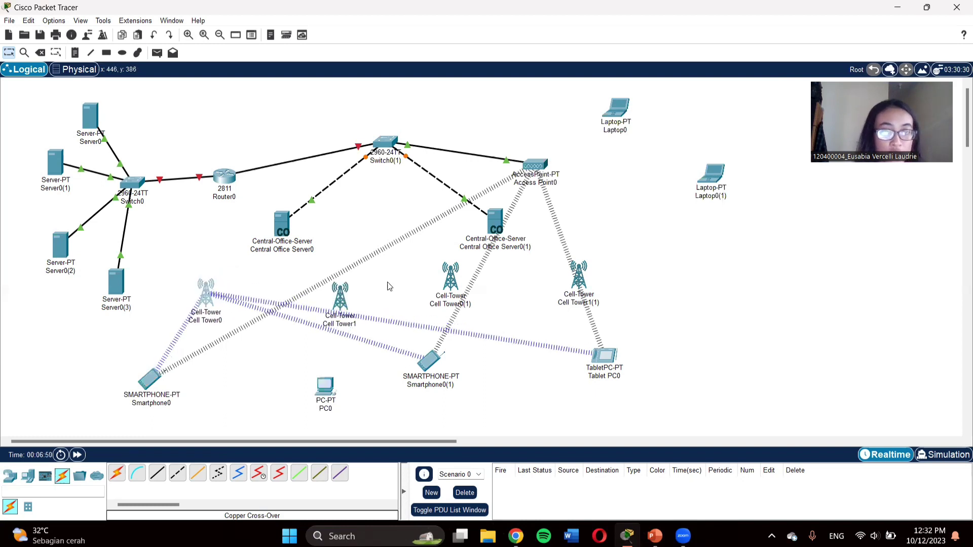
{"action": "left_click_drag", "start_coordinate": [440, 290], "coordinate": [423, 312]}
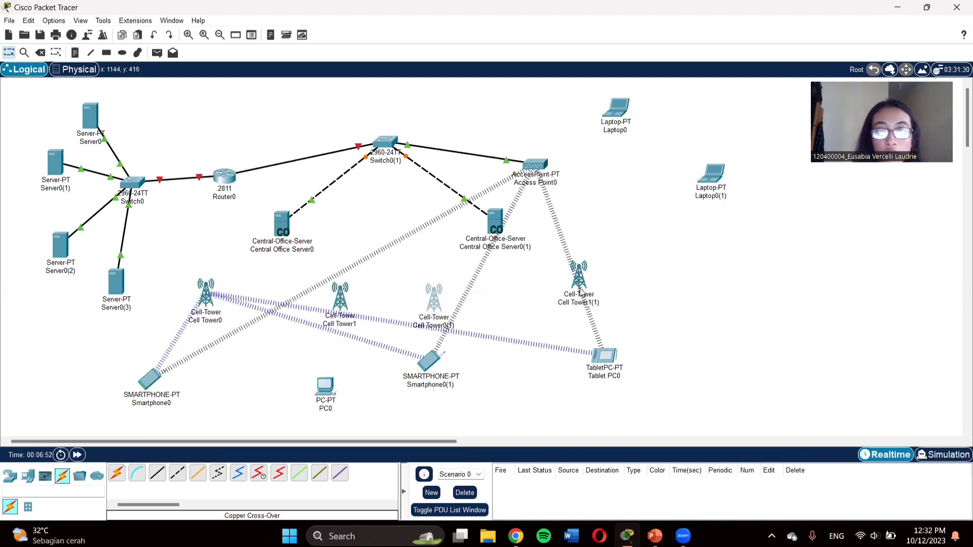
{"action": "left_click_drag", "start_coordinate": [616, 361], "coordinate": [675, 399]}
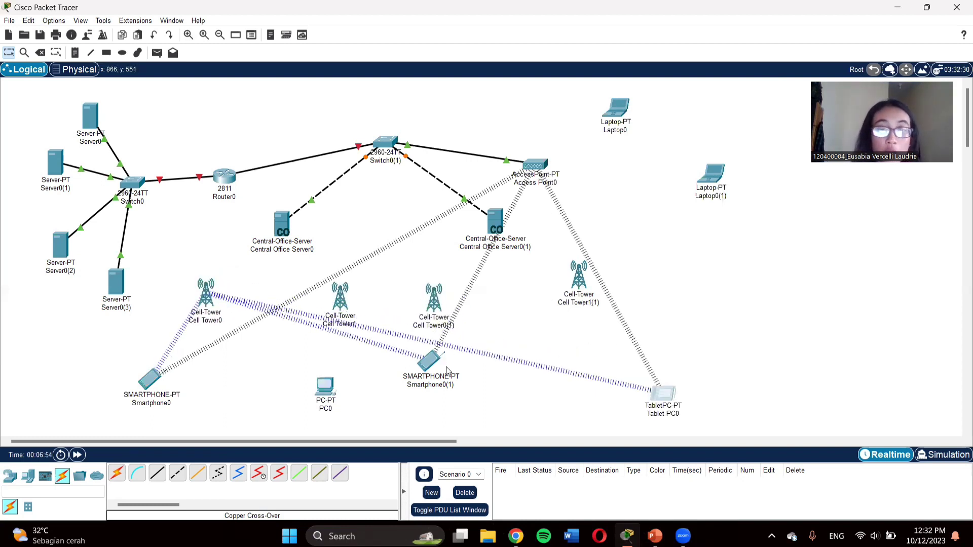
{"action": "left_click_drag", "start_coordinate": [442, 365], "coordinate": [451, 393]}
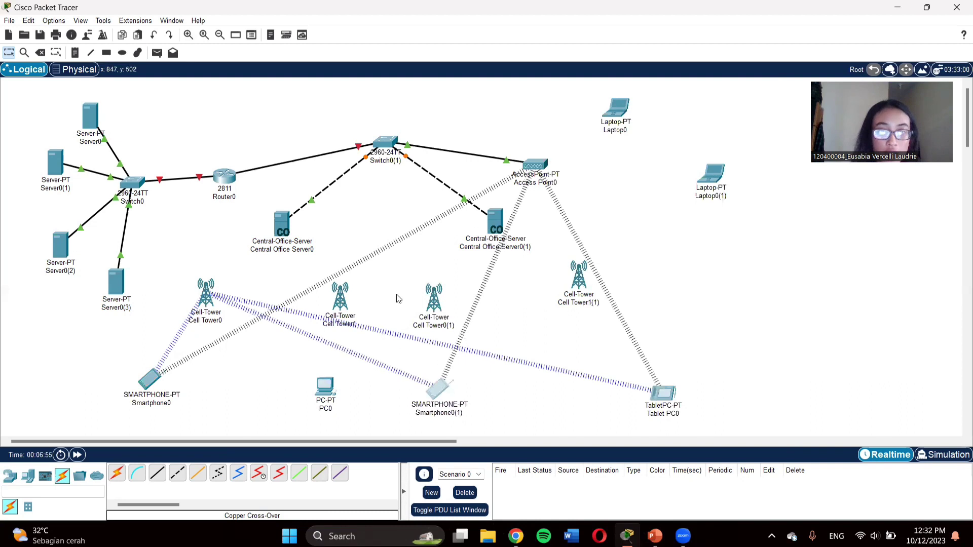
{"action": "left_click", "coordinate": [238, 475]}
{"action": "left_click", "coordinate": [280, 222]}
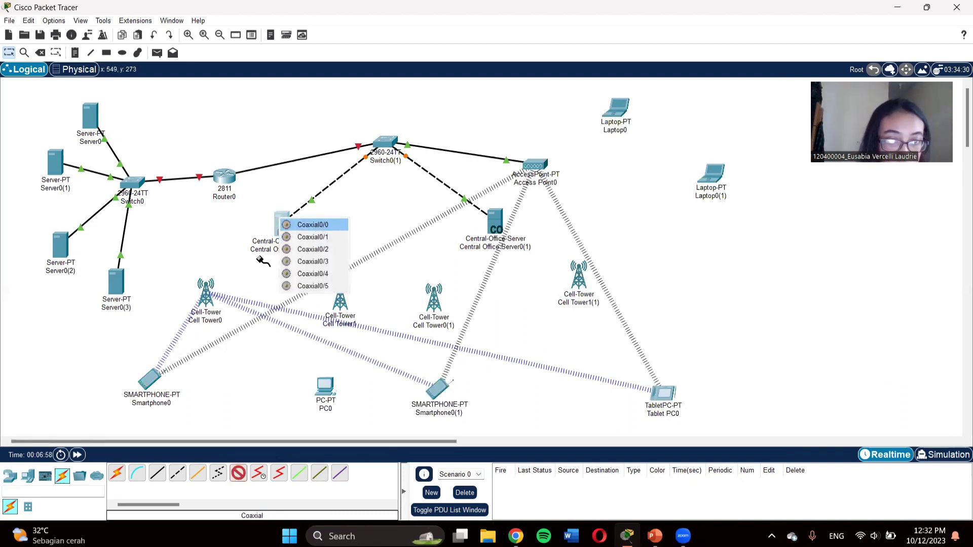
Step: Cable Central Office Server0 to Cell Tower0 and Cell Tower1 with coaxial links
{"action": "left_click", "coordinate": [310, 225]}
{"action": "left_click", "coordinate": [205, 290]}
{"action": "left_click", "coordinate": [234, 304]}
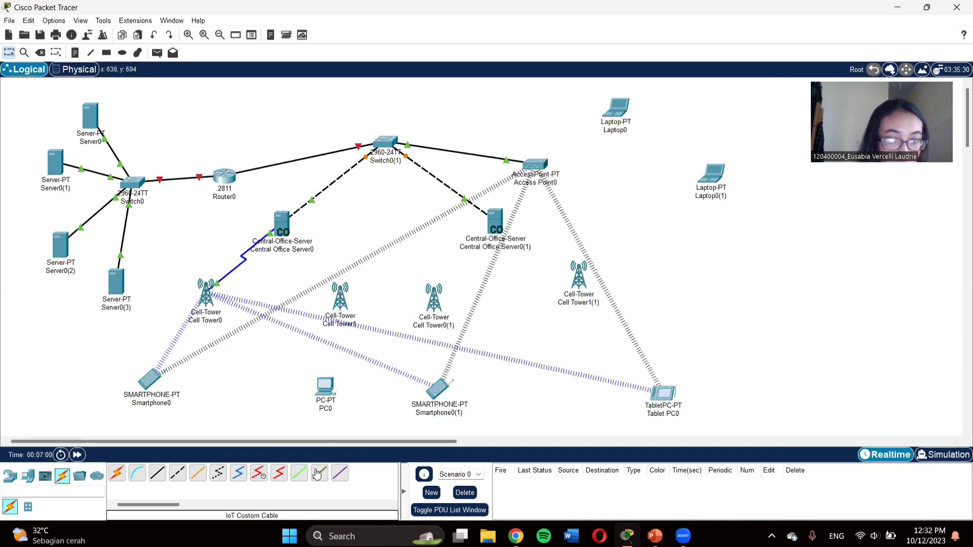
{"action": "left_click", "coordinate": [237, 473]}
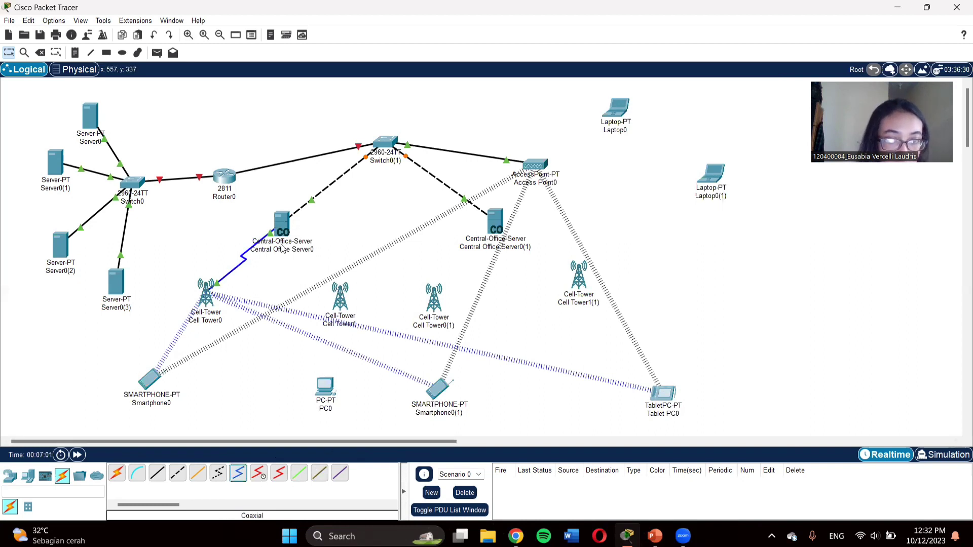
{"action": "left_click", "coordinate": [239, 474]}
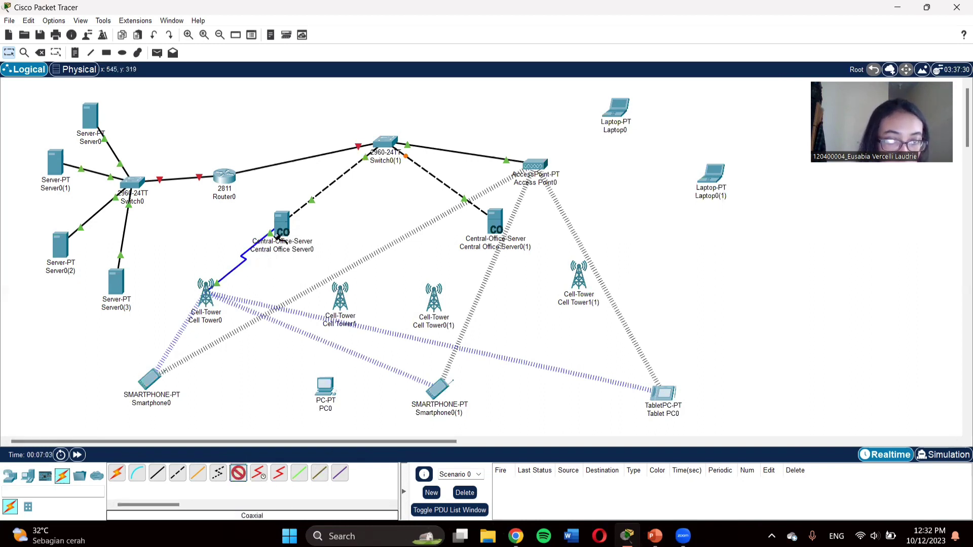
{"action": "left_click", "coordinate": [278, 239]}
{"action": "left_click", "coordinate": [311, 242]}
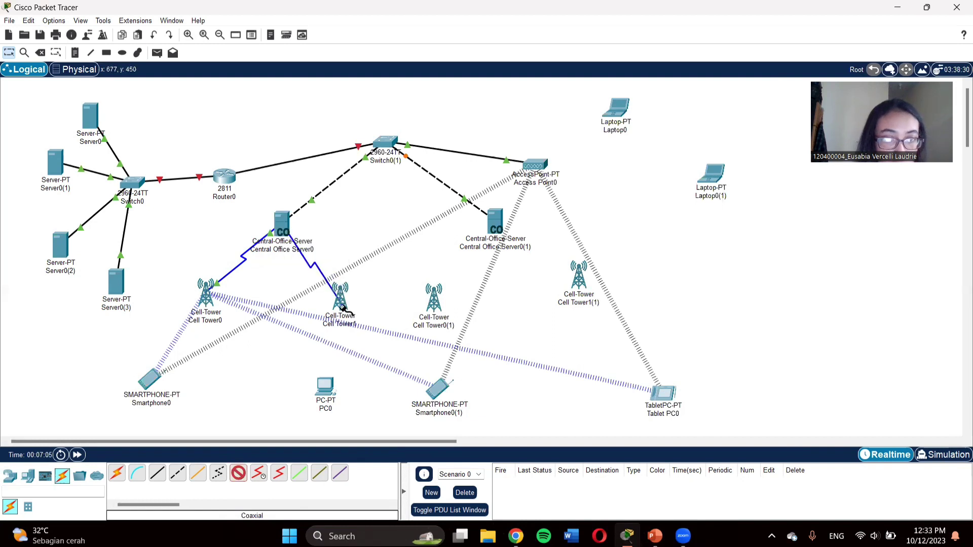
{"action": "left_click", "coordinate": [343, 306]}
{"action": "left_click", "coordinate": [369, 307]}
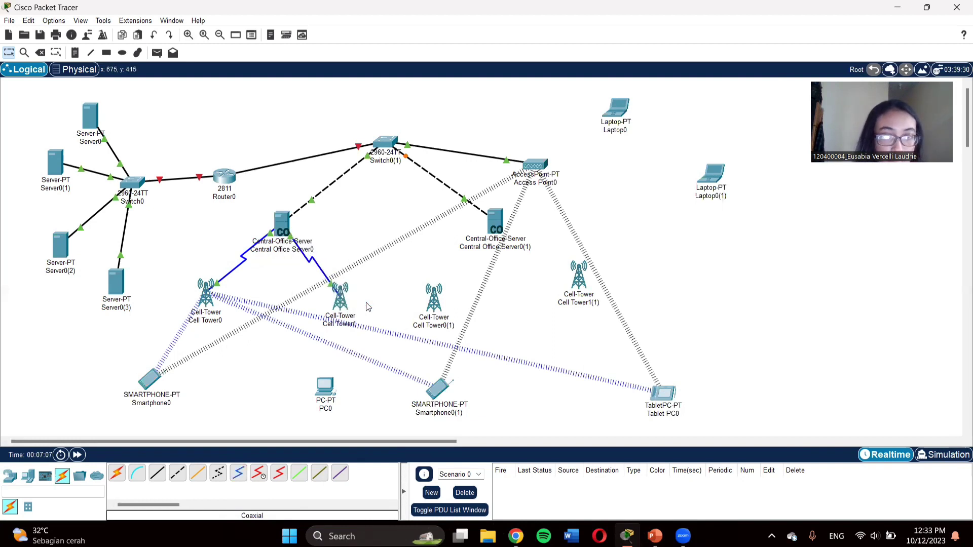
Step: Cable Central Office Server0(1) to Cell Tower0(1) and Cell Tower1(1) with coaxial links
{"action": "left_click", "coordinate": [238, 474]}
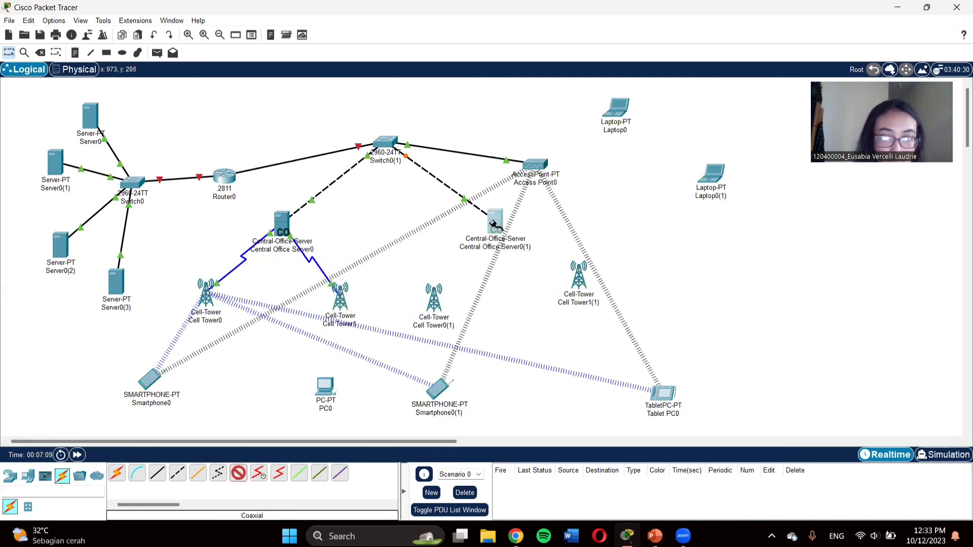
{"action": "left_click", "coordinate": [494, 224]}
{"action": "left_click", "coordinate": [527, 228]}
{"action": "left_click", "coordinate": [433, 309]}
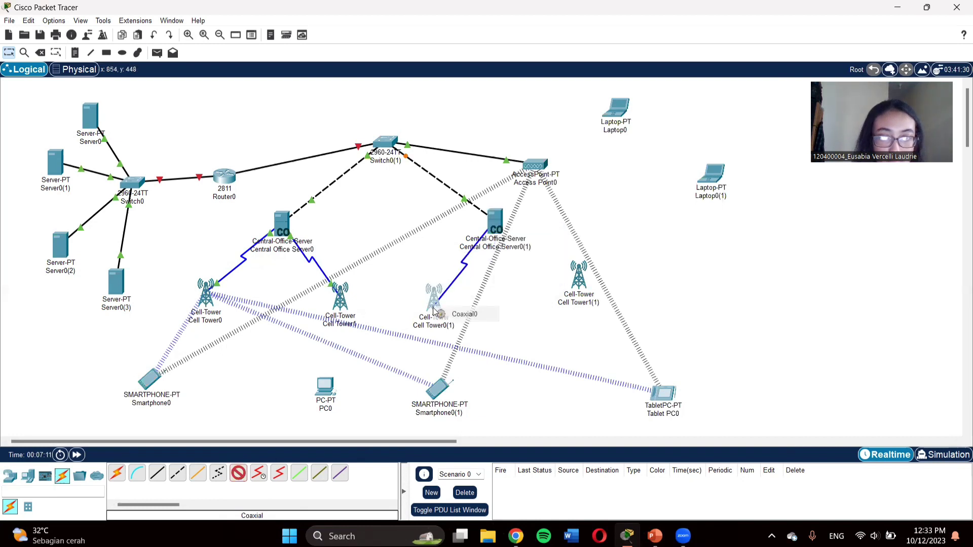
{"action": "left_click", "coordinate": [464, 314]}
{"action": "left_click", "coordinate": [238, 473]}
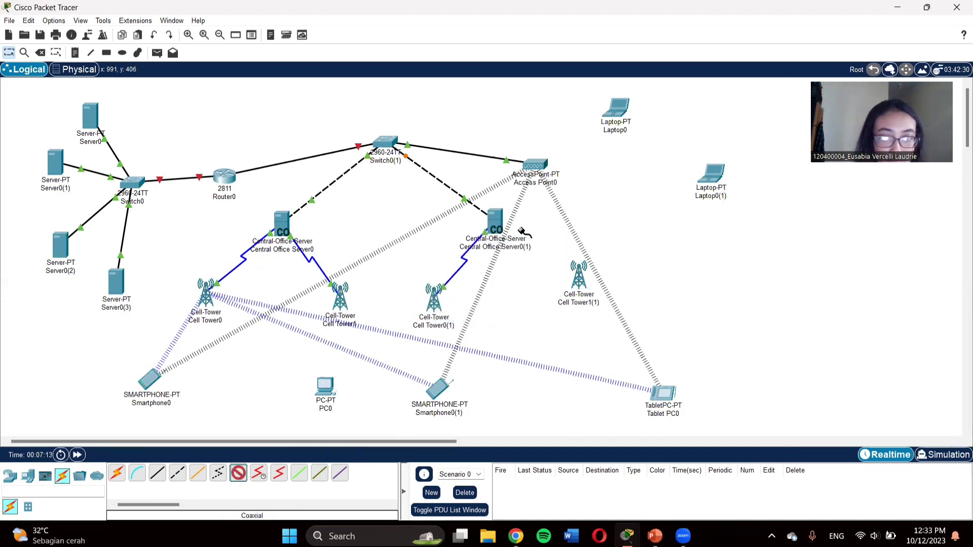
{"action": "left_click", "coordinate": [495, 222]}
{"action": "left_click", "coordinate": [528, 227]}
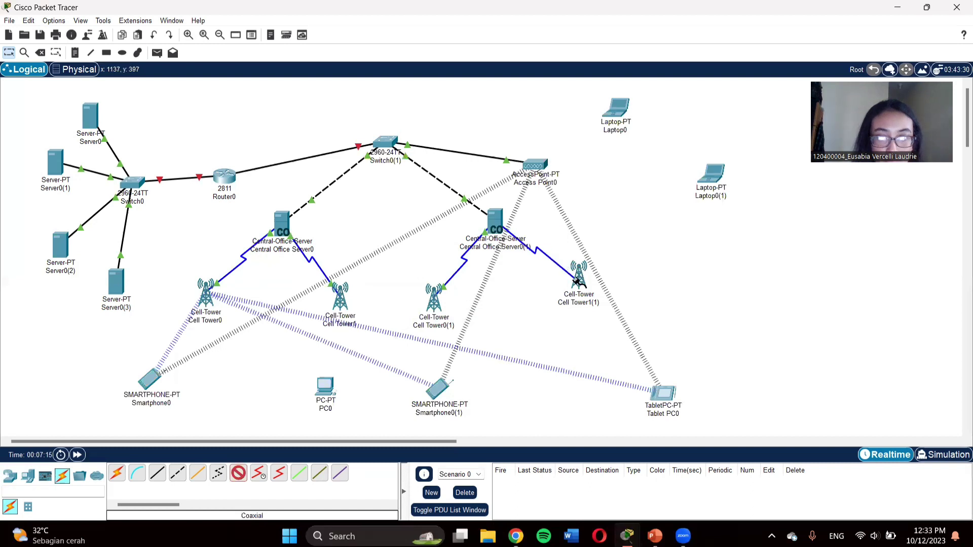
{"action": "left_click", "coordinate": [580, 279]}
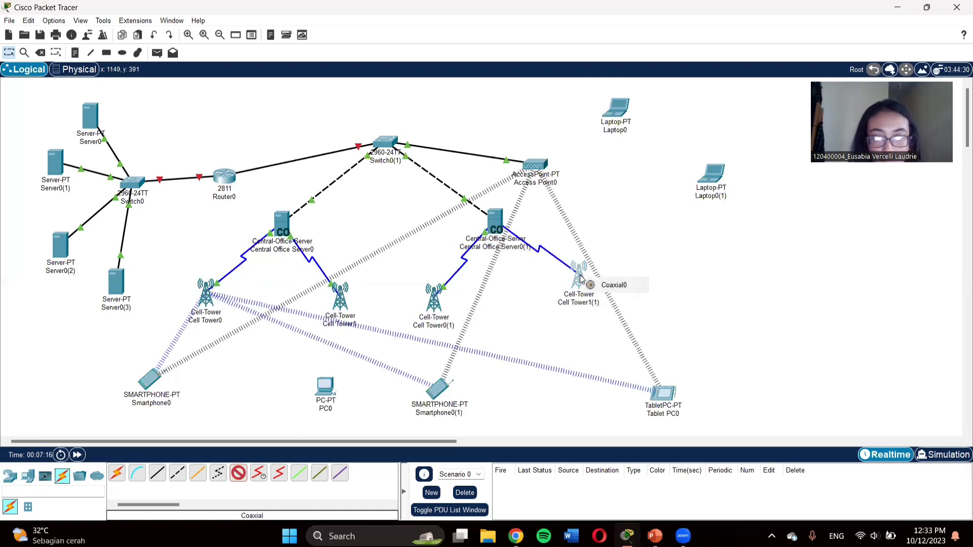
{"action": "left_click", "coordinate": [622, 286]}
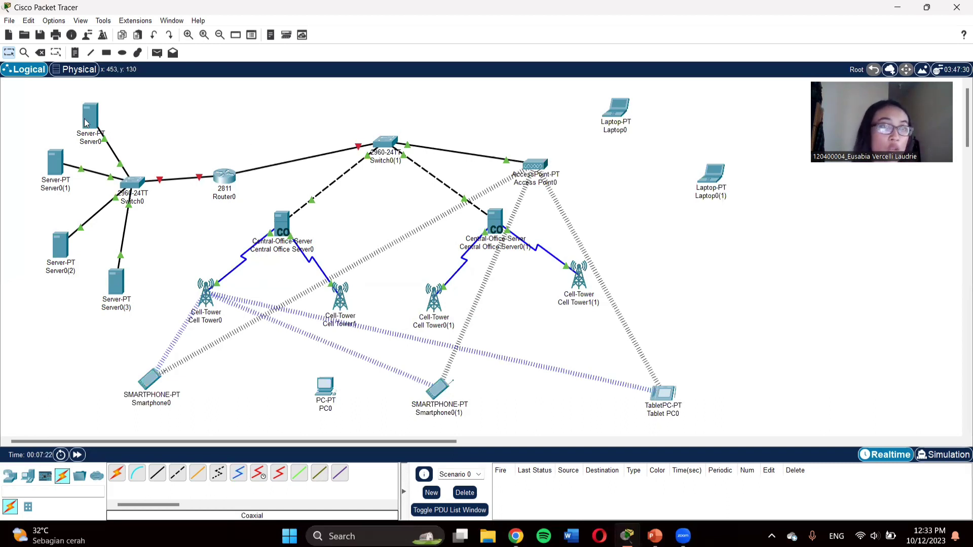
Step: Rename Server0 to WEB Server and Server0(1) to DNS Server
{"action": "left_click", "coordinate": [98, 143]}
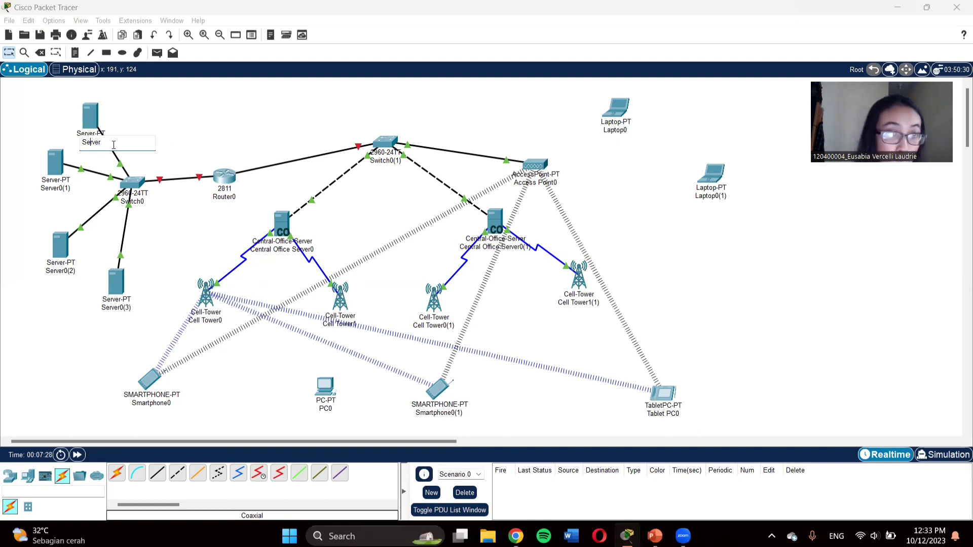
{"action": "type", "text": "WEB"}
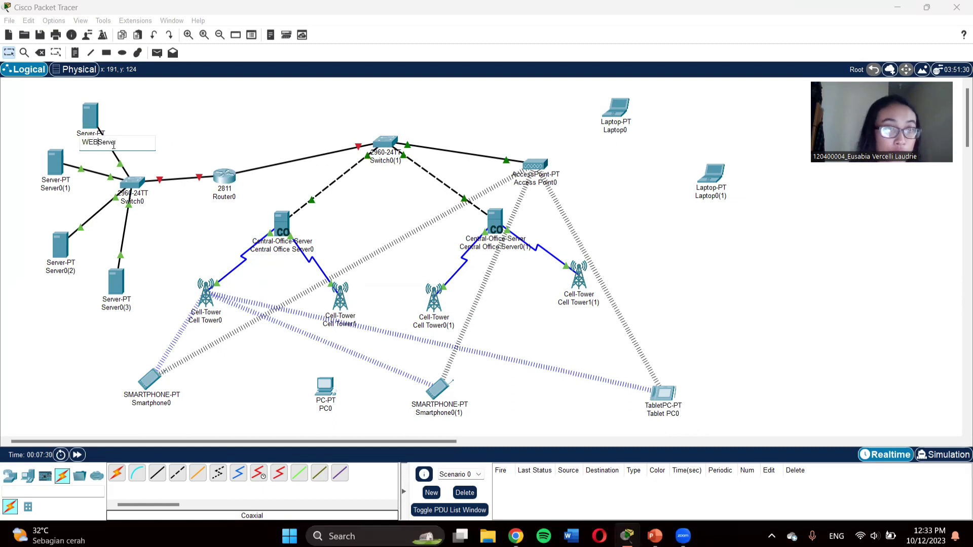
{"action": "left_click", "coordinate": [62, 189]}
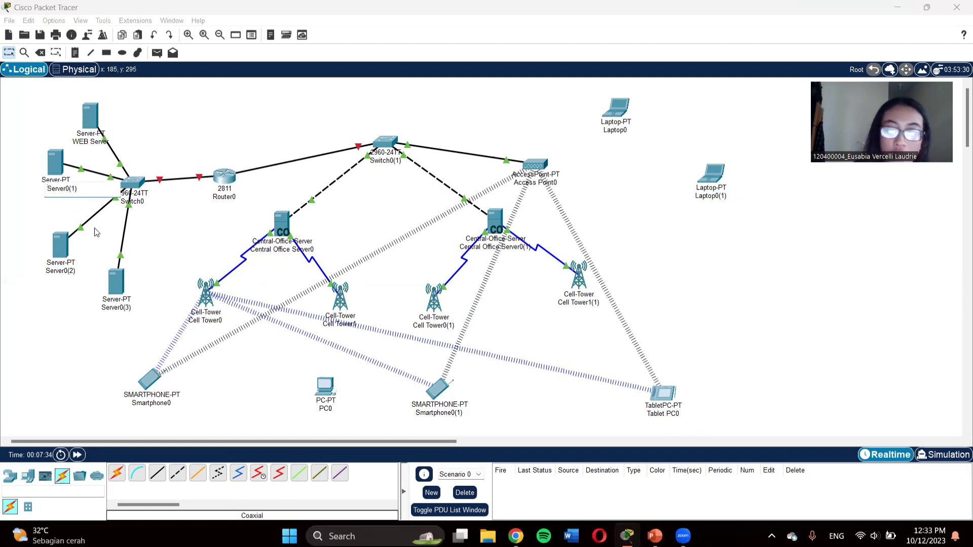
{"action": "key", "text": "BackSpace"}
{"action": "key", "text": "BackSpace"}
{"action": "key", "text": "BackSpace"}
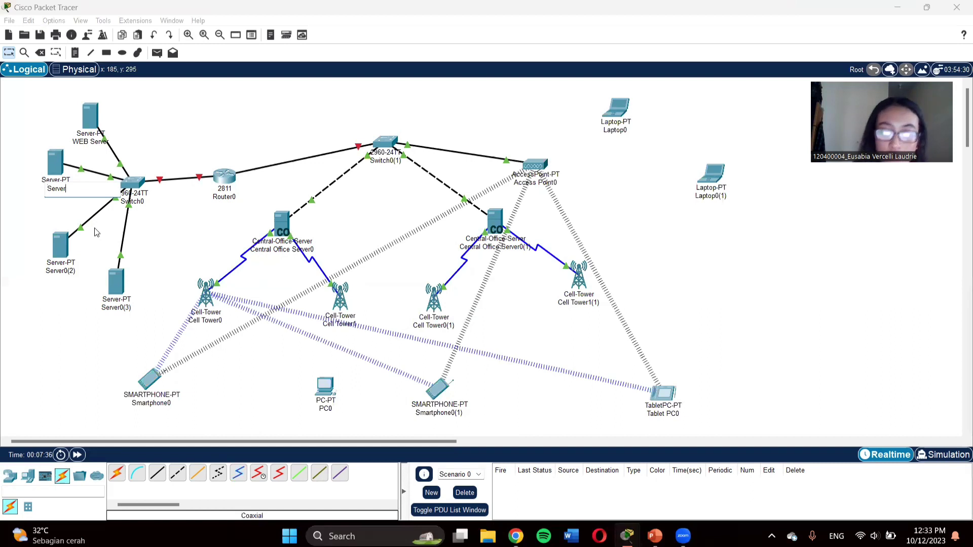
{"action": "key", "text": "Home"}
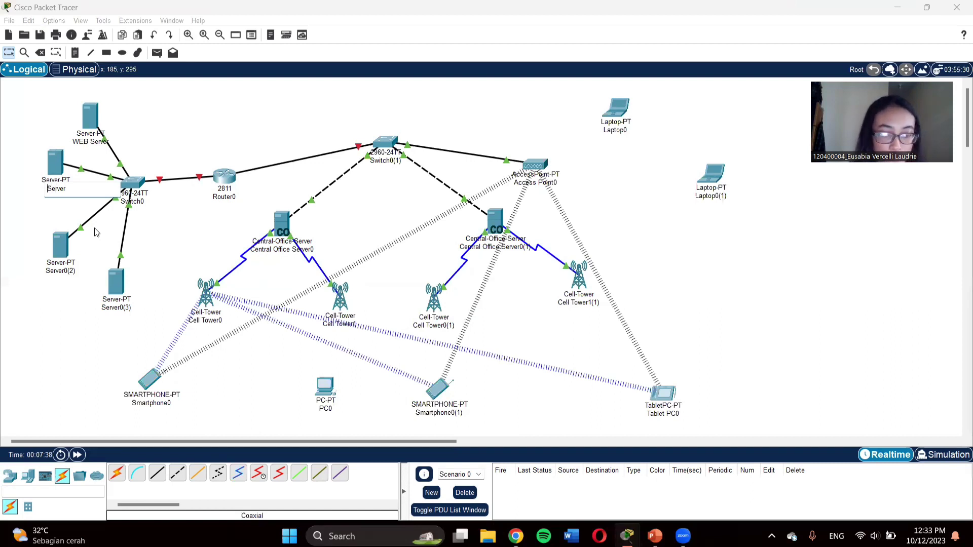
{"action": "type", "text": "DNS"}
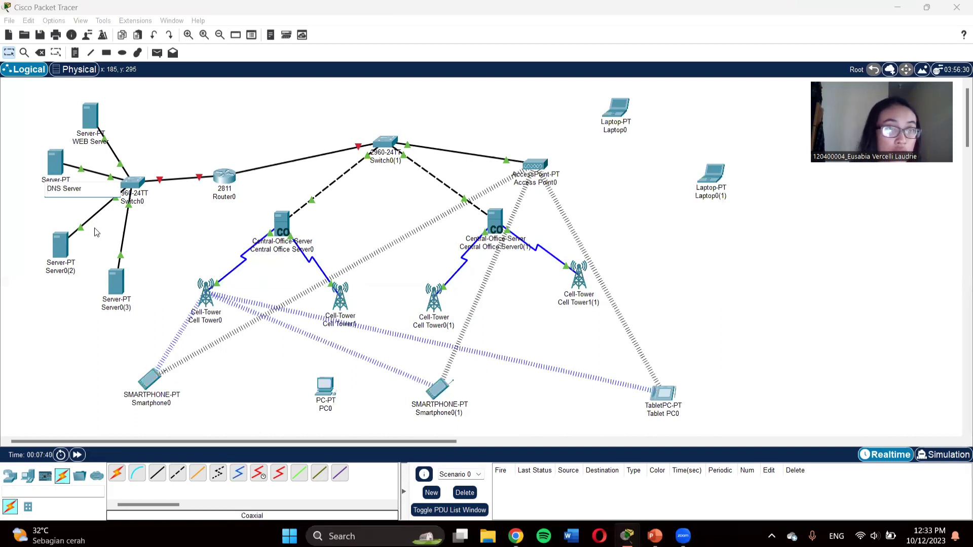
Step: Rename the remaining two servers MAIL Server and DHCP Server
{"action": "left_click", "coordinate": [73, 272]}
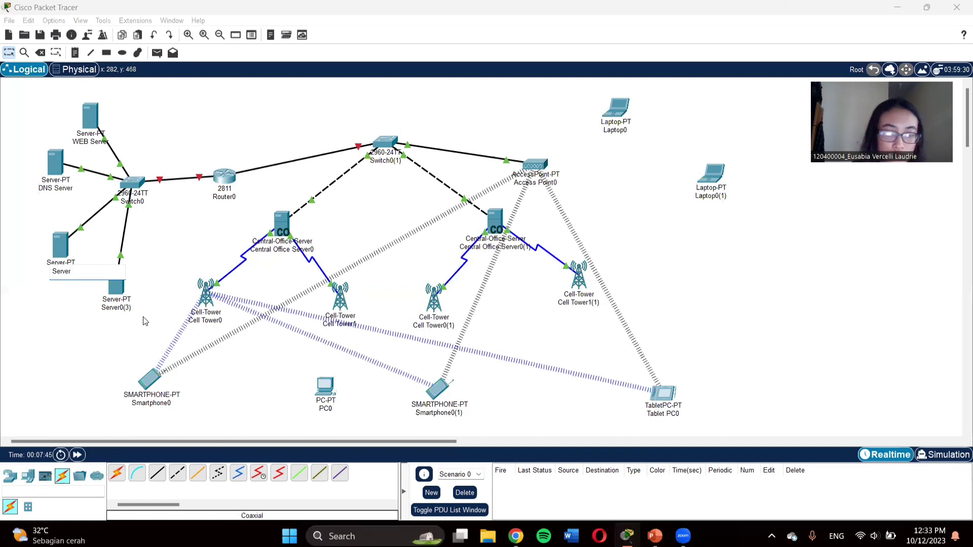
{"action": "type", "text": "MAIL"}
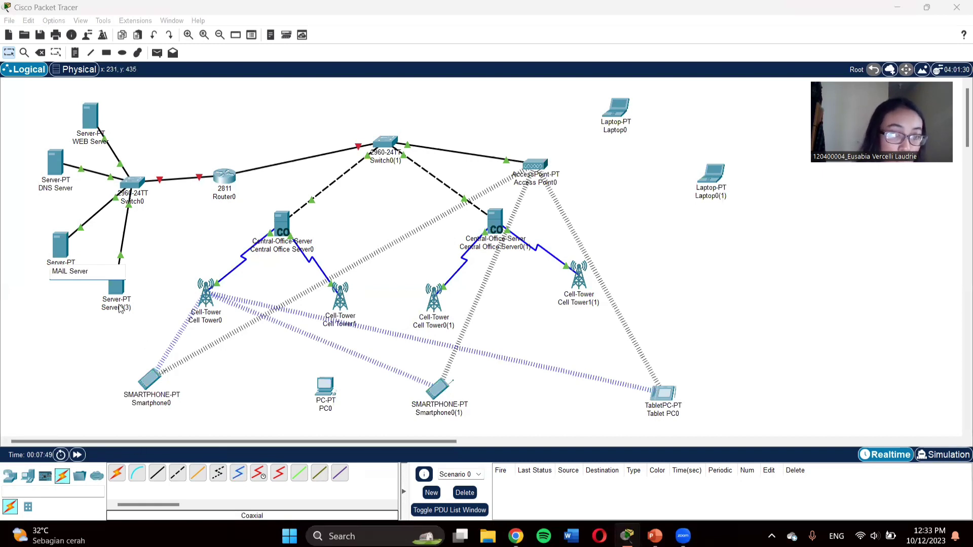
{"action": "double_click", "coordinate": [129, 309]}
{"action": "left_click", "coordinate": [142, 310]}
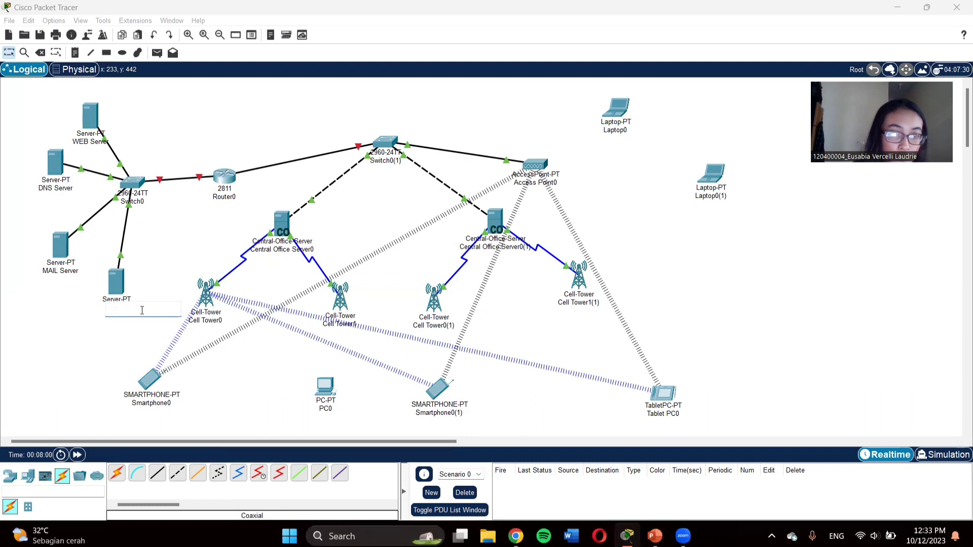
{"action": "type", "text": "CP S"}
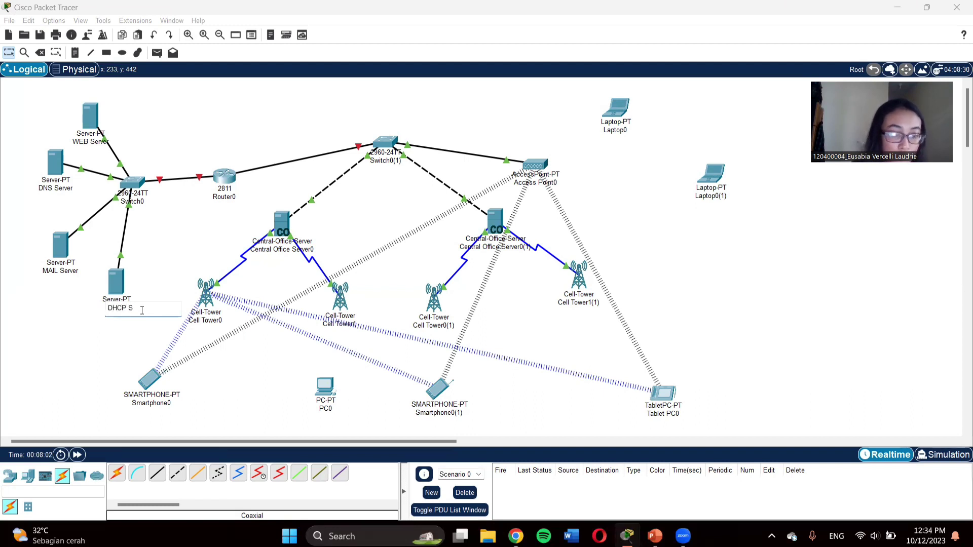
{"action": "type", "text": "erver"}
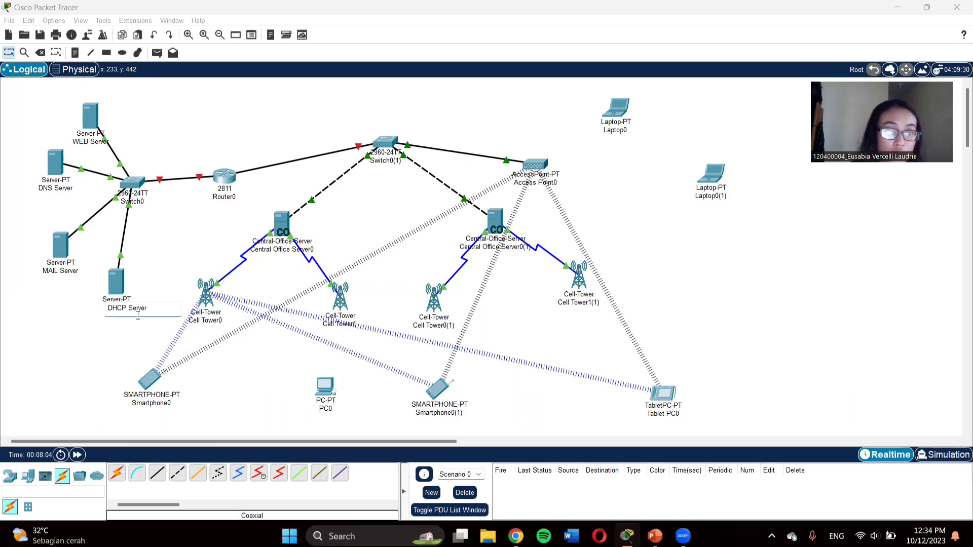
{"action": "key", "text": "Return"}
Step: Label the two switches Switch A and Switch B
{"action": "left_click", "coordinate": [143, 202]}
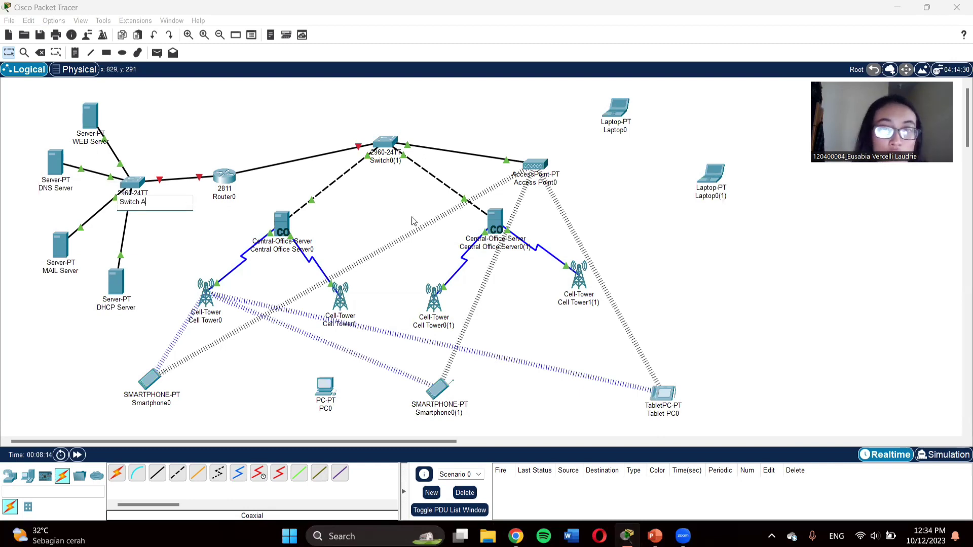
{"action": "left_click", "coordinate": [409, 211]}
{"action": "double_click", "coordinate": [390, 161]}
{"action": "left_click", "coordinate": [418, 164]}
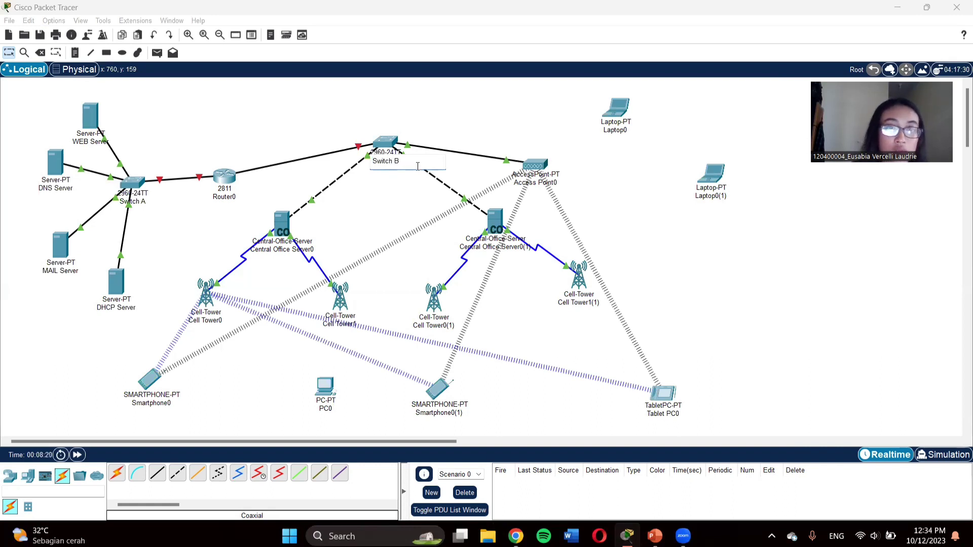
Step: Rename Router0 to Router and shift Access Point0 slightly up and right
{"action": "double_click", "coordinate": [238, 199]}
{"action": "left_click", "coordinate": [242, 199]}
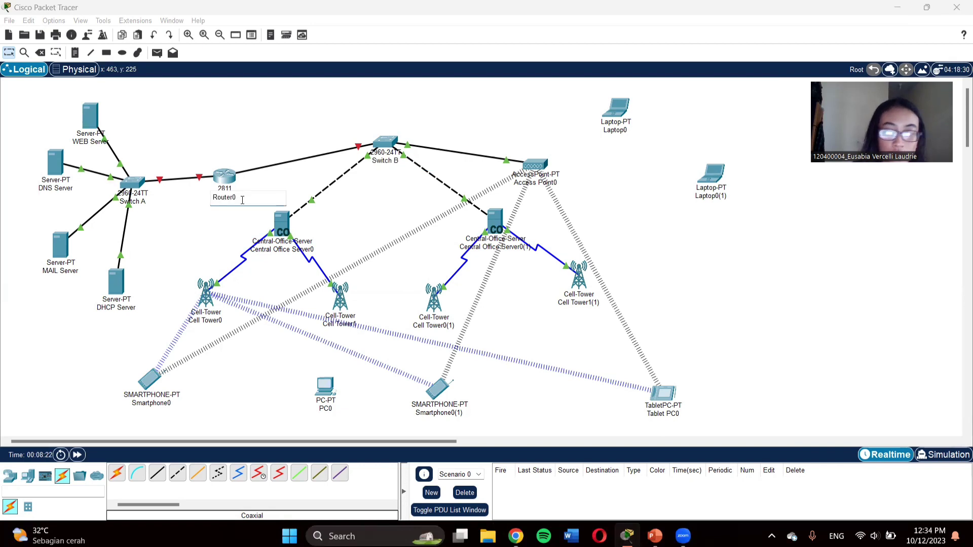
{"action": "key", "text": "BackSpace"}
{"action": "key", "text": "Return"}
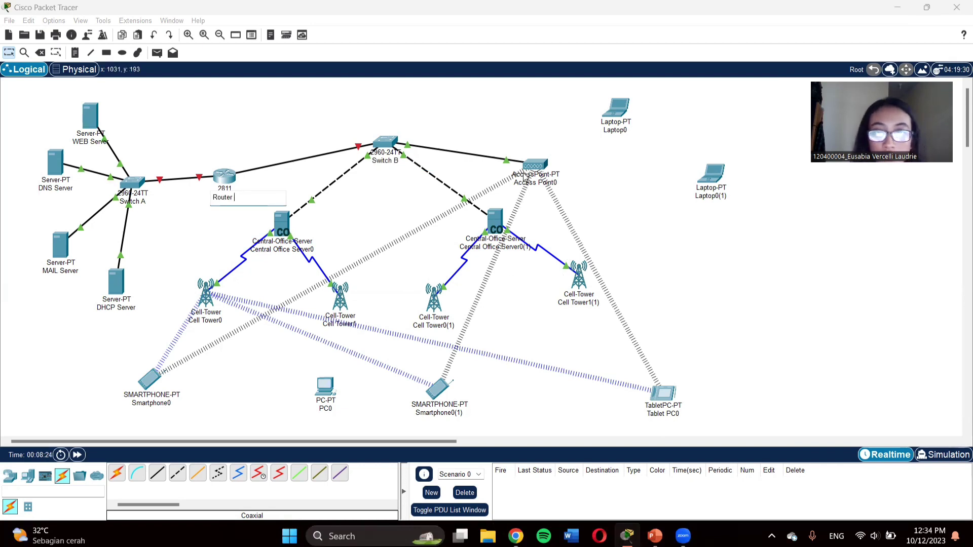
{"action": "left_click_drag", "start_coordinate": [530, 167], "coordinate": [538, 150]}
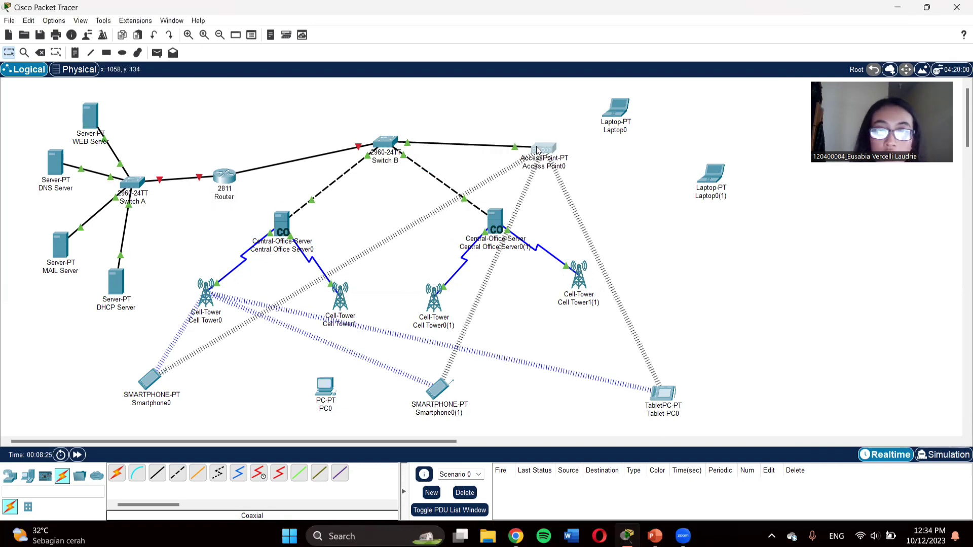
Step: Relabel Access Point0 as 'WIFI Gedung Kuliah Umum'
{"action": "left_click", "coordinate": [567, 172]}
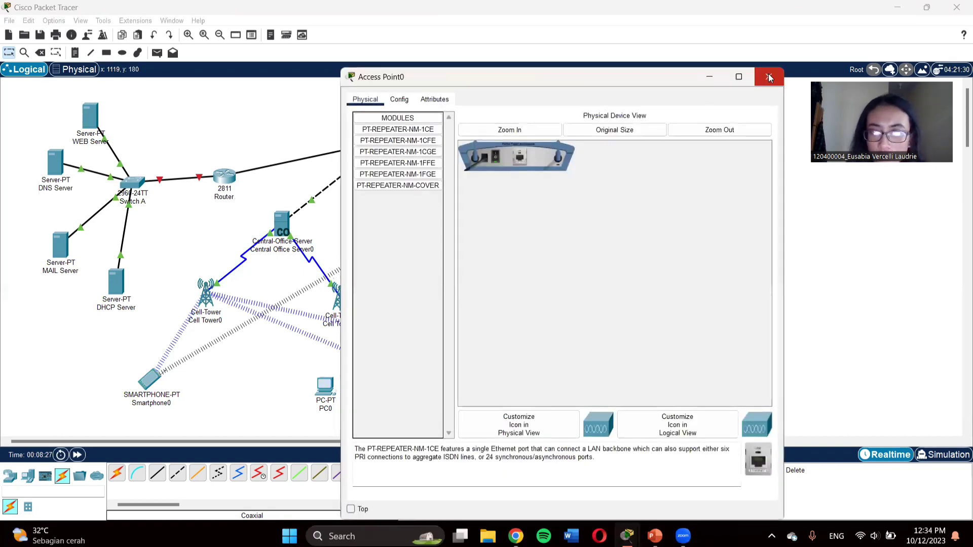
{"action": "left_click", "coordinate": [769, 76]}
{"action": "left_click", "coordinate": [557, 169]}
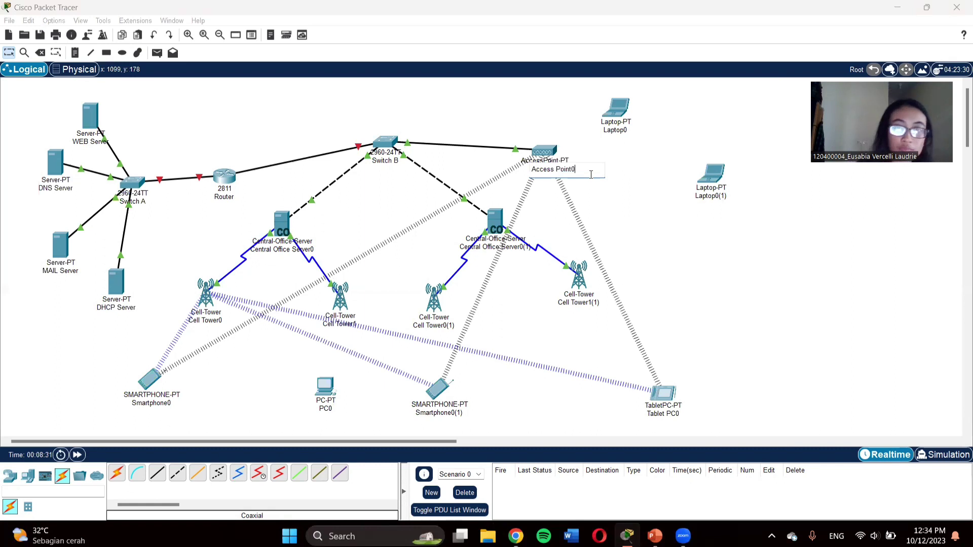
{"action": "key", "text": "BackSpace"}
{"action": "key", "text": "BackSpace"}
{"action": "key", "text": "BackSpace"}
{"action": "key", "text": "BackSpace"}
{"action": "key", "text": "BackSpace"}
{"action": "key", "text": "BackSpace"}
{"action": "key", "text": "BackSpace"}
{"action": "key", "text": "BackSpace"}
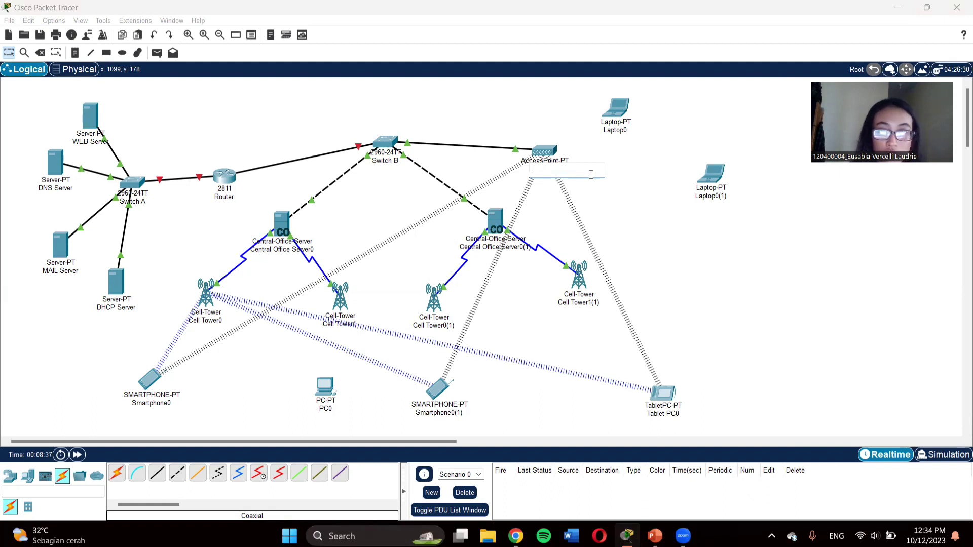
{"action": "type", "text": "wi"}
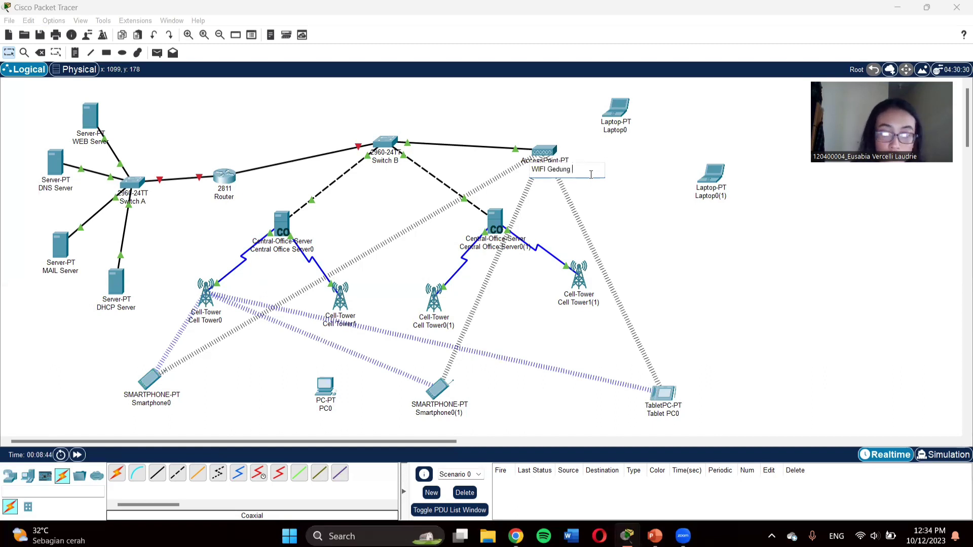
{"action": "type", "text": "FI Gedung Ku"}
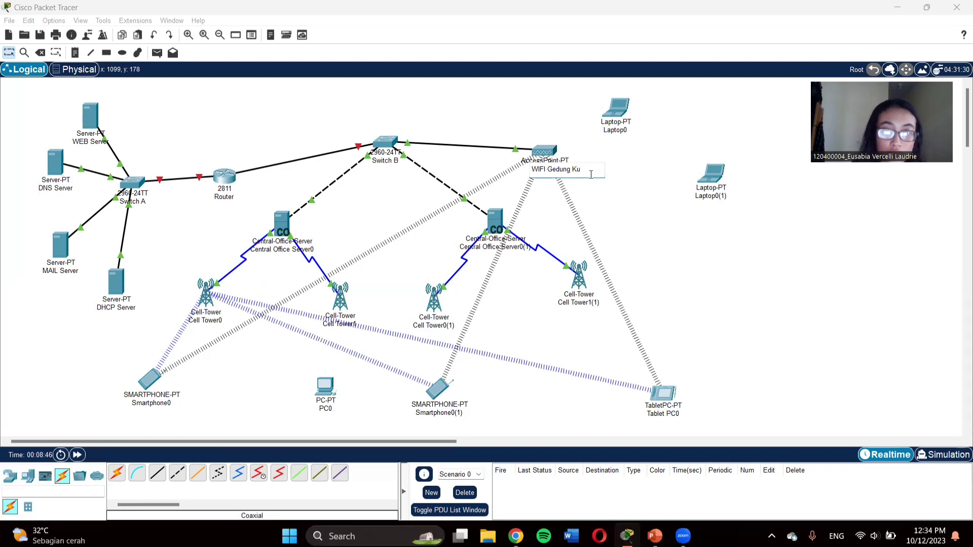
{"action": "type", "text": "liah Umum"}
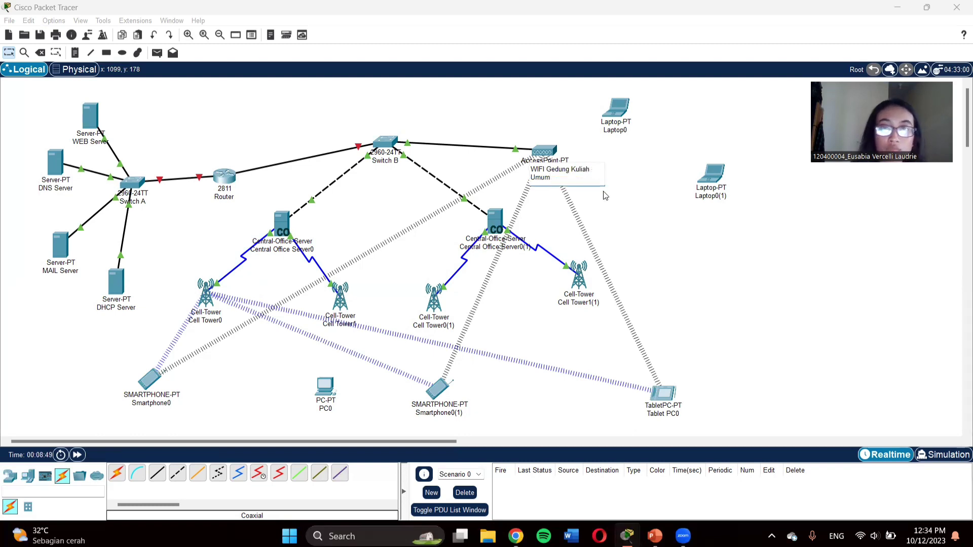
{"action": "left_click", "coordinate": [632, 222]}
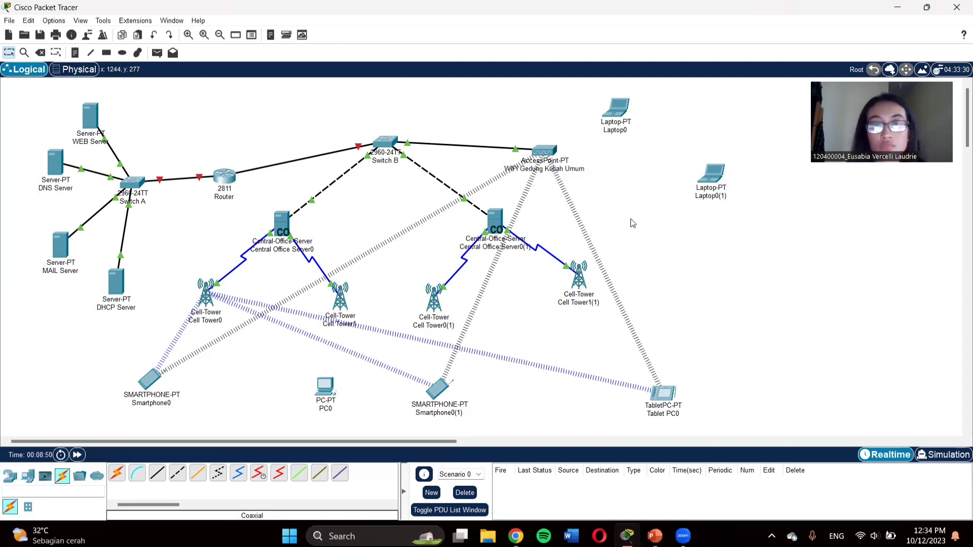
Step: Rename the two central office servers MSC INDOSAT1 and MSC INDOSAT2
{"action": "left_click", "coordinate": [287, 250]}
{"action": "left_click_drag", "start_coordinate": [340, 251], "coordinate": [270, 253]}
{"action": "type", "text": "M"}
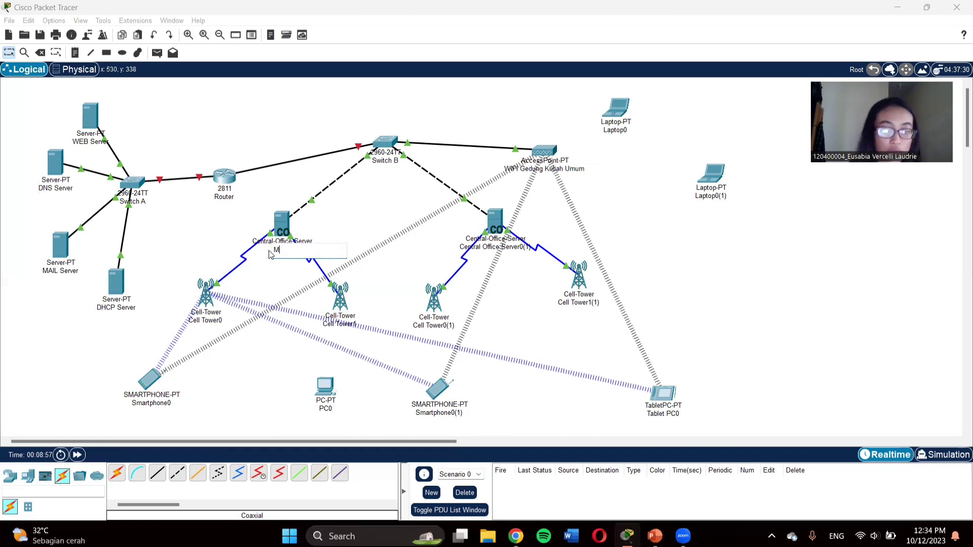
{"action": "type", "text": "SC "}
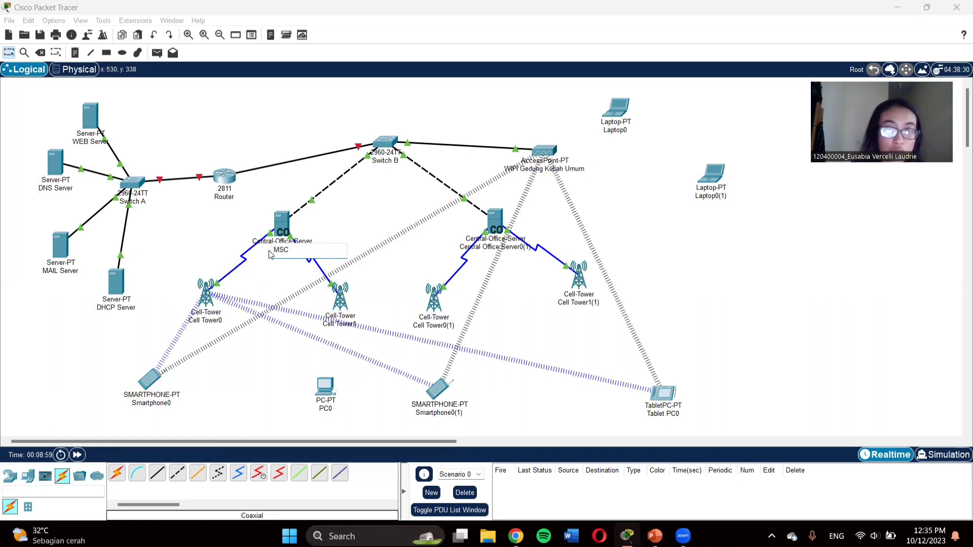
{"action": "type", "text": "INDO"}
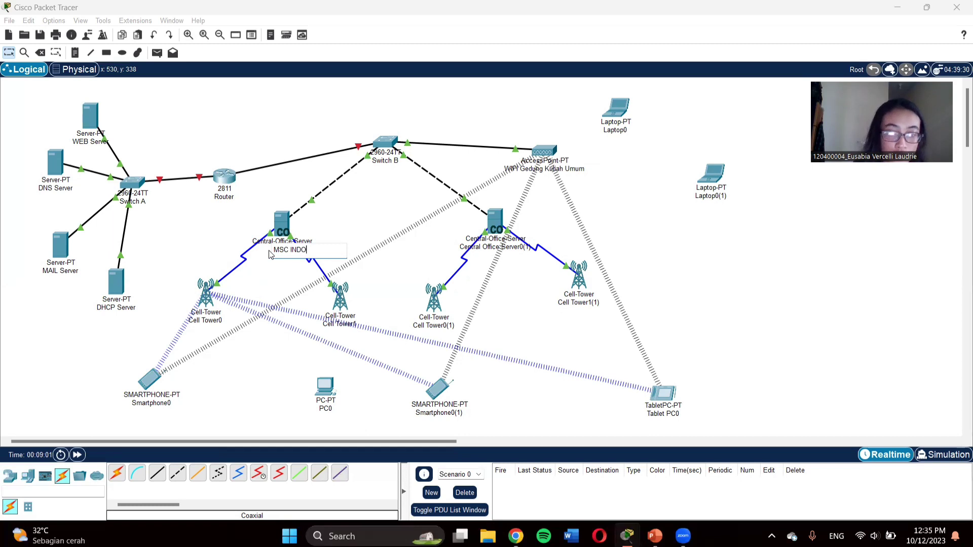
{"action": "type", "text": "SAT1"}
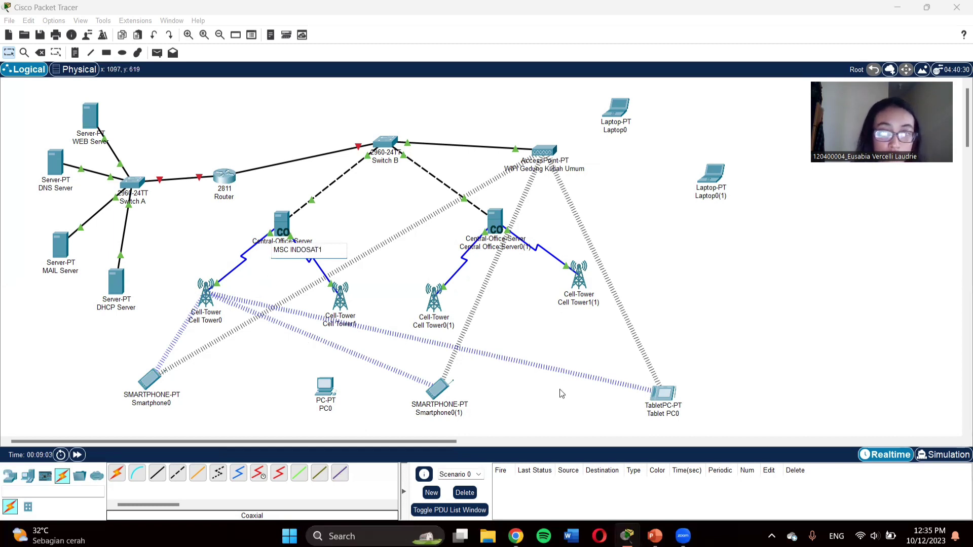
{"action": "key", "text": "Return"}
{"action": "left_click", "coordinate": [500, 247]}
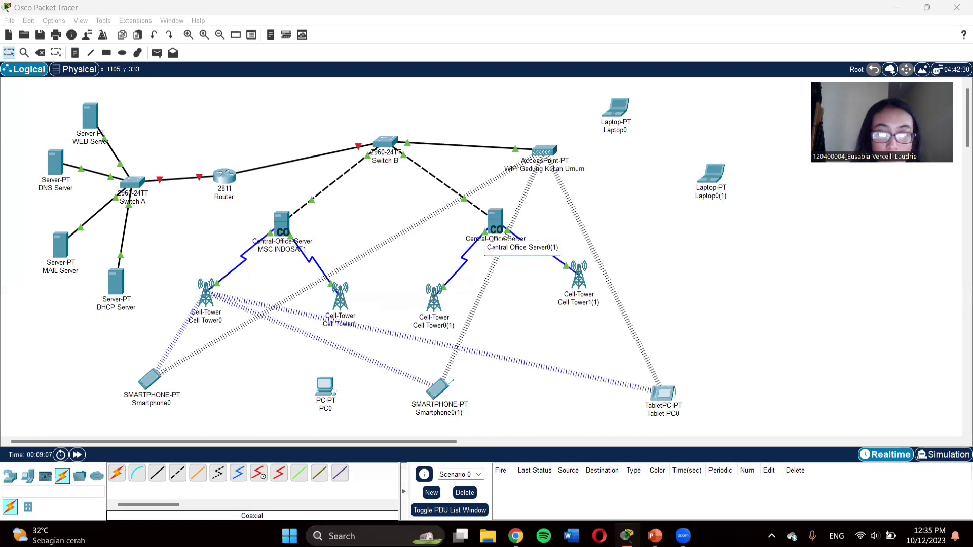
{"action": "left_click_drag", "start_coordinate": [486, 248], "coordinate": [559, 248]}
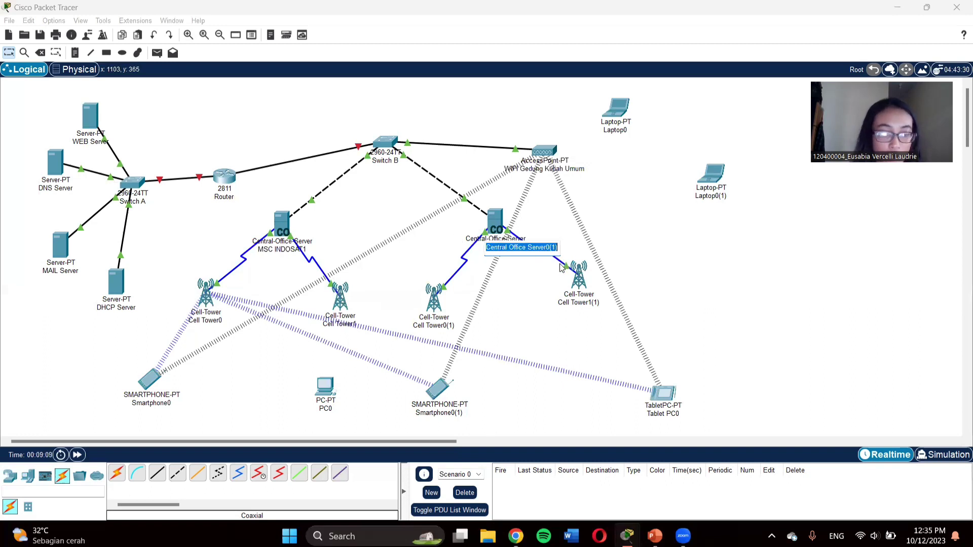
{"action": "type", "text": "MSC INDOSAT"}
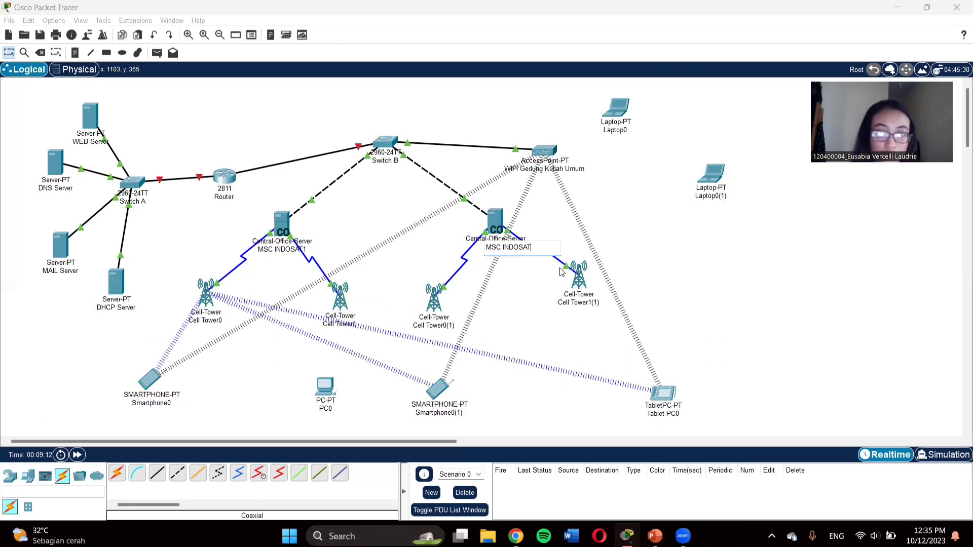
{"action": "type", "text": "2"}
{"action": "key", "text": "Return"}
Step: Rename Cell Tower0 to INDOSAT1 and Cell Tower1 to INDOSAT2
{"action": "left_click", "coordinate": [226, 322]}
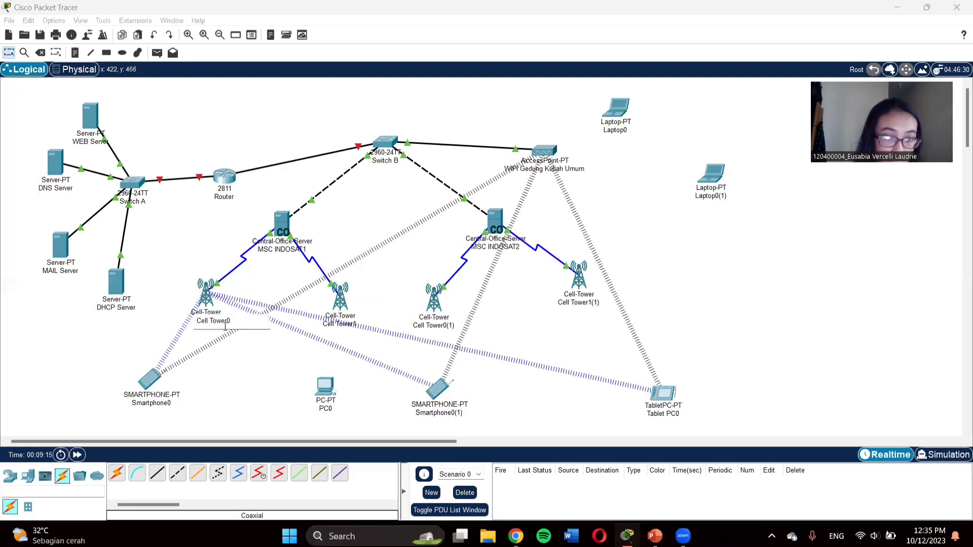
{"action": "key", "text": "ctrl+shift+Left"}
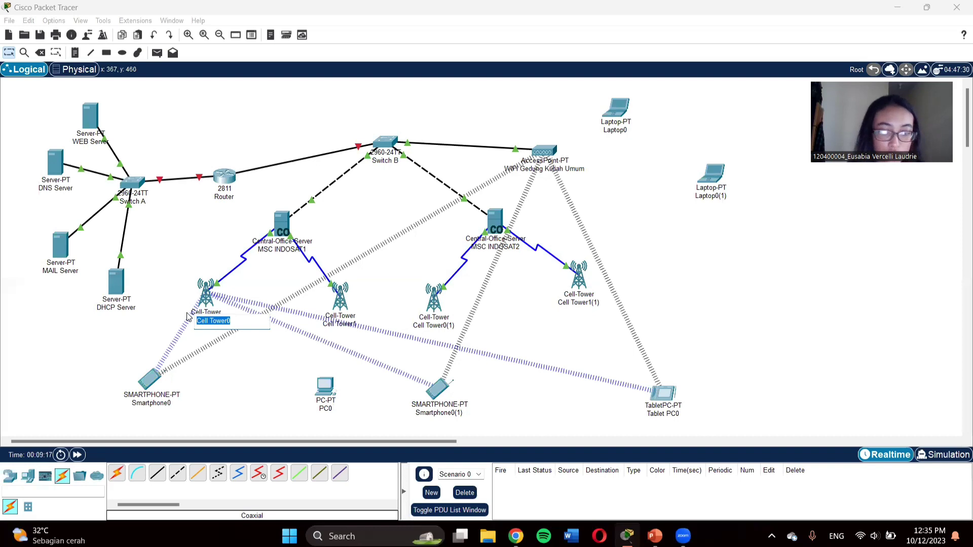
{"action": "key", "text": "BackSpace"}
{"action": "type", "text": "INDOSAT"}
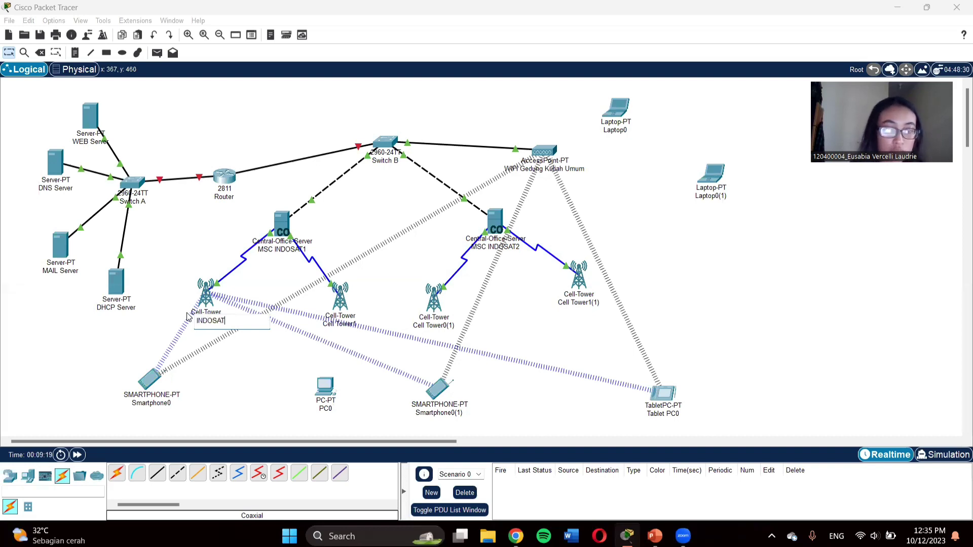
{"action": "type", "text": "1"}
{"action": "key", "text": "Return"}
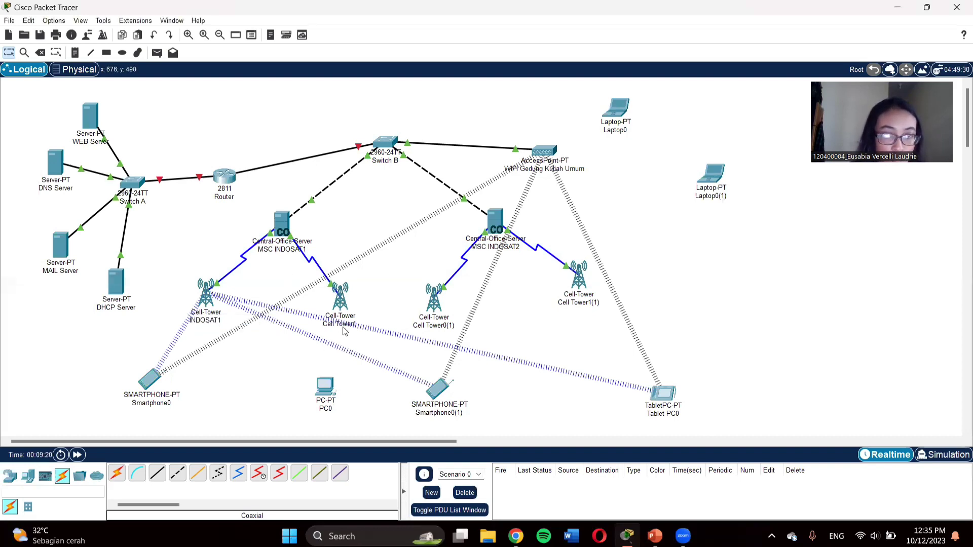
{"action": "left_click", "coordinate": [344, 329]}
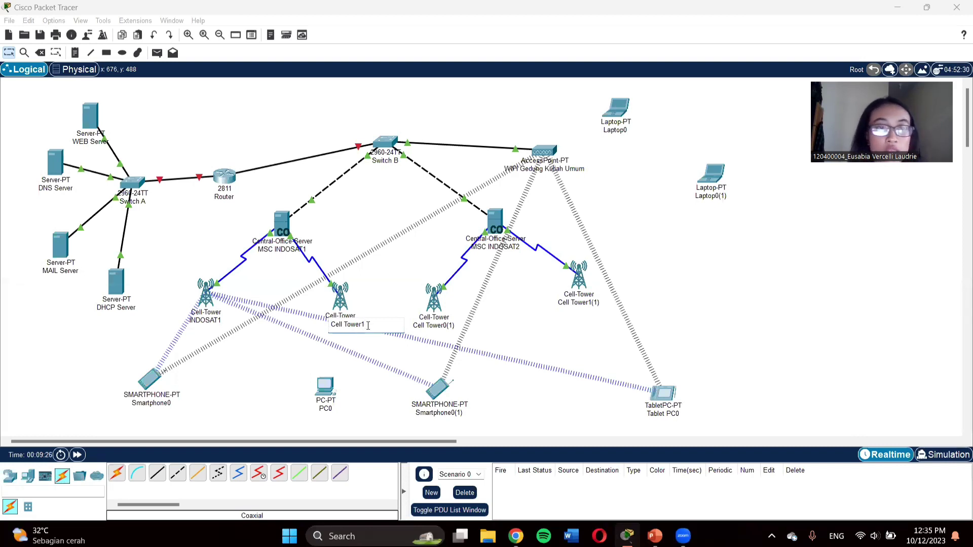
{"action": "left_click_drag", "start_coordinate": [368, 325], "coordinate": [320, 319]}
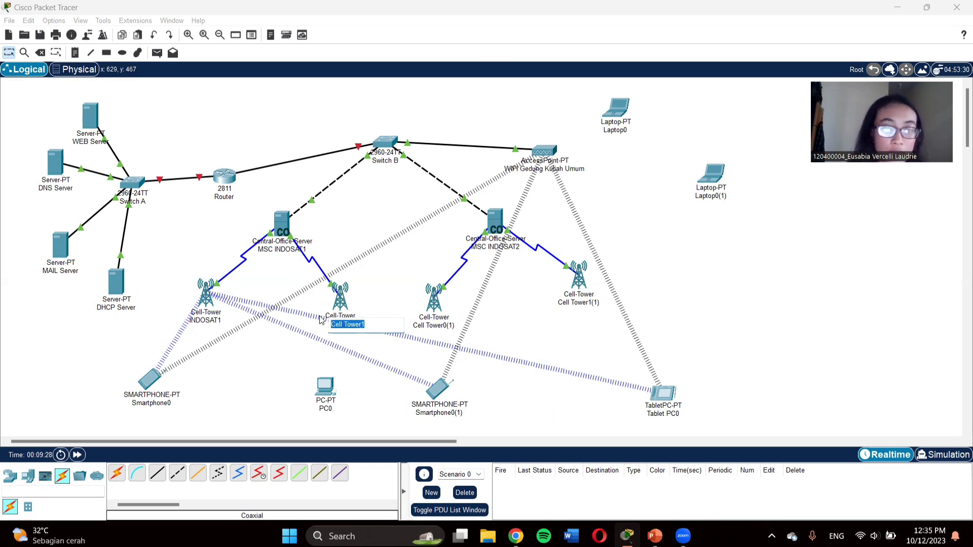
{"action": "key", "text": "BackSpace"}
{"action": "type", "text": "INDOSA"}
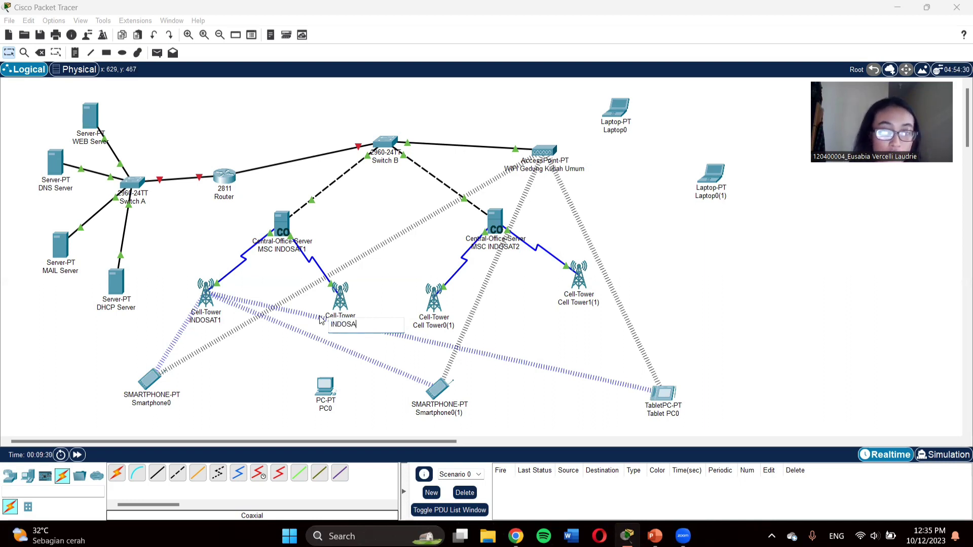
{"action": "type", "text": "T2"}
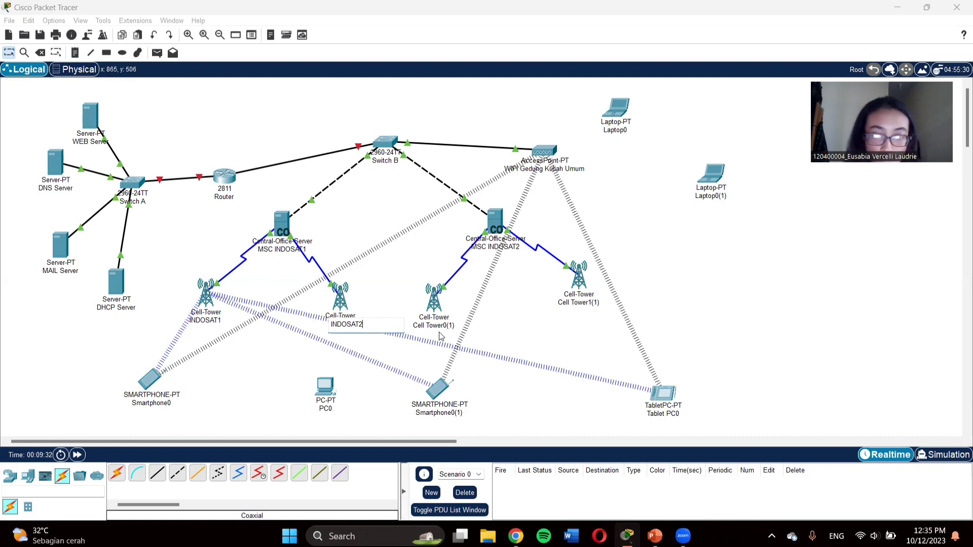
Step: Rename Cell Tower0(1) to INDOSAT3 and Cell Tower1(1) to INDOSAT4
{"action": "left_click", "coordinate": [440, 326]}
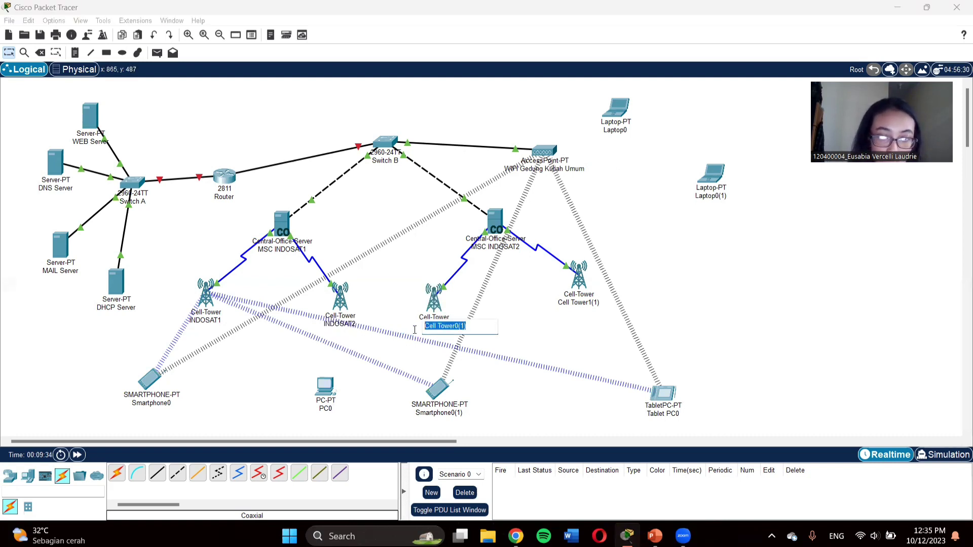
{"action": "type", "text": "INDOSAT"}
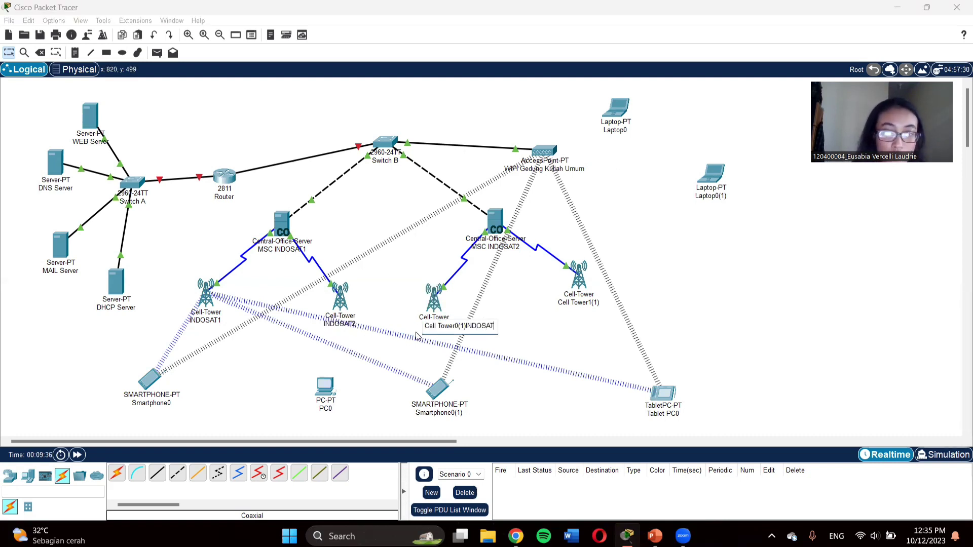
{"action": "key", "text": "ctrl+a"}
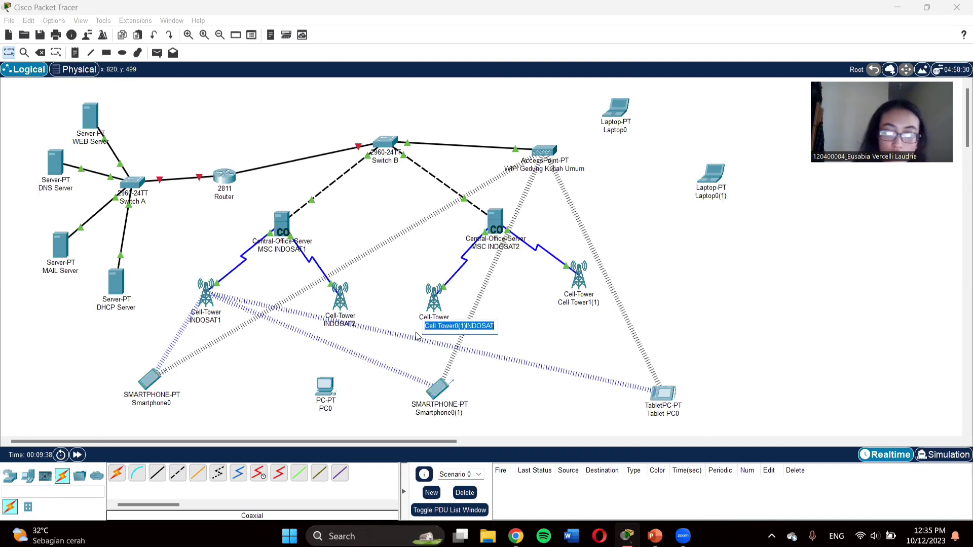
{"action": "key", "text": "BackSpace"}
{"action": "type", "text": "INDOSA"}
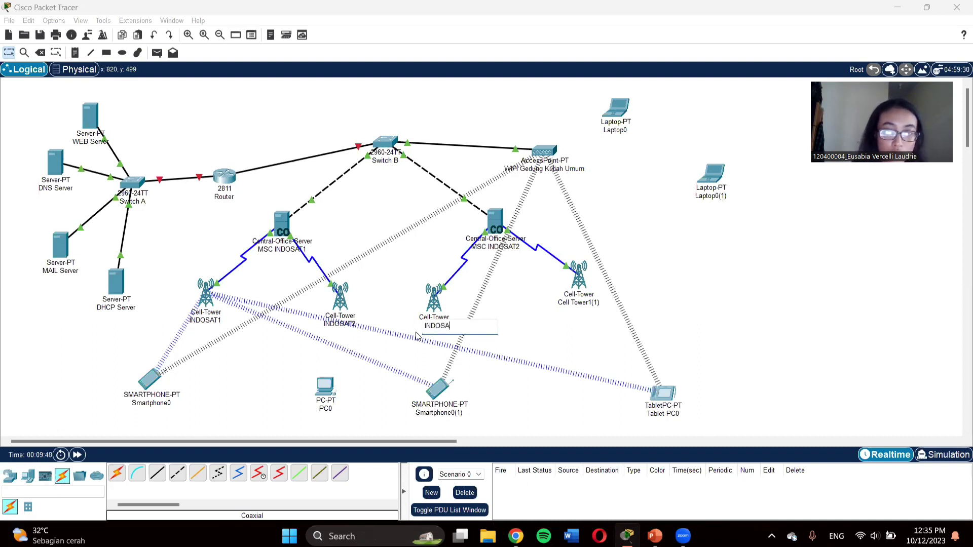
{"action": "type", "text": "T3"}
{"action": "key", "text": "Return"}
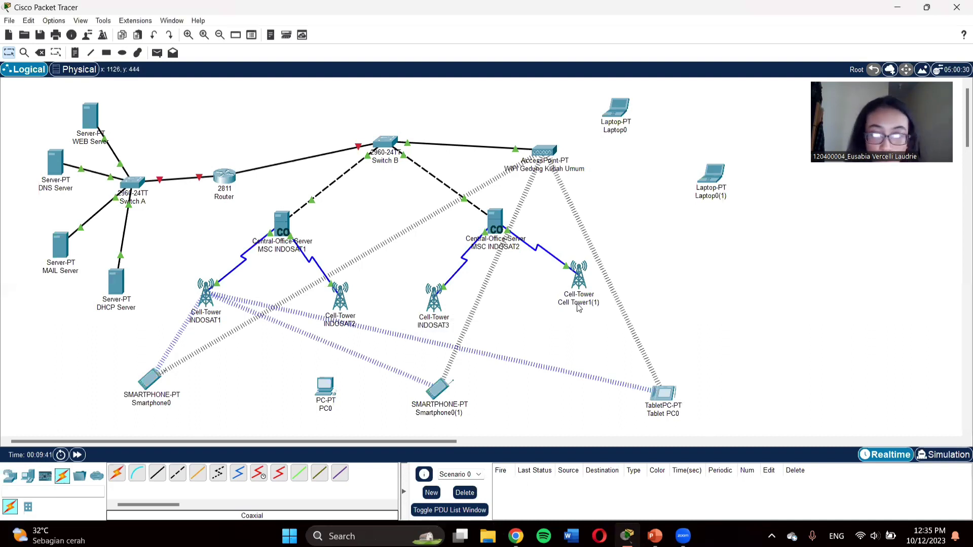
{"action": "left_click", "coordinate": [580, 303]}
{"action": "key", "text": "ctrl+a"}
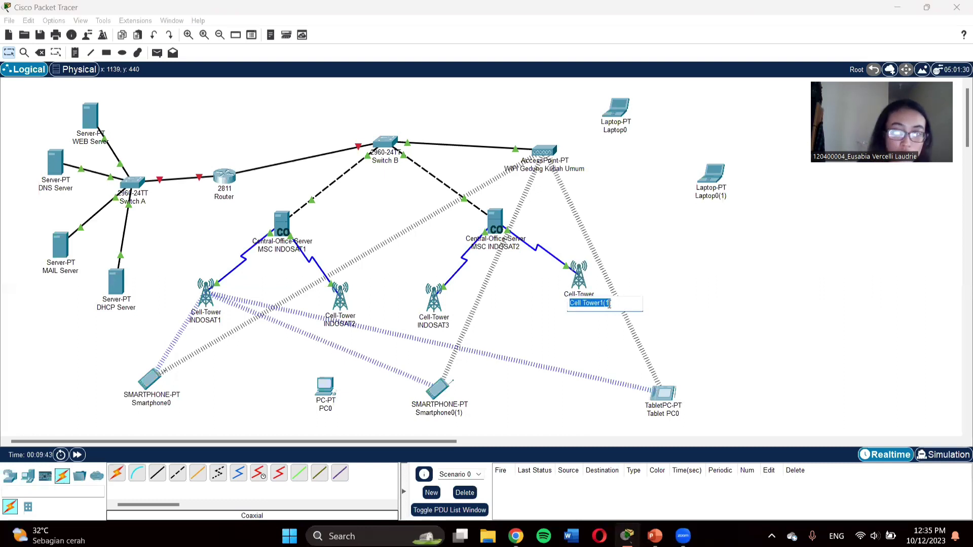
{"action": "key", "text": "BackSpace"}
{"action": "type", "text": "INDOSA"}
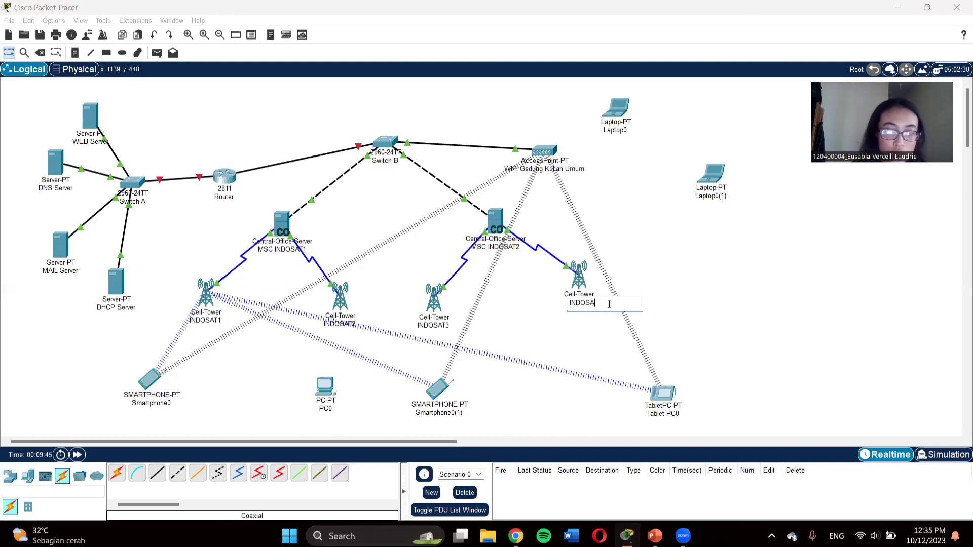
{"action": "type", "text": "T4"}
{"action": "key", "text": "Return"}
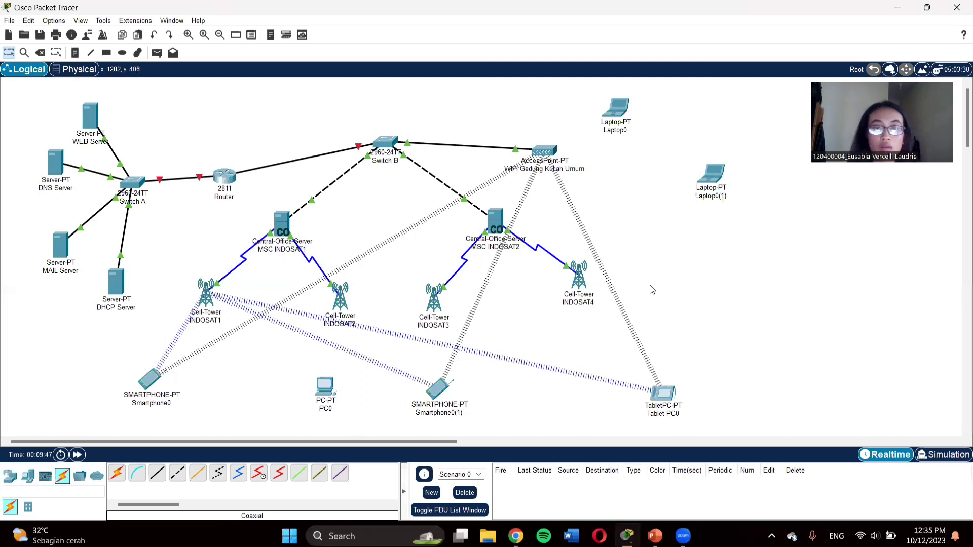
{"action": "left_click", "coordinate": [157, 473]}
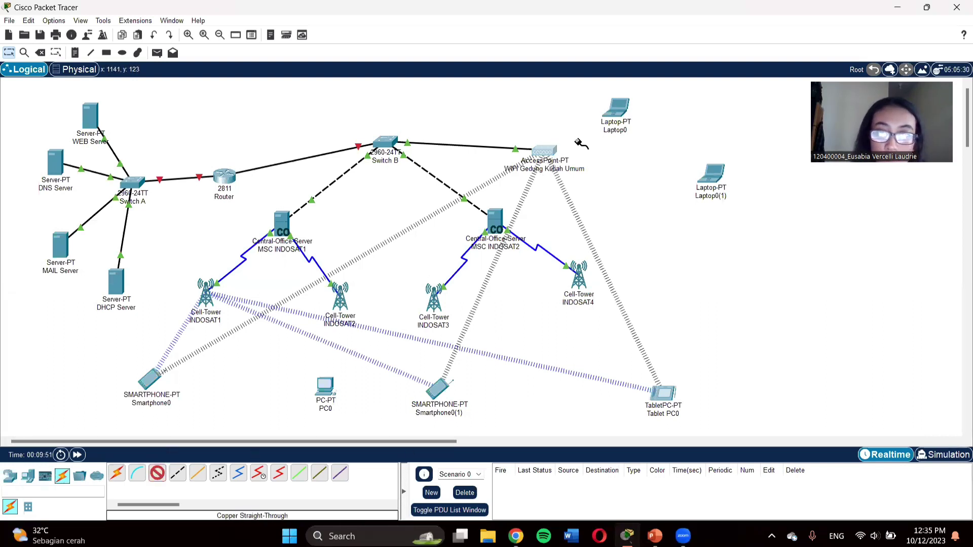
{"action": "left_click", "coordinate": [551, 151]}
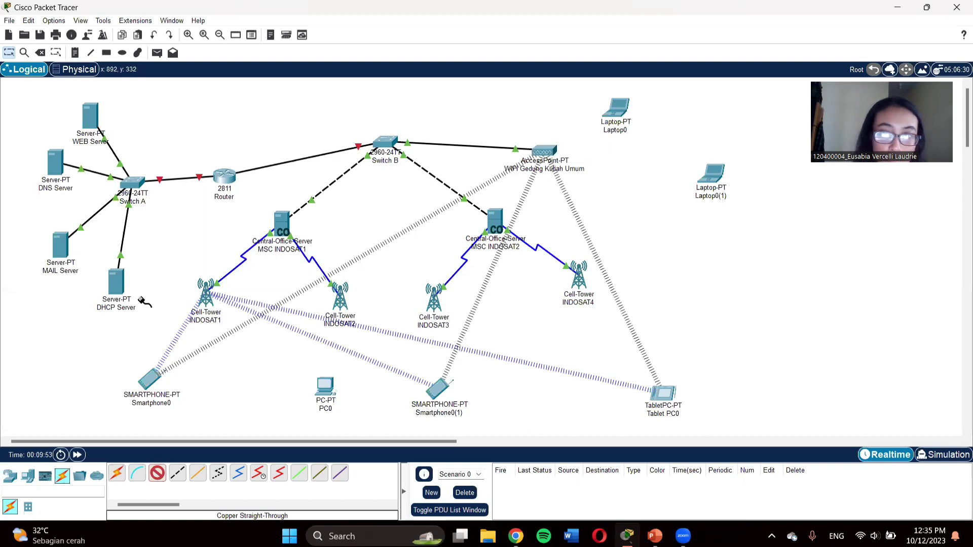
{"action": "left_click", "coordinate": [620, 117]}
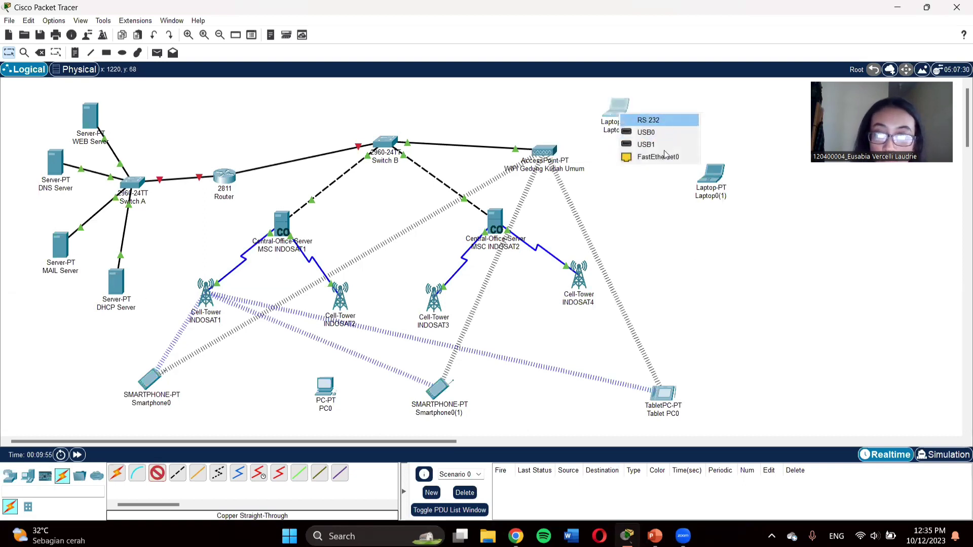
{"action": "left_click", "coordinate": [664, 157]}
{"action": "left_click", "coordinate": [550, 150]}
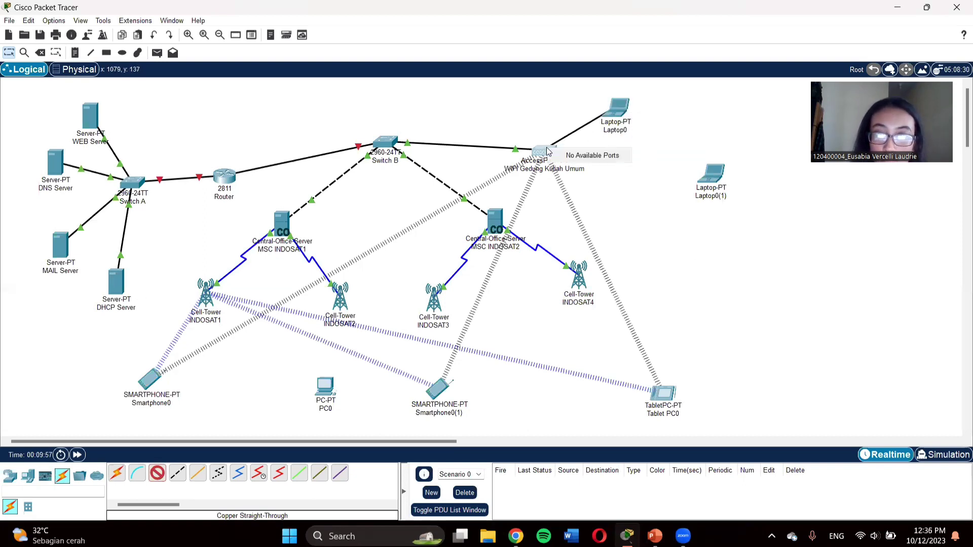
{"action": "left_click", "coordinate": [548, 152]}
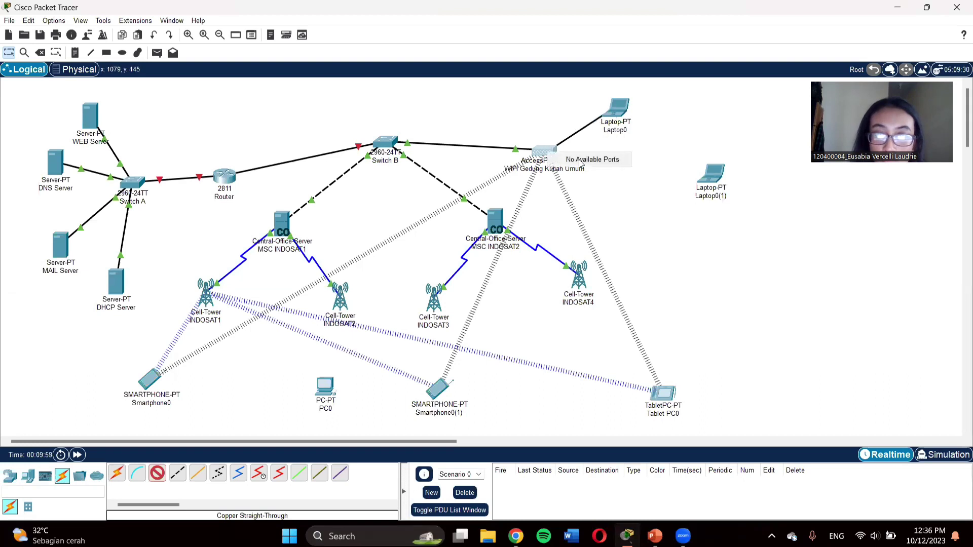
{"action": "left_click", "coordinate": [606, 105]}
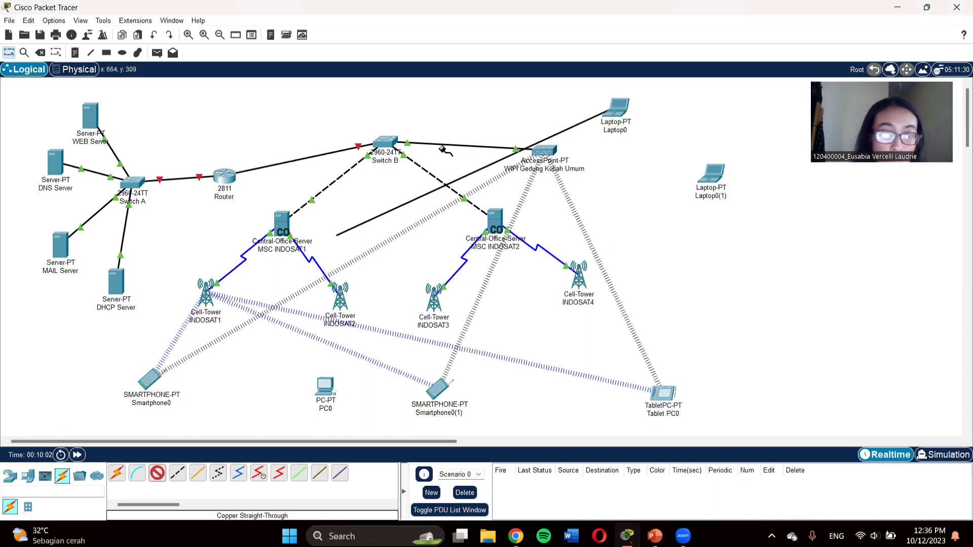
{"action": "left_click", "coordinate": [543, 151]}
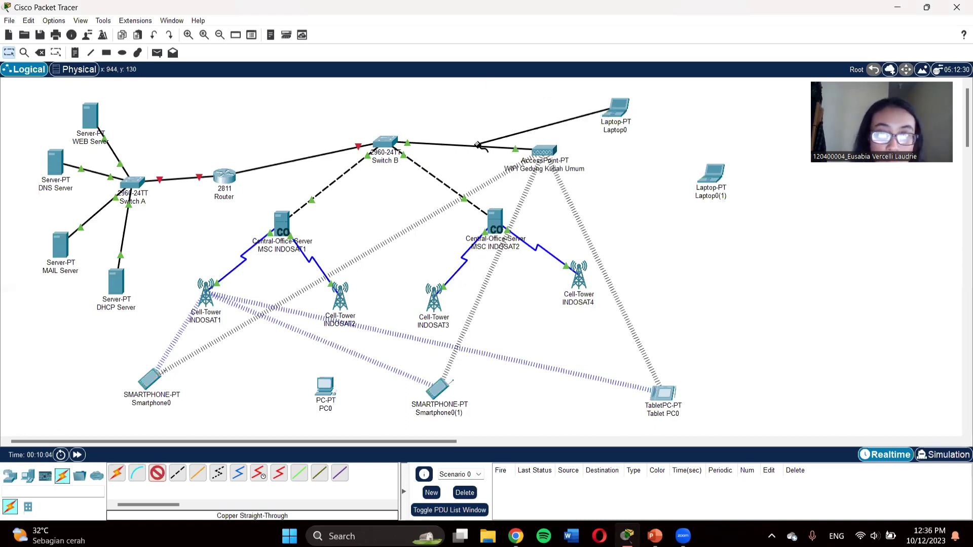
{"action": "left_click", "coordinate": [158, 474]}
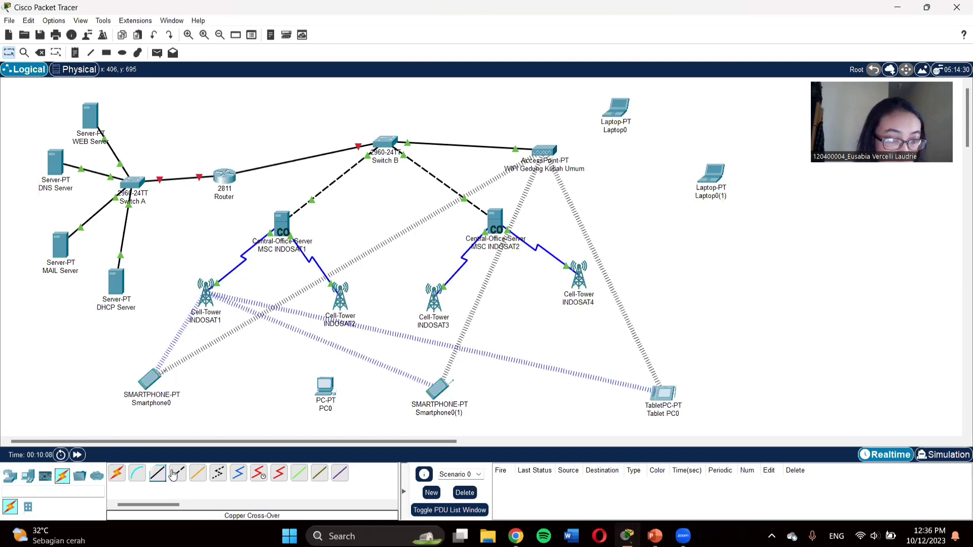
{"action": "left_click", "coordinate": [158, 474]}
{"action": "left_click", "coordinate": [537, 158]}
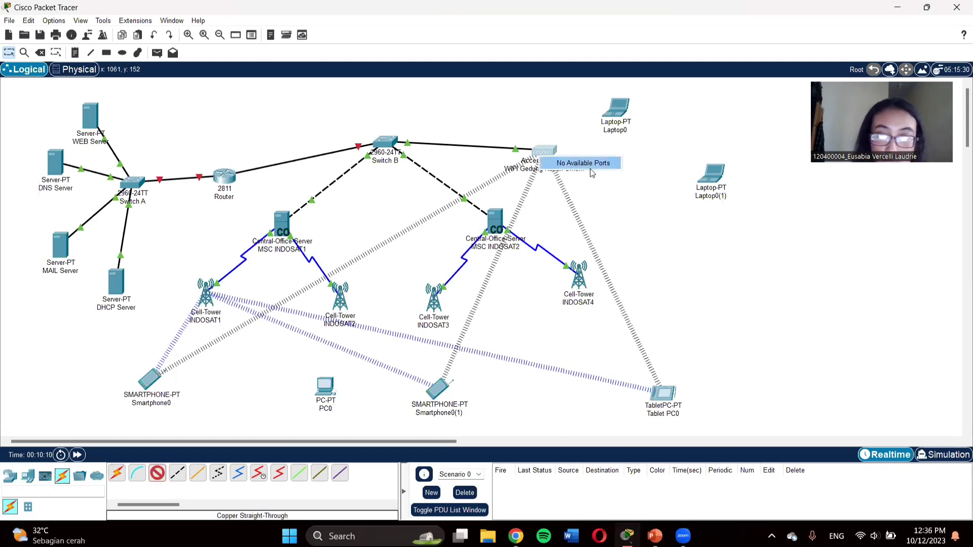
{"action": "left_click", "coordinate": [618, 113]}
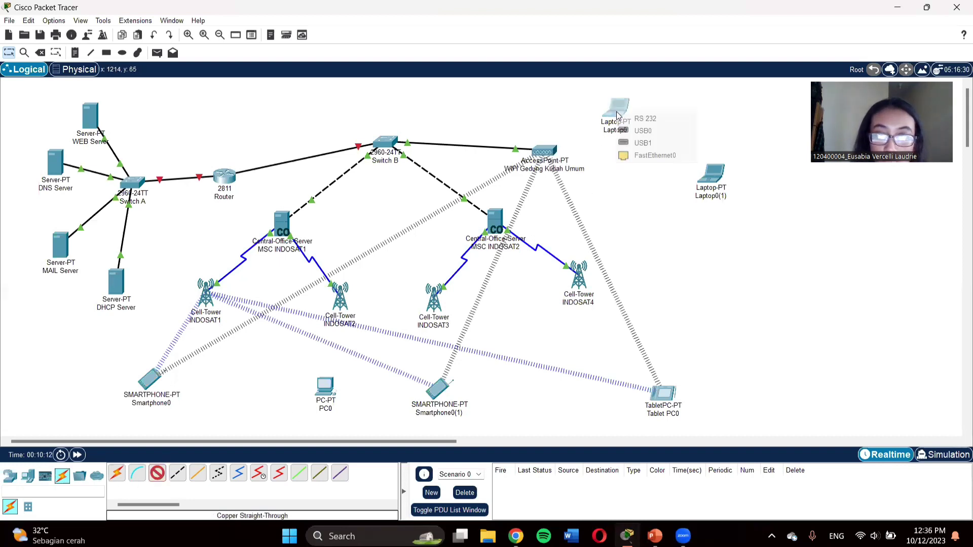
{"action": "left_click", "coordinate": [654, 155]}
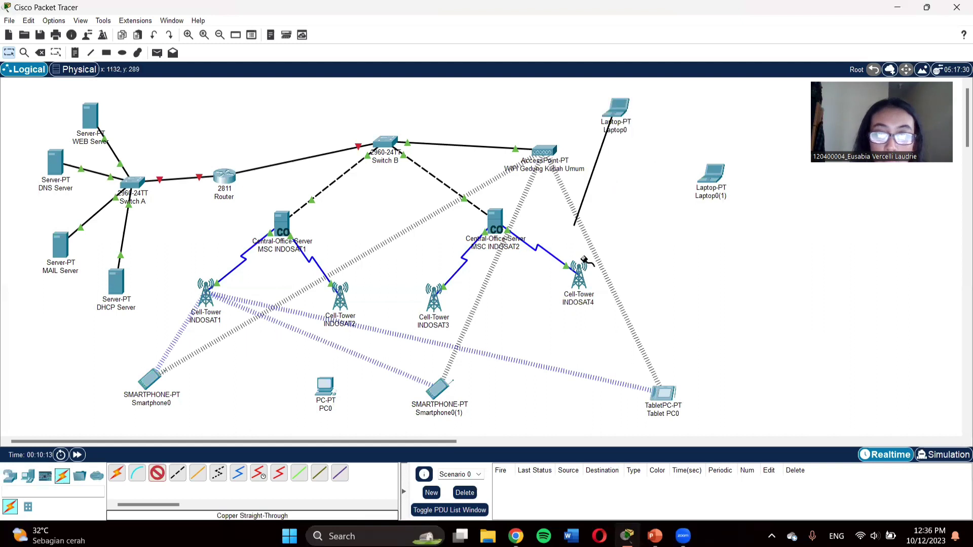
{"action": "left_click", "coordinate": [158, 473]}
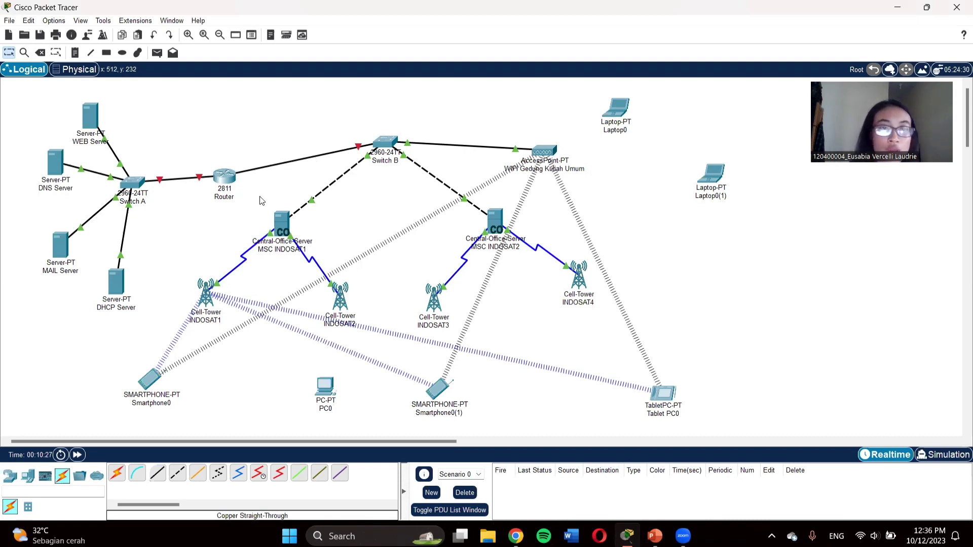
Step: Nudge the 2811 Router down-right, inspect its FastEthernet0/0 IPv4 settings, then close its window
{"action": "left_click_drag", "start_coordinate": [225, 180], "coordinate": [230, 184]}
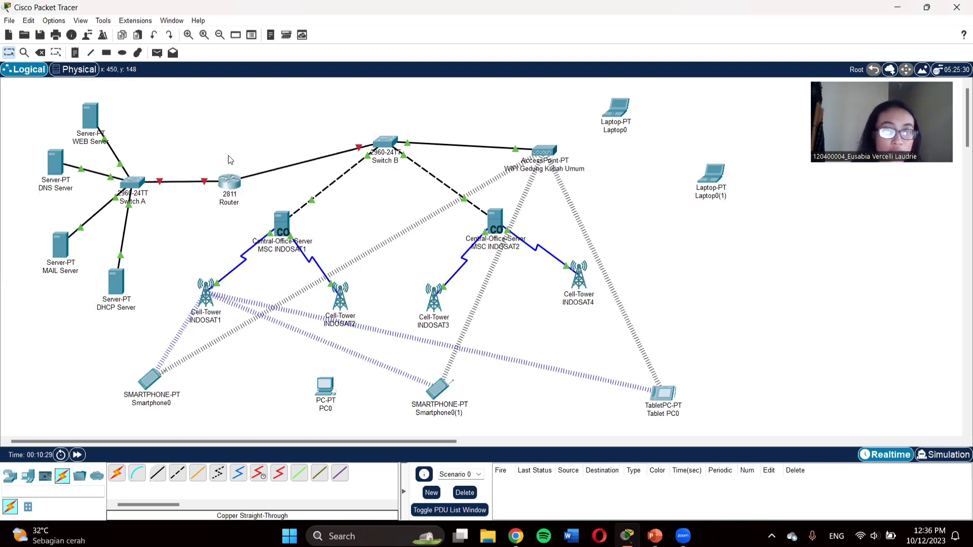
{"action": "left_click", "coordinate": [226, 185]}
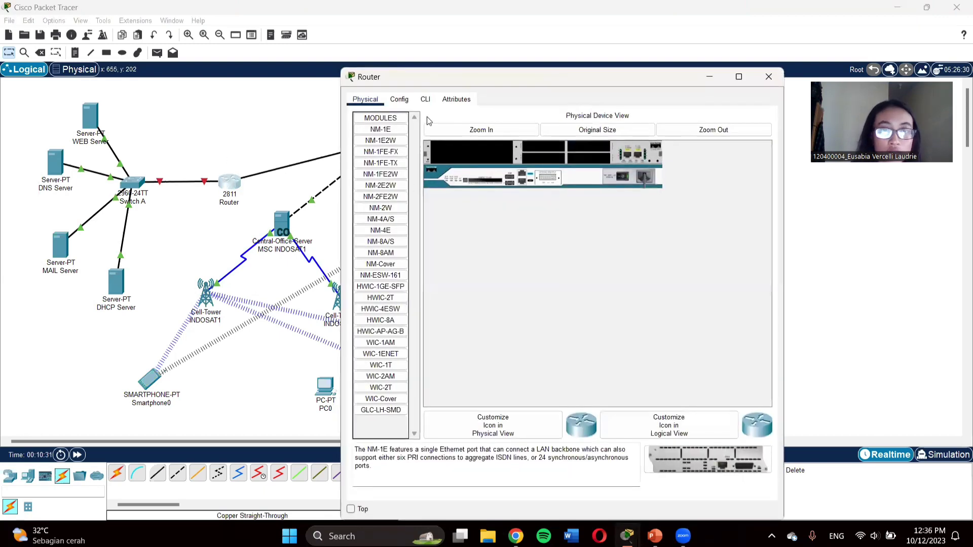
{"action": "left_click", "coordinate": [400, 100]}
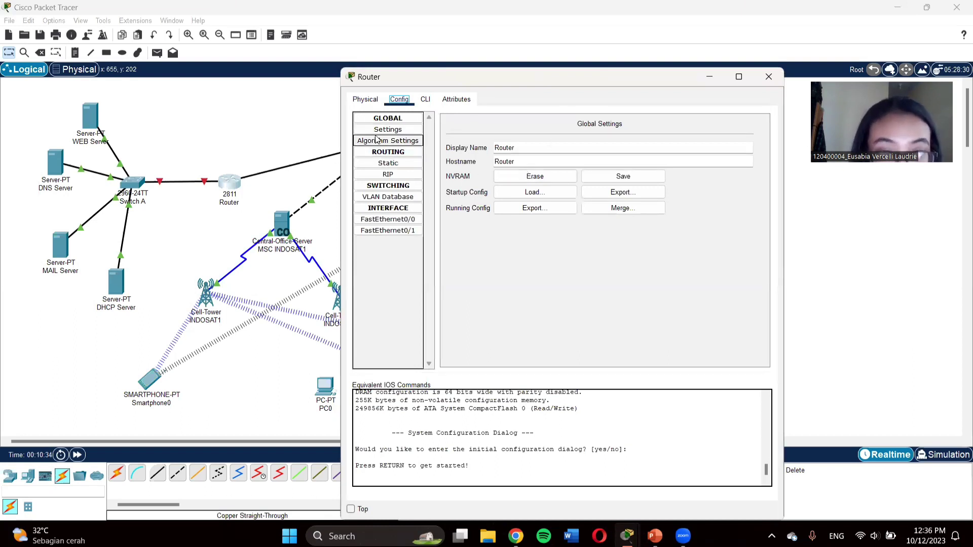
{"action": "left_click", "coordinate": [408, 220]}
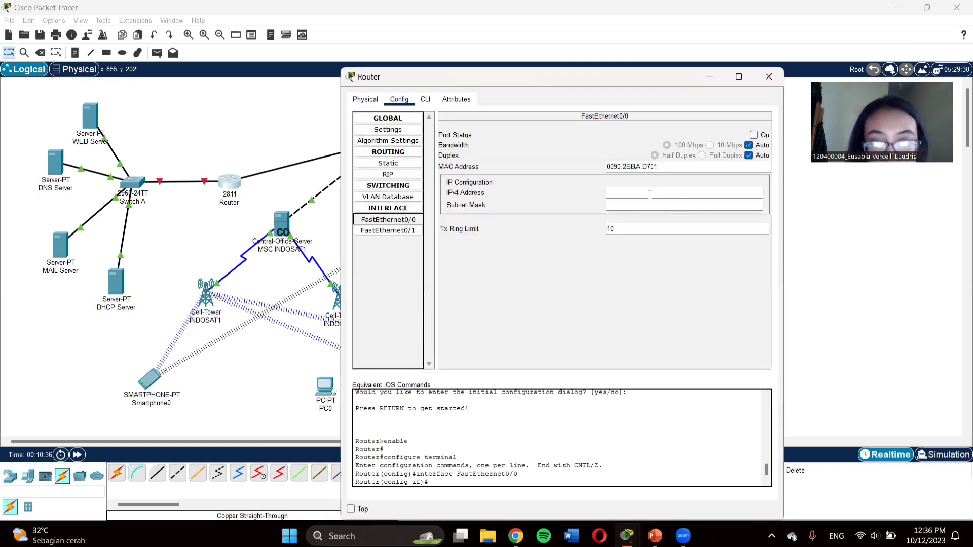
{"action": "left_click", "coordinate": [650, 196]}
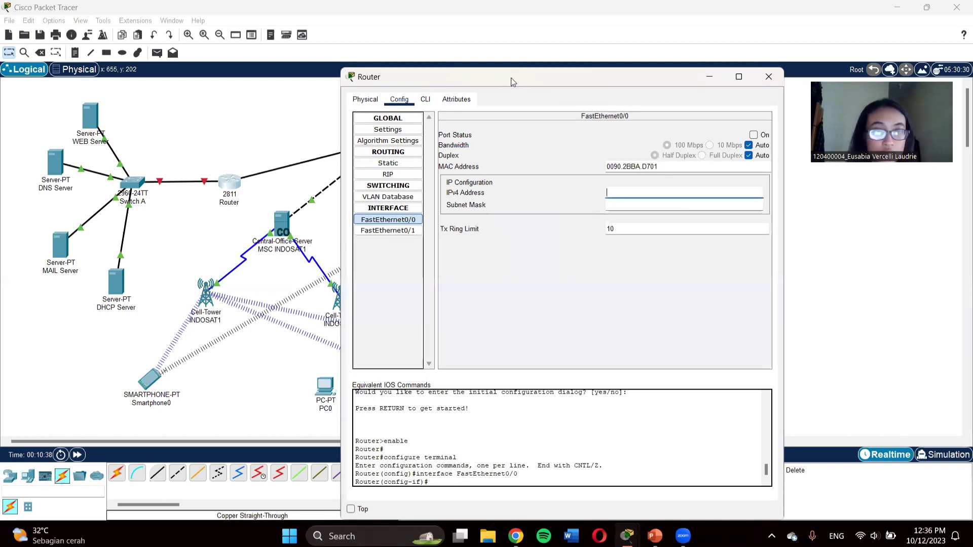
{"action": "left_click_drag", "start_coordinate": [511, 77], "coordinate": [540, 96]}
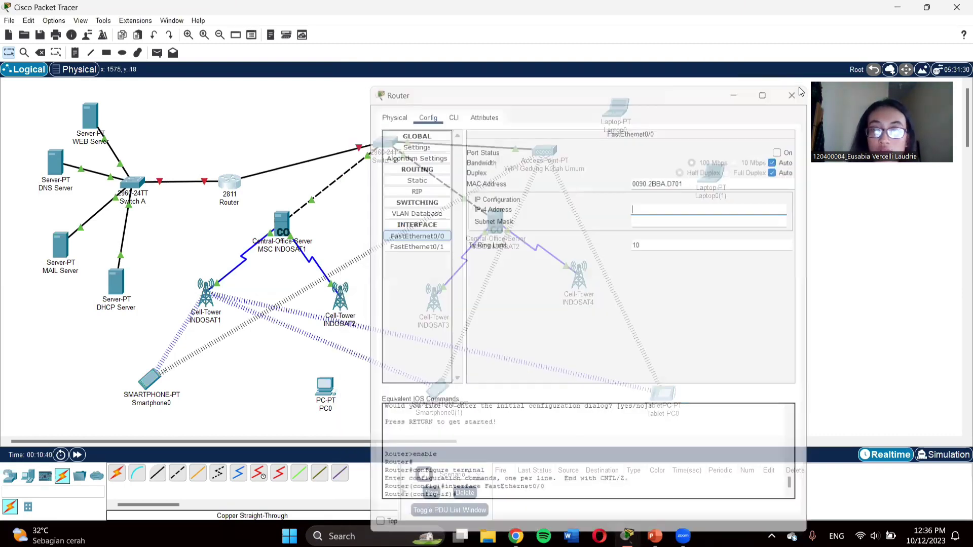
{"action": "left_click", "coordinate": [793, 94]}
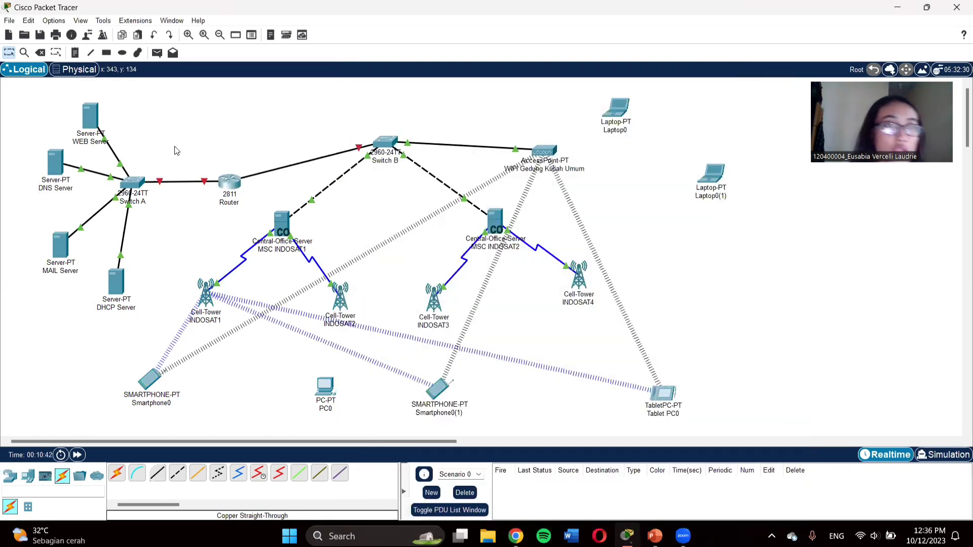
Step: Add address notes beside the servers: 8.8.8.10, 8.8.8.8, 8.8.8.11 and 8.8.8.12
{"action": "left_click", "coordinate": [75, 52]}
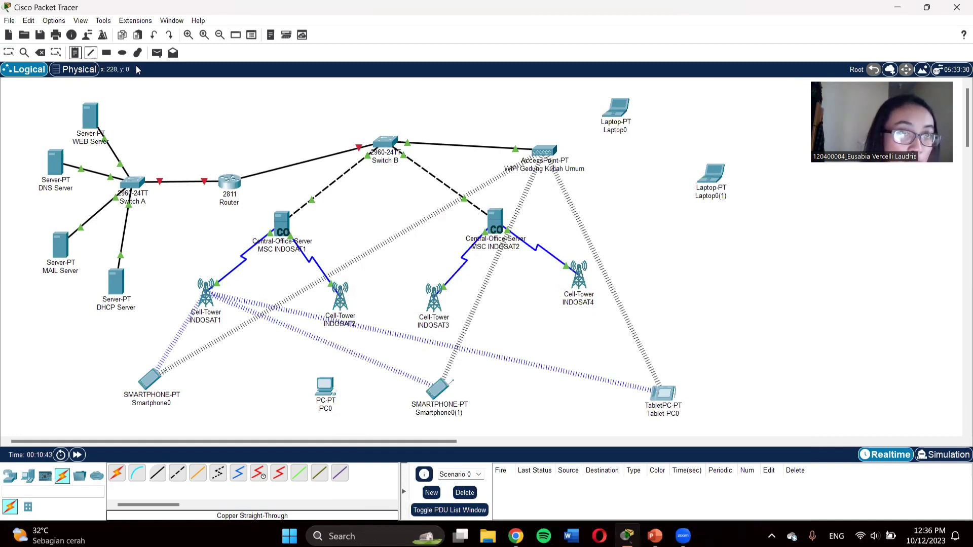
{"action": "left_click", "coordinate": [126, 127]}
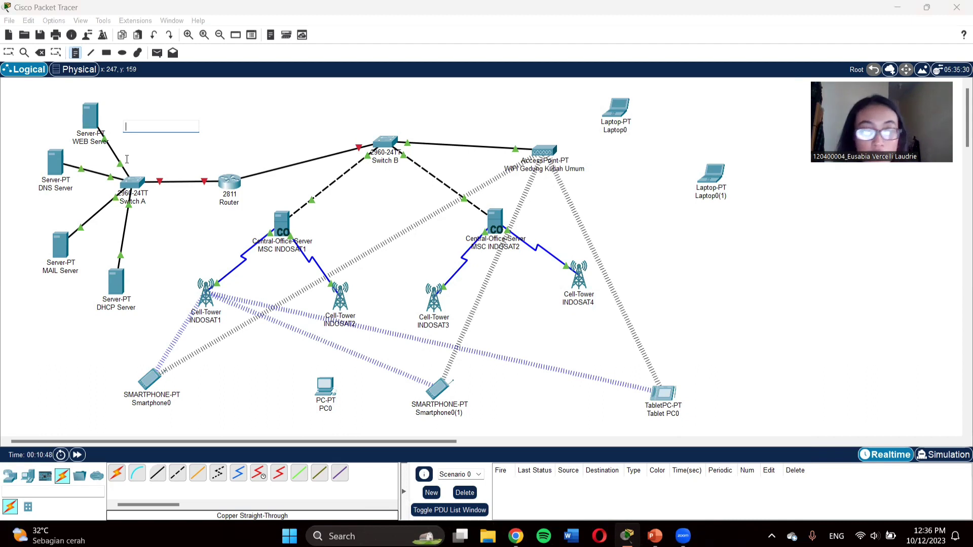
{"action": "type", "text": "8.8.8.10"}
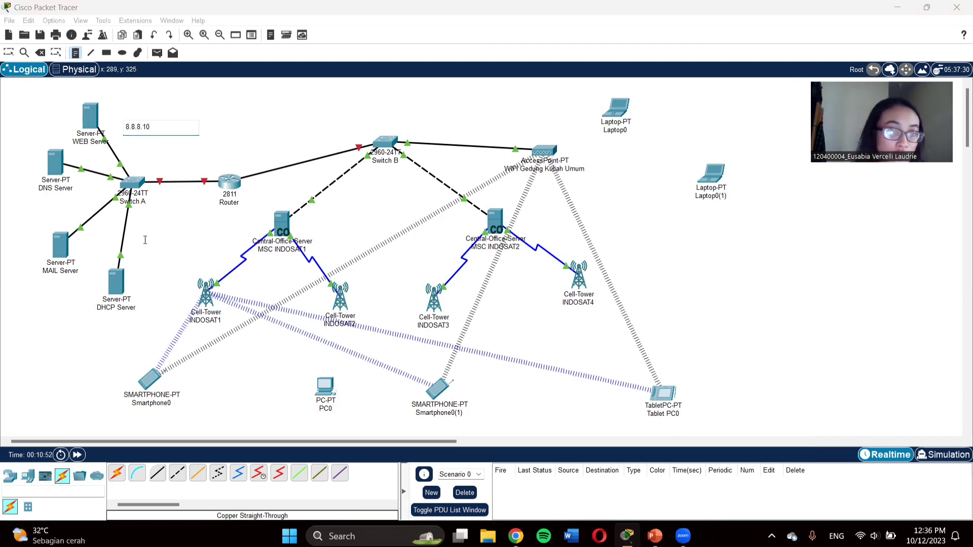
{"action": "left_click", "coordinate": [39, 201]}
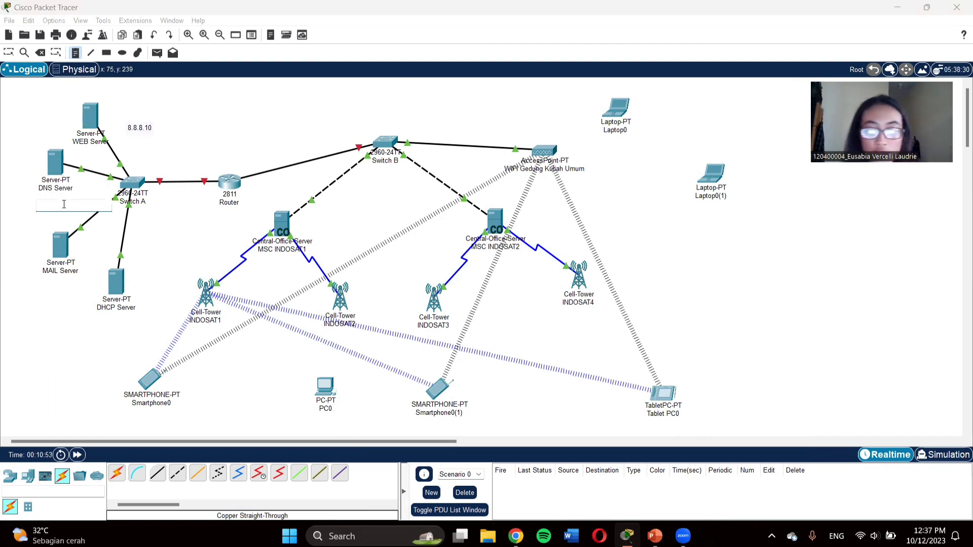
{"action": "type", "text": "8.8.8"}
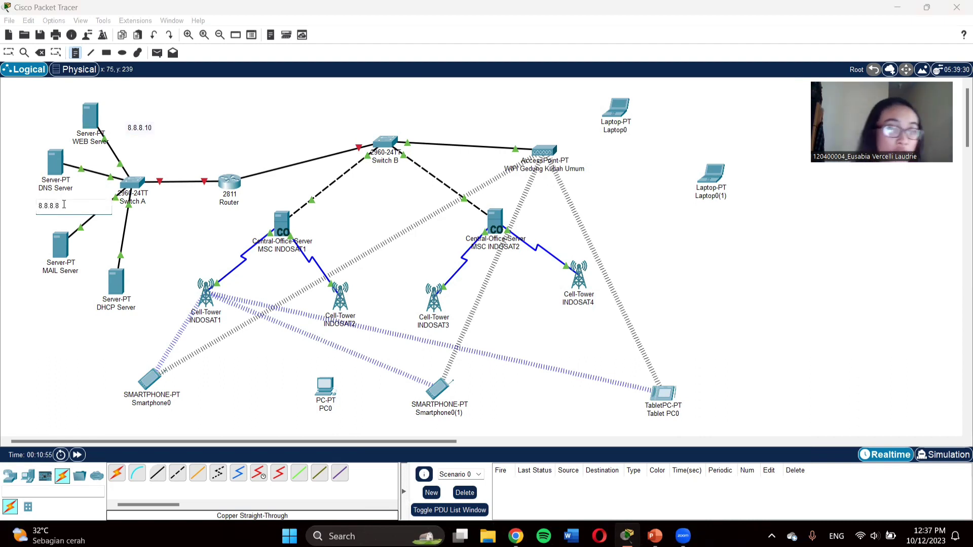
{"action": "type", "text": ".8"}
{"action": "left_click", "coordinate": [44, 297]}
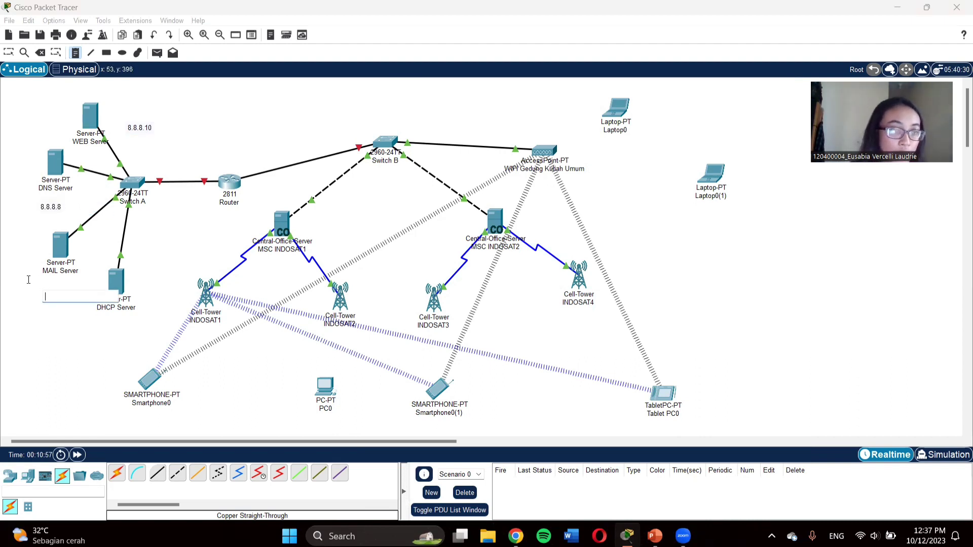
{"action": "left_click", "coordinate": [28, 280]}
{"action": "type", "text": "8.8"}
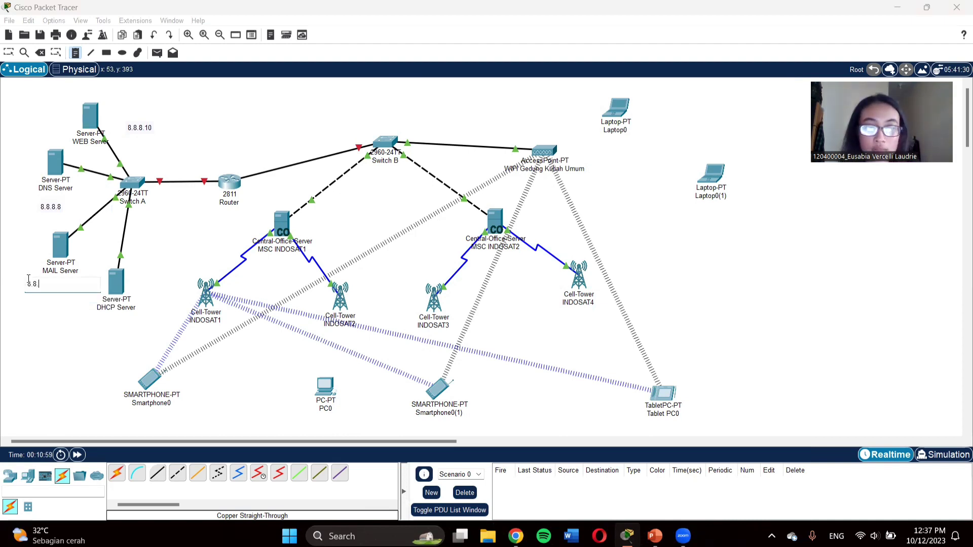
{"action": "type", "text": ".8.11"}
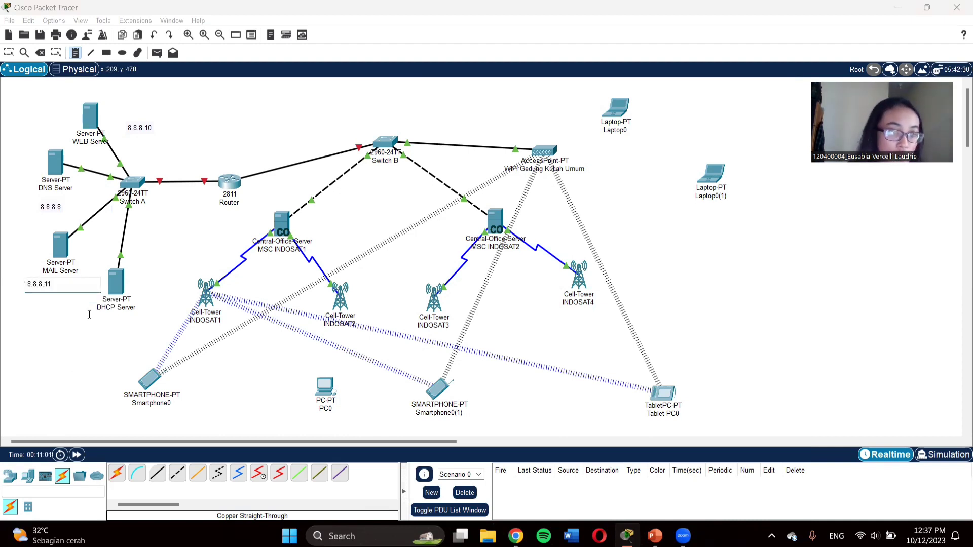
{"action": "left_click", "coordinate": [91, 321]}
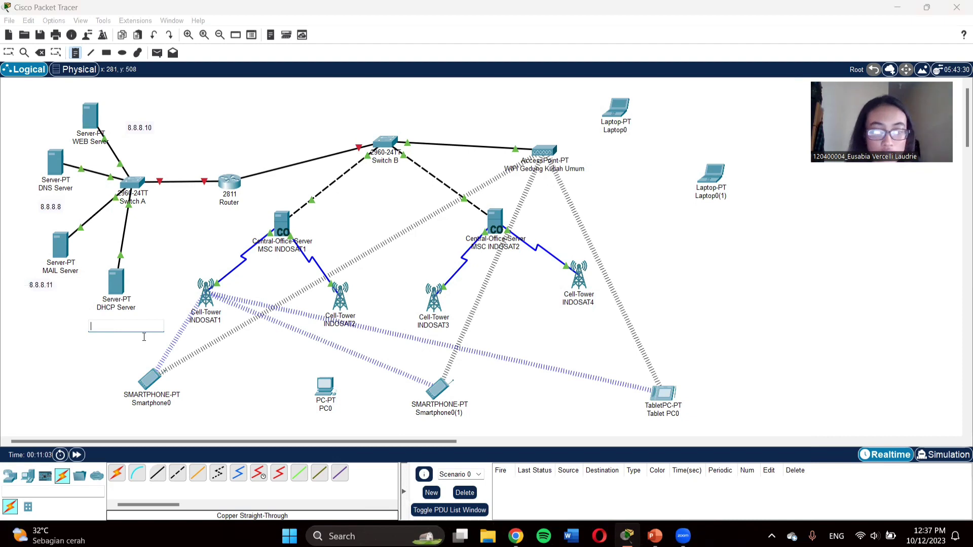
{"action": "type", "text": "8"}
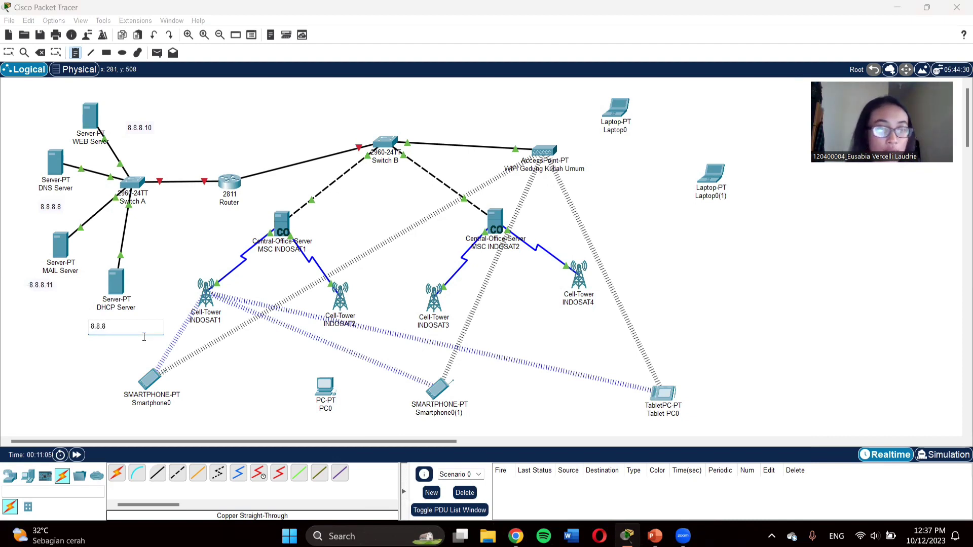
{"action": "type", "text": ".8.12"}
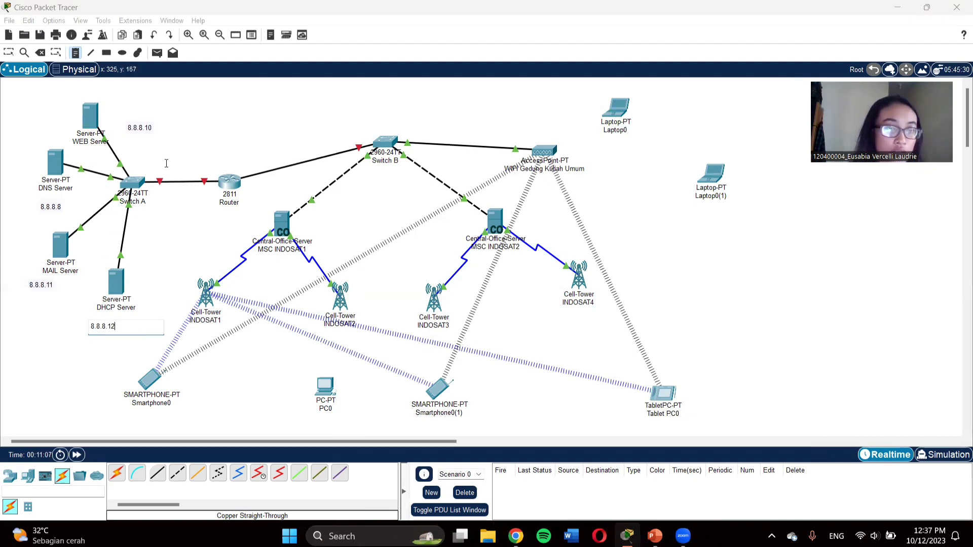
{"action": "left_click", "coordinate": [158, 165]}
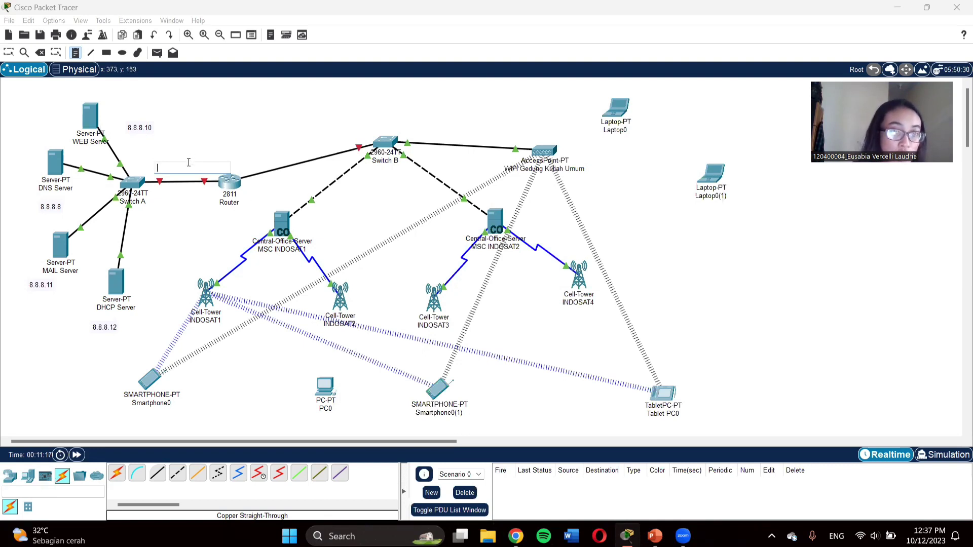
Step: Add notes 8.0.0.2 and 10.0.0.1 near the router and return to the Select tool
{"action": "type", "text": "8"}
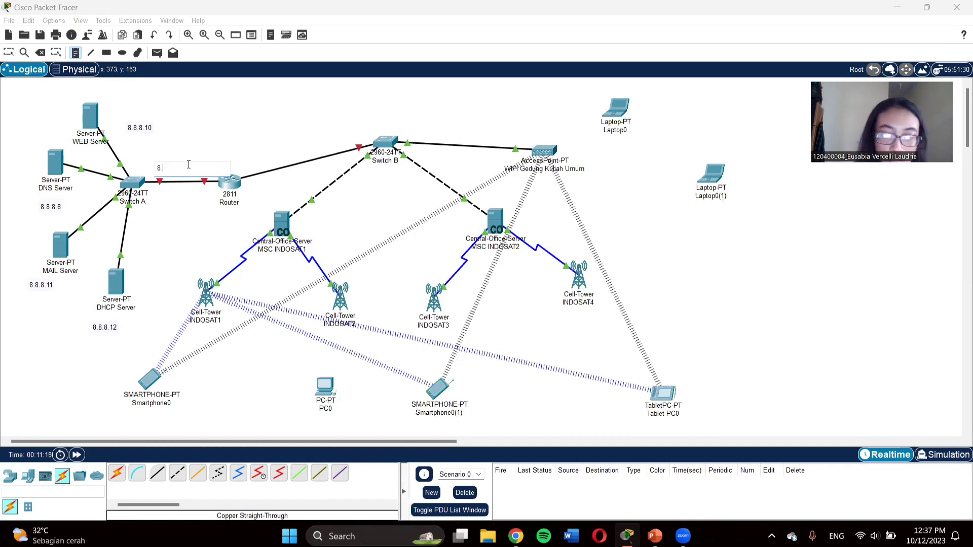
{"action": "type", "text": ".8"}
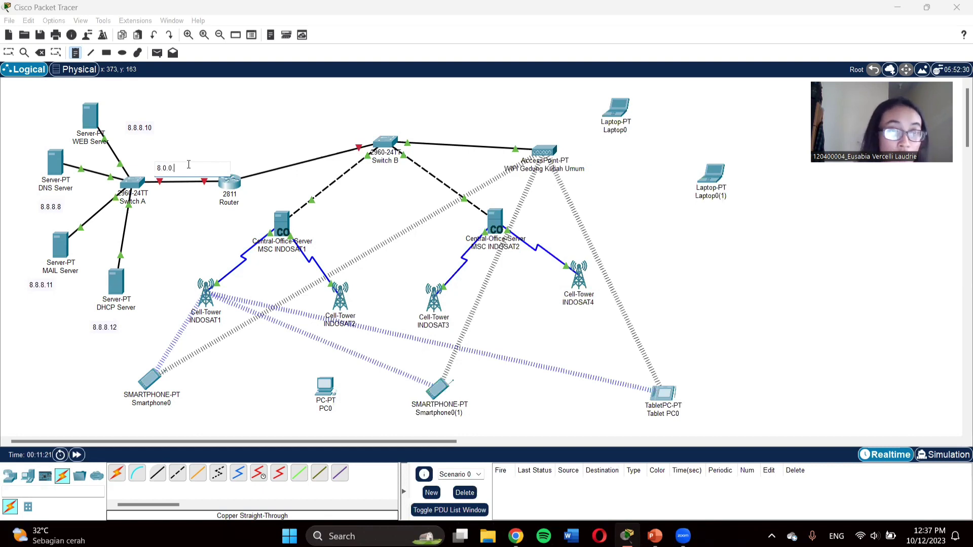
{"action": "left_click", "coordinate": [243, 157]}
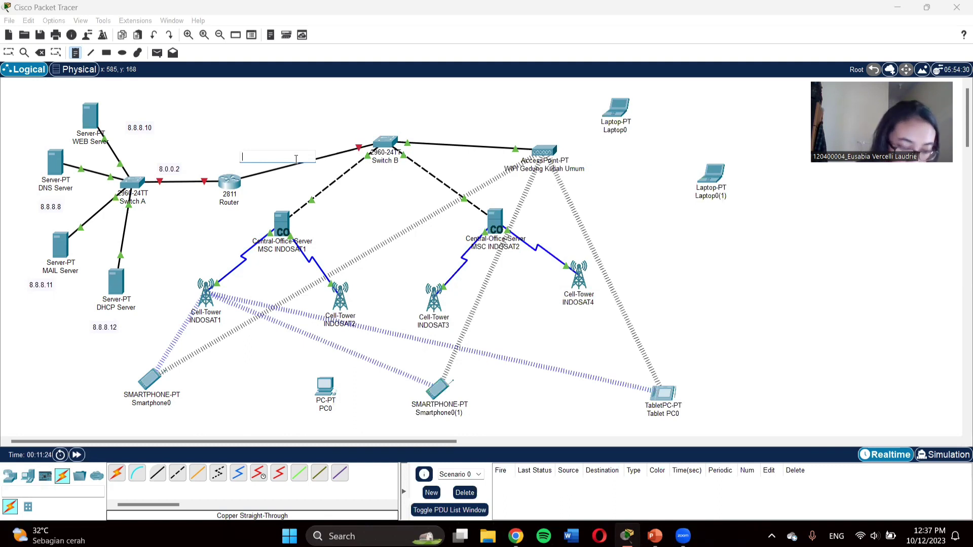
{"action": "type", "text": "10.0.0.1"}
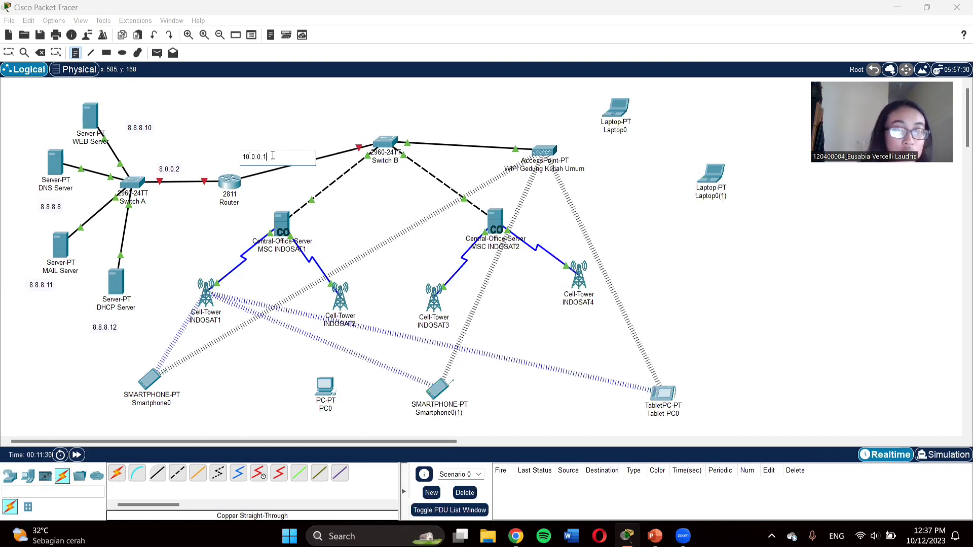
{"action": "left_click", "coordinate": [246, 127]}
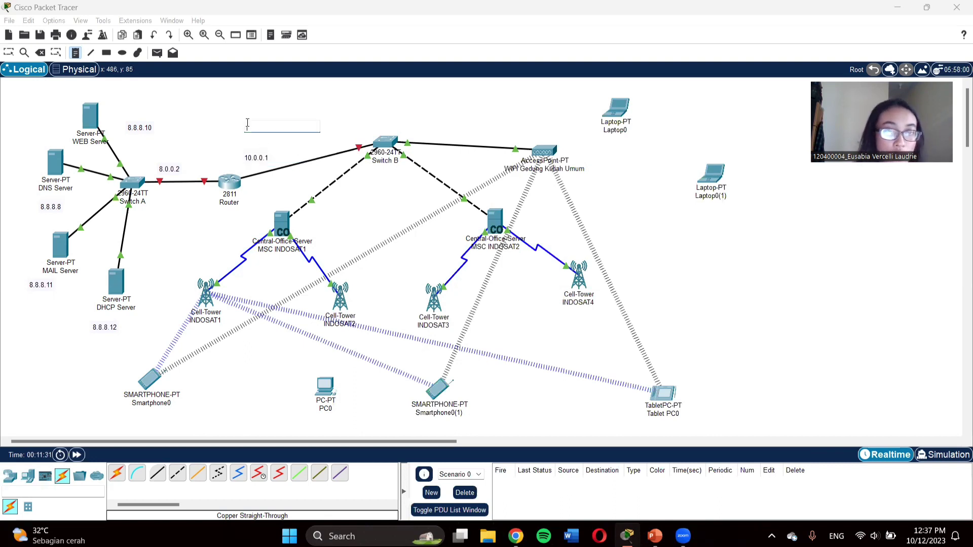
{"action": "left_click", "coordinate": [79, 50]}
{"action": "left_click", "coordinate": [8, 53]}
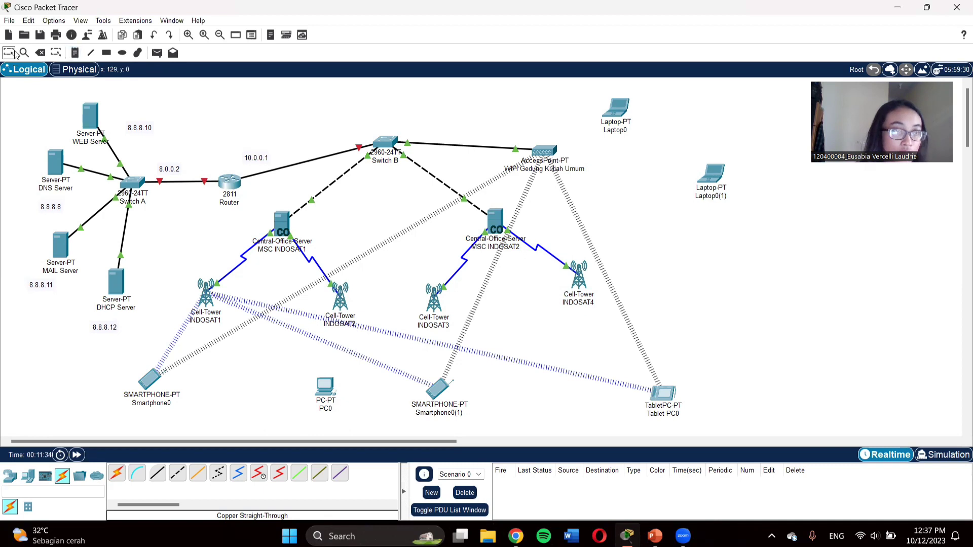
Step: Set the router's FastEthernet0/0 to IPv4 8.0.0.2 with mask 255.0.0.0
{"action": "left_click", "coordinate": [234, 182]}
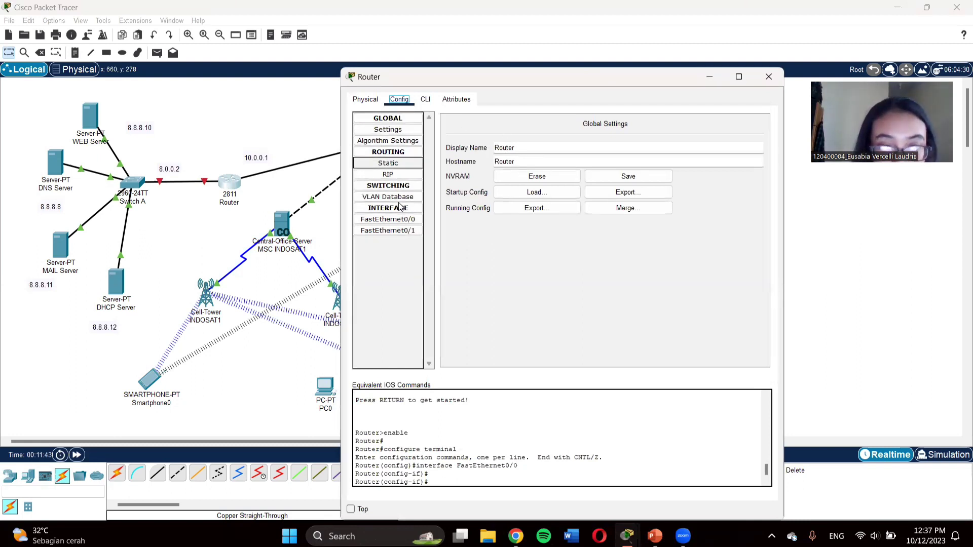
{"action": "left_click", "coordinate": [387, 219]}
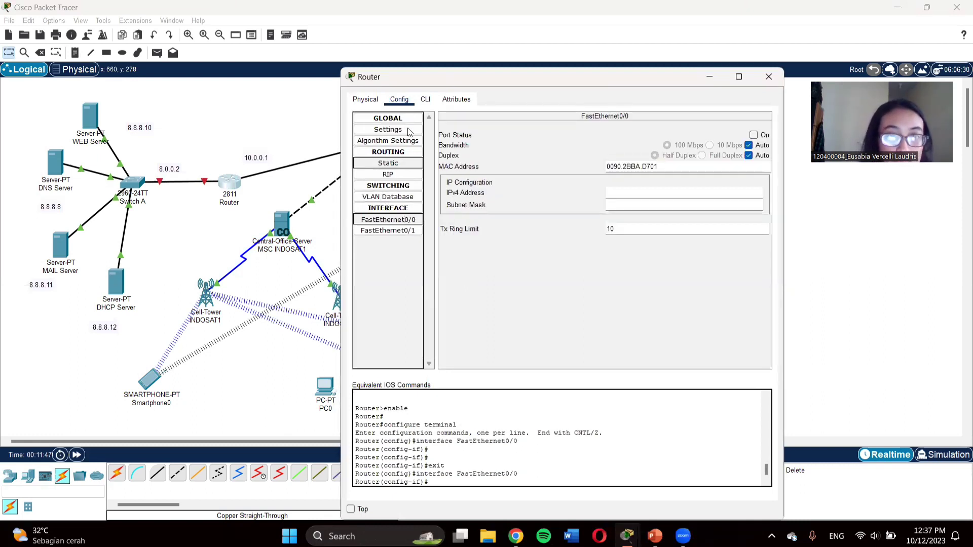
{"action": "left_click", "coordinate": [623, 190]}
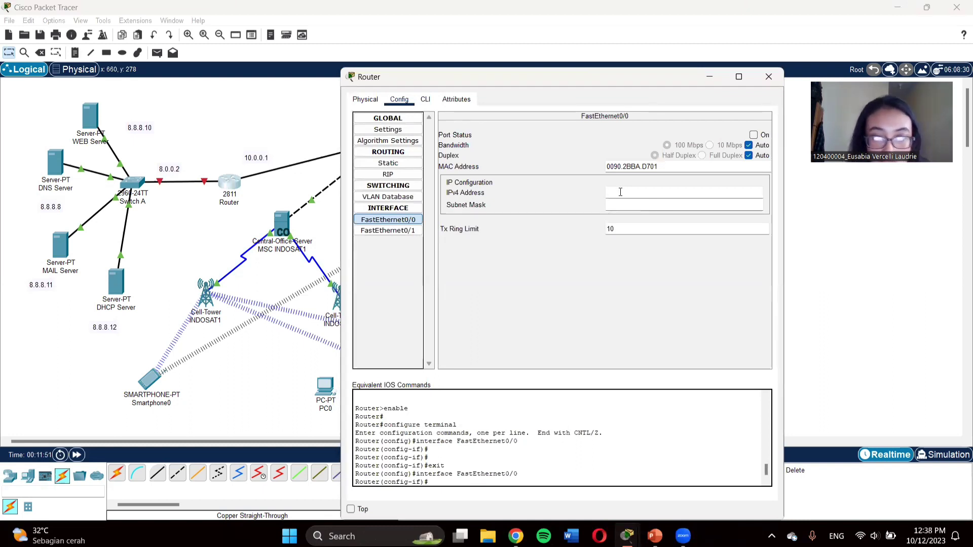
{"action": "type", "text": "8."}
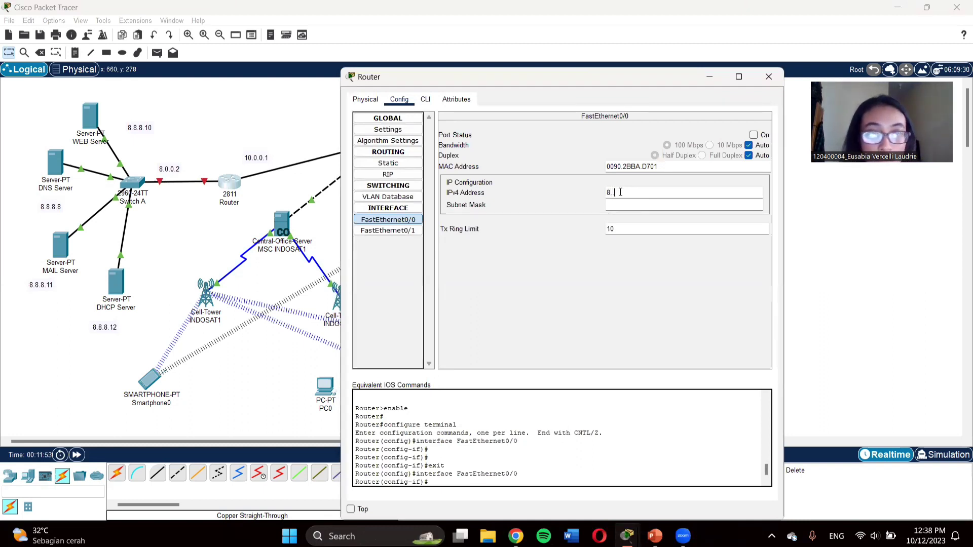
{"action": "type", "text": ".0.0"}
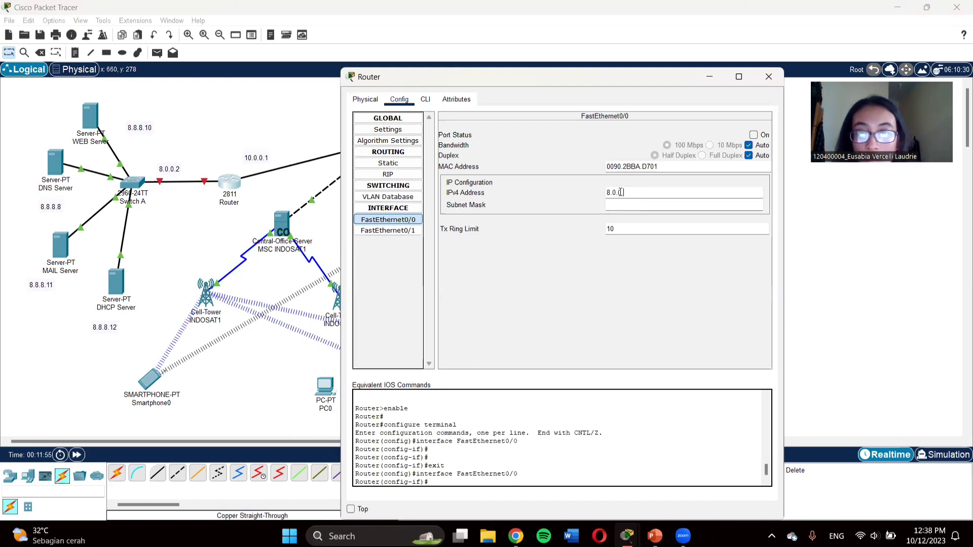
{"action": "type", "text": ".2"}
{"action": "left_click", "coordinate": [612, 204]}
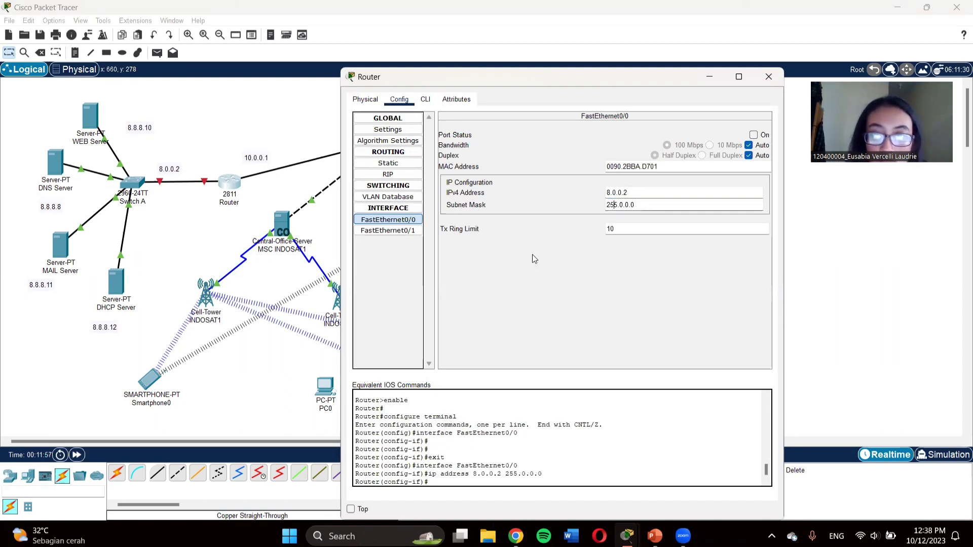
{"action": "left_click", "coordinate": [534, 256]}
Step: Try 8.0.0.2 on FastEthernet0/1, dismiss the overlap error, confirm Fa0/0 kept it, and open the CLI
{"action": "left_click", "coordinate": [416, 231]}
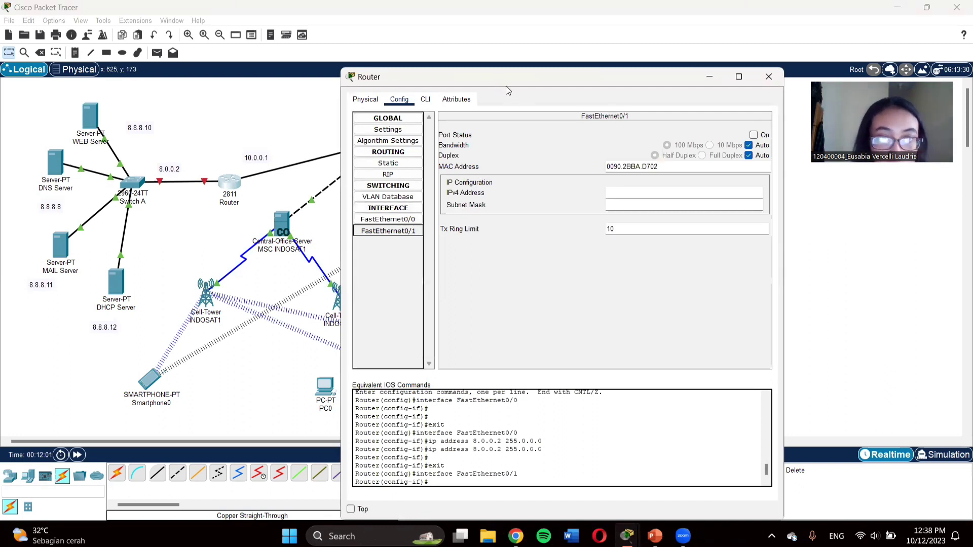
{"action": "left_click_drag", "start_coordinate": [506, 87], "coordinate": [552, 98]}
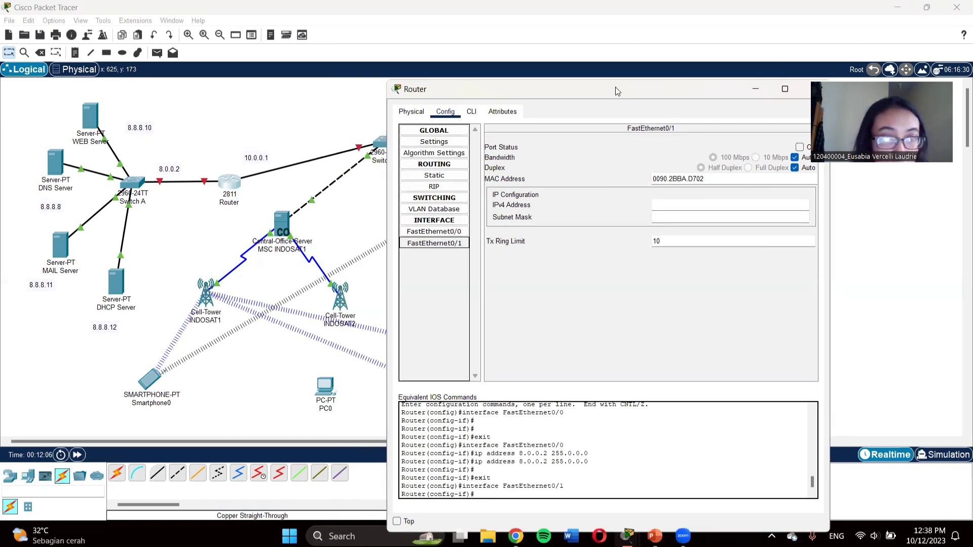
{"action": "left_click_drag", "start_coordinate": [616, 87], "coordinate": [600, 81]}
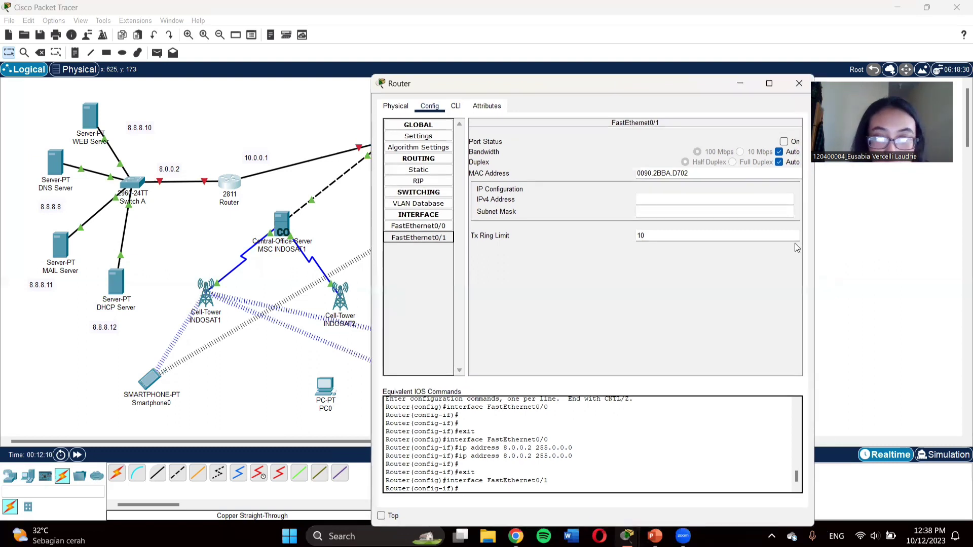
{"action": "left_click", "coordinate": [657, 200]}
{"action": "type", "text": "8.0.0."}
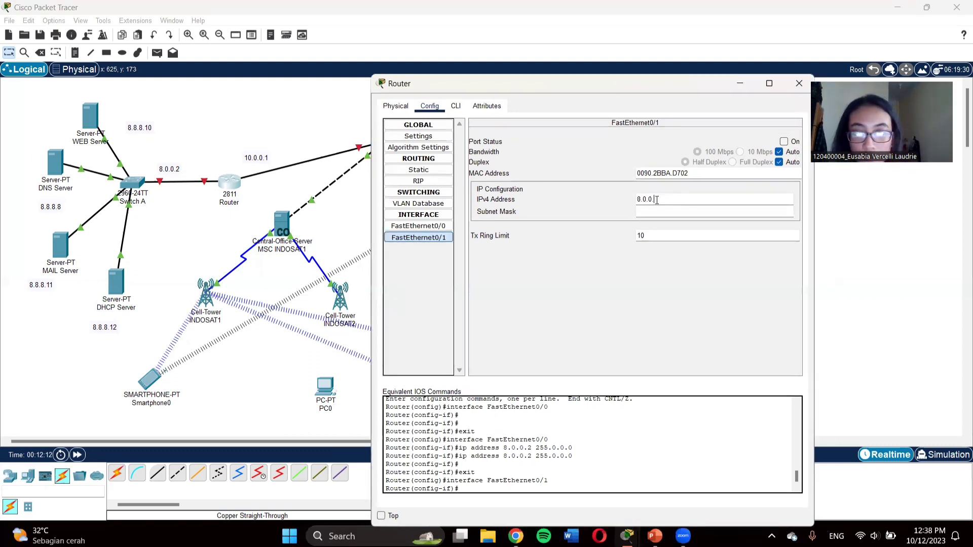
{"action": "type", "text": "2"}
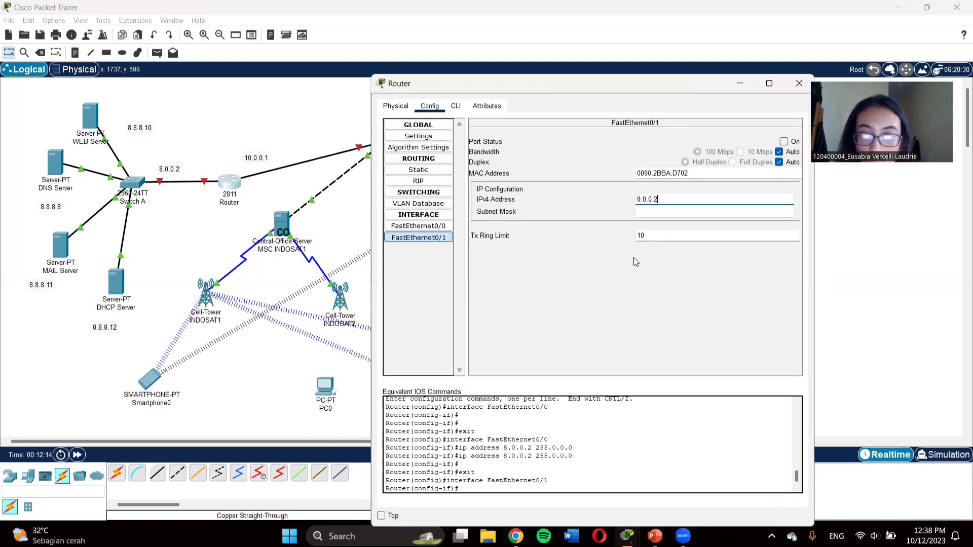
{"action": "left_click", "coordinate": [639, 209]}
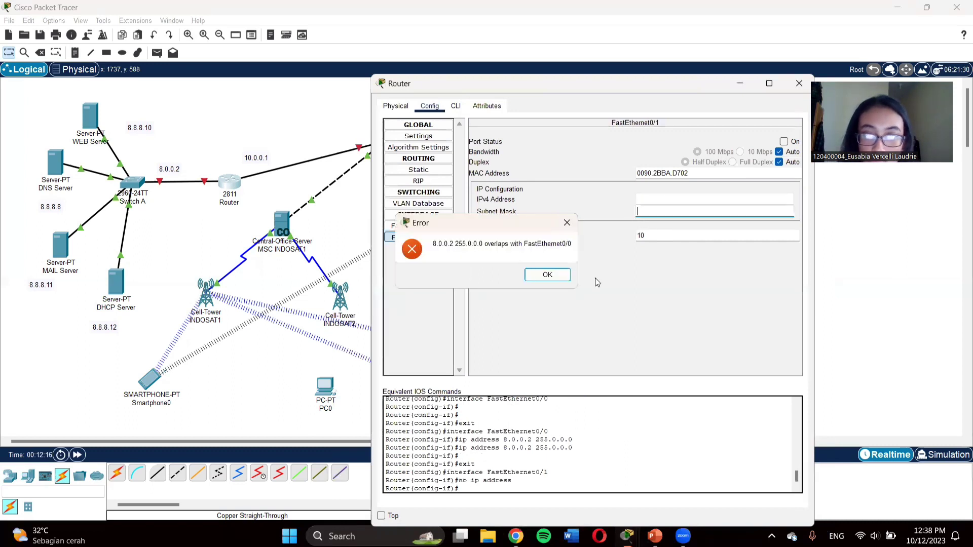
{"action": "key", "text": "Return"}
{"action": "left_click", "coordinate": [419, 226]}
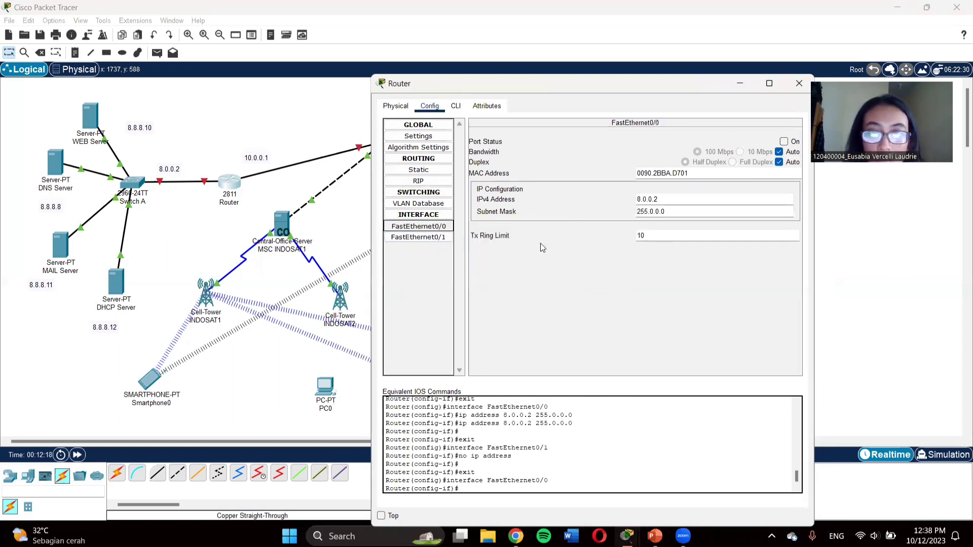
{"action": "left_click", "coordinate": [456, 107]}
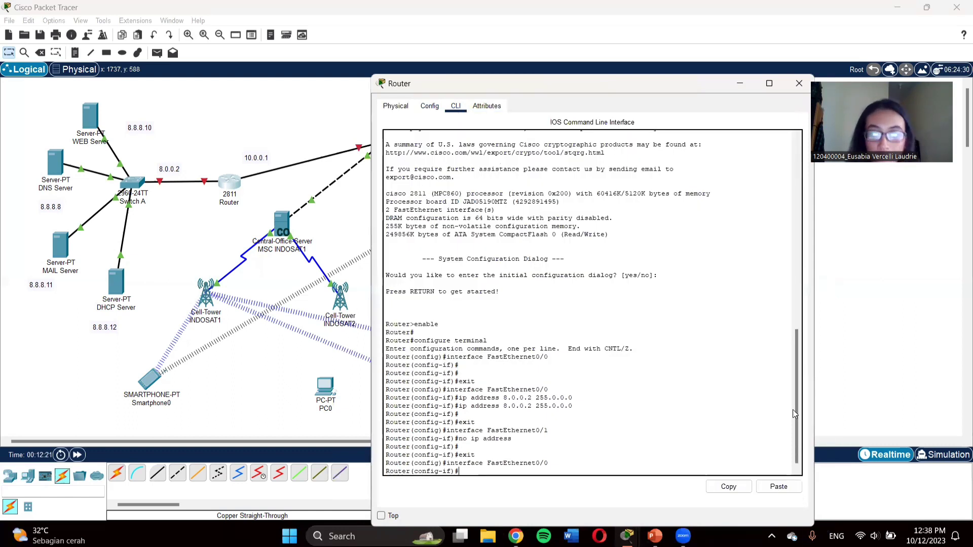
Step: Create DHCP pool USER1 and start entering 'net 10.0.0.0 255.0.0.0' at the dhcp-config prompt
{"action": "left_click", "coordinate": [469, 471]}
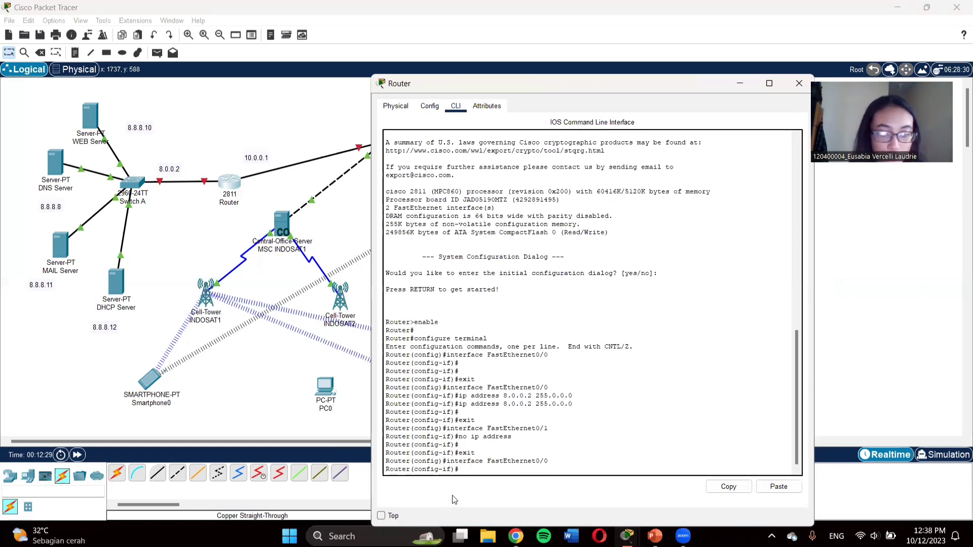
{"action": "type", "text": "ip "}
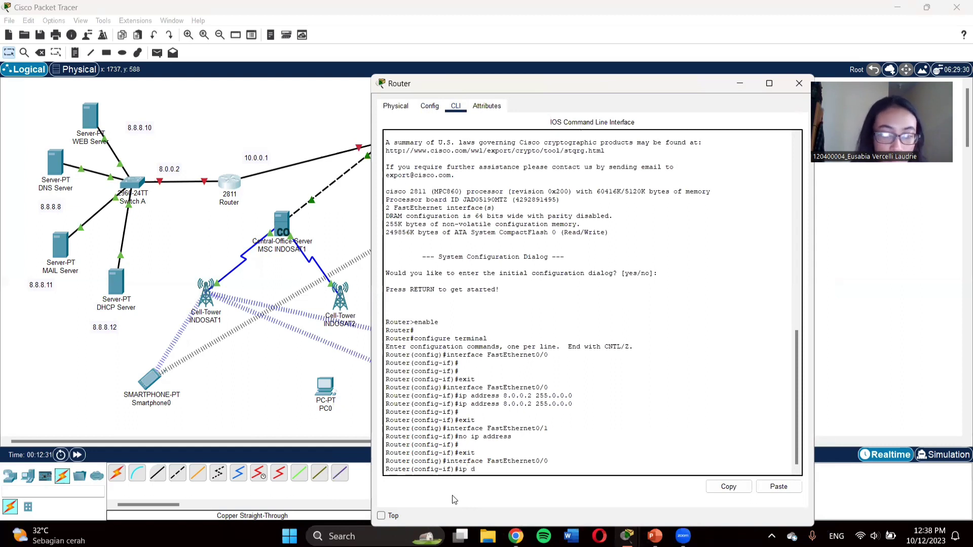
{"action": "type", "text": "dhcp poo"}
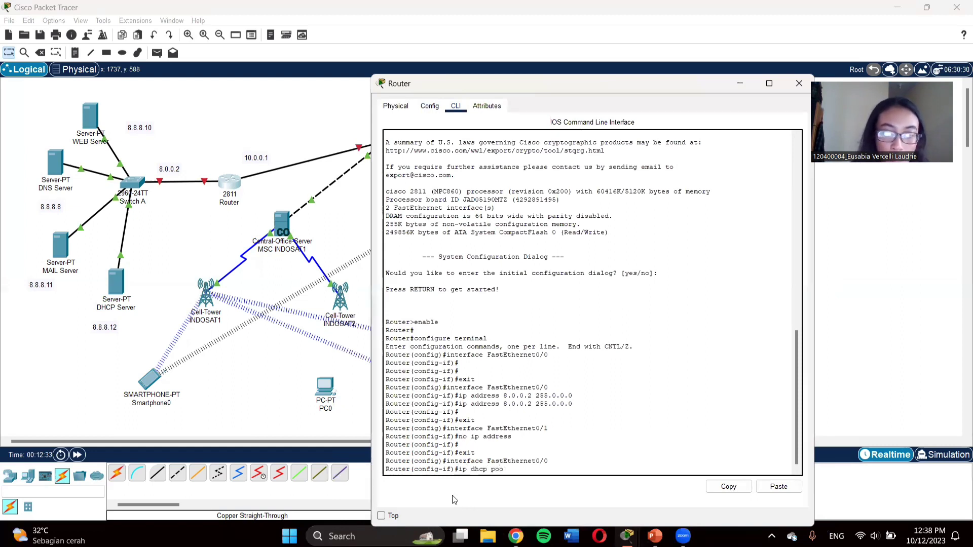
{"action": "type", "text": "l USER1"}
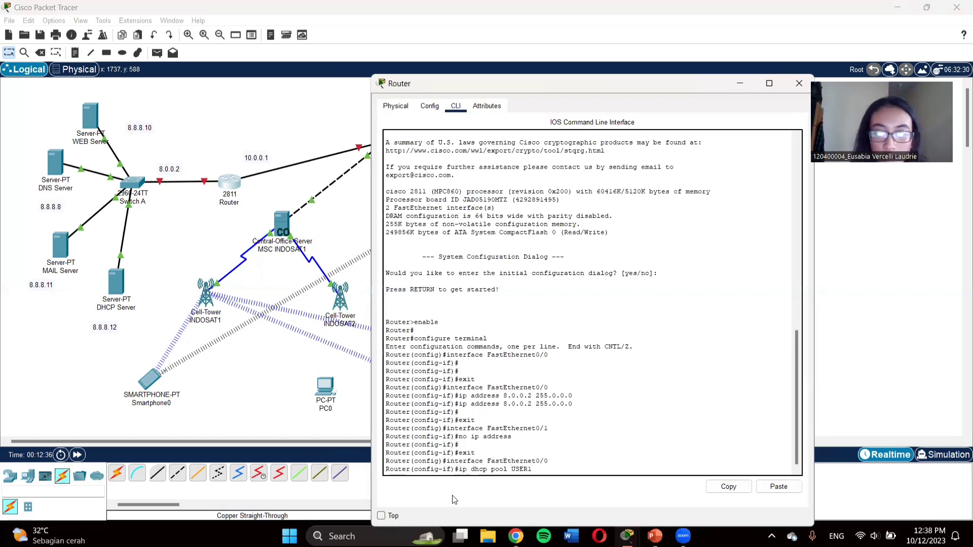
{"action": "key", "text": "Return"}
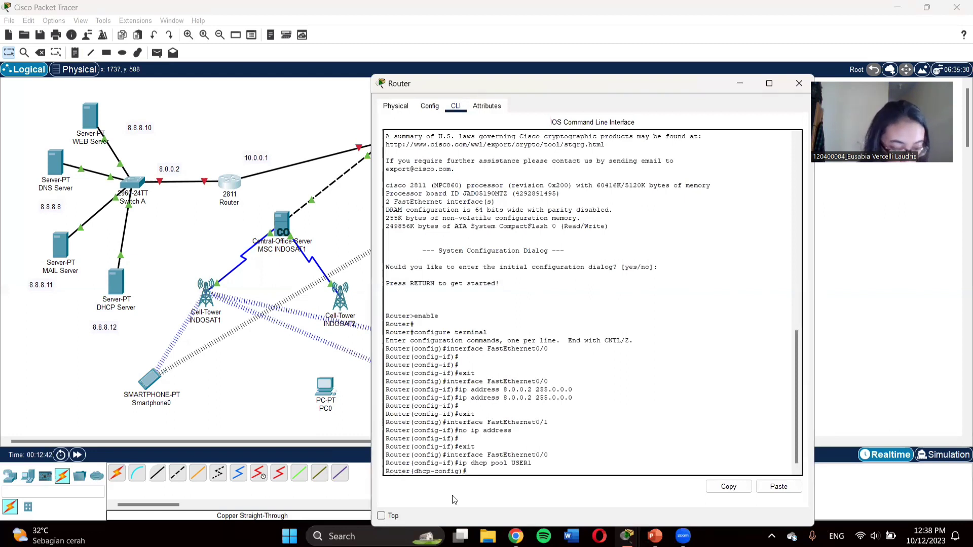
{"action": "mouse_move", "coordinate": [516, 532]}
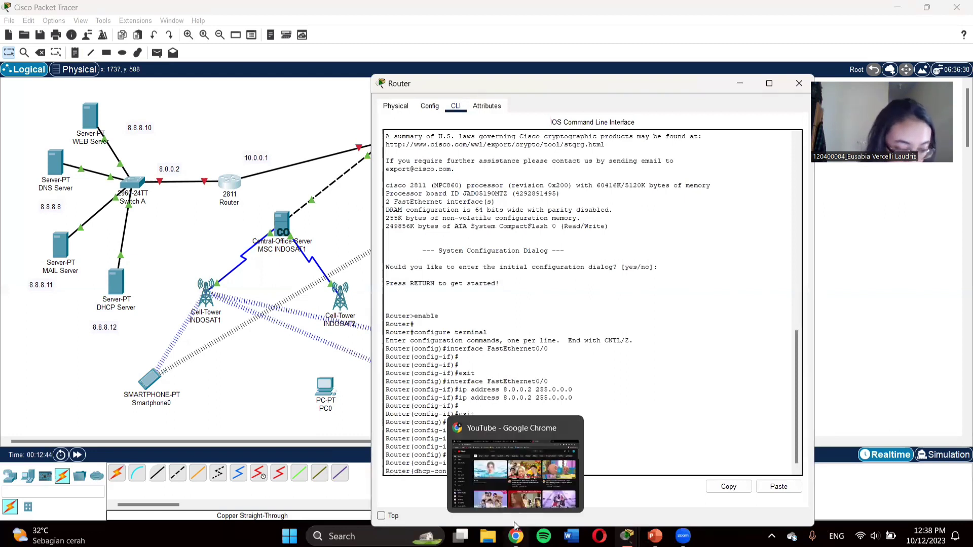
{"action": "type", "text": "N"}
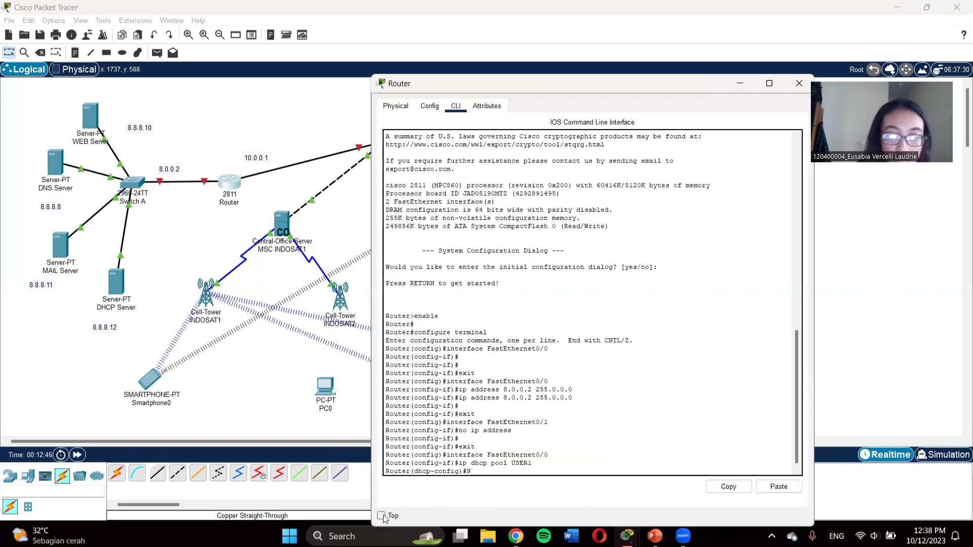
{"action": "key", "text": "BackSpace"}
{"action": "type", "text": "net"}
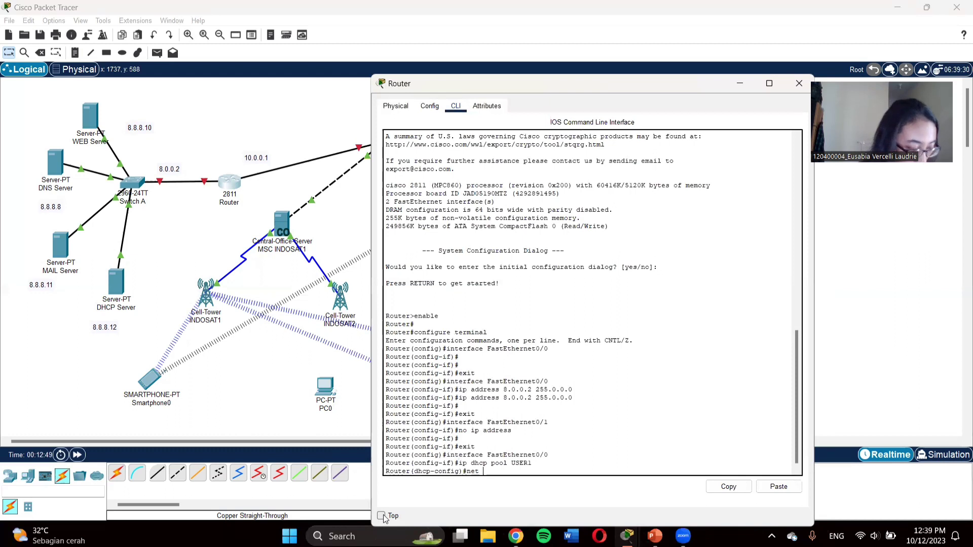
{"action": "type", "text": " 10"}
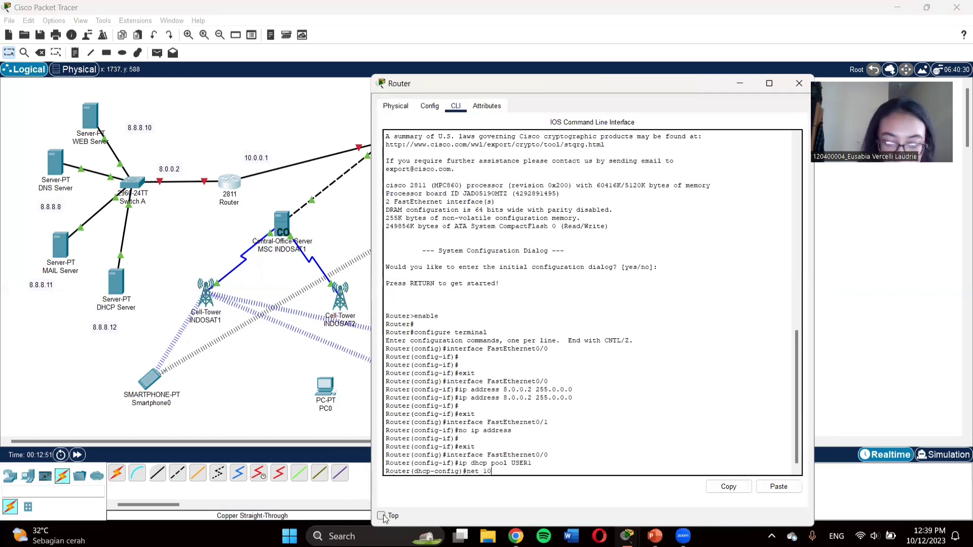
{"action": "type", "text": ".0.0"}
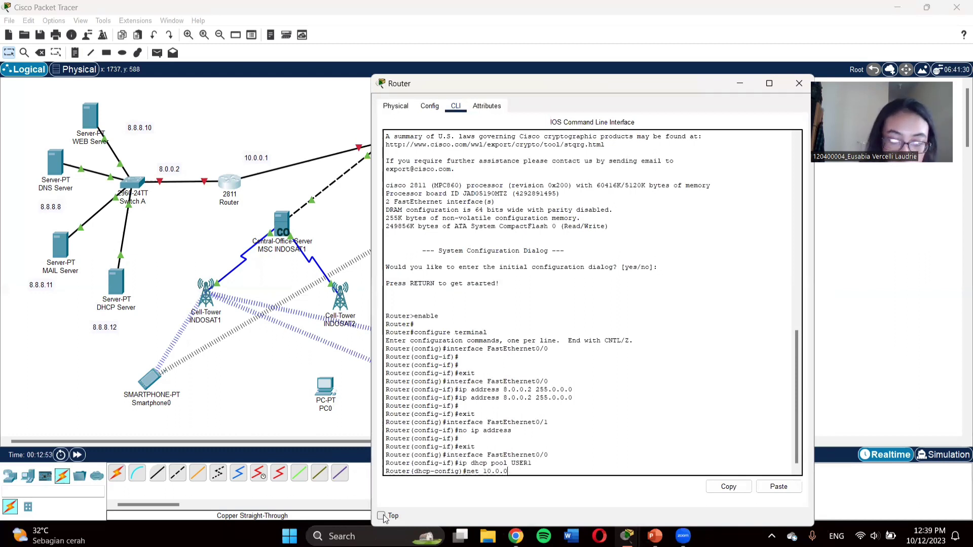
{"action": "type", "text": "."}
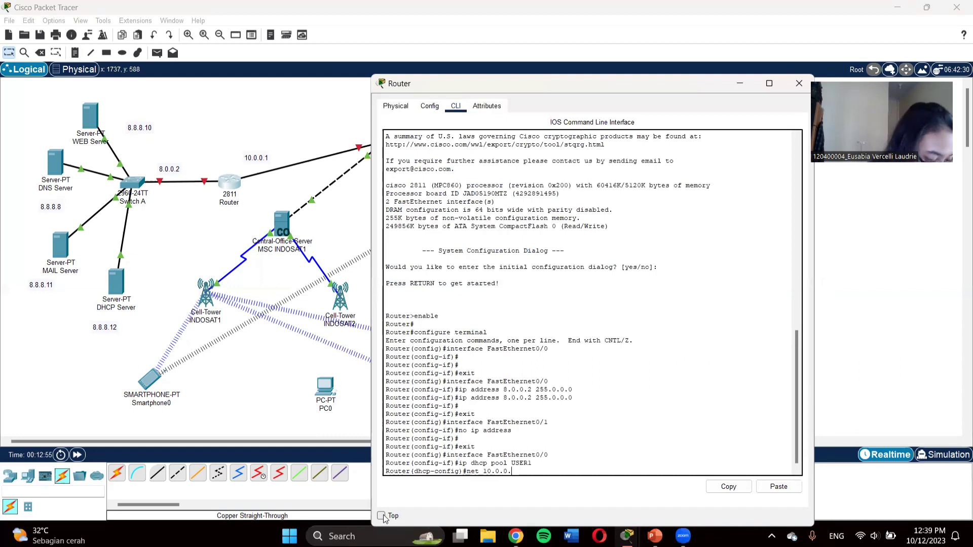
{"action": "type", "text": "0 "}
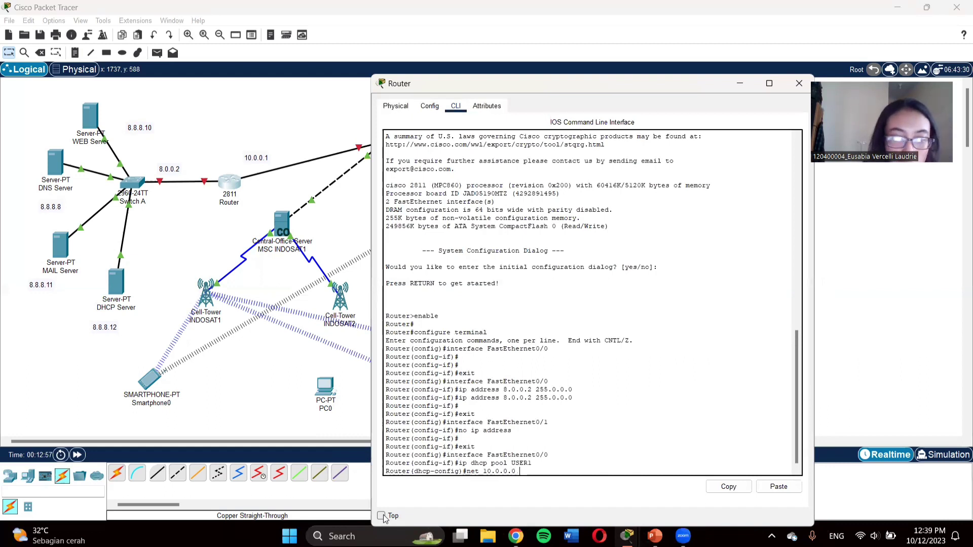
{"action": "type", "text": "255"}
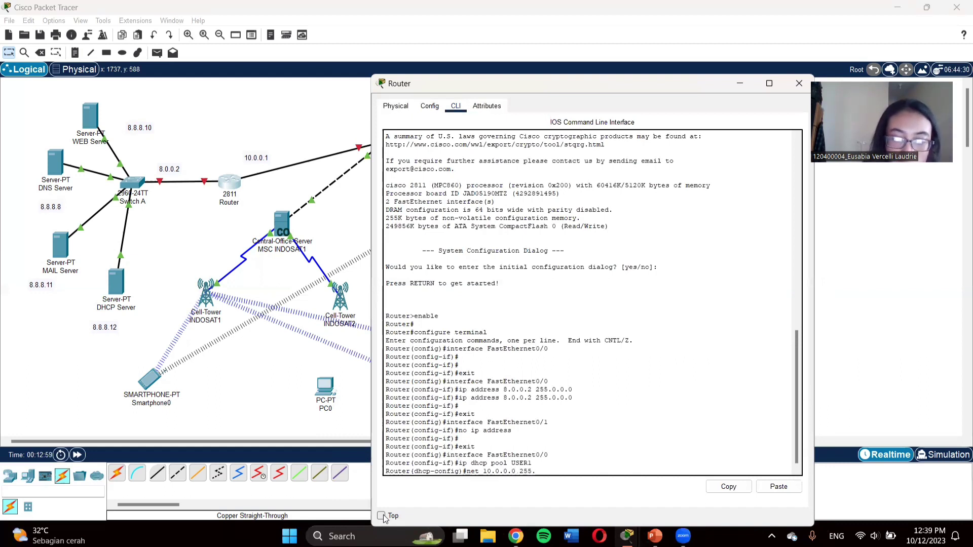
{"action": "type", "text": ".0"}
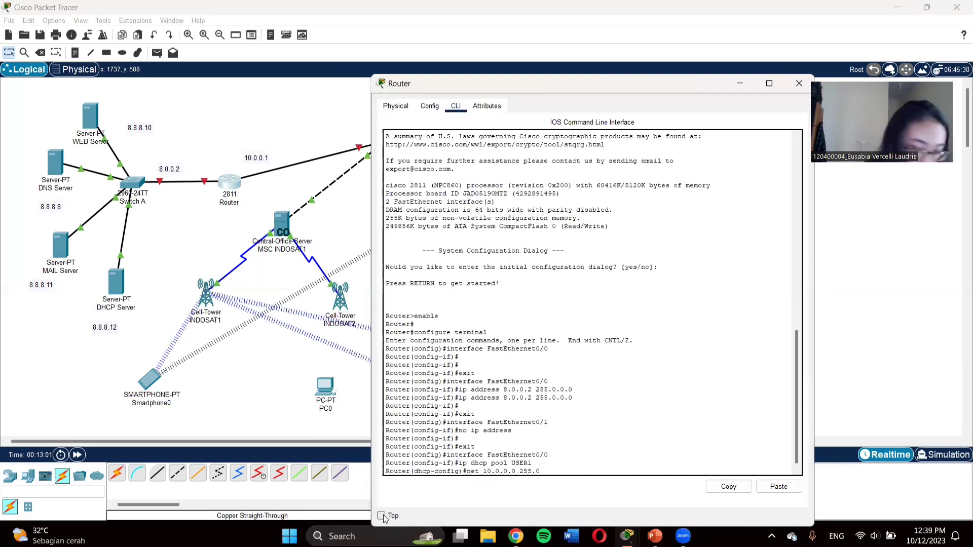
{"action": "type", "text": ".0.0"}
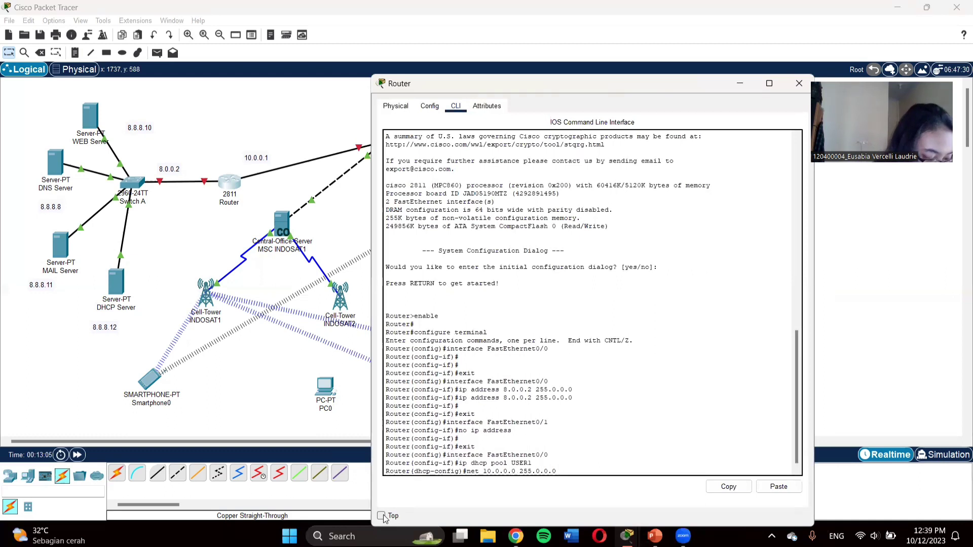
Step: Give pool USER1 network 10.0.0.0/8, default router 10.0.0.1 and DNS server 8.8.8.8
{"action": "key", "text": "Return"}
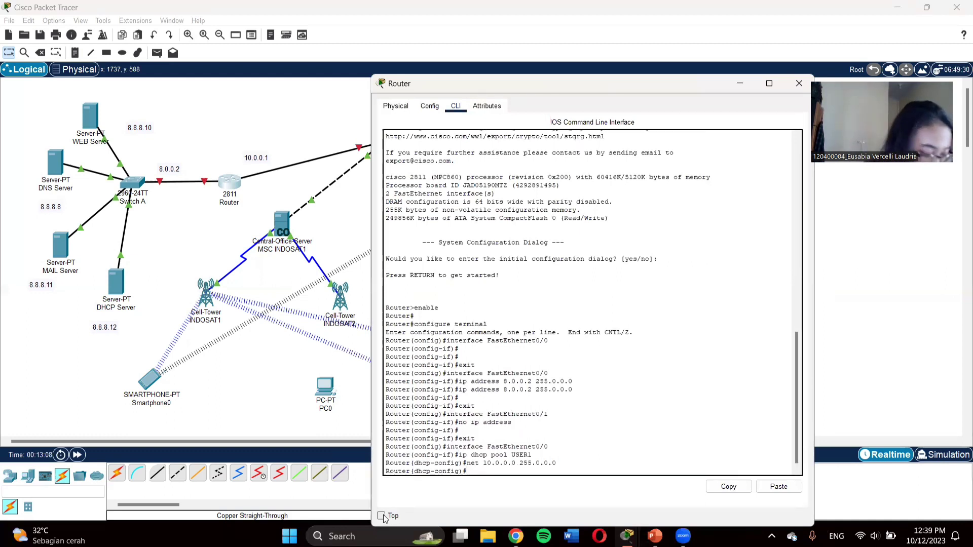
{"action": "type", "text": "defaul"}
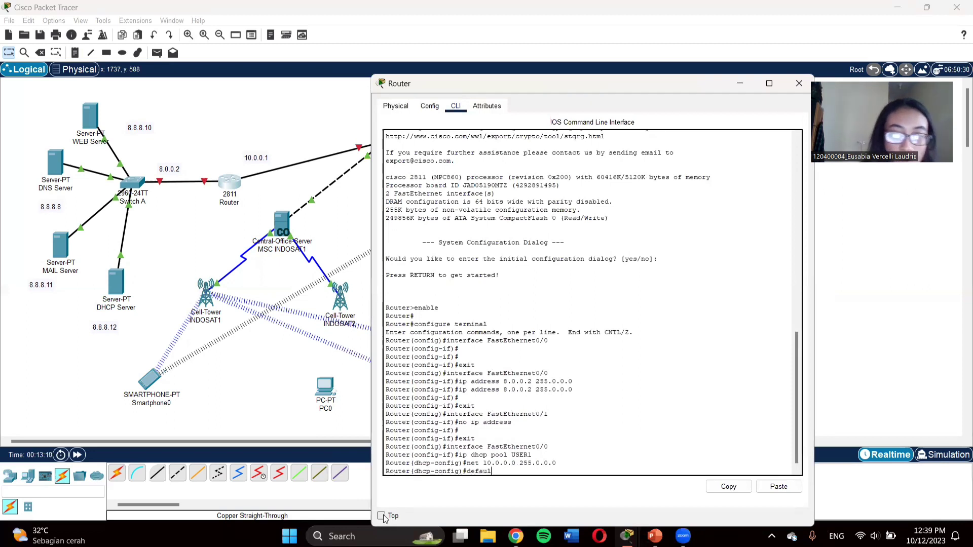
{"action": "type", "text": "t l"}
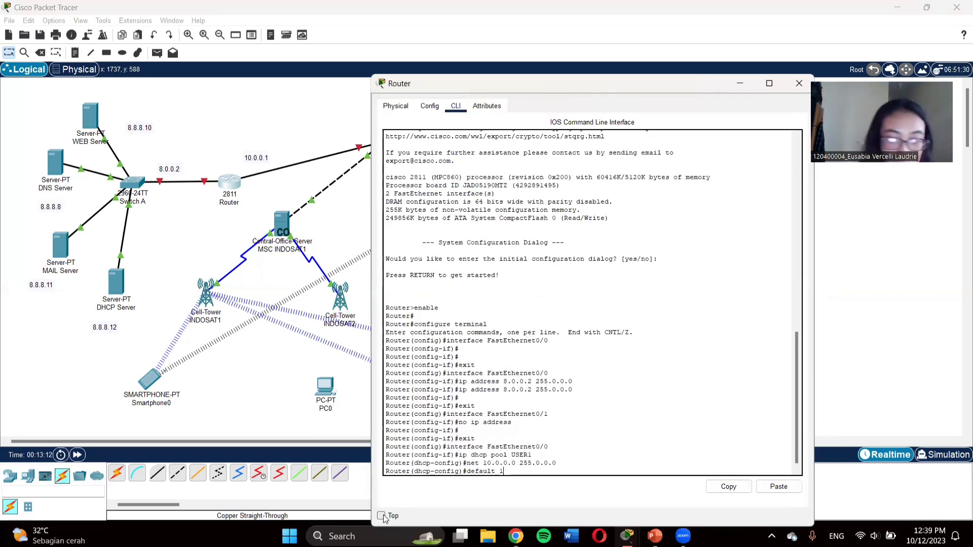
{"action": "type", "text": "0.0.0."}
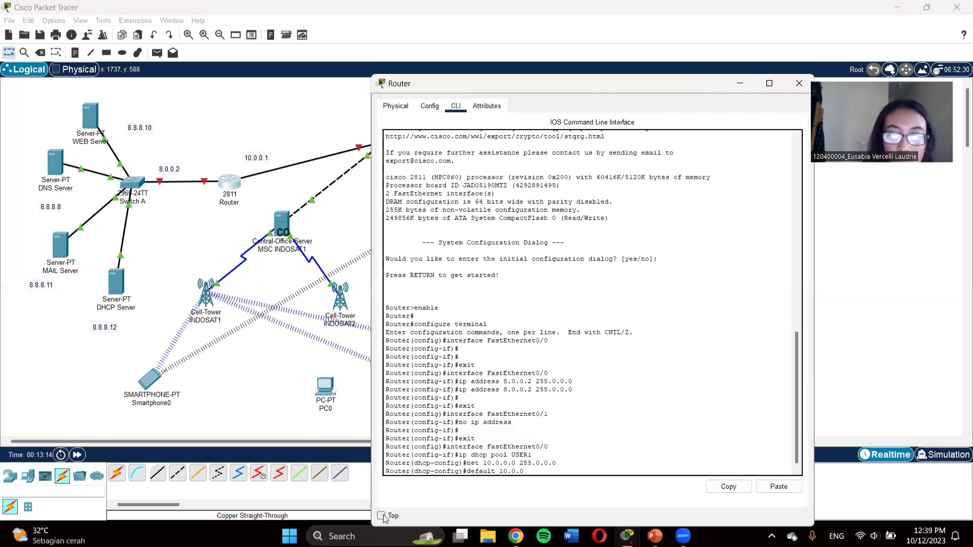
{"action": "type", "text": "1"}
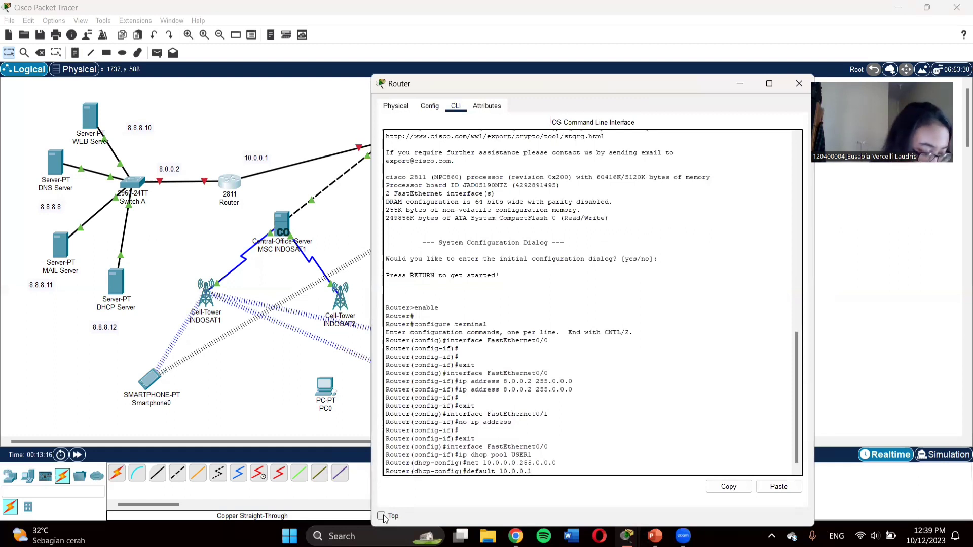
{"action": "key", "text": "Return"}
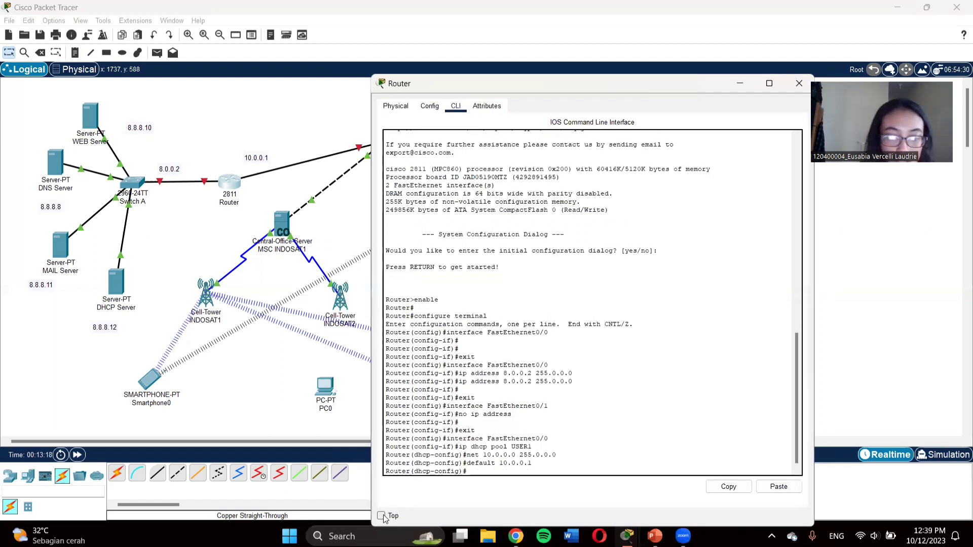
{"action": "type", "text": "dns-se"}
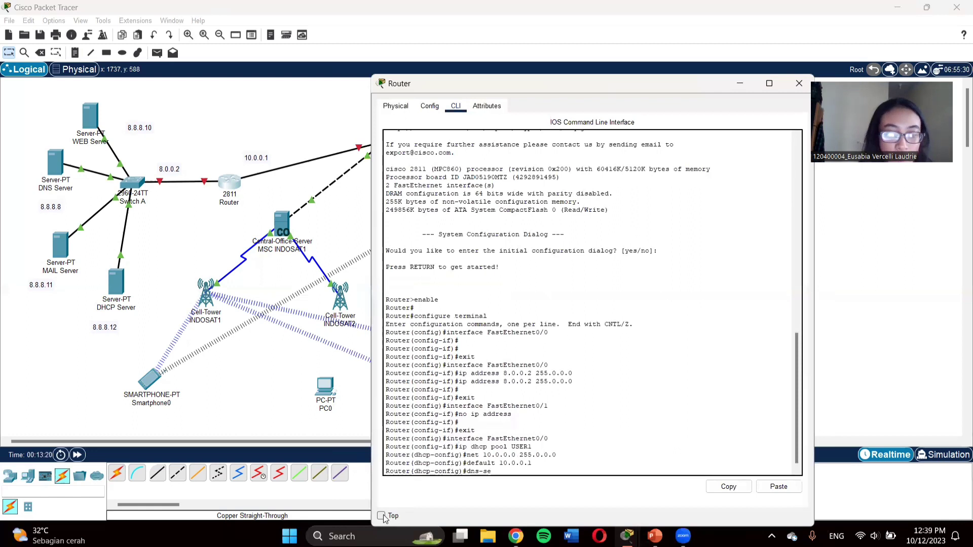
{"action": "type", "text": "rver"}
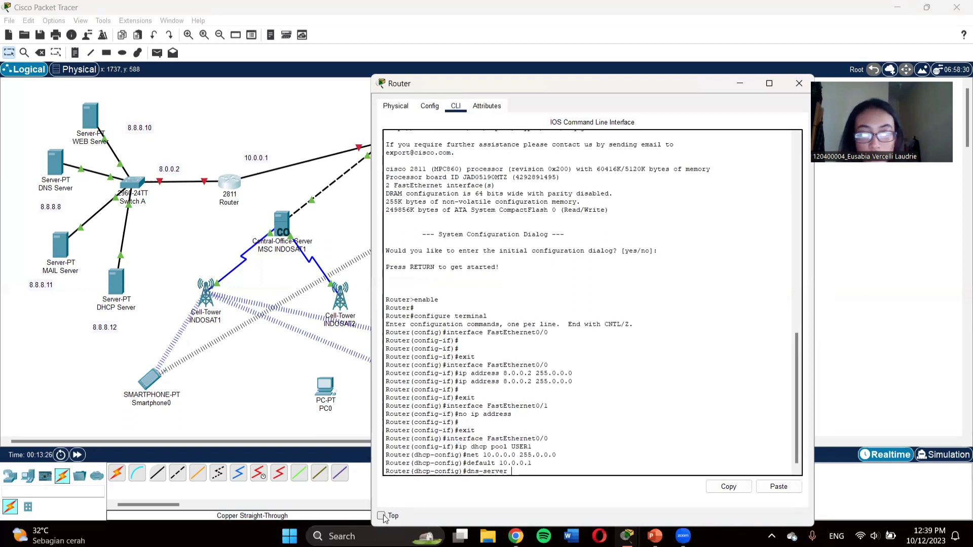
{"action": "type", "text": "8.8.8.8"}
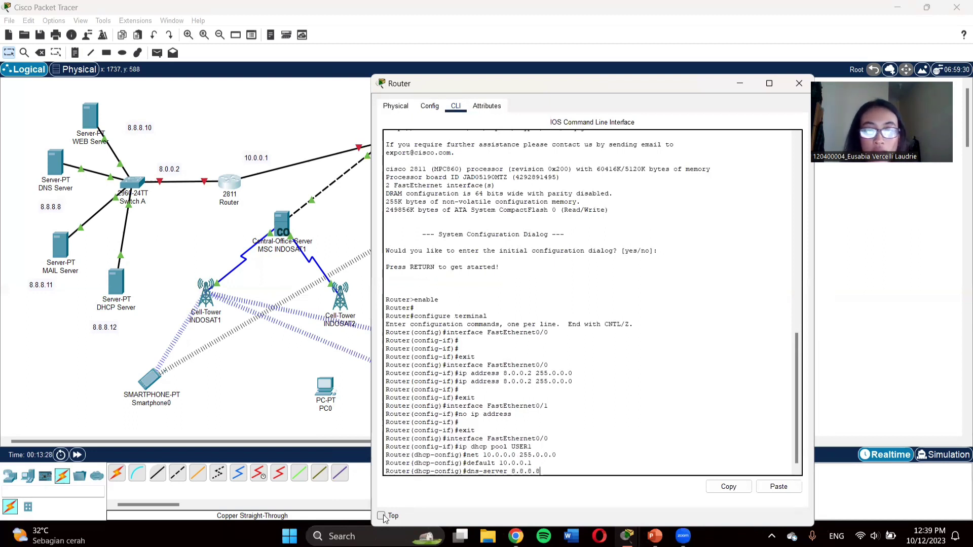
{"action": "key", "text": "Return"}
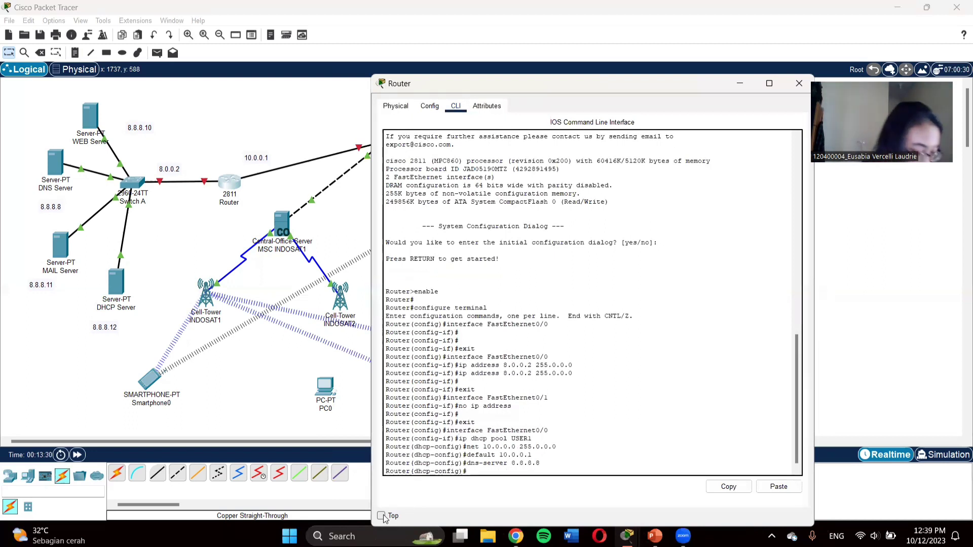
{"action": "type", "text": "exit"}
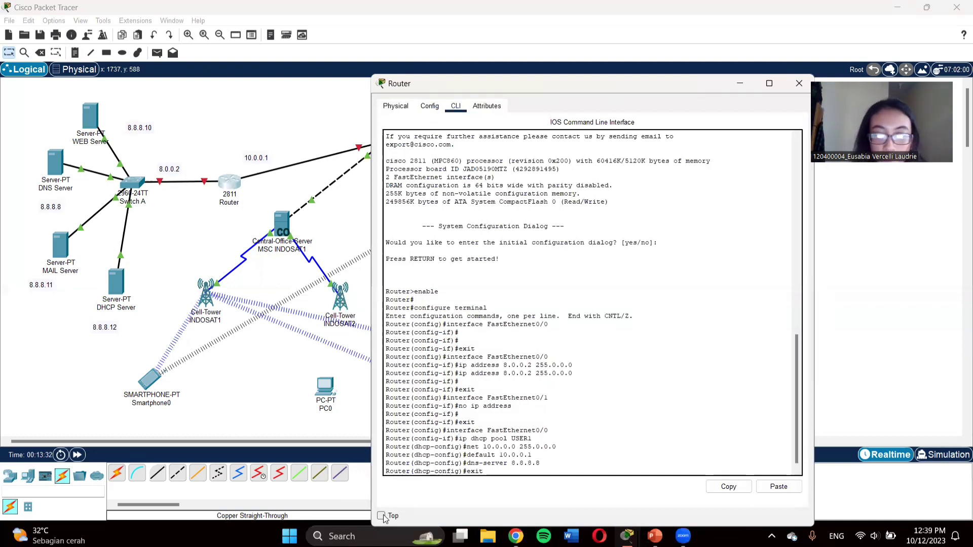
{"action": "key", "text": "Return"}
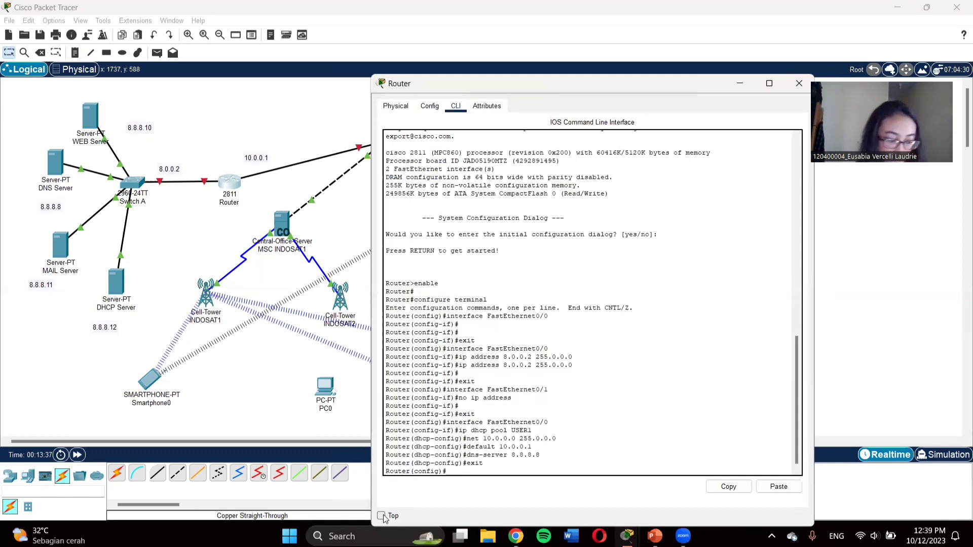
Step: Exclude addresses 10.0.0.1–10.0.0.7 from DHCP and leave configuration mode
{"action": "type", "text": "ip "}
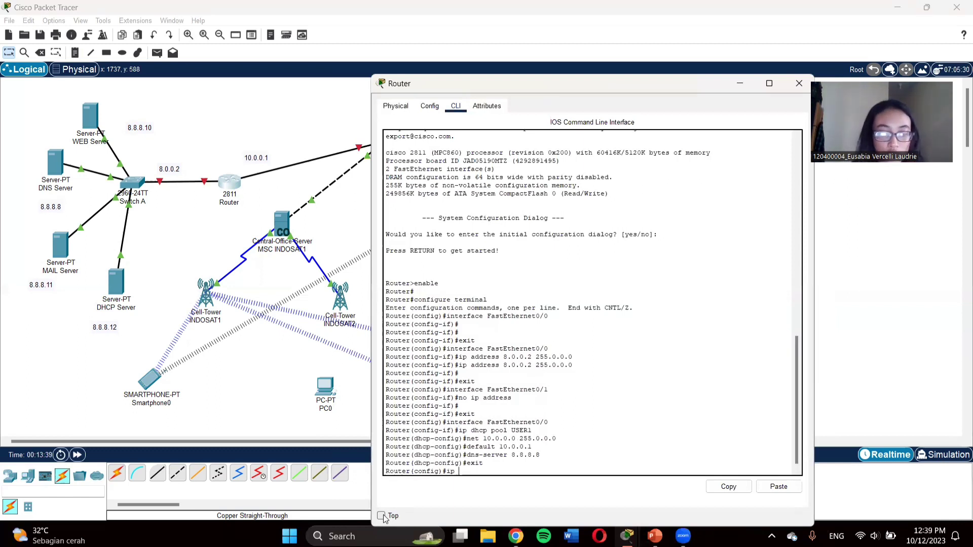
{"action": "type", "text": "dhcp ex"}
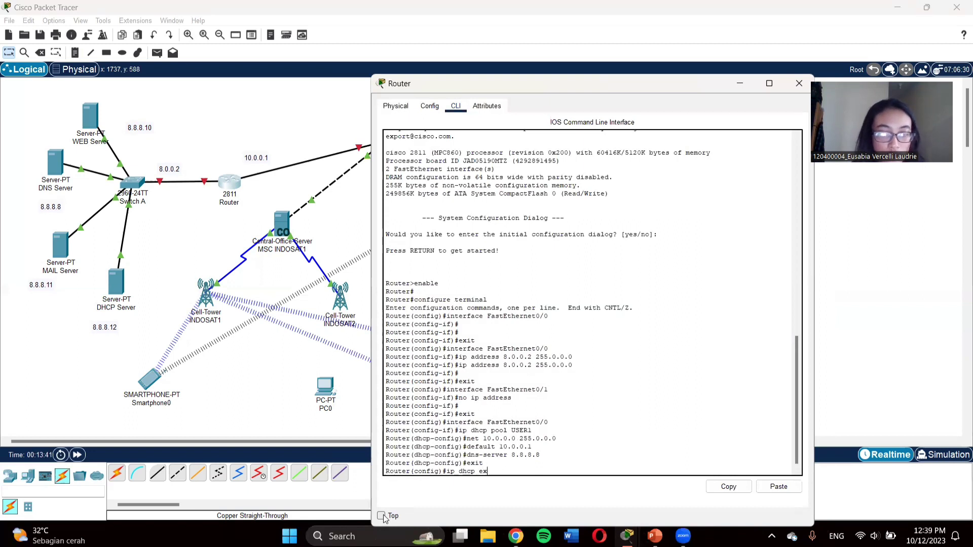
{"action": "type", "text": "c 10"}
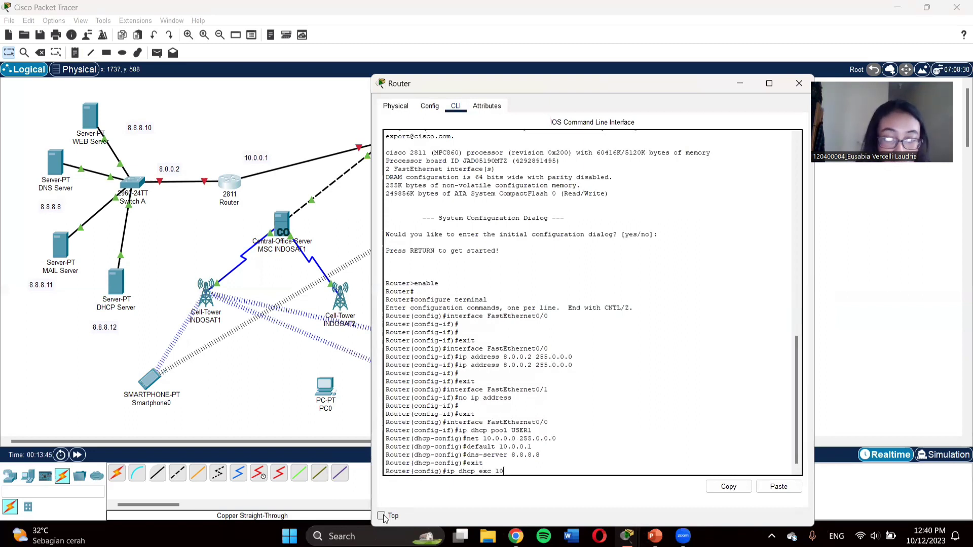
{"action": "type", "text": ".0."}
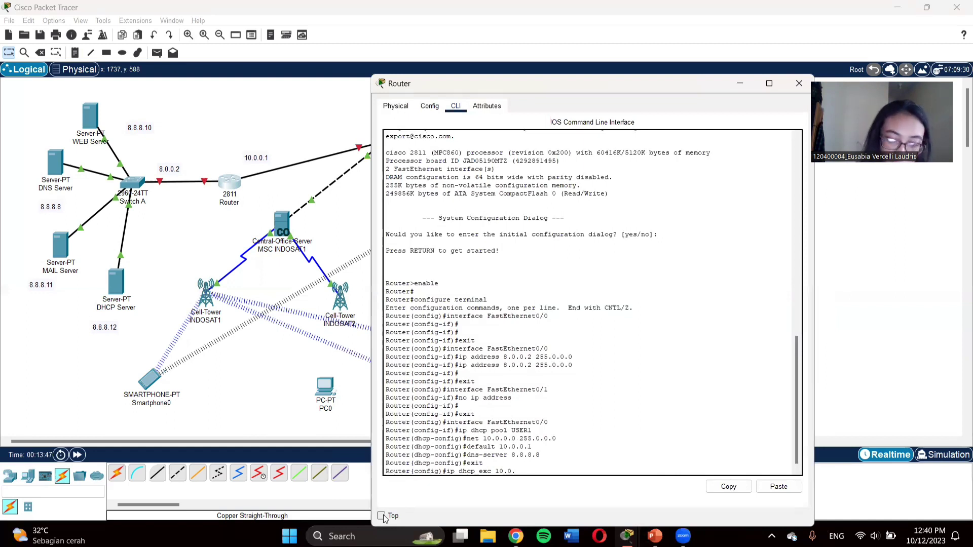
{"action": "type", "text": "0.1 "}
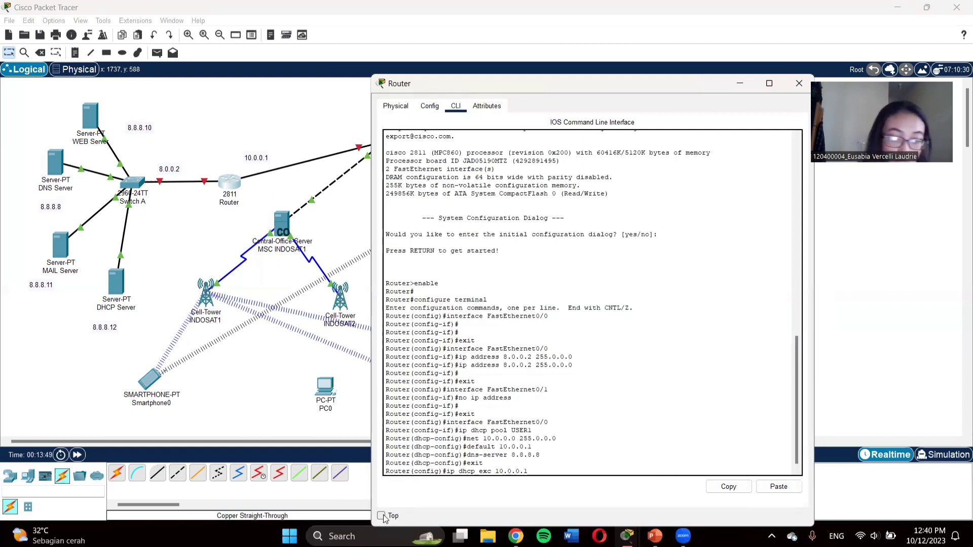
{"action": "type", "text": "10.0.0."}
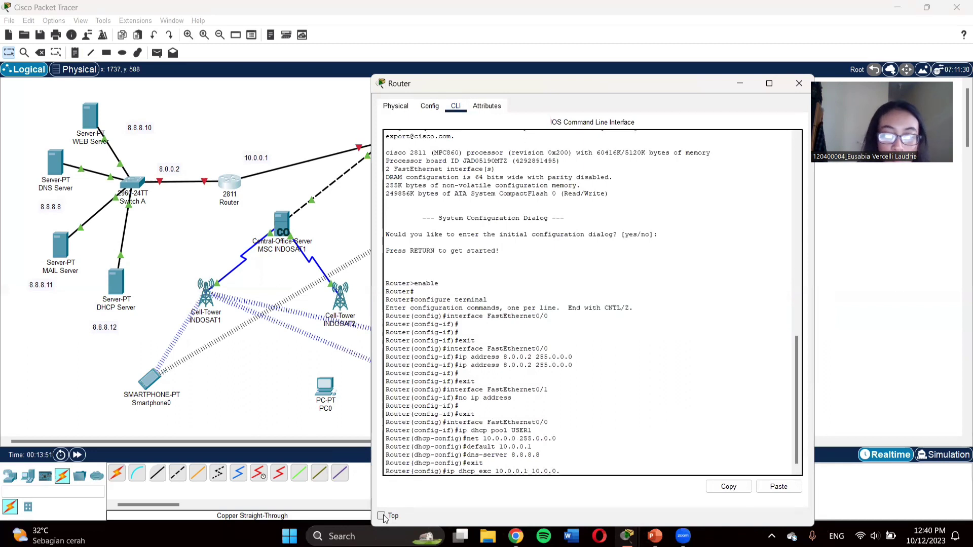
{"action": "type", "text": "7"}
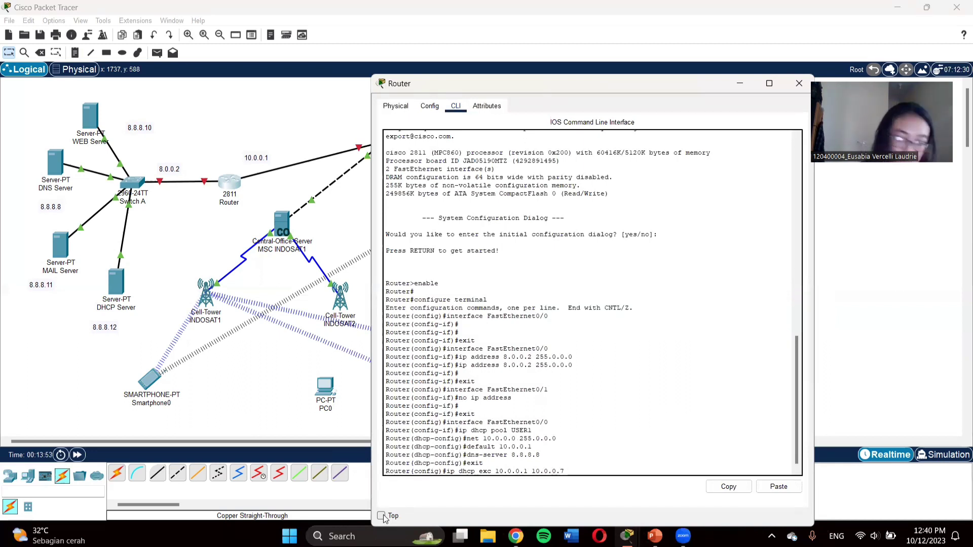
{"action": "key", "text": "Return"}
{"action": "type", "text": "er(config)#e"}
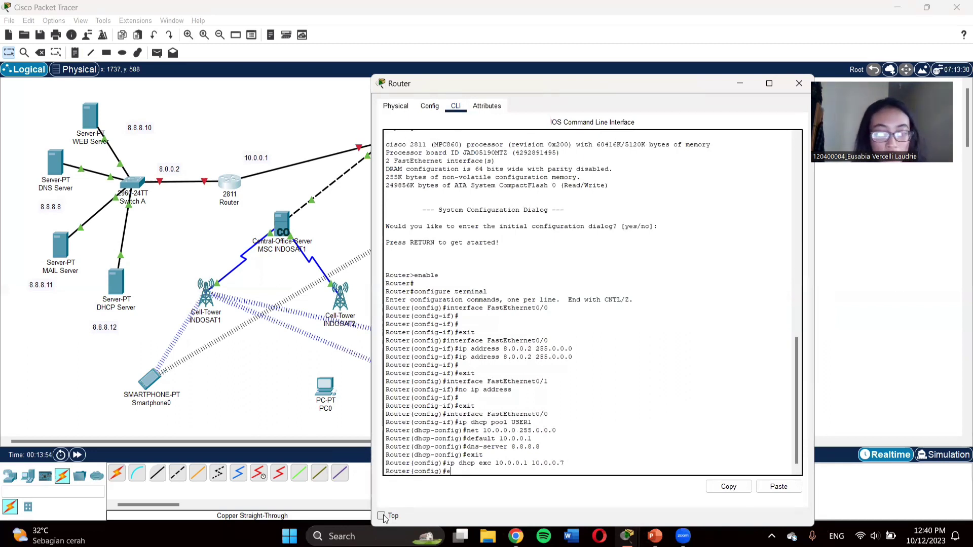
{"action": "type", "text": "nd"}
{"action": "key", "text": "Return"}
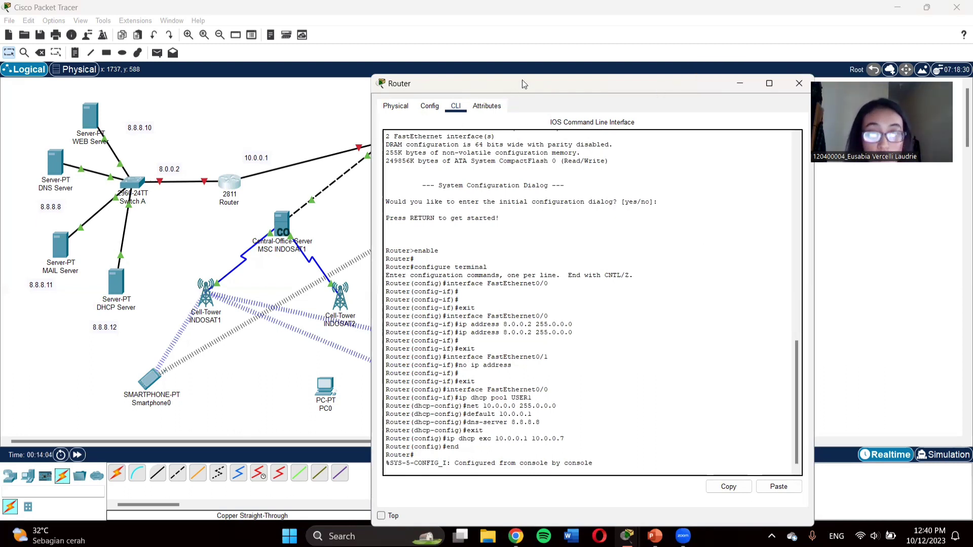
Step: On the WEB Server's global Settings page, enter default gateway 8.0.0.2 and DNS server 8.8.8.8
{"action": "left_click", "coordinate": [803, 82]}
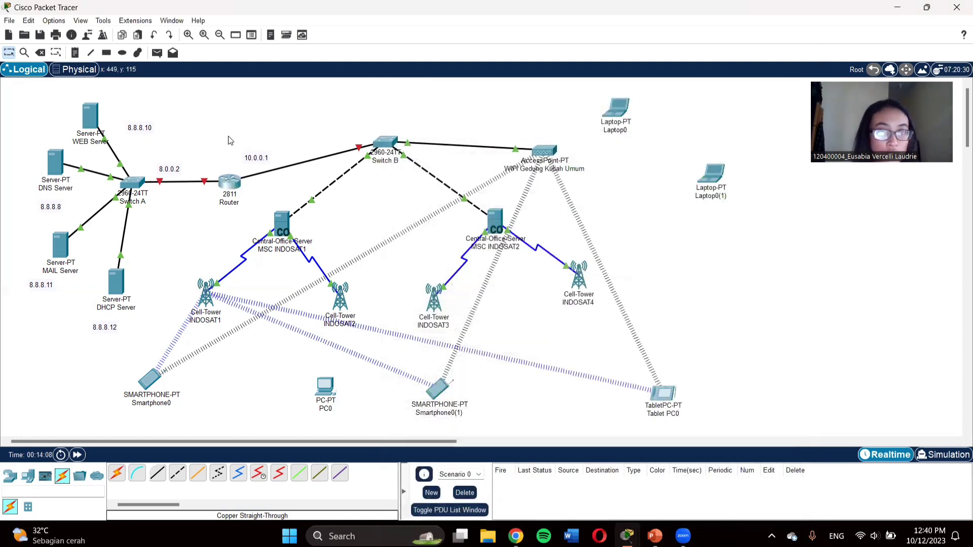
{"action": "left_click", "coordinate": [89, 115]}
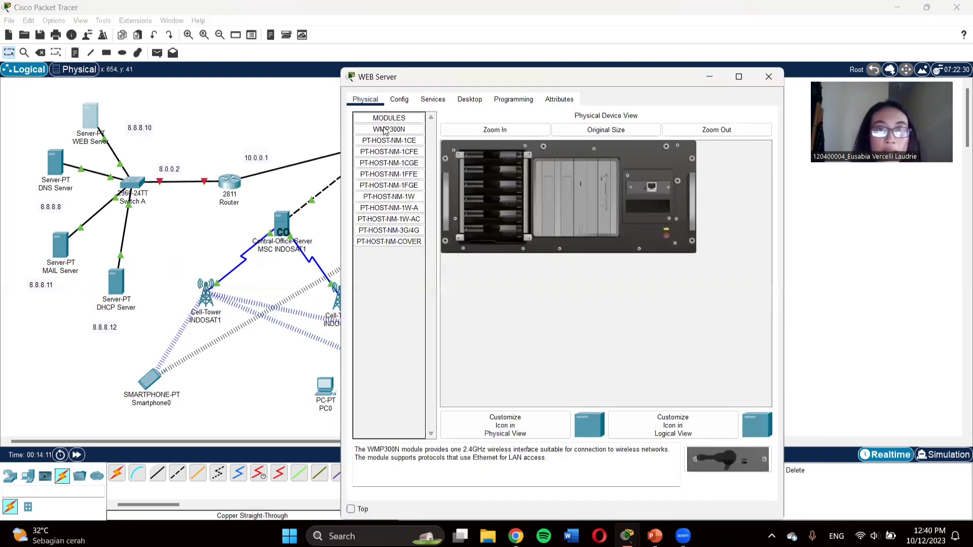
{"action": "left_click", "coordinate": [403, 101]}
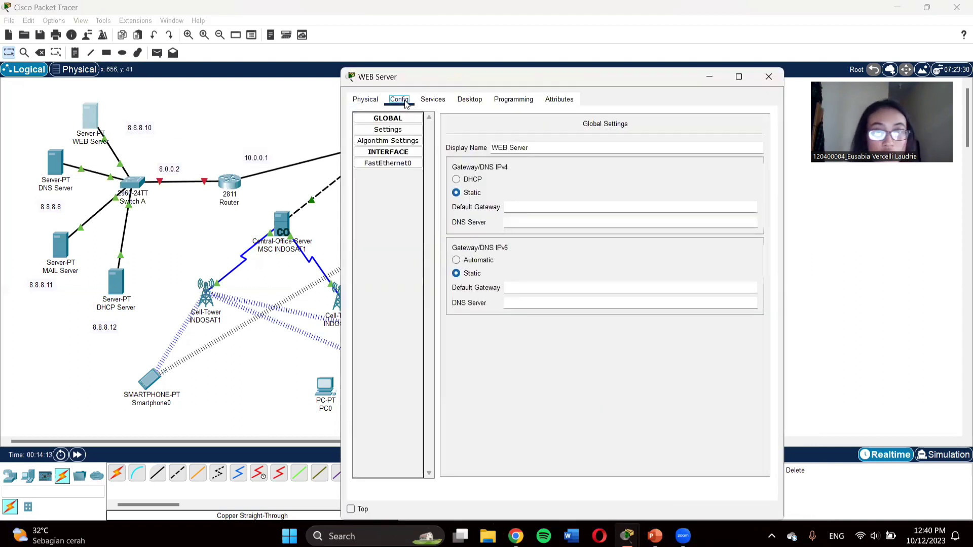
{"action": "left_click", "coordinate": [519, 207]}
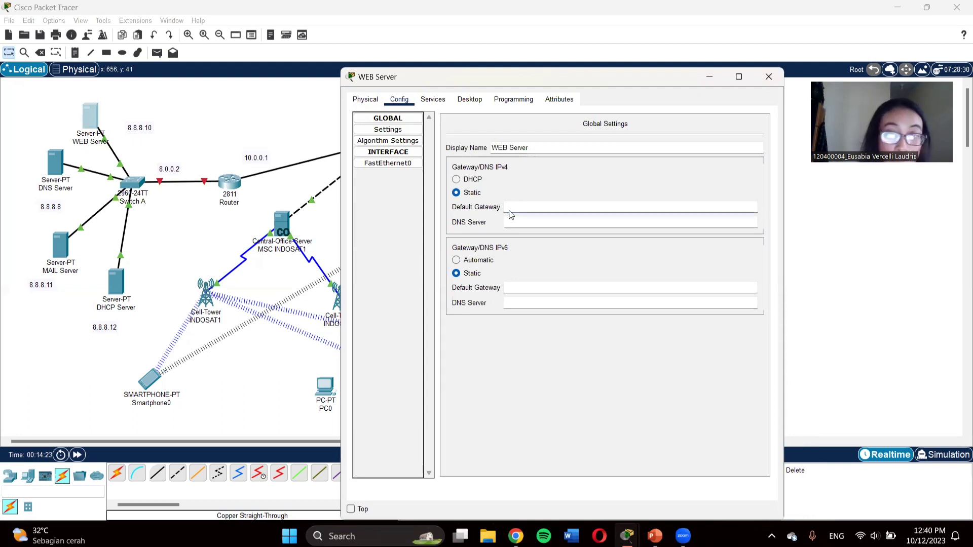
{"action": "type", "text": "8"}
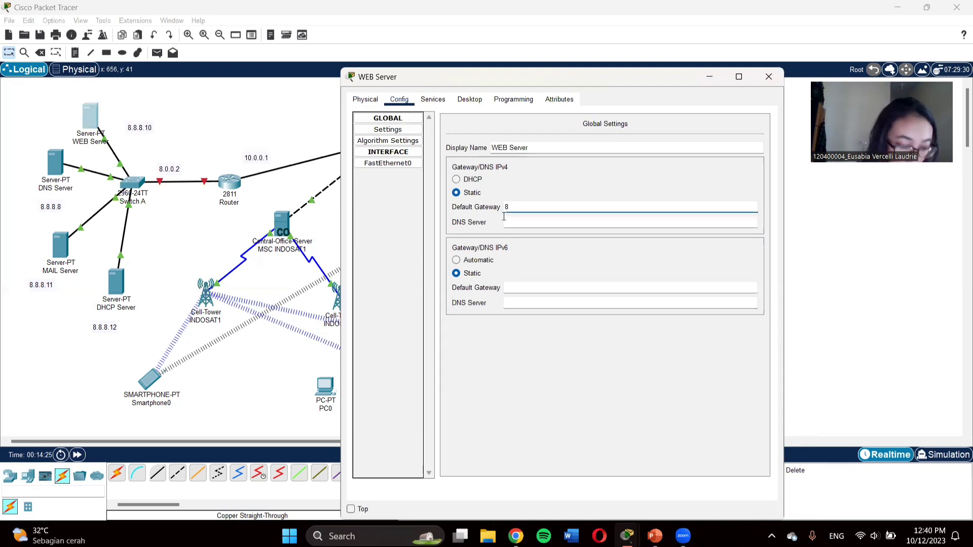
{"action": "type", "text": "."}
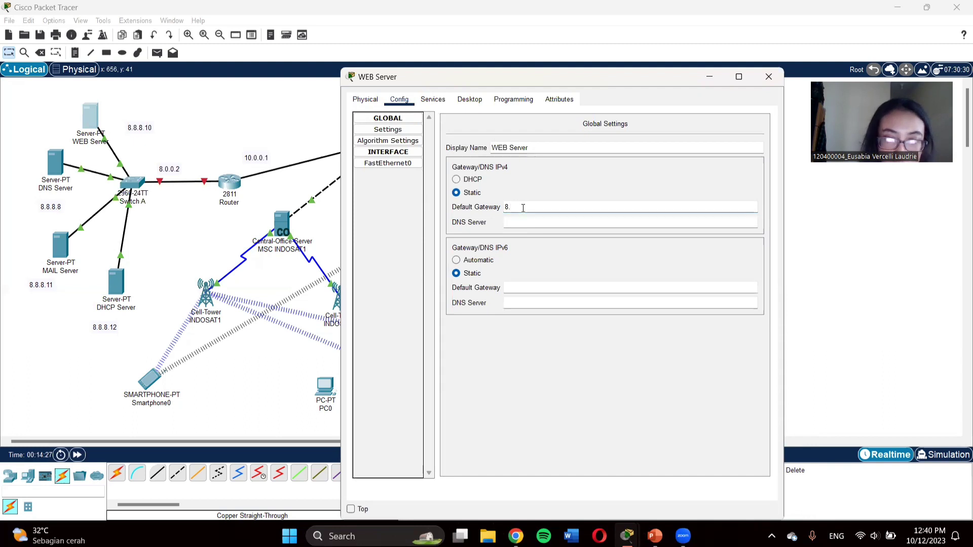
{"action": "type", "text": "0.0."}
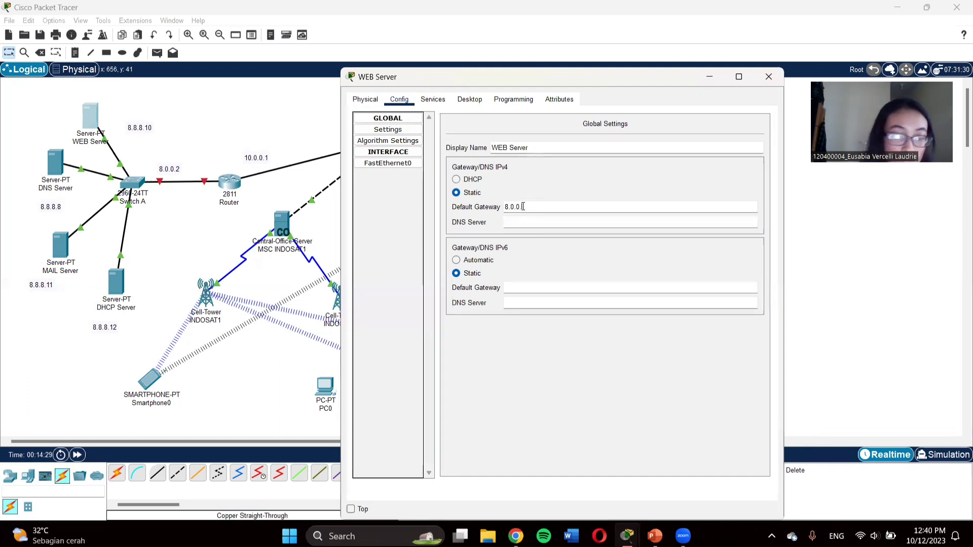
{"action": "type", "text": "2"}
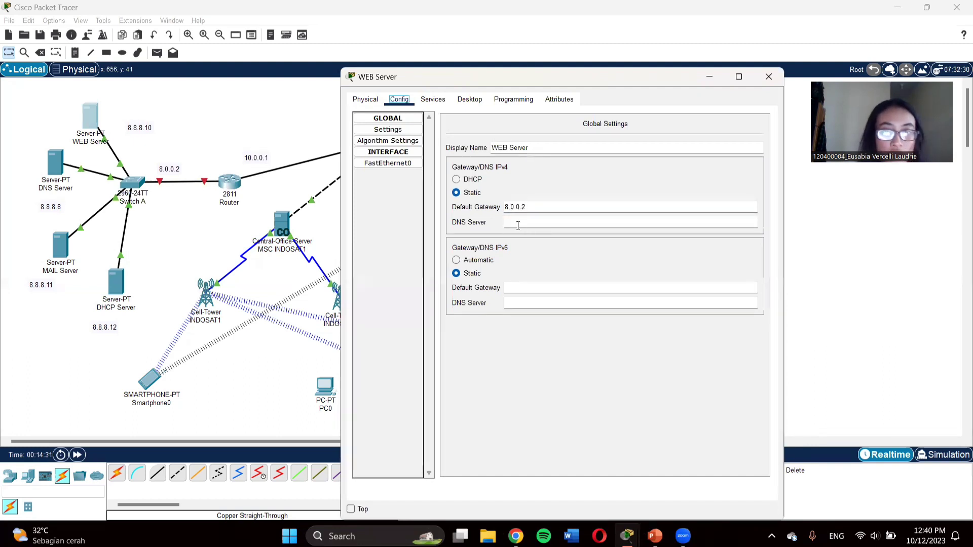
{"action": "left_click", "coordinate": [513, 219]}
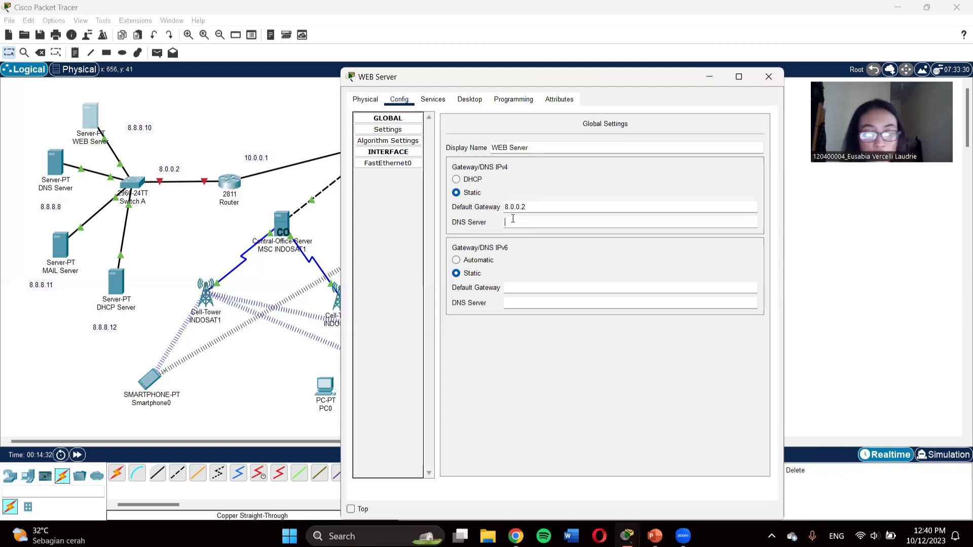
{"action": "type", "text": "8.8.8.8"}
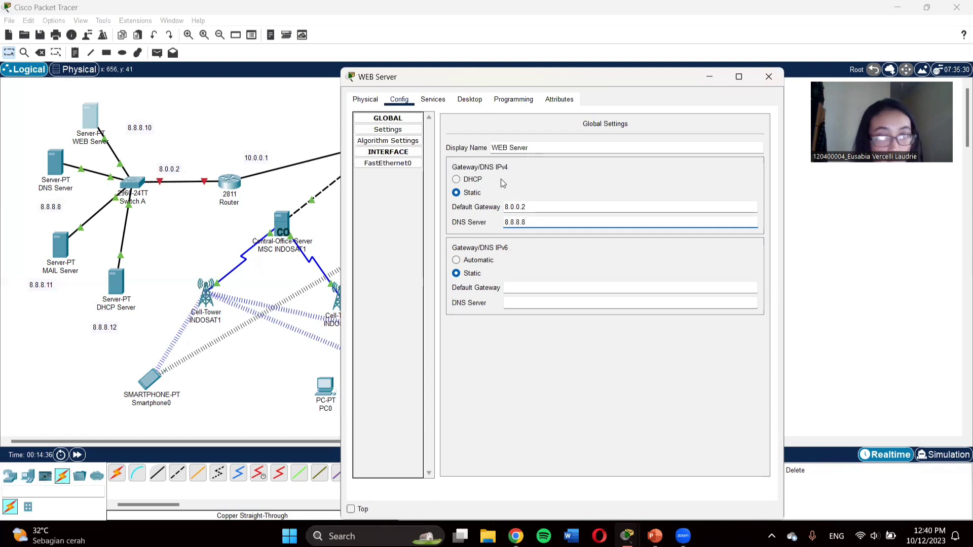
Step: Assign the WEB Server's FastEthernet0 interface IP 8.8.8.10 with subnet mask 255.0.0.0
{"action": "left_click", "coordinate": [381, 164]}
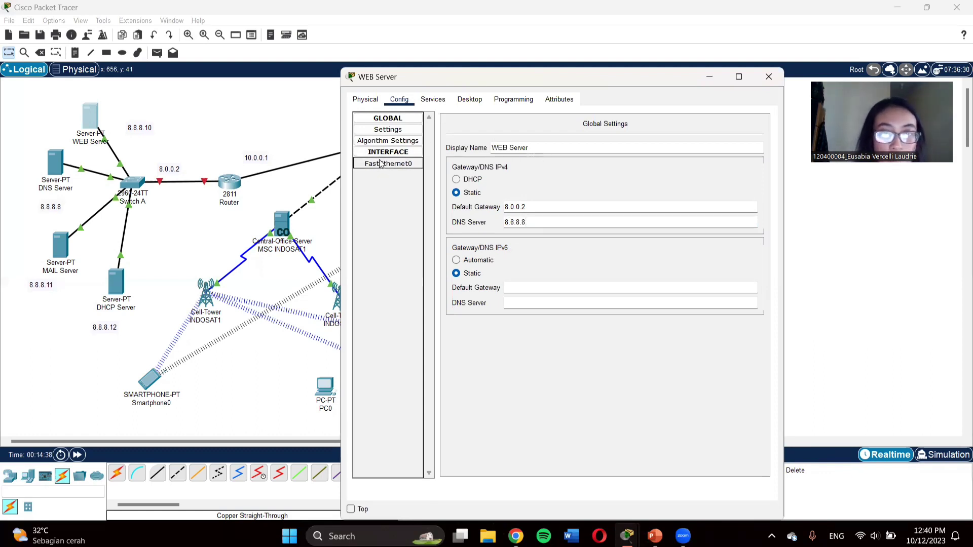
{"action": "left_click", "coordinate": [625, 209]}
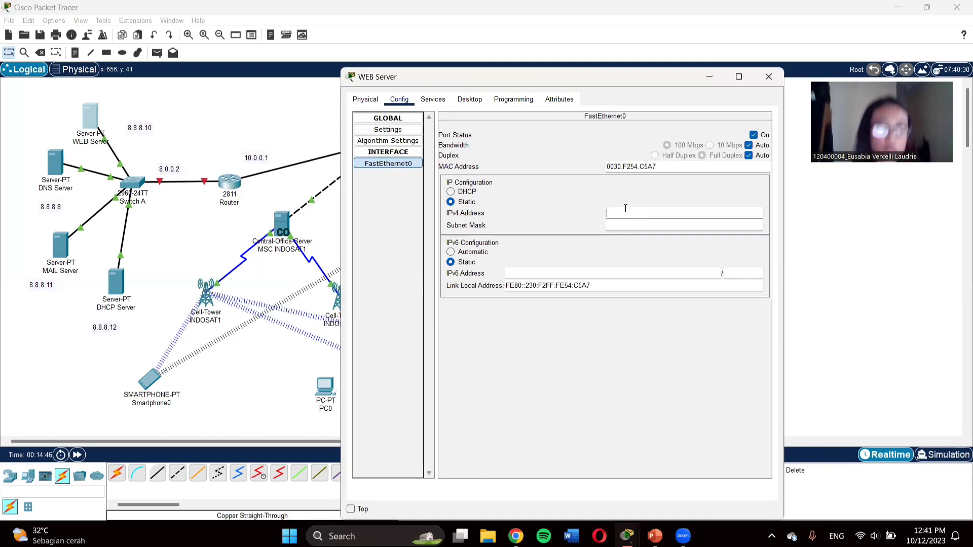
{"action": "type", "text": "8.8.8.10"}
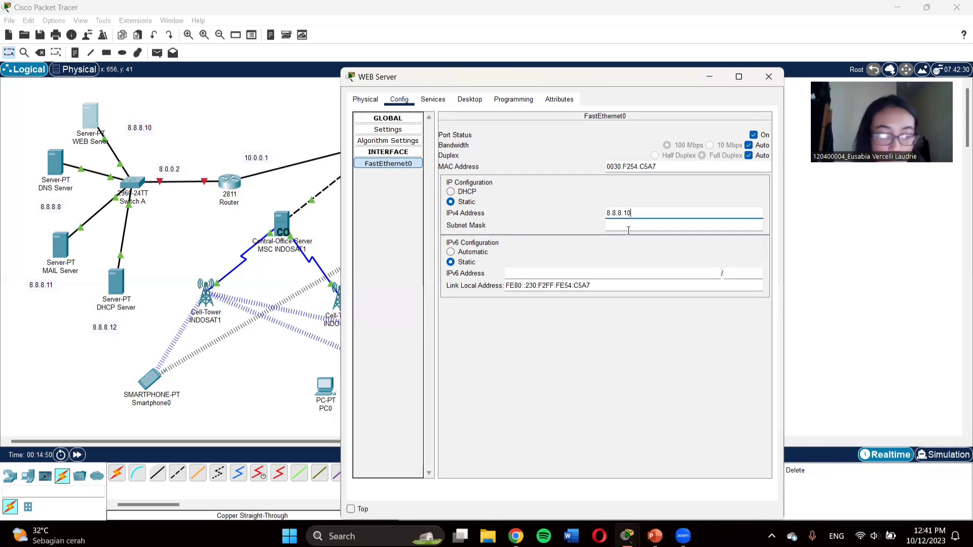
{"action": "left_click", "coordinate": [629, 227]}
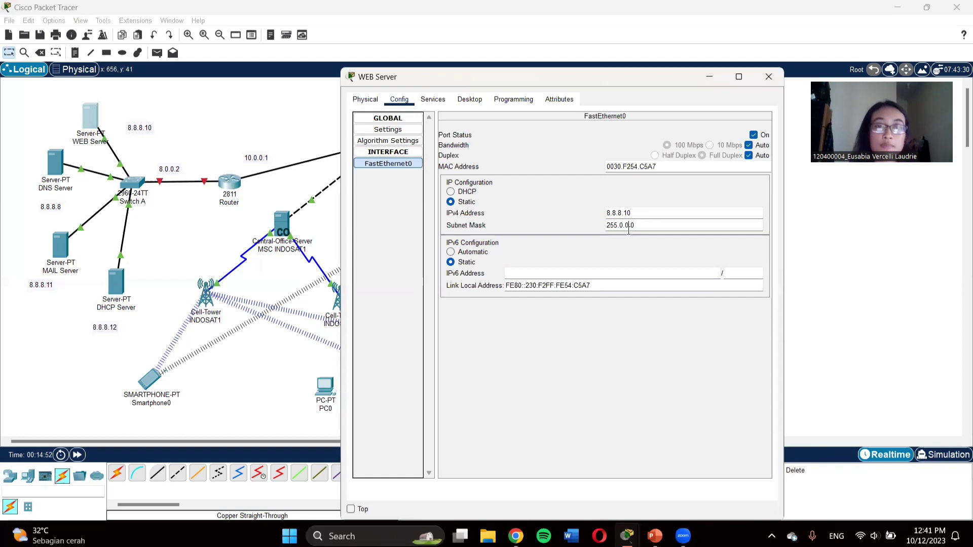
{"action": "left_click", "coordinate": [432, 101]}
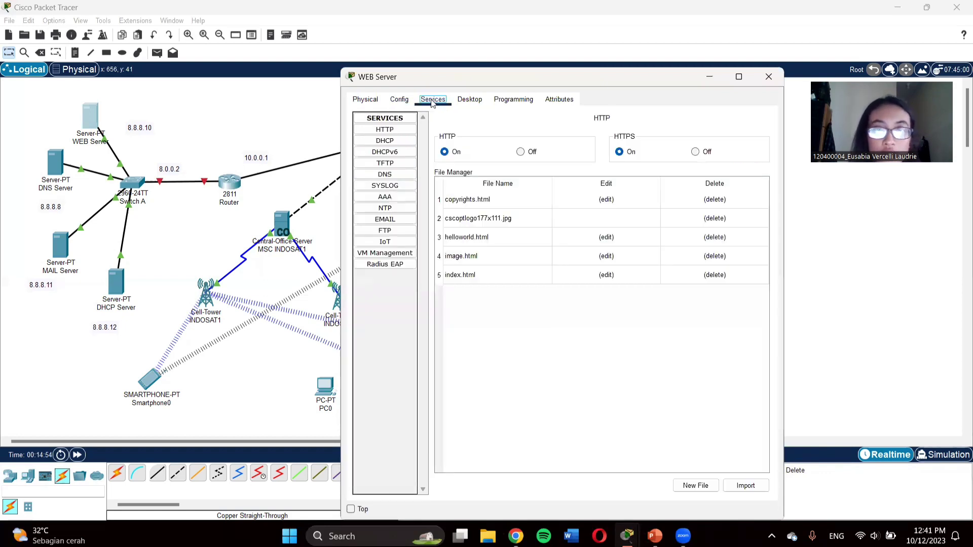
Step: In the HTTP service's index.html, replace the 'Cisco Packet Tracer' heading with INSTITUT TEKNOLOGI SUMATERA
{"action": "left_click", "coordinate": [393, 133]}
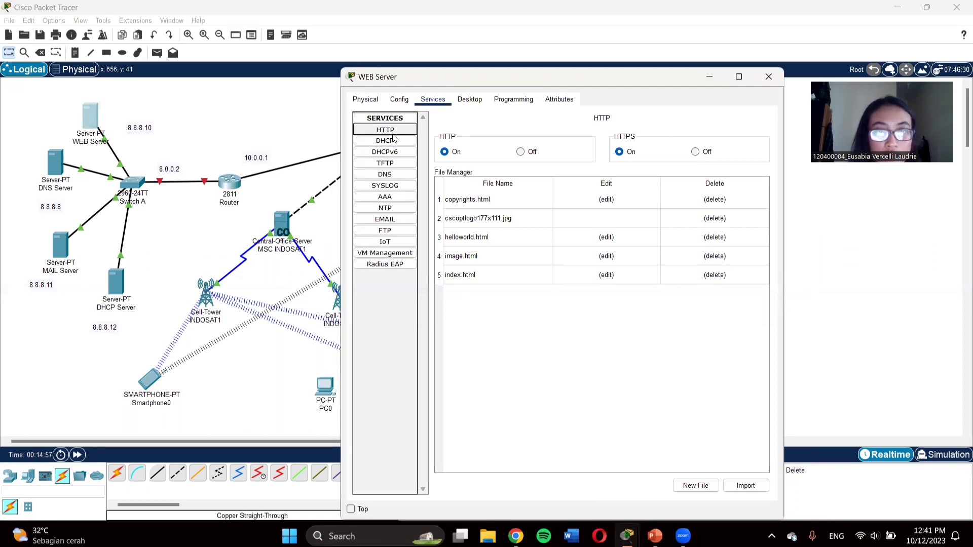
{"action": "left_click", "coordinate": [606, 275]}
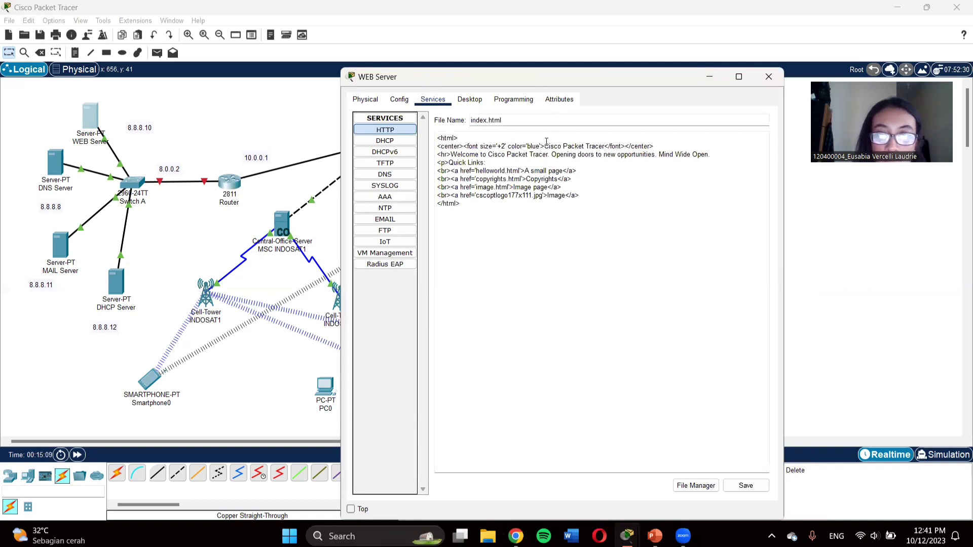
{"action": "left_click_drag", "start_coordinate": [544, 147], "coordinate": [607, 150]}
{"action": "key", "text": "BackSpace"}
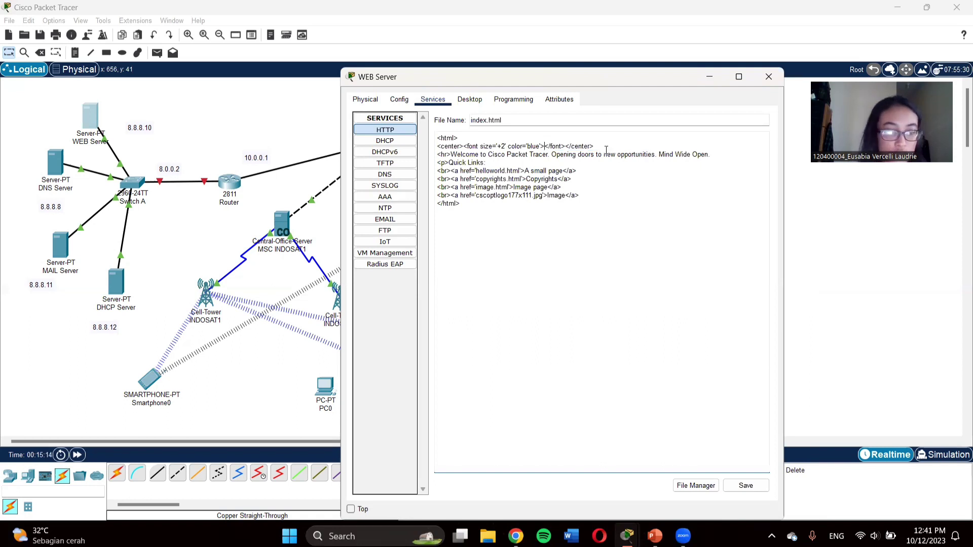
{"action": "type", "text": "institut"}
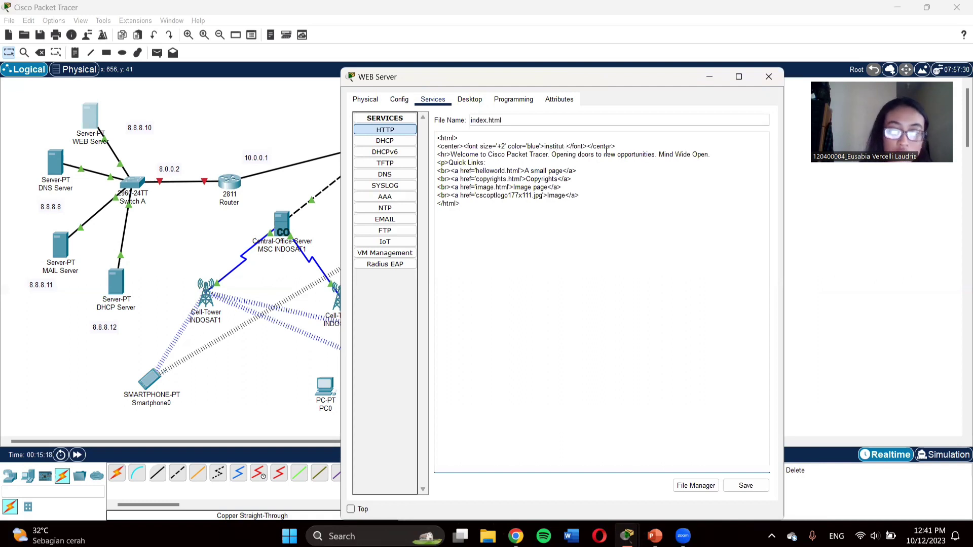
{"action": "key", "text": "BackSpace"}
{"action": "key", "text": "BackSpace"}
{"action": "key", "text": "BackSpace"}
{"action": "key", "text": "BackSpace"}
{"action": "key", "text": "BackSpace"}
{"action": "key", "text": "BackSpace"}
{"action": "key", "text": "BackSpace"}
{"action": "key", "text": "BackSpace"}
{"action": "key", "text": "BackSpace"}
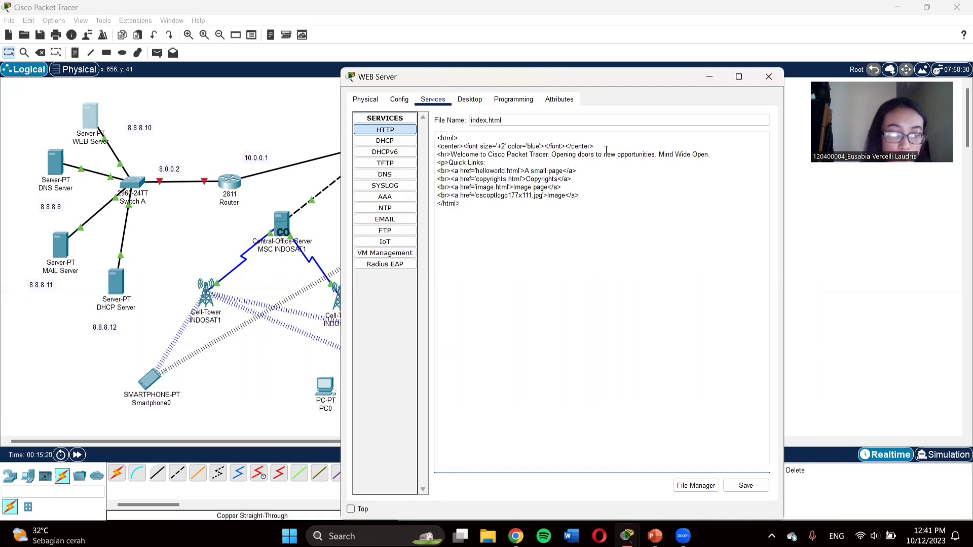
{"action": "type", "text": "INST"}
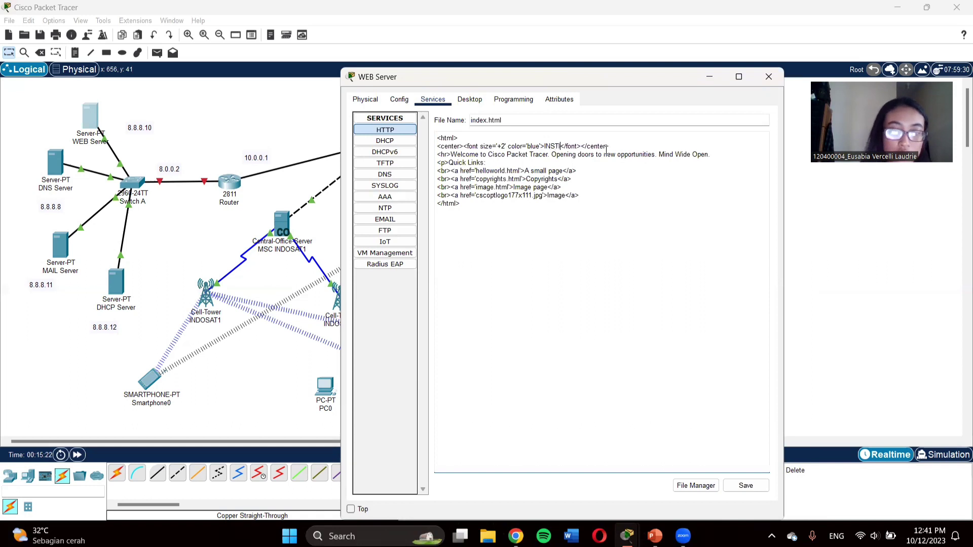
{"action": "type", "text": "ITUT TEK"}
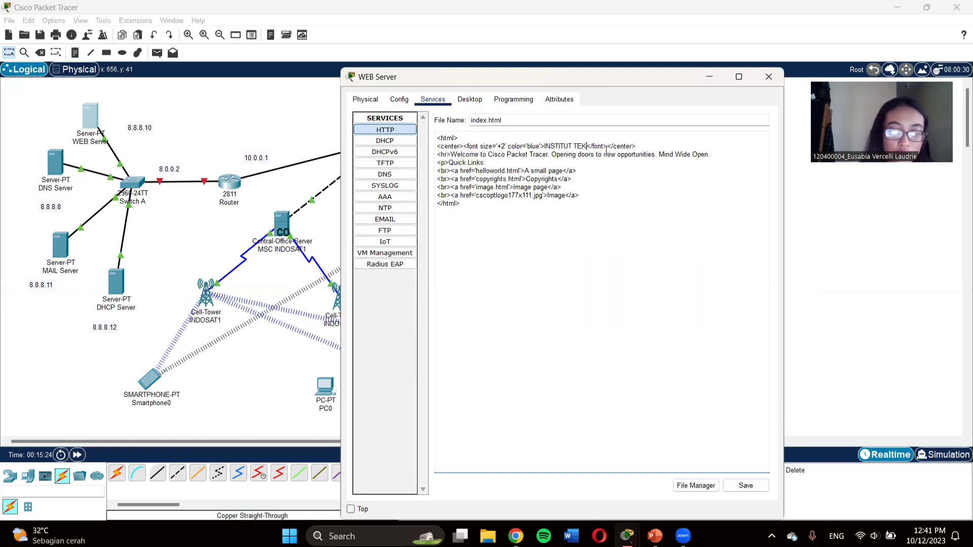
{"action": "type", "text": "NOLOGI SUMAT"}
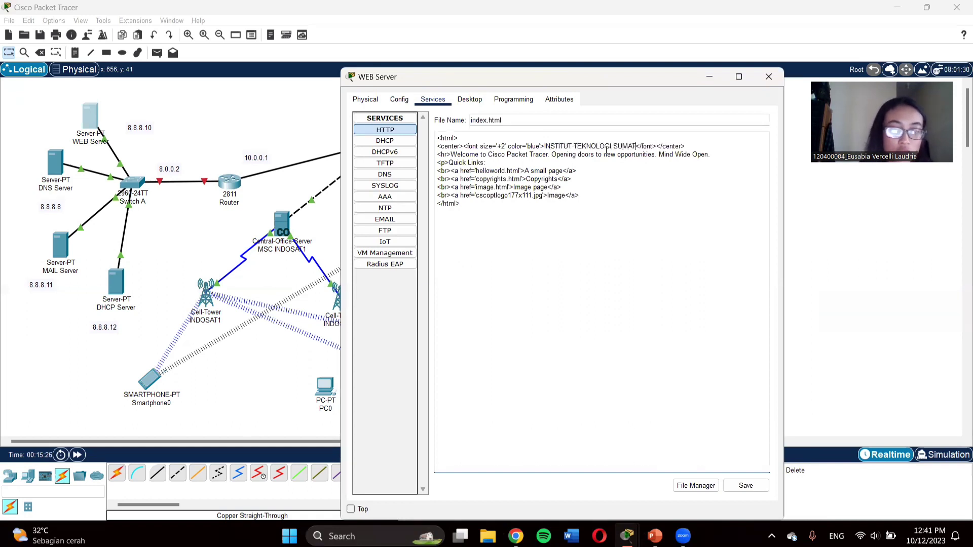
{"action": "type", "text": "ERA"}
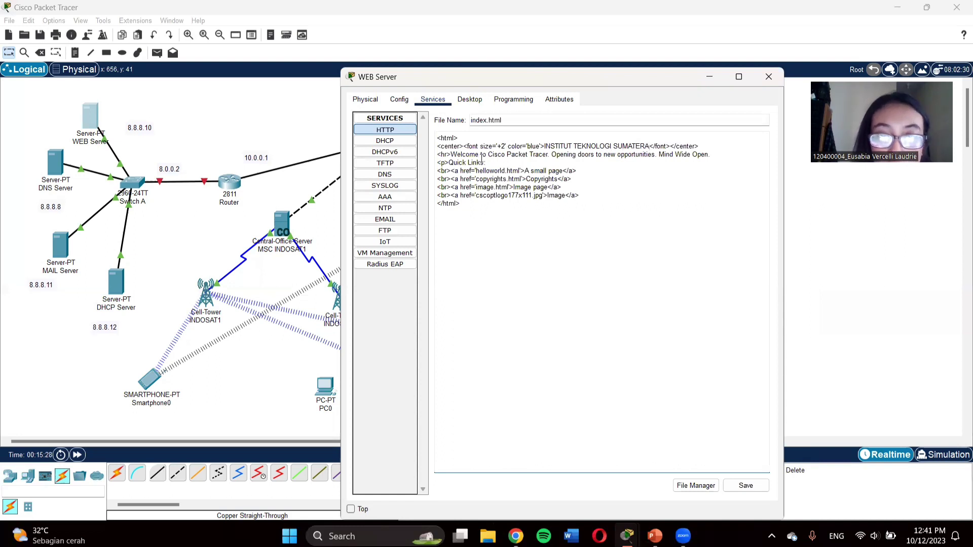
Step: Change the welcome sentence to read 'Welcome to WEBSITE ITERA'
{"action": "left_click_drag", "start_coordinate": [488, 154], "coordinate": [732, 153]}
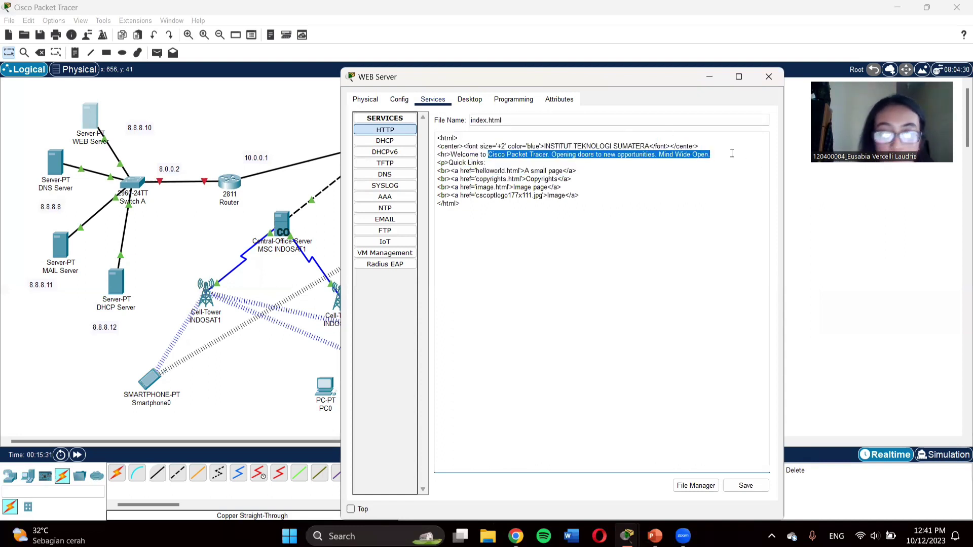
{"action": "type", "text": "WE"}
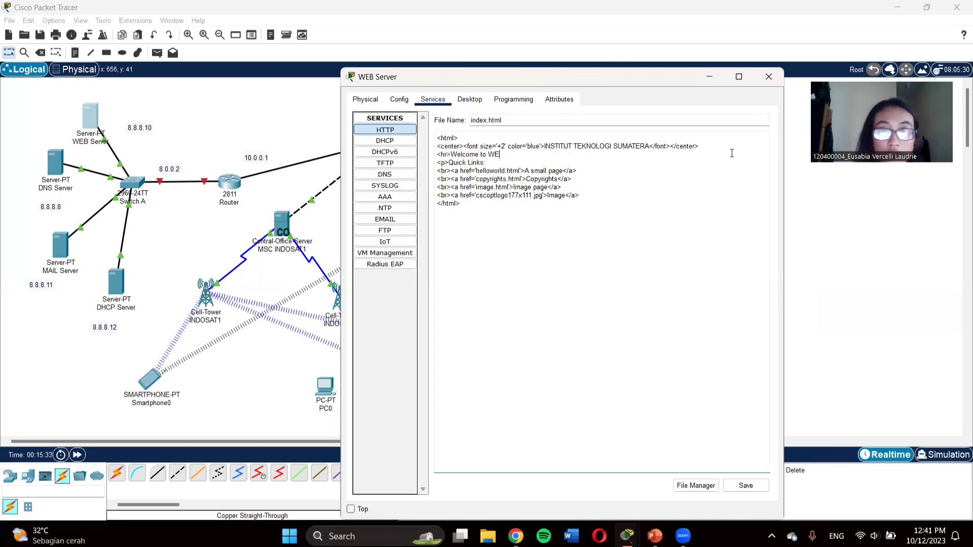
{"action": "type", "text": "BSITE"}
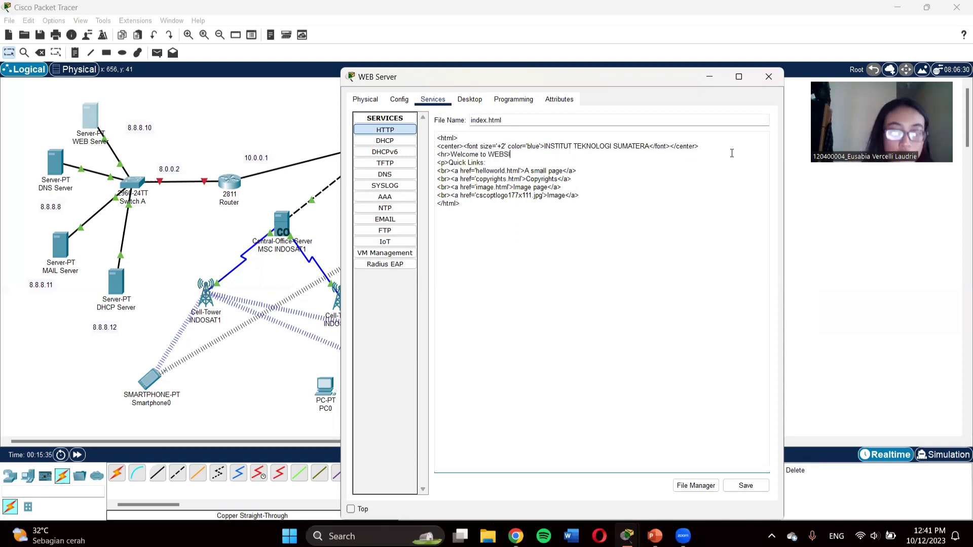
{"action": "type", "text": "A"}
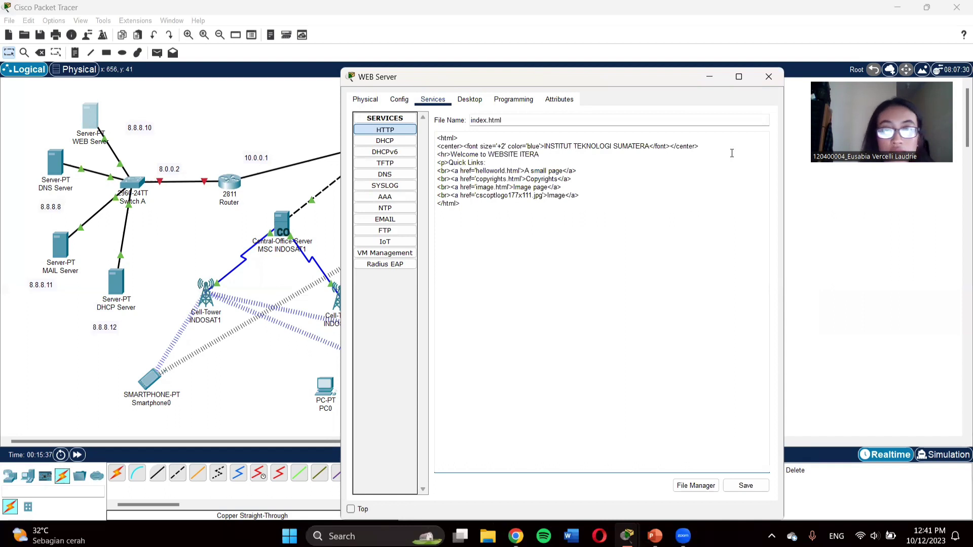
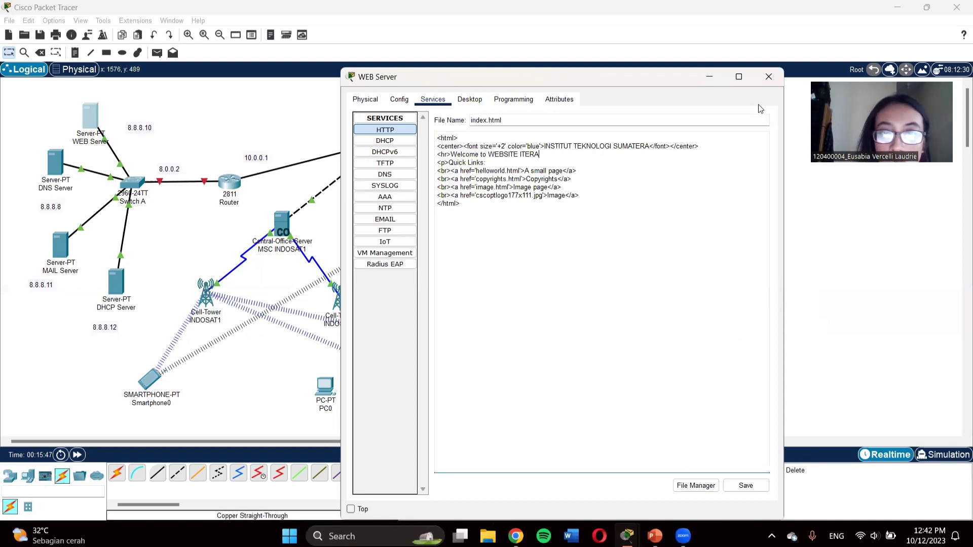
Step: Close the WEB Server window to return to the Logical topology view
{"action": "left_click", "coordinate": [771, 74]}
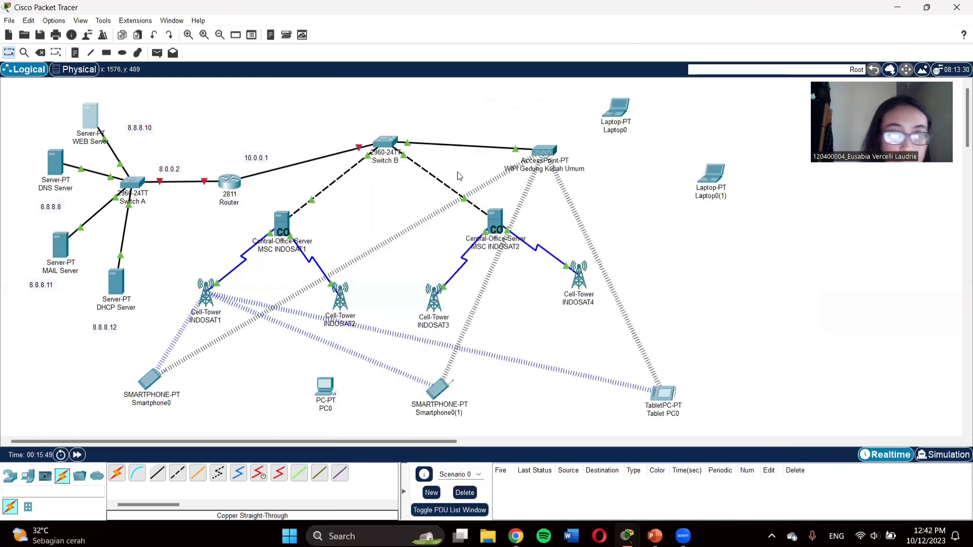
Step: Set the DNS Server's default gateway to 8.0.0.2 and its DNS server to 8.8.8.8
{"action": "left_click", "coordinate": [62, 162]}
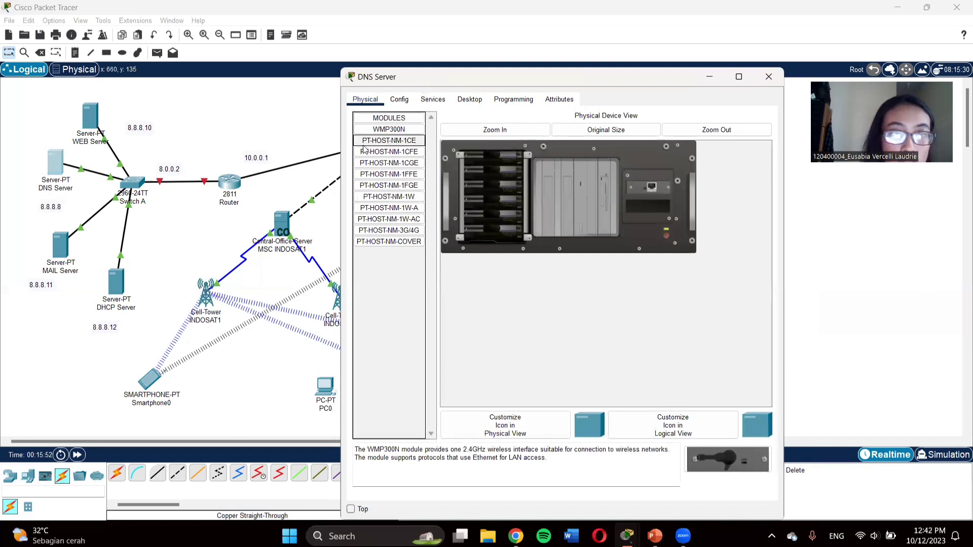
{"action": "left_click", "coordinate": [400, 99]}
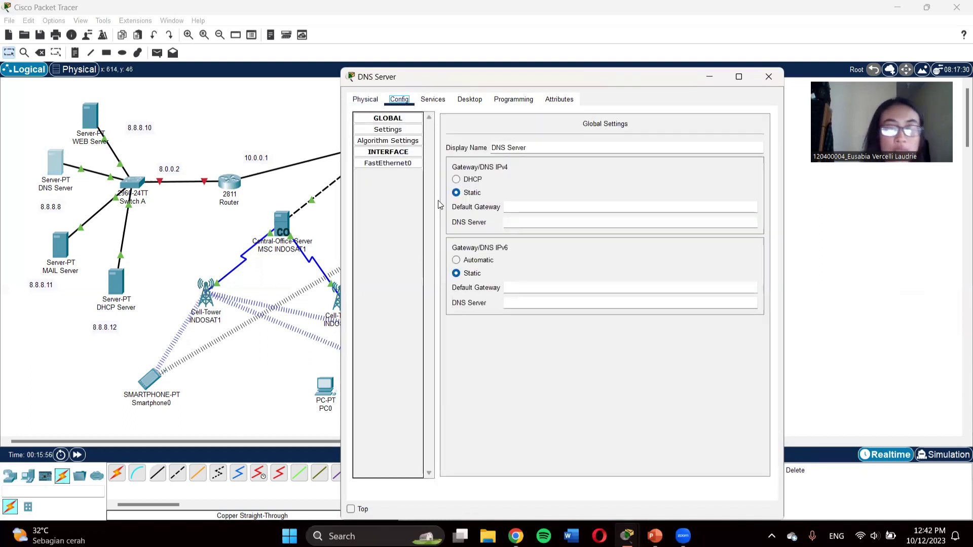
{"action": "left_click", "coordinate": [535, 207]}
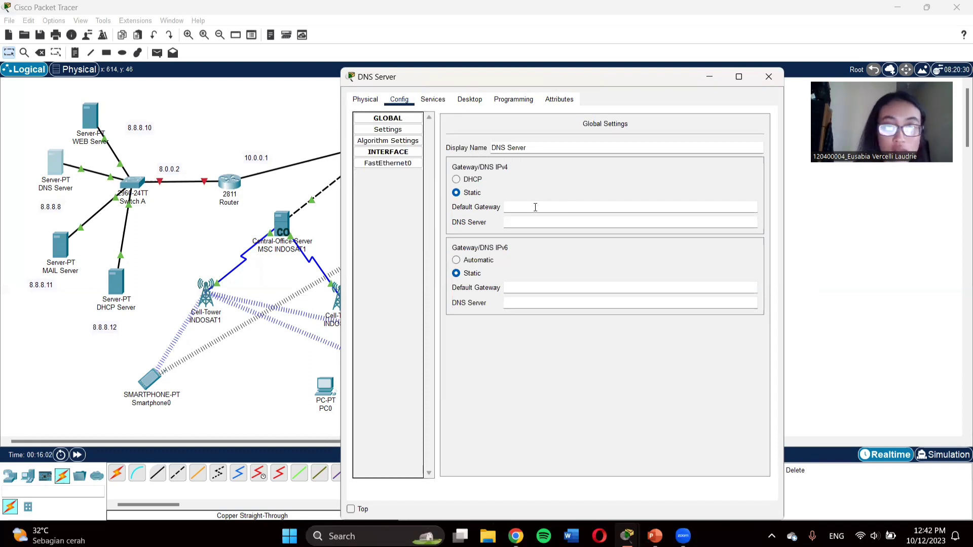
{"action": "type", "text": "8.8"}
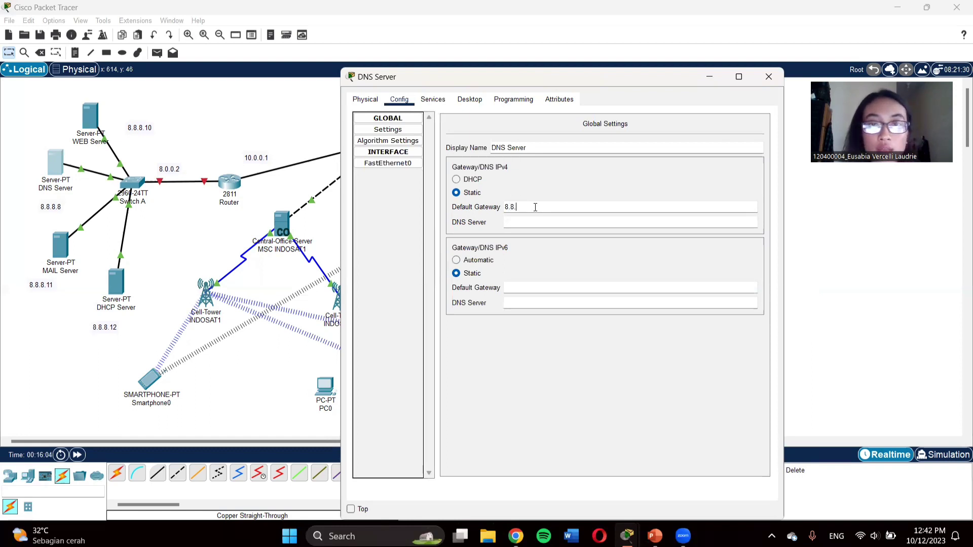
{"action": "type", "text": "."}
{"action": "key", "text": "BackSpace"}
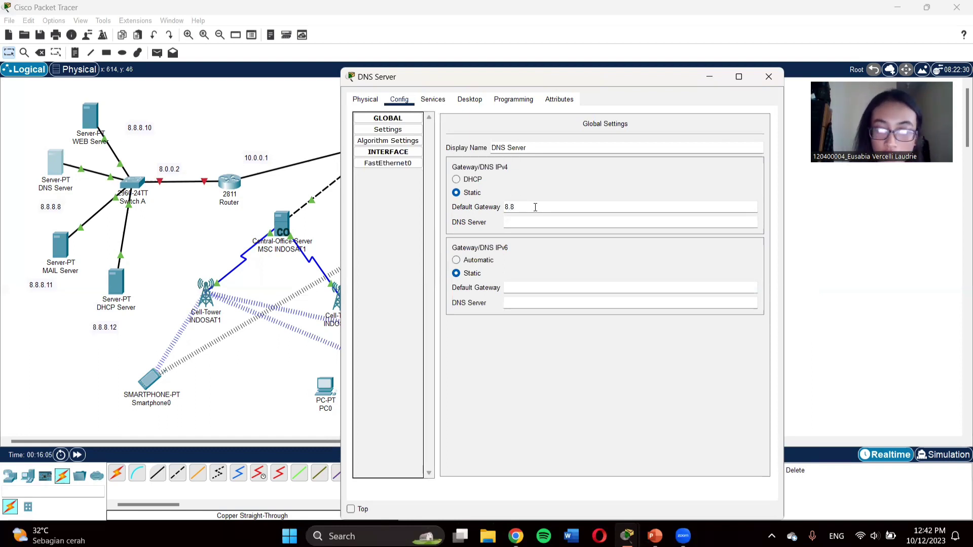
{"action": "key", "text": "BackSpace"}
{"action": "type", "text": "0.0.2"}
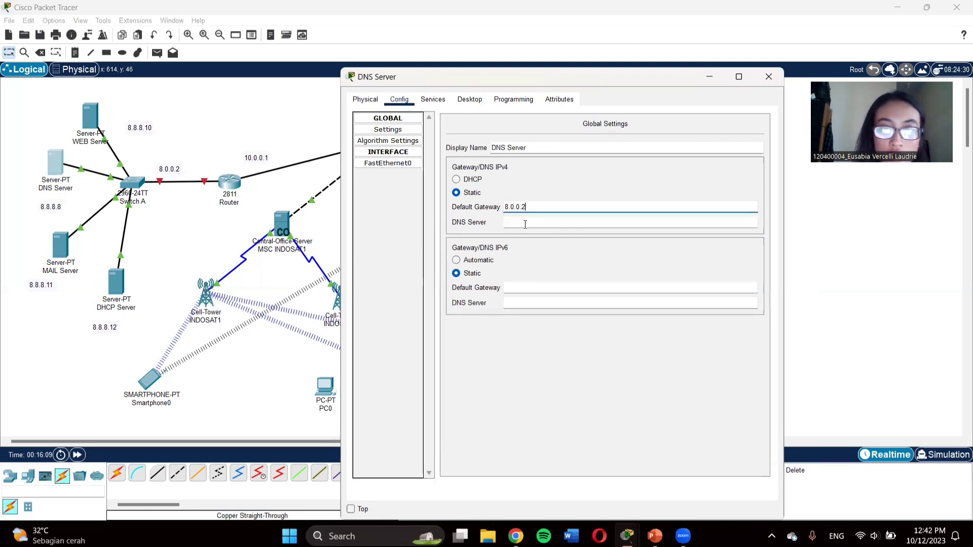
{"action": "left_click", "coordinate": [523, 221]}
{"action": "type", "text": "8.8.8.8"}
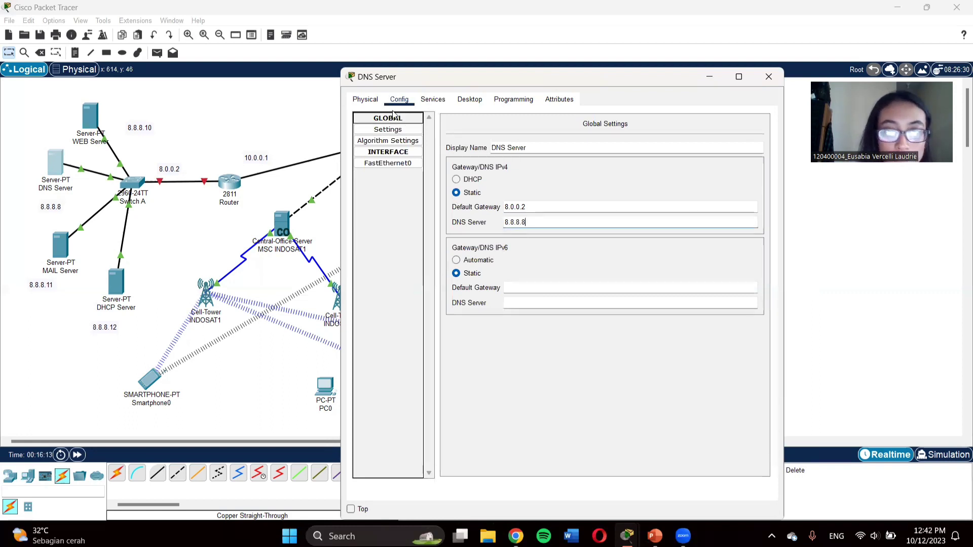
Step: Give the DNS Server's FastEthernet0 the address 8.8.8.8 with subnet mask 255.0.0.0
{"action": "left_click", "coordinate": [390, 164]}
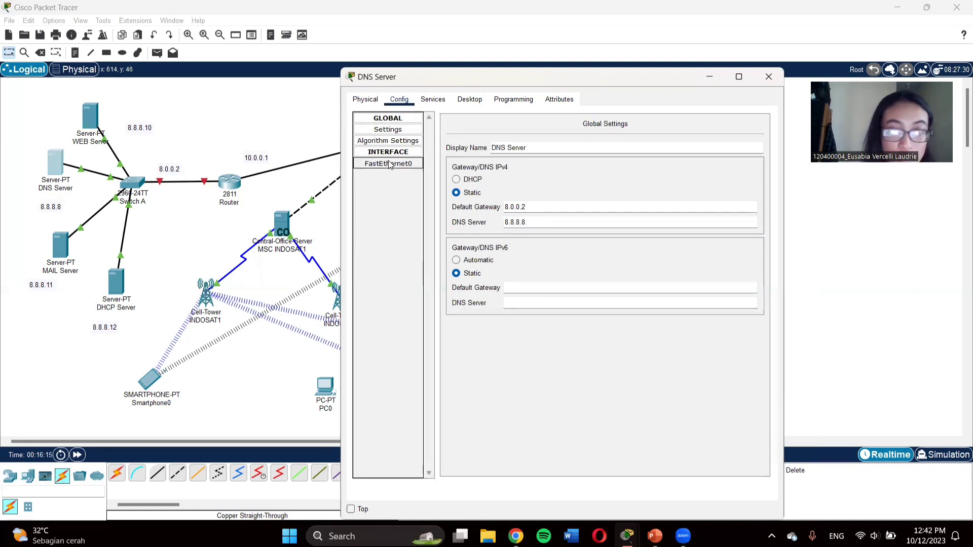
{"action": "left_click", "coordinate": [625, 213]}
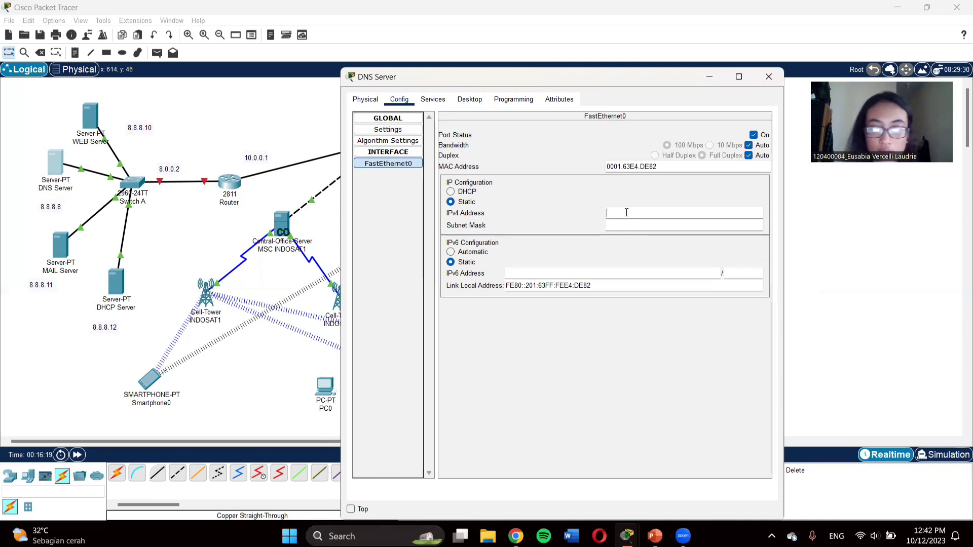
{"action": "type", "text": "8.8.8.8"}
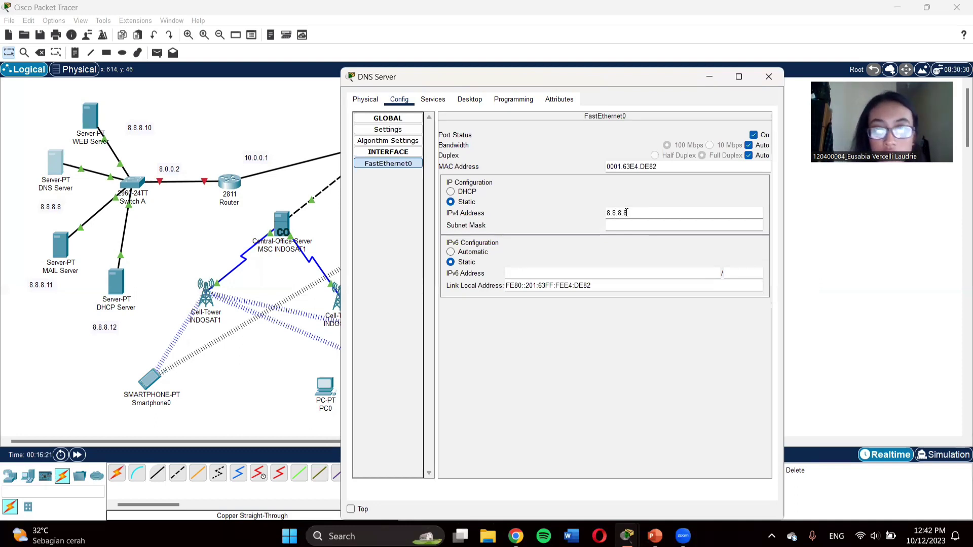
{"action": "left_click", "coordinate": [623, 226]}
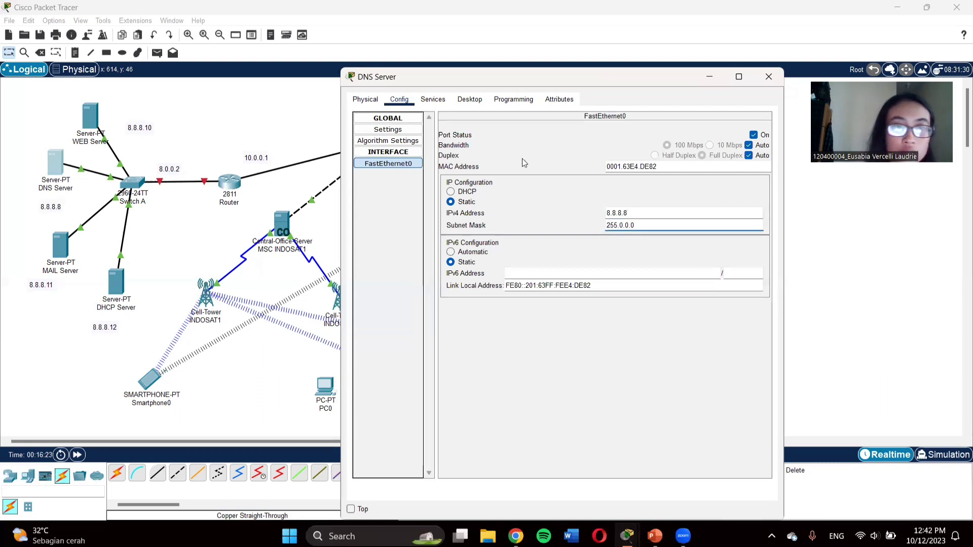
{"action": "left_click", "coordinate": [427, 99]}
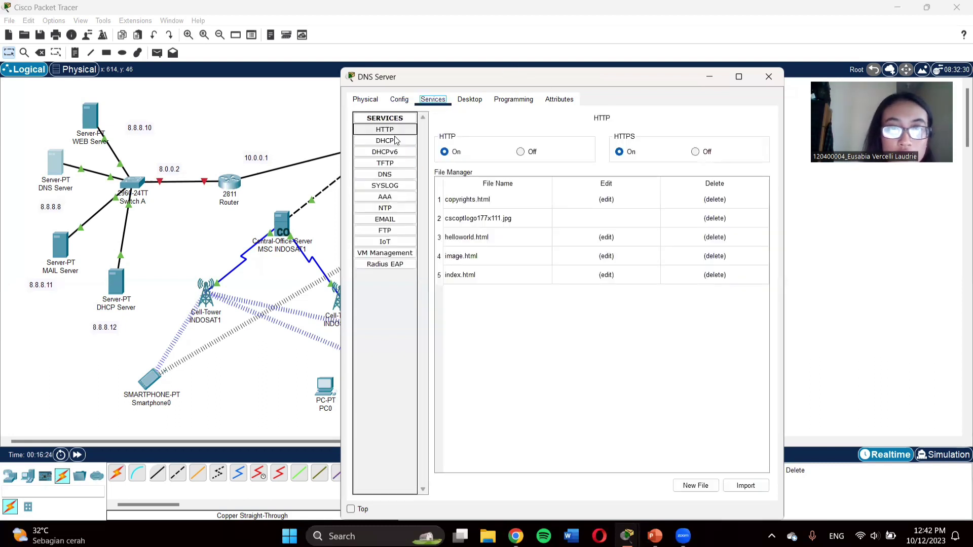
{"action": "left_click", "coordinate": [388, 175]}
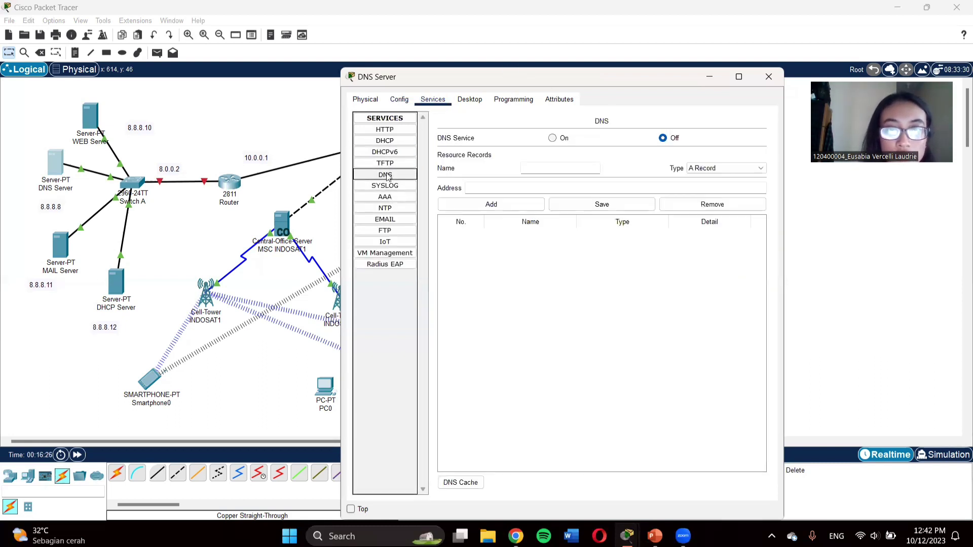
{"action": "left_click", "coordinate": [553, 138]}
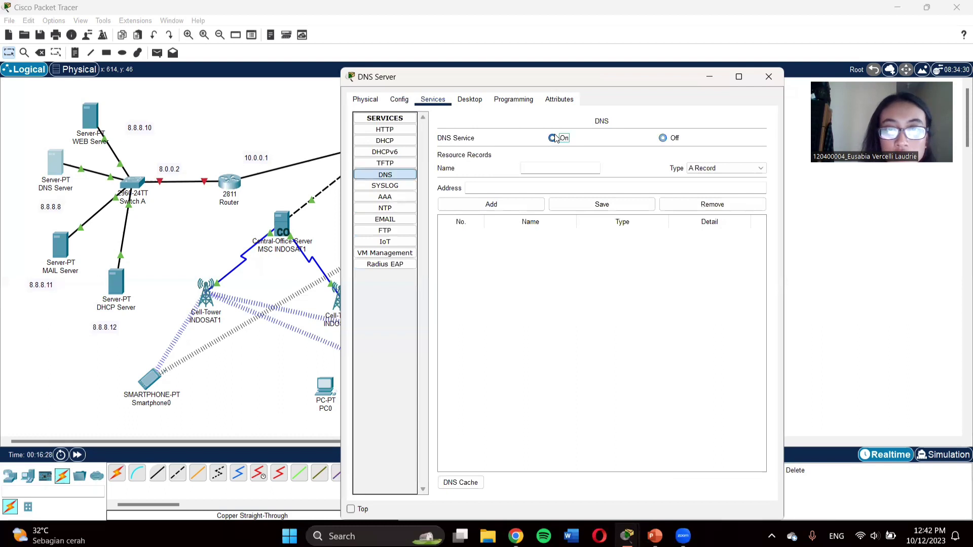
{"action": "left_click", "coordinate": [558, 168]}
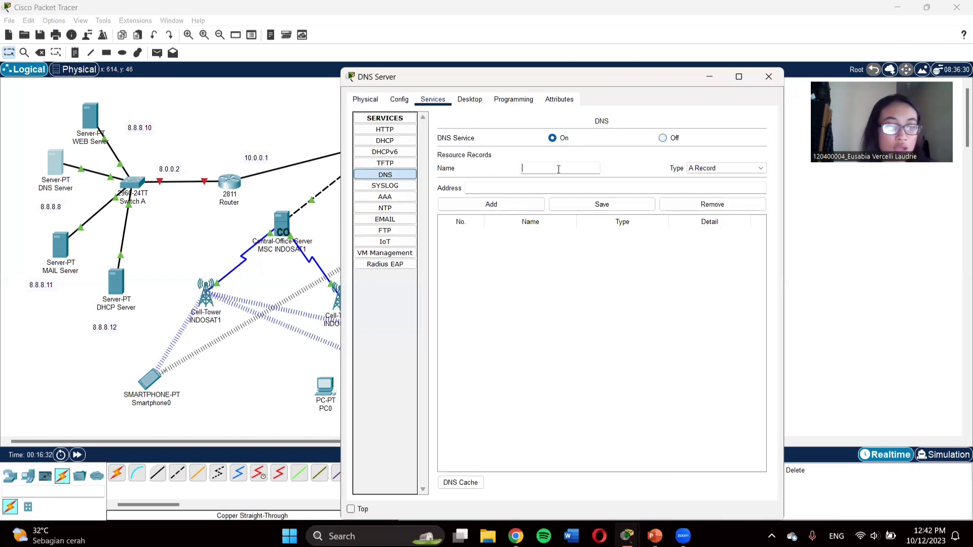
{"action": "type", "text": "www"}
{"action": "key", "text": "BackSpace"}
{"action": "key", "text": "BackSpace"}
{"action": "key", "text": "BackSpace"}
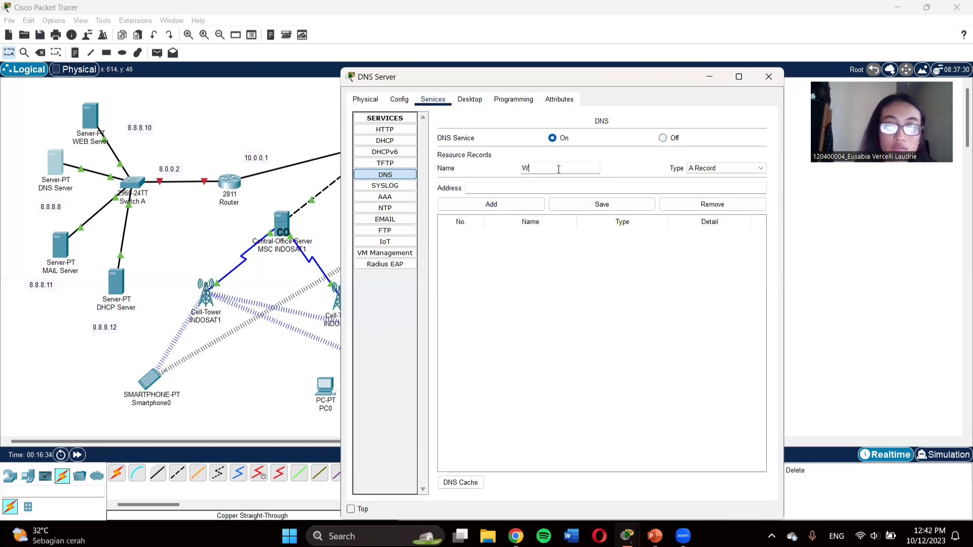
{"action": "type", "text": "www"}
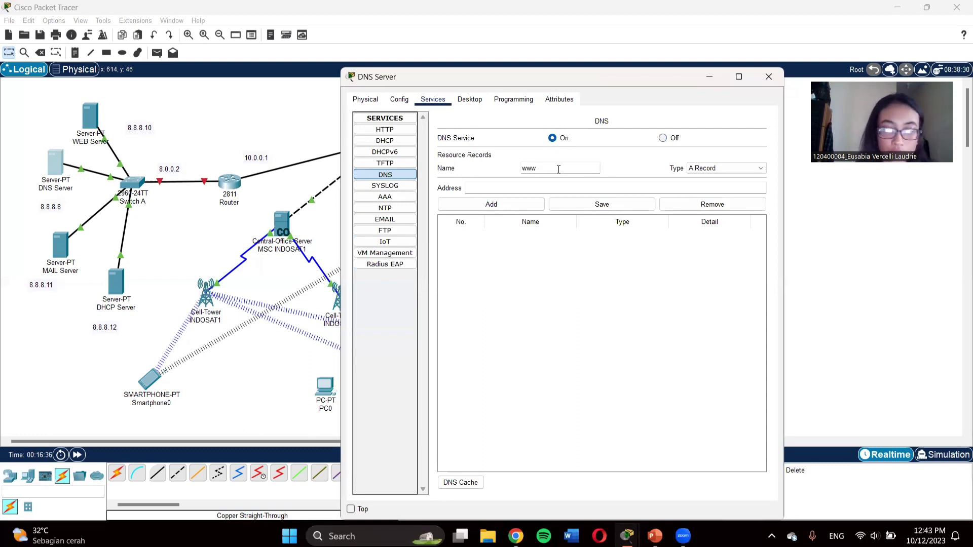
{"action": "type", "text": ".itera"}
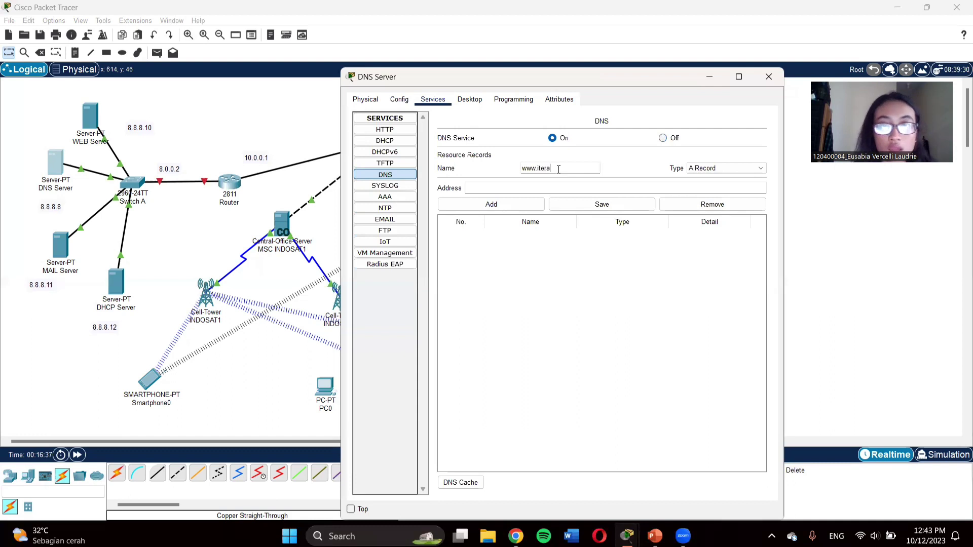
{"action": "type", "text": ".ac"}
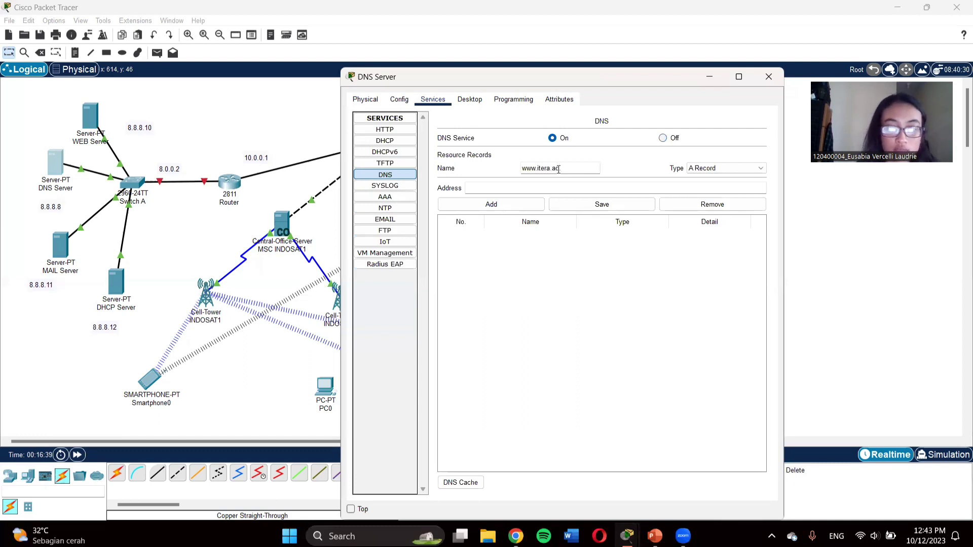
{"action": "type", "text": ".id"}
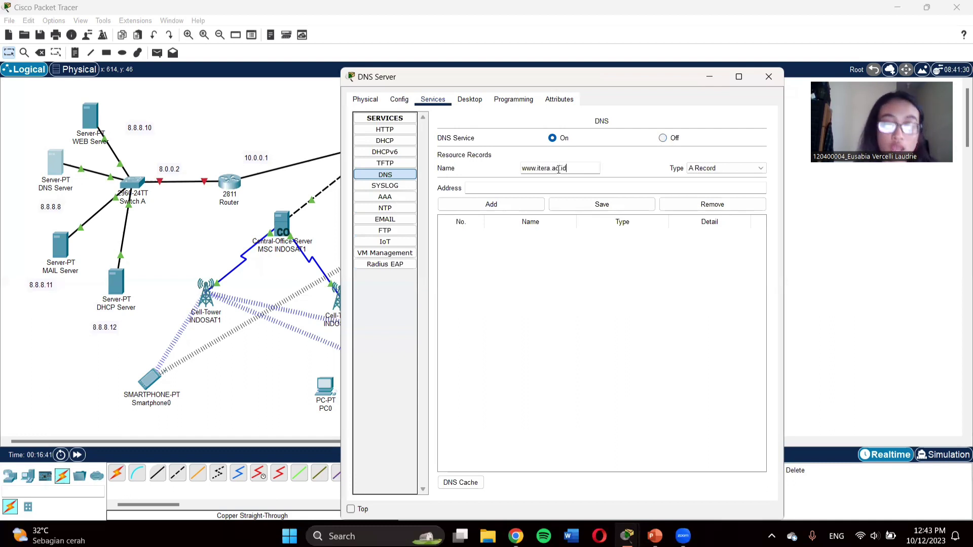
{"action": "left_click", "coordinate": [561, 186]}
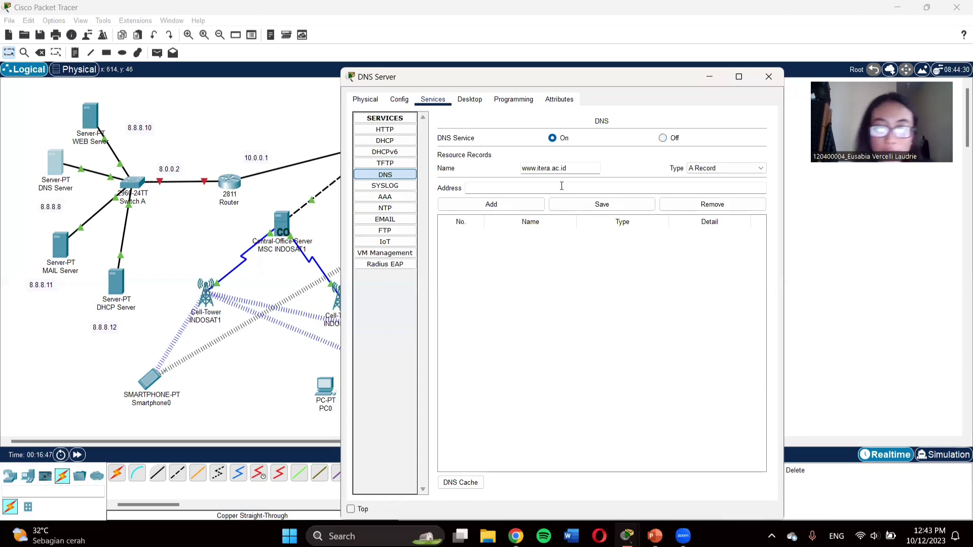
{"action": "type", "text": "8.8.8."}
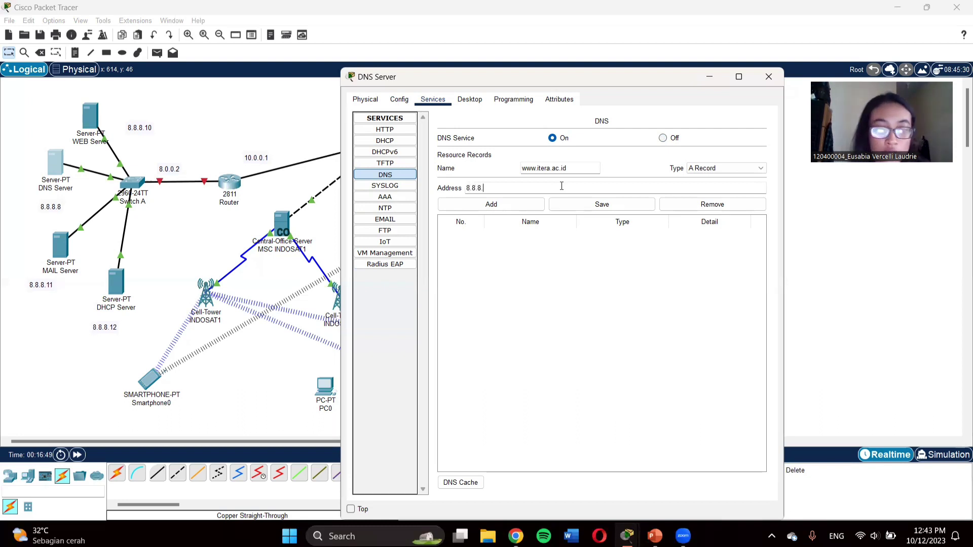
{"action": "type", "text": "10"}
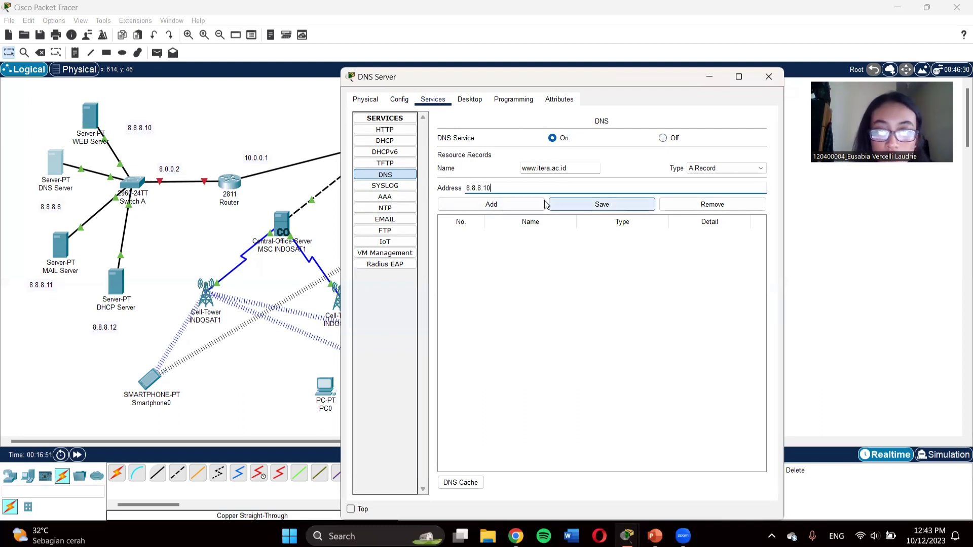
{"action": "left_click", "coordinate": [525, 204]}
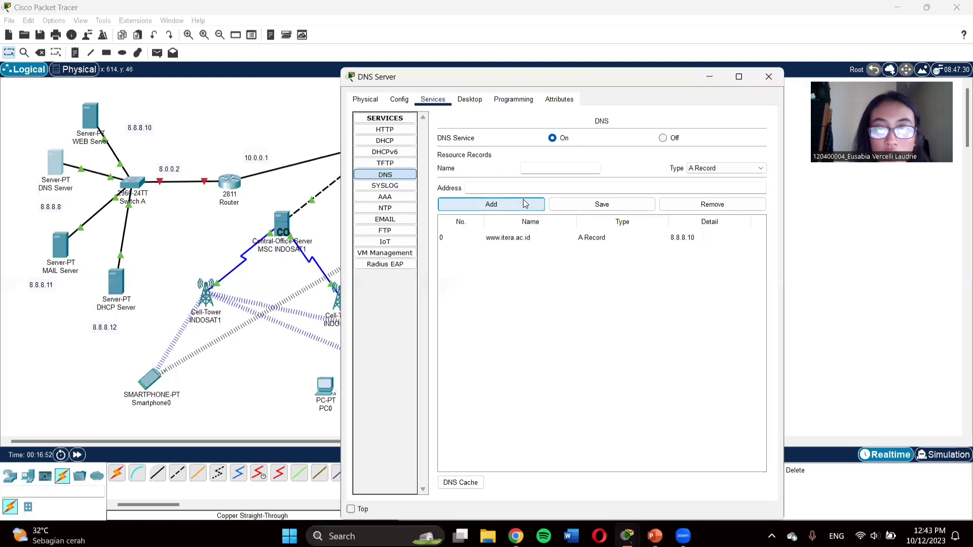
Step: Add a second A record mapping itera.ac.id to 8.8.8.11
{"action": "left_click", "coordinate": [537, 167]}
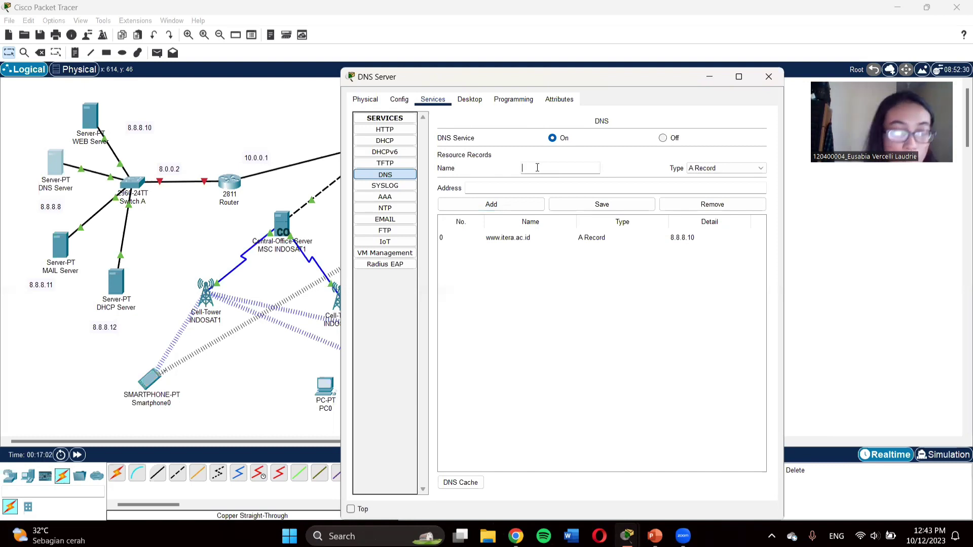
{"action": "type", "text": "itera"}
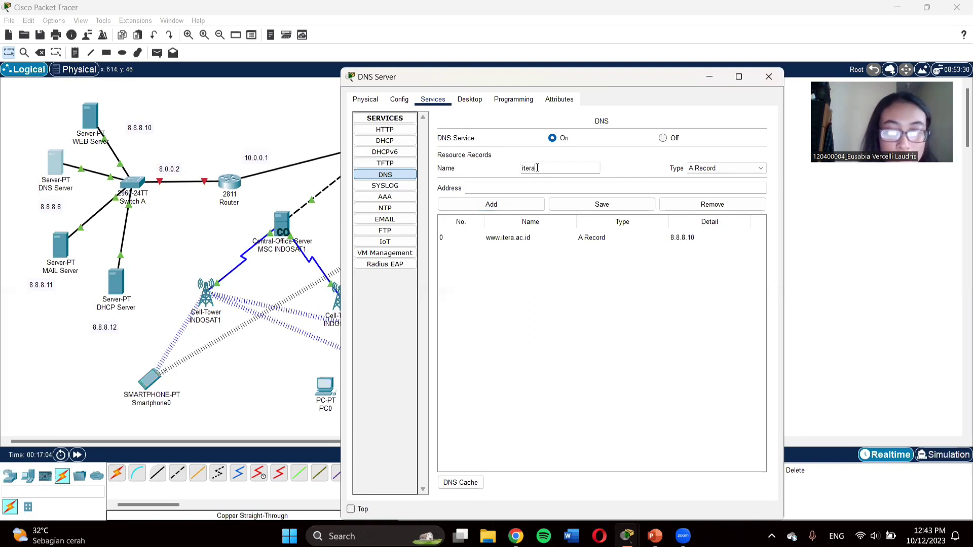
{"action": "type", "text": ".ac.id"}
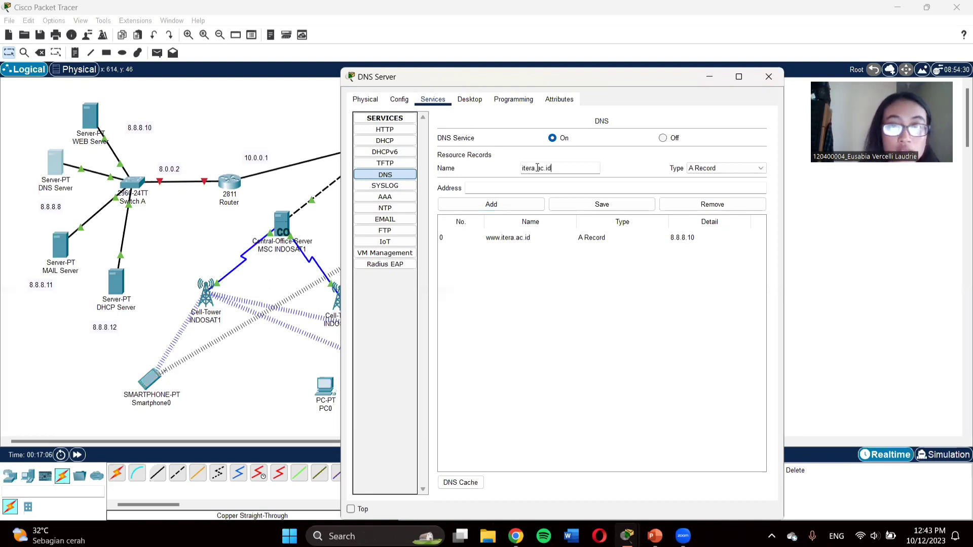
{"action": "left_click", "coordinate": [513, 187]}
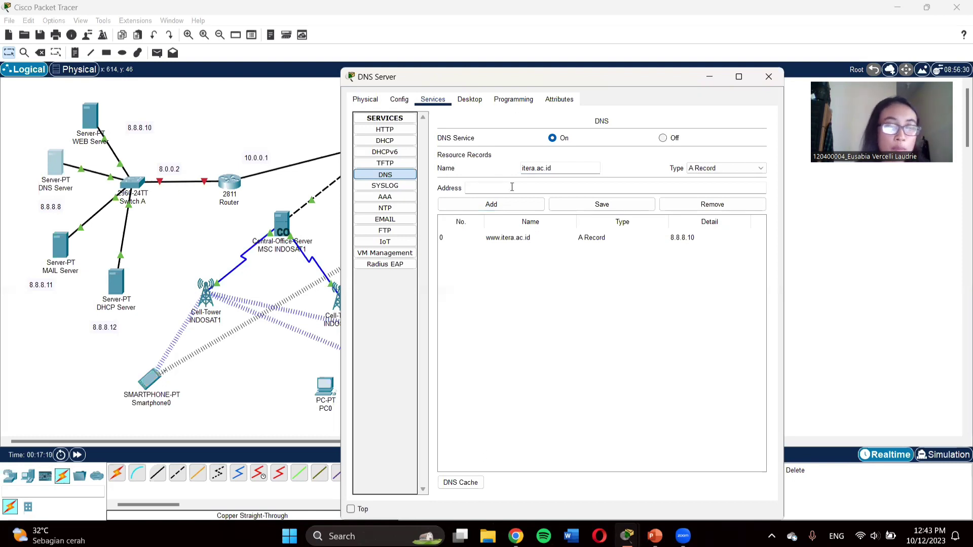
{"action": "type", "text": "8.8.8"}
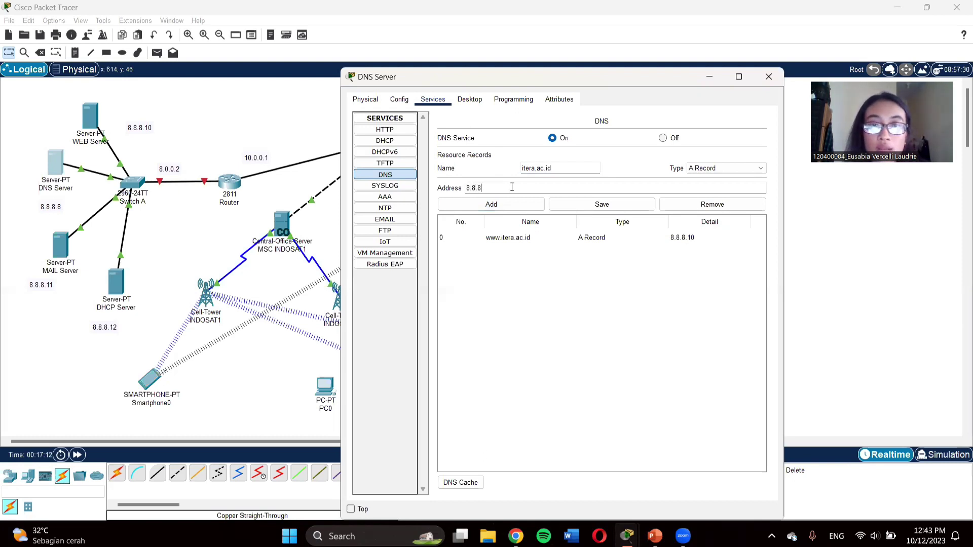
{"action": "type", "text": ".11"}
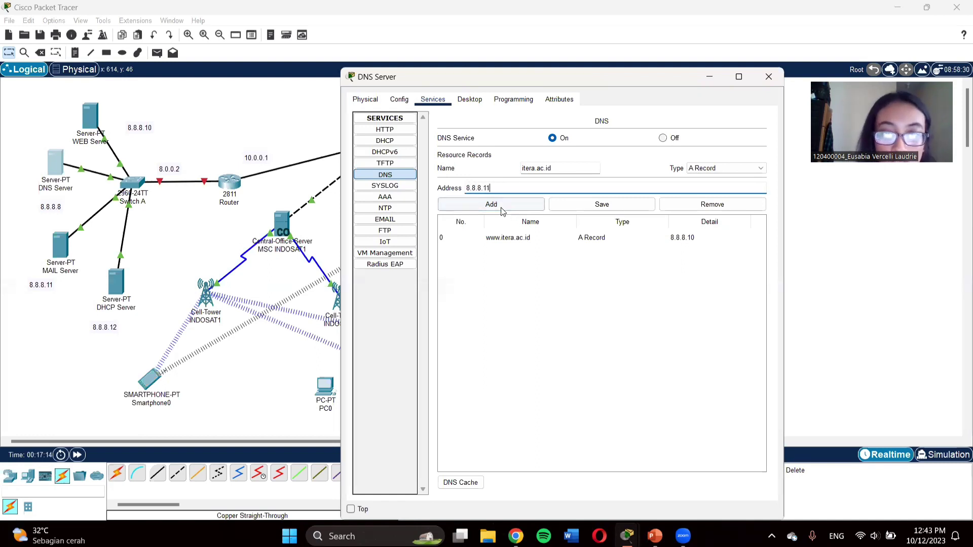
{"action": "left_click", "coordinate": [501, 206]}
Step: Dismiss the empty-name error and close the DNS Server window
{"action": "left_click", "coordinate": [574, 208]}
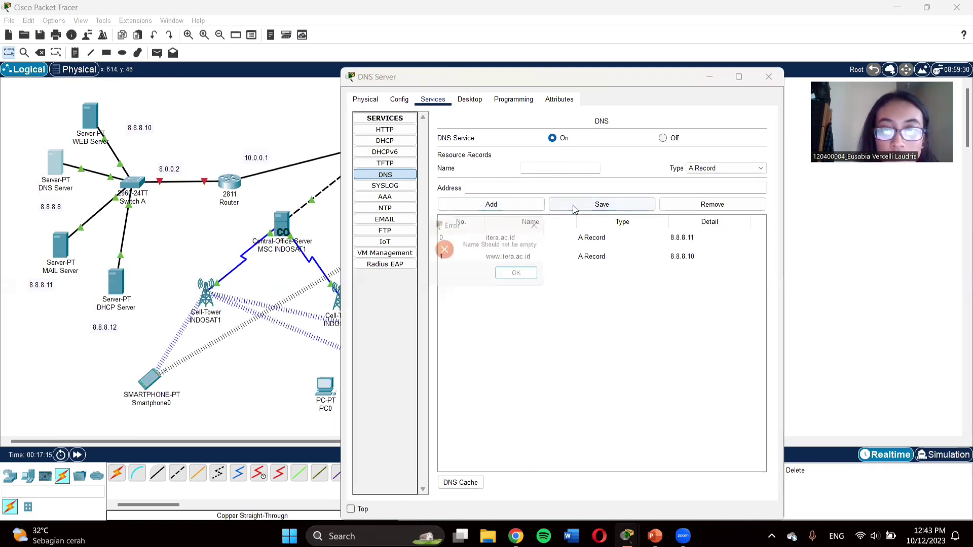
{"action": "left_click", "coordinate": [519, 275]}
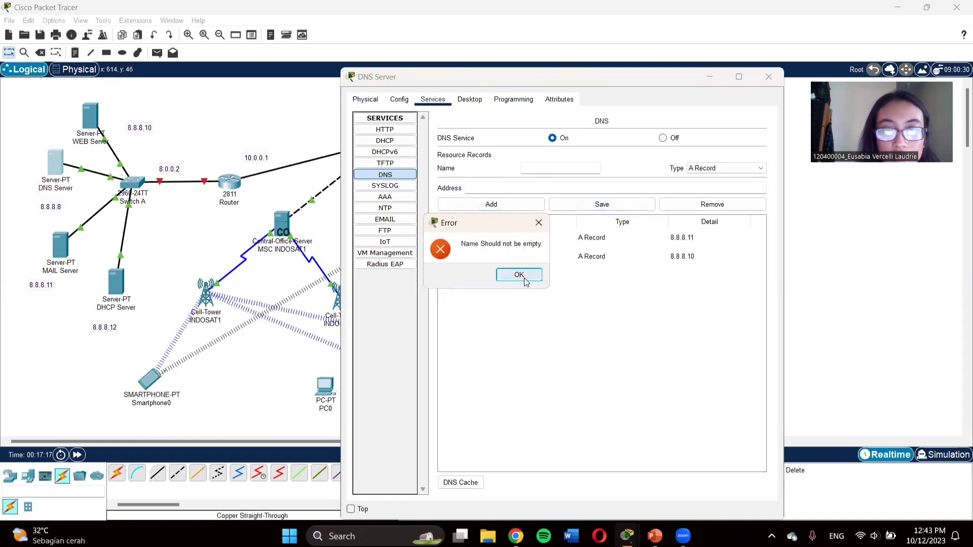
{"action": "left_click", "coordinate": [777, 77]}
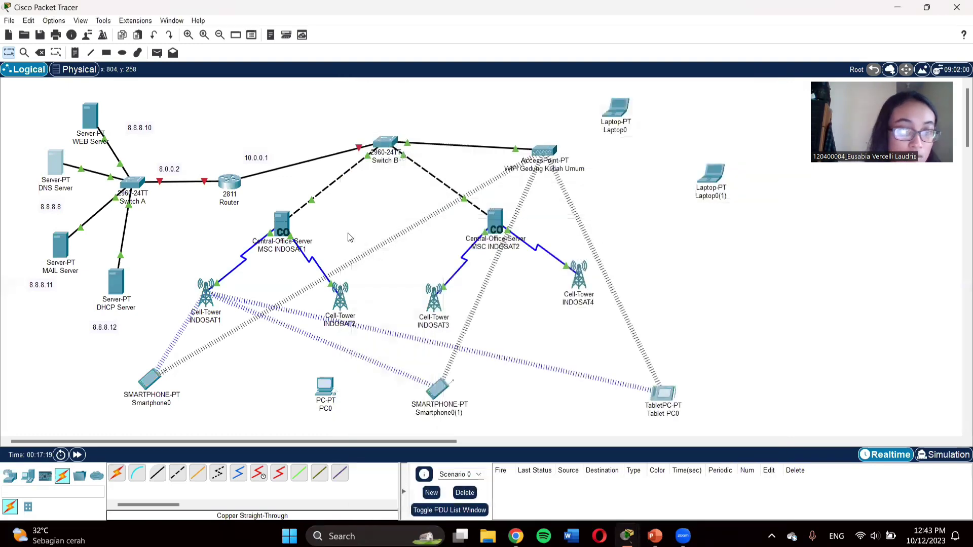
Step: On the MAIL Server, set the default gateway to 8.0.0.2 and DNS to 8.8.8.8
{"action": "left_click", "coordinate": [61, 247]}
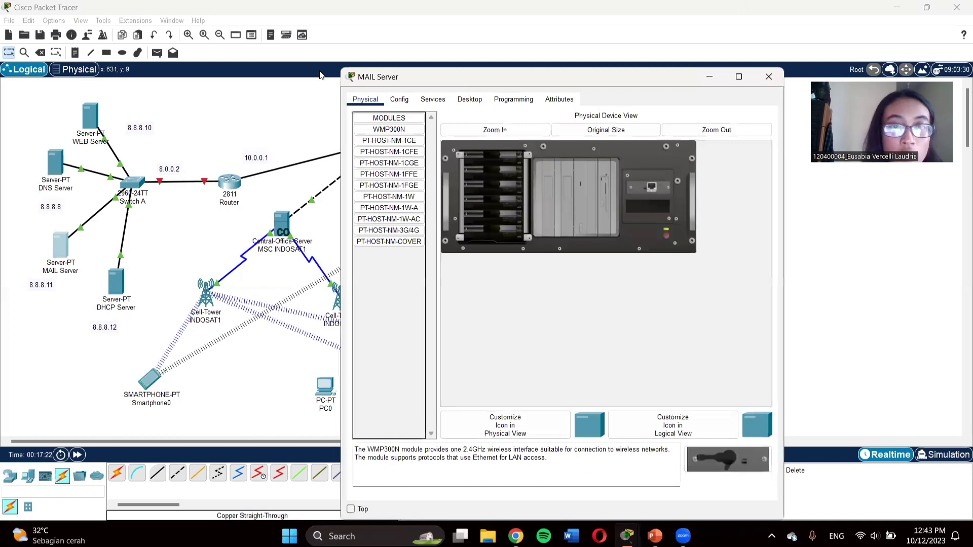
{"action": "left_click", "coordinate": [401, 101]}
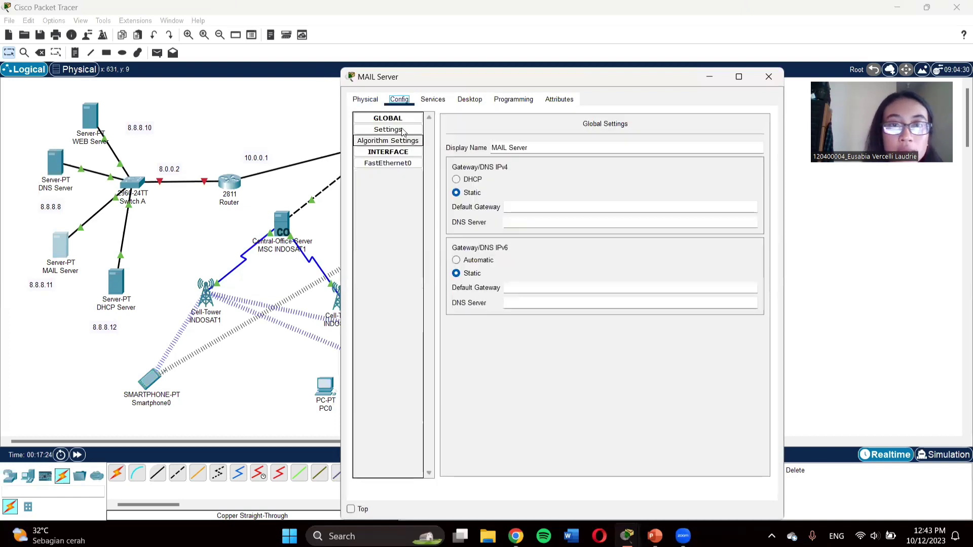
{"action": "left_click", "coordinate": [519, 209]}
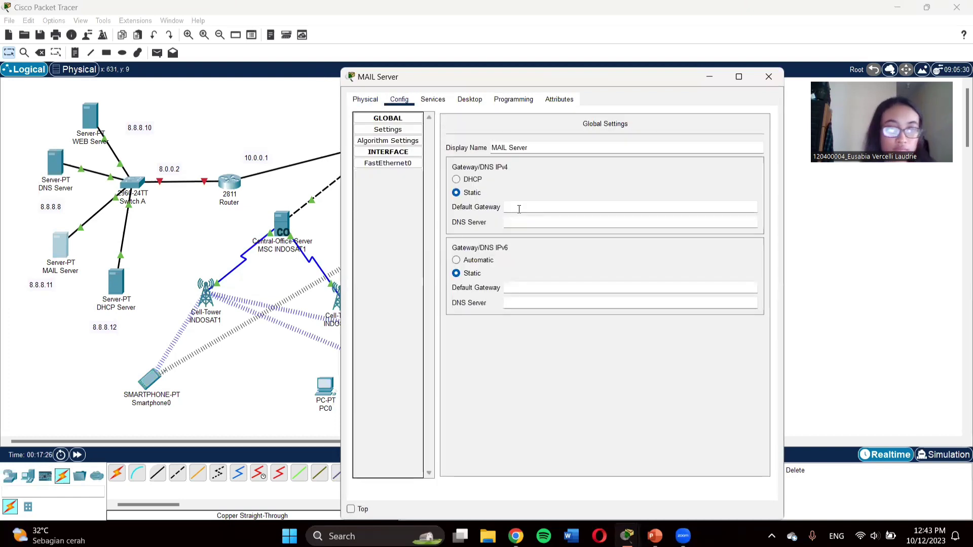
{"action": "type", "text": "8"}
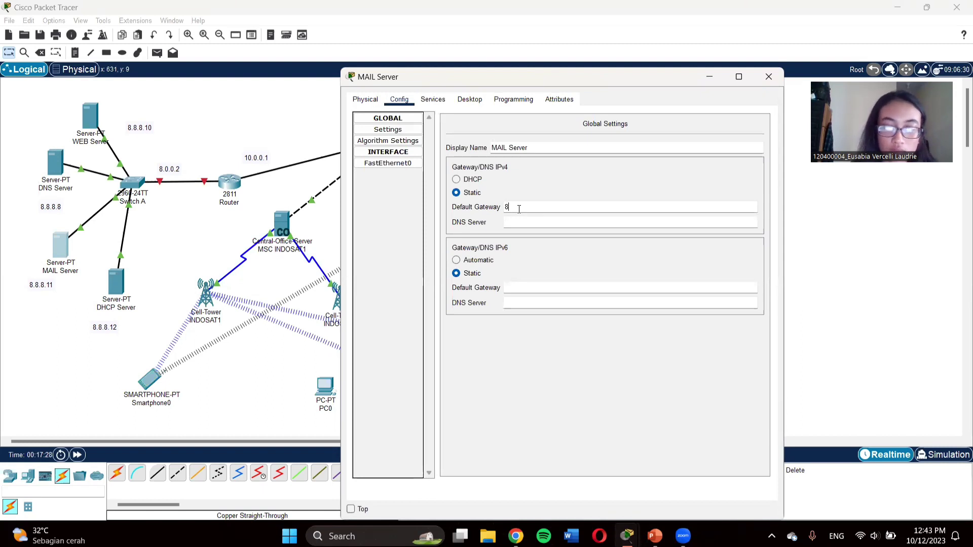
{"action": "type", "text": ".0.0.2"}
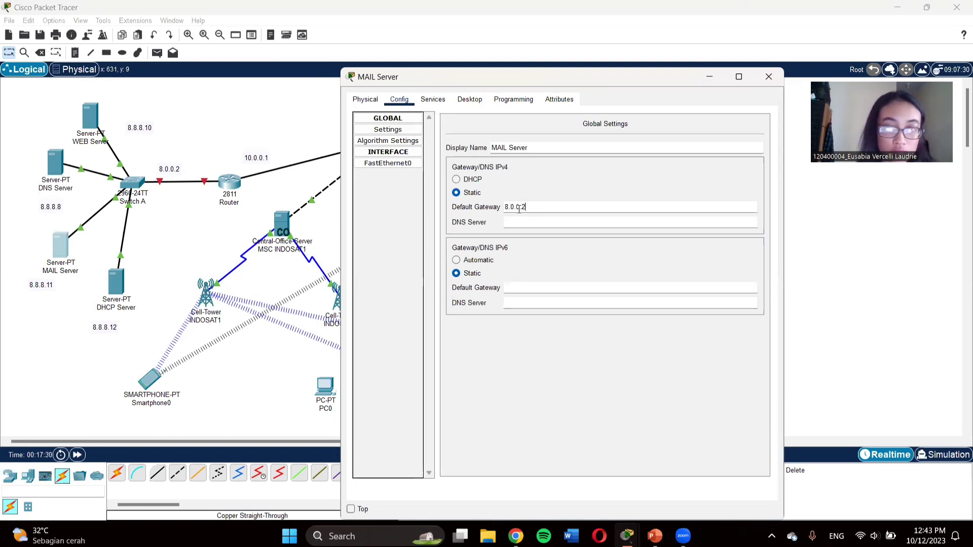
{"action": "left_click", "coordinate": [515, 222]}
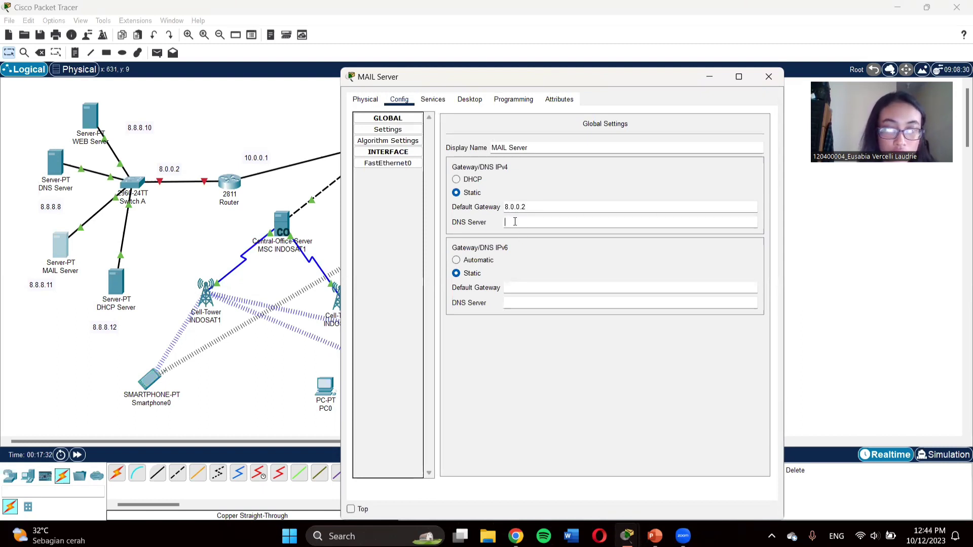
{"action": "type", "text": "8.8.8.8"}
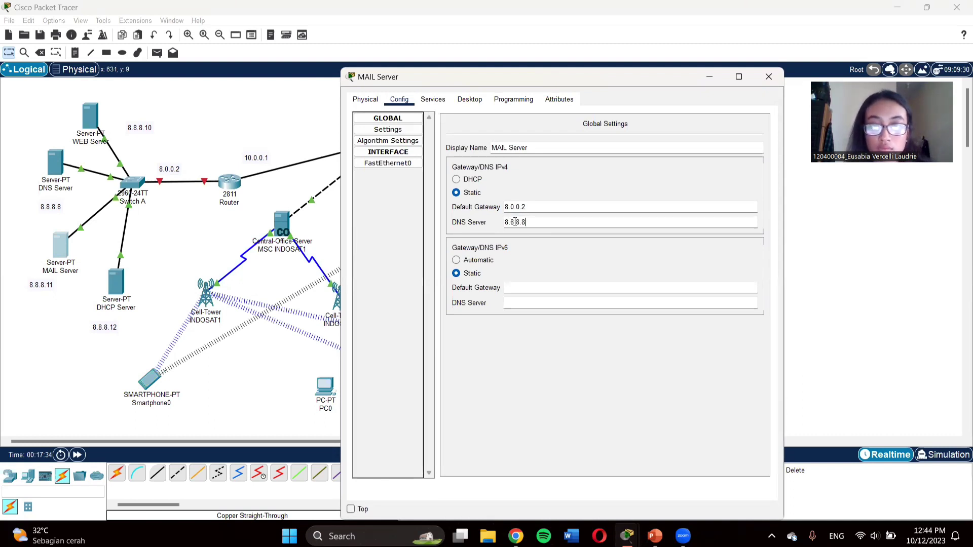
Step: Give the MAIL Server's FastEthernet0 address 8.8.8.11 with subnet mask 255.0.0.0
{"action": "left_click", "coordinate": [389, 163]}
{"action": "left_click", "coordinate": [633, 218]}
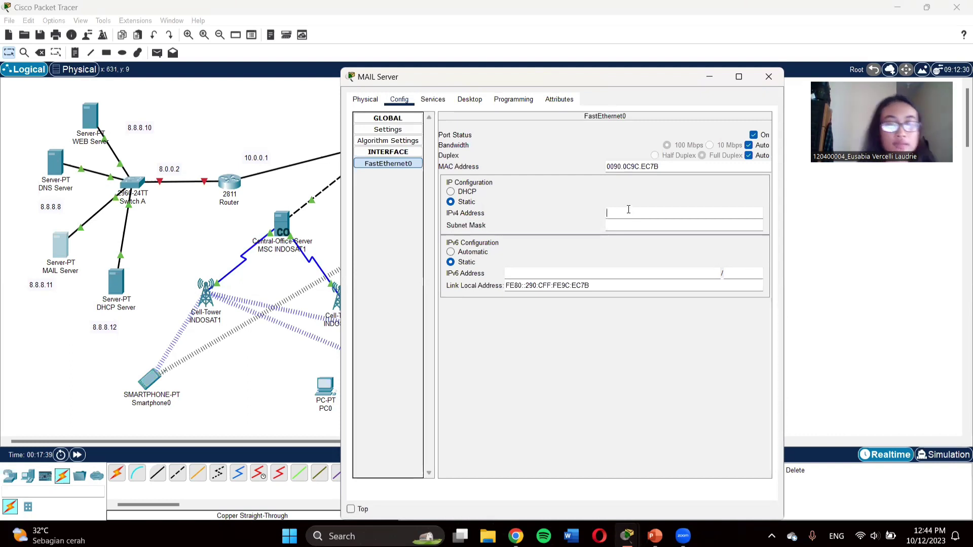
{"action": "type", "text": "8.8.8.11"}
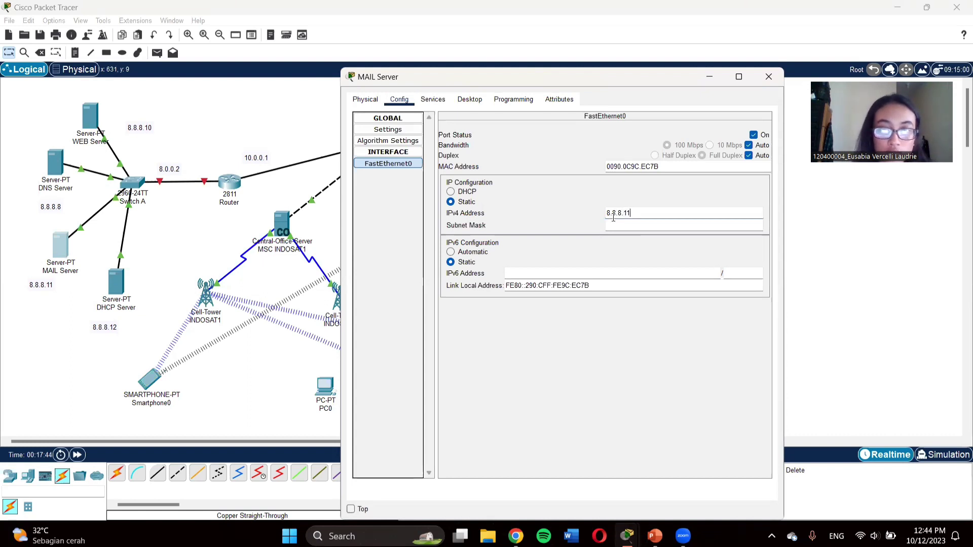
{"action": "left_click", "coordinate": [615, 225]}
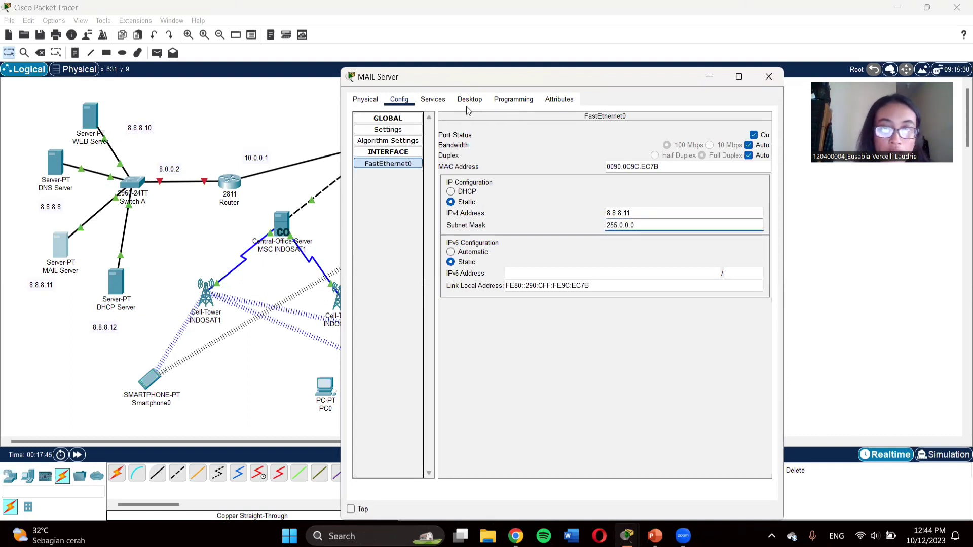
{"action": "left_click", "coordinate": [423, 101]}
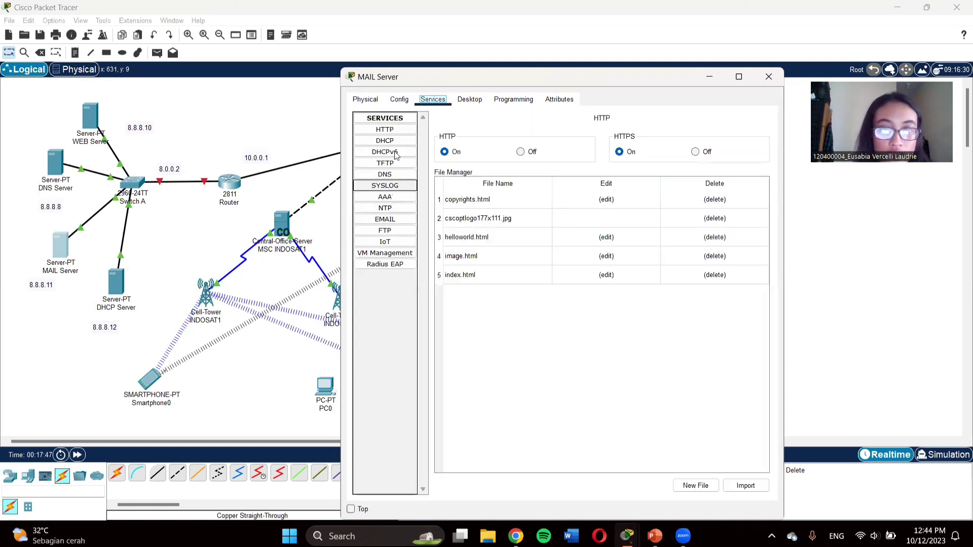
Step: Open the MAIL Server's EMAIL service page and place the cursor in the Domain Name field
{"action": "left_click", "coordinate": [385, 220]}
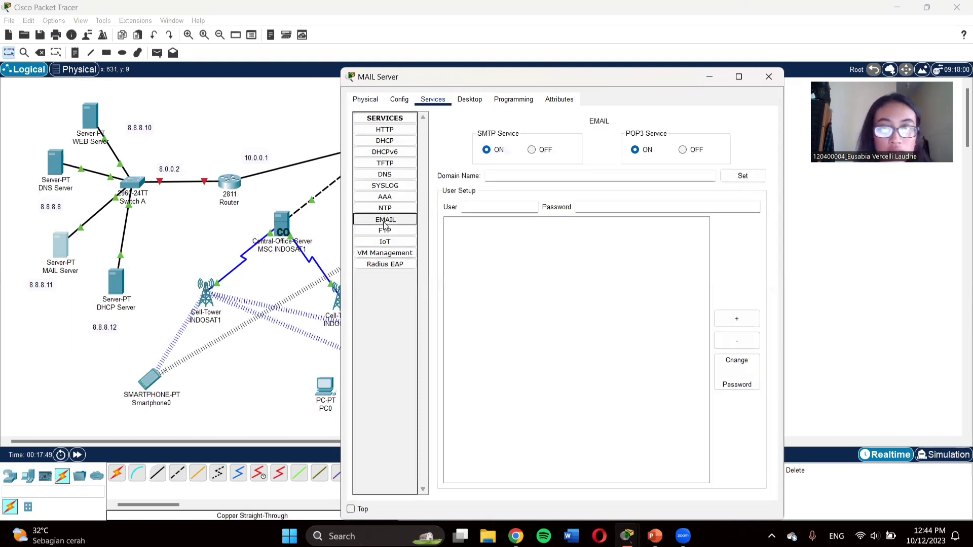
{"action": "left_click", "coordinate": [493, 175]}
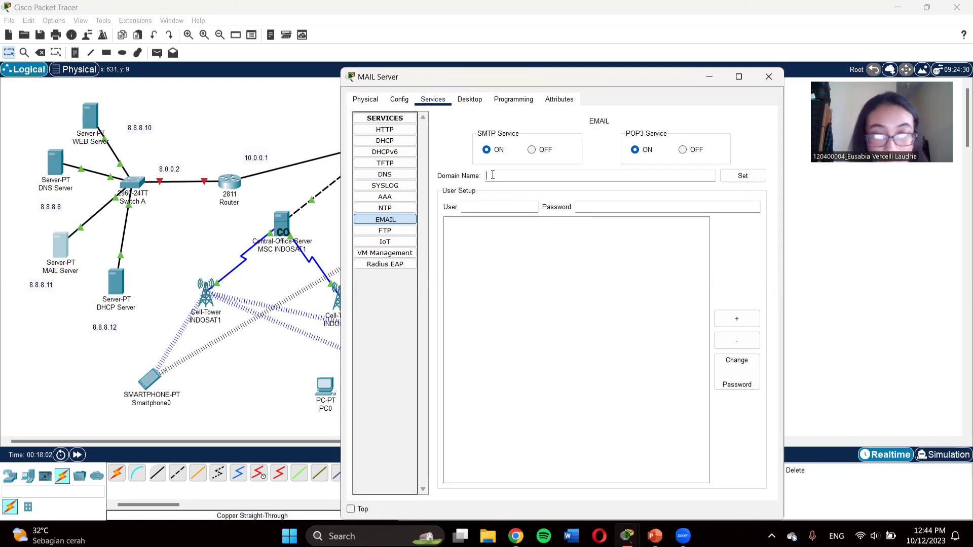
Step: Put the cursor back in the MAIL Server's Domain Name field
{"action": "left_click", "coordinate": [493, 175]}
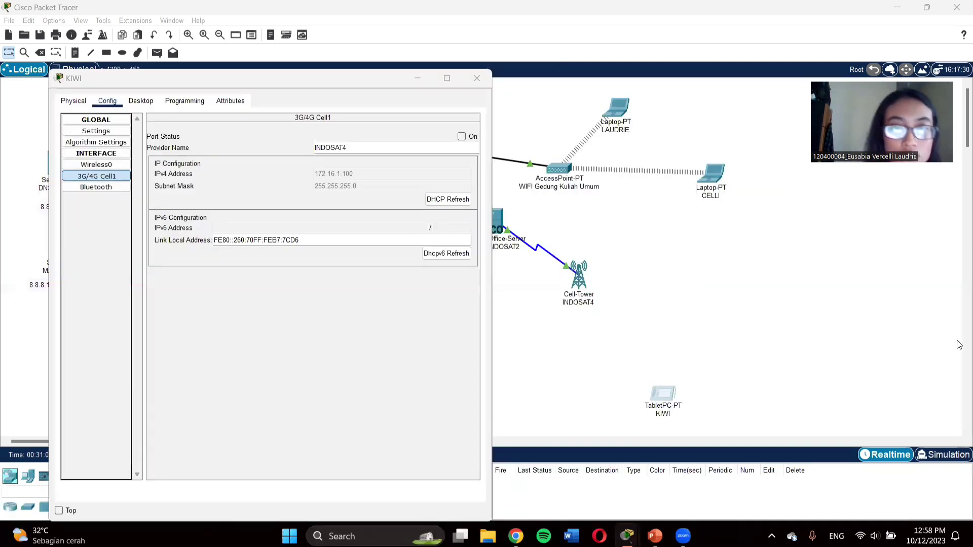
Step: Turn on KIWI's cellular port, confirm its DHCP gateway and DNS settings, then close its window
{"action": "left_click", "coordinate": [462, 137]}
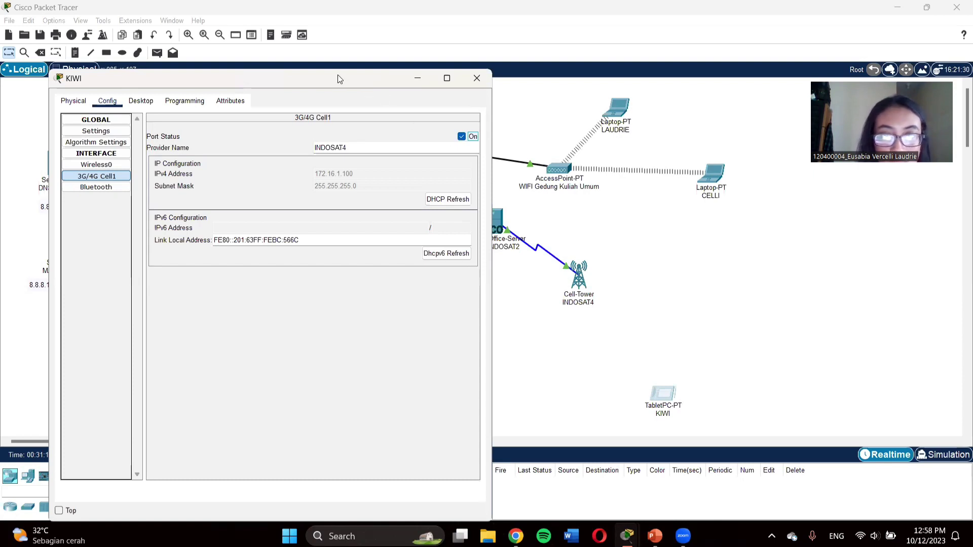
{"action": "left_click_drag", "start_coordinate": [339, 79], "coordinate": [413, 90]}
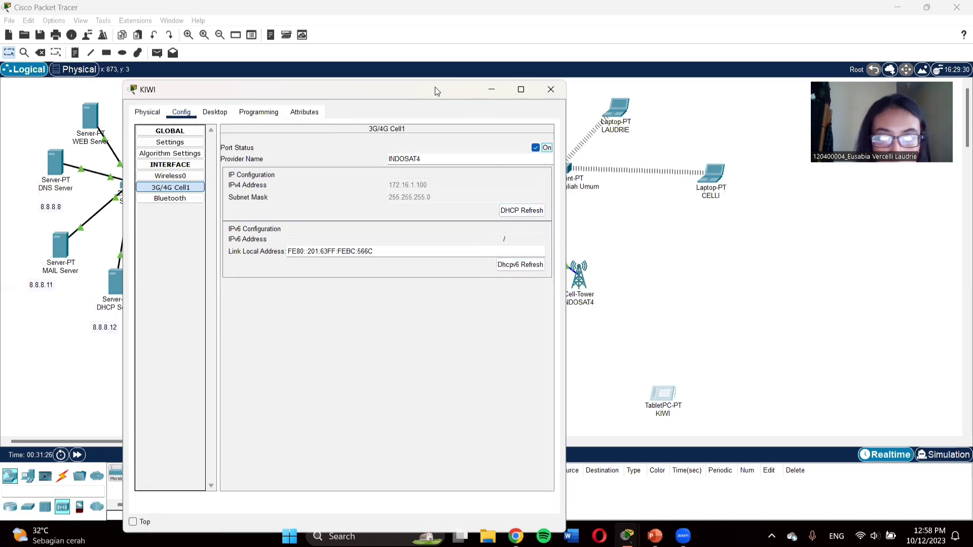
{"action": "left_click_drag", "start_coordinate": [435, 90], "coordinate": [425, 73]}
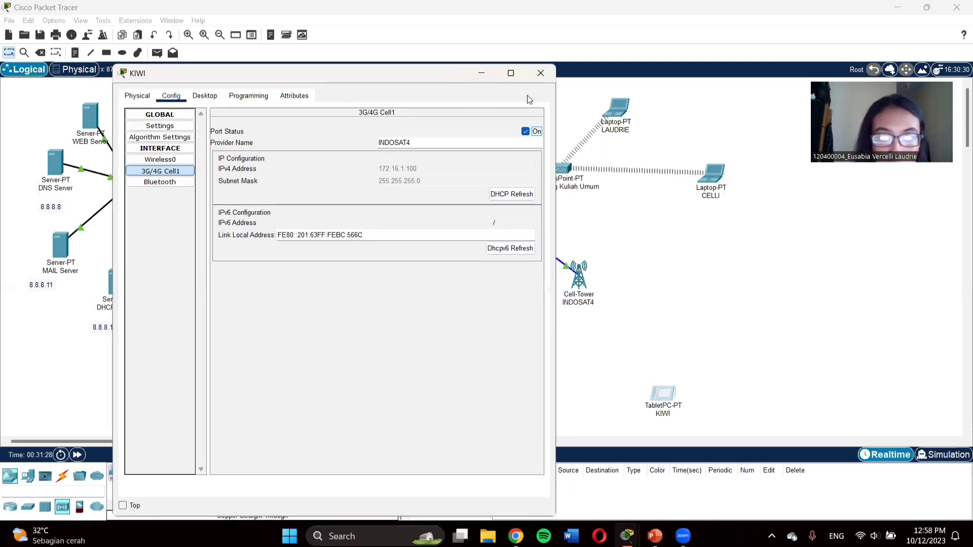
{"action": "left_click", "coordinate": [154, 116]}
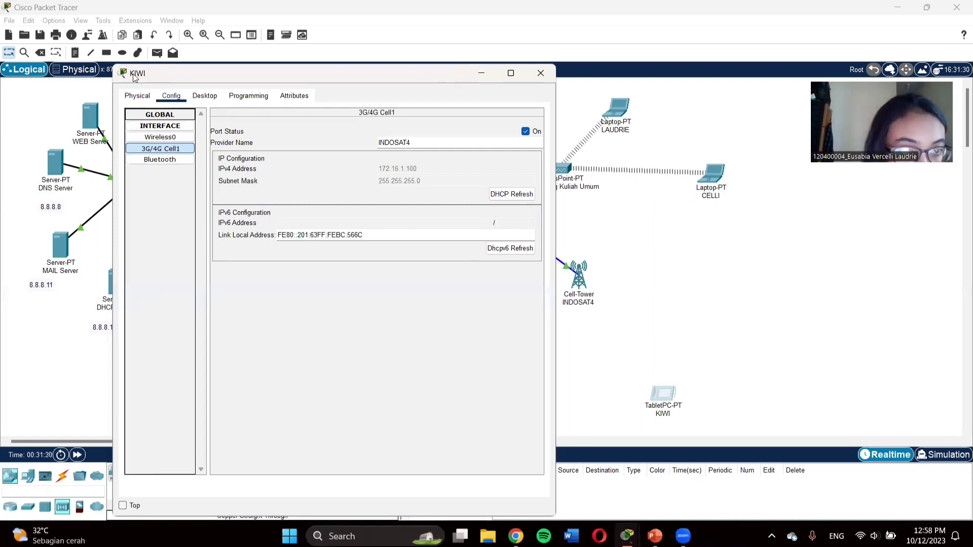
{"action": "left_click", "coordinate": [139, 97]}
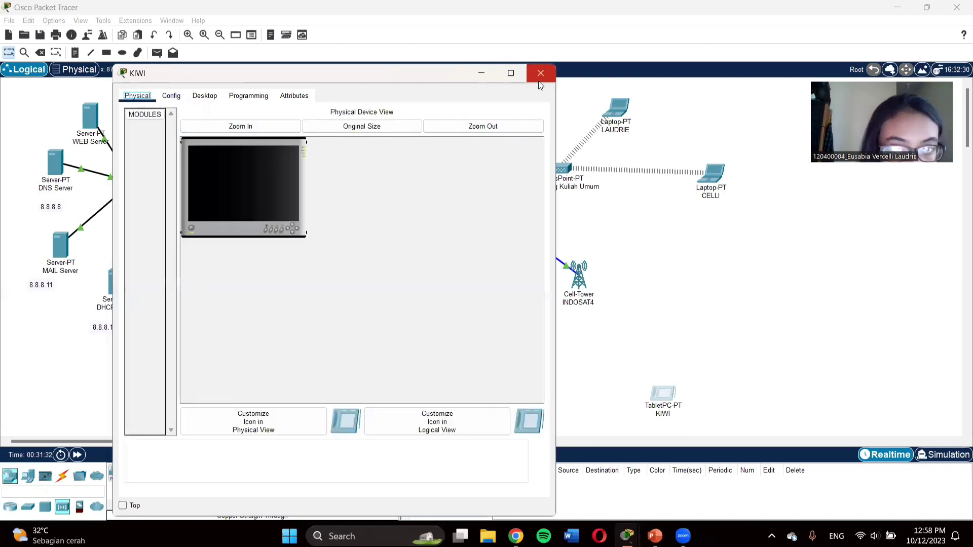
{"action": "left_click", "coordinate": [172, 96]}
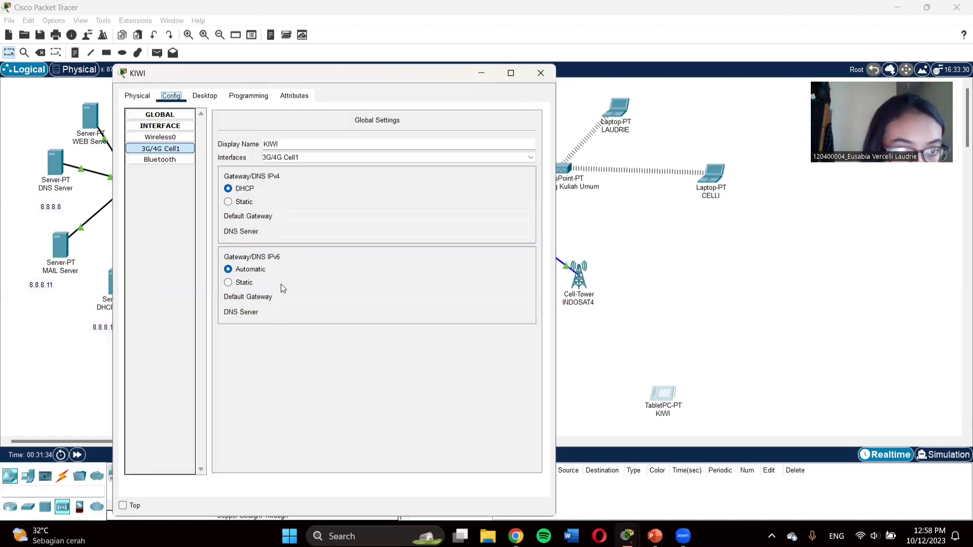
{"action": "left_click", "coordinate": [540, 76]}
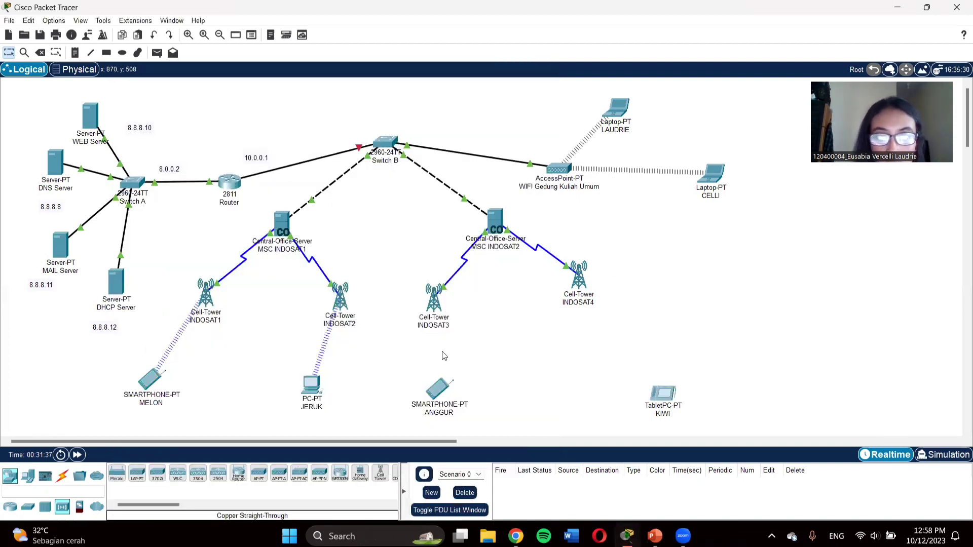
Step: Make sure ANGGUR's 3G/4G Cell1 port is on, then close its settings window
{"action": "left_click", "coordinate": [439, 393]}
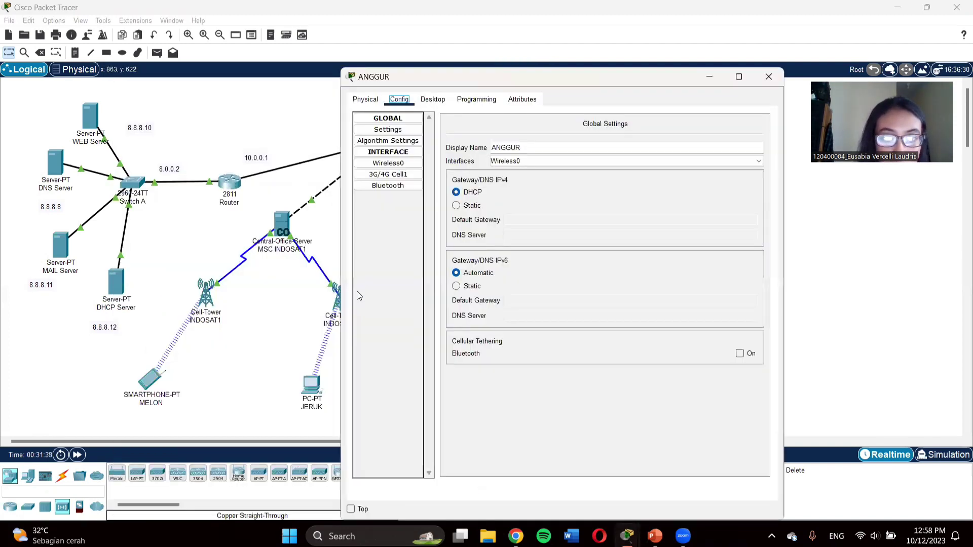
{"action": "left_click", "coordinate": [424, 102]}
{"action": "left_click", "coordinate": [412, 104]}
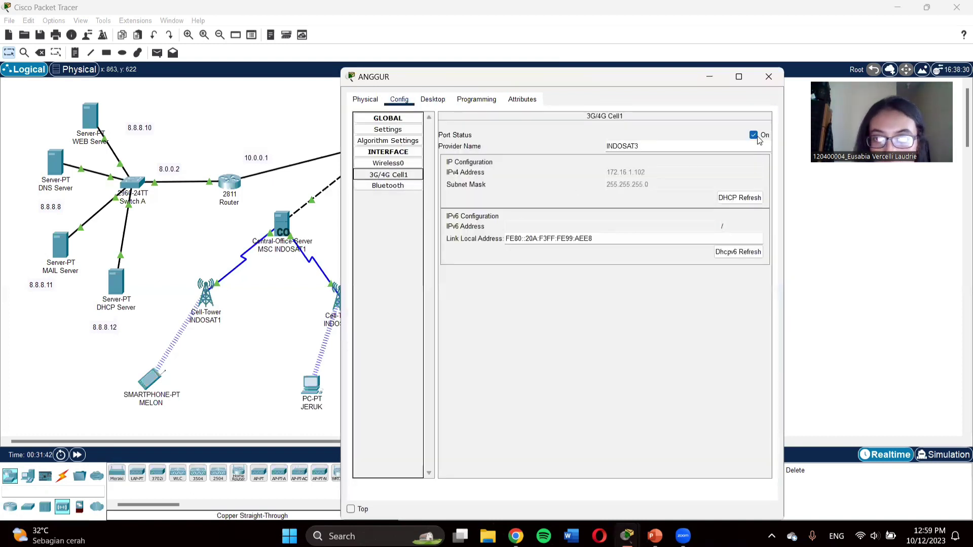
{"action": "left_click", "coordinate": [754, 135]}
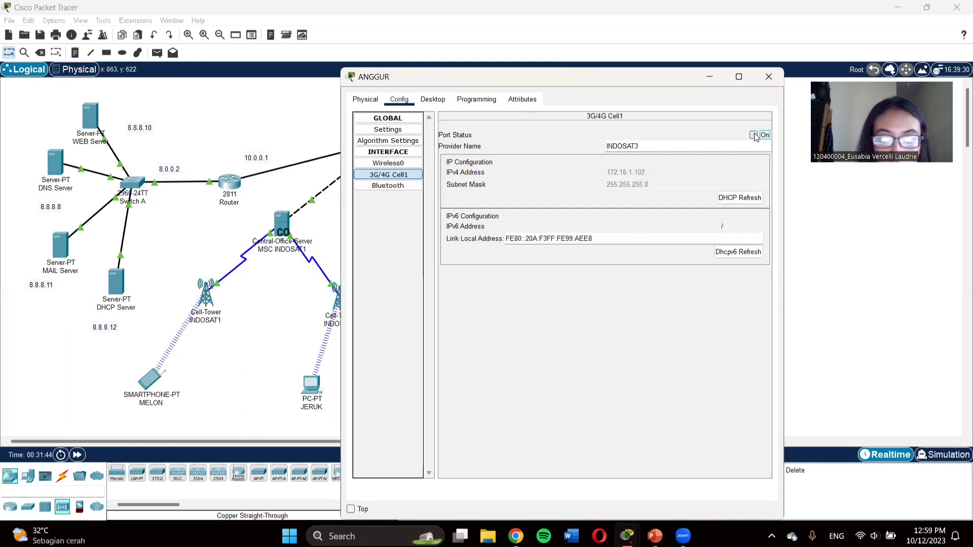
{"action": "left_click_drag", "start_coordinate": [611, 74], "coordinate": [619, 83]}
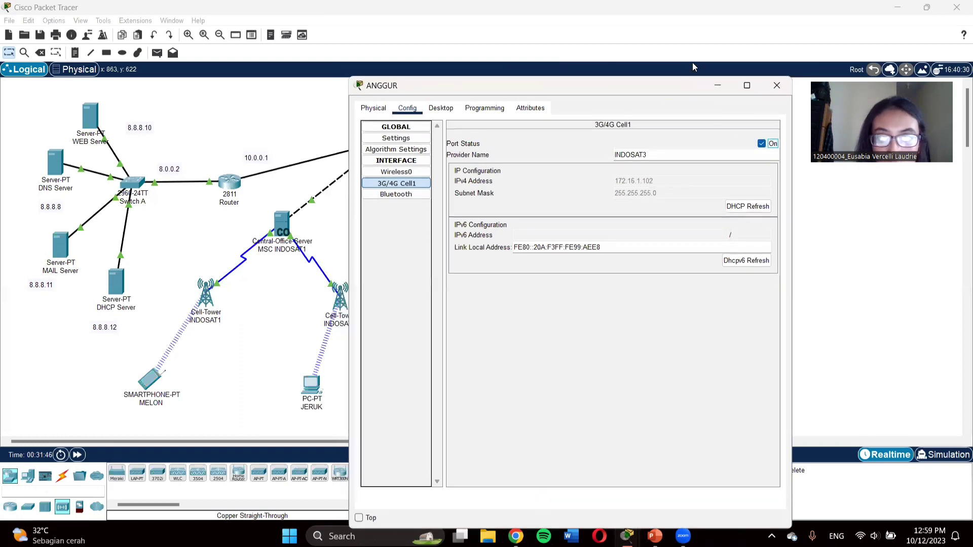
{"action": "left_click", "coordinate": [777, 85]}
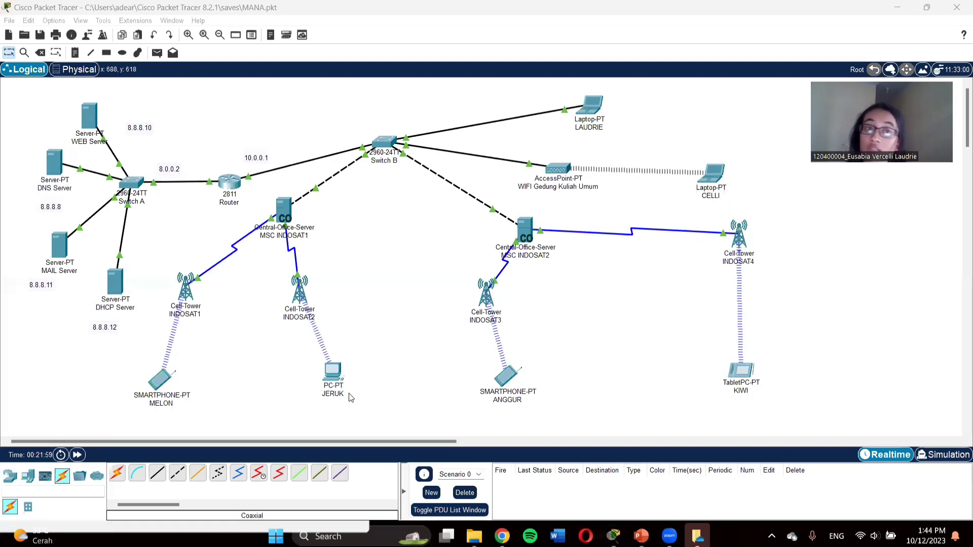
Step: Reposition ANGGUR and Cell-Tower INDOSAT4, compare with the quiz slide, then open LAUDRIE's settings
{"action": "left_click_drag", "start_coordinate": [512, 400], "coordinate": [485, 394]}
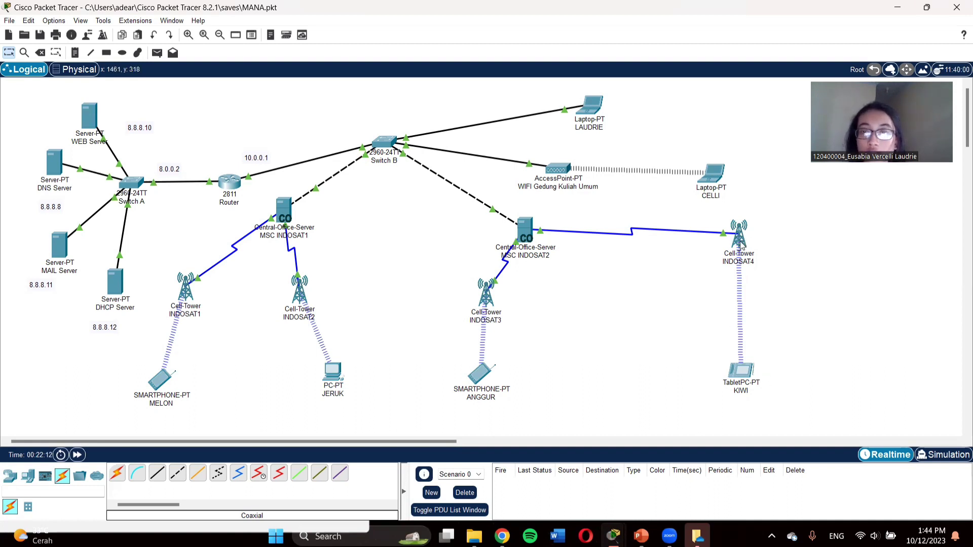
{"action": "left_click_drag", "start_coordinate": [740, 245], "coordinate": [685, 263]}
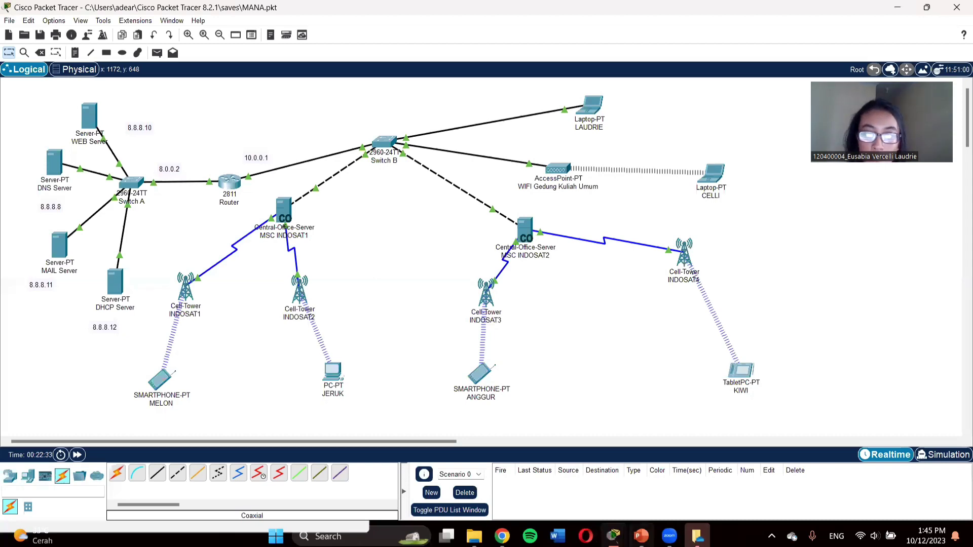
{"action": "left_click", "coordinate": [642, 537]}
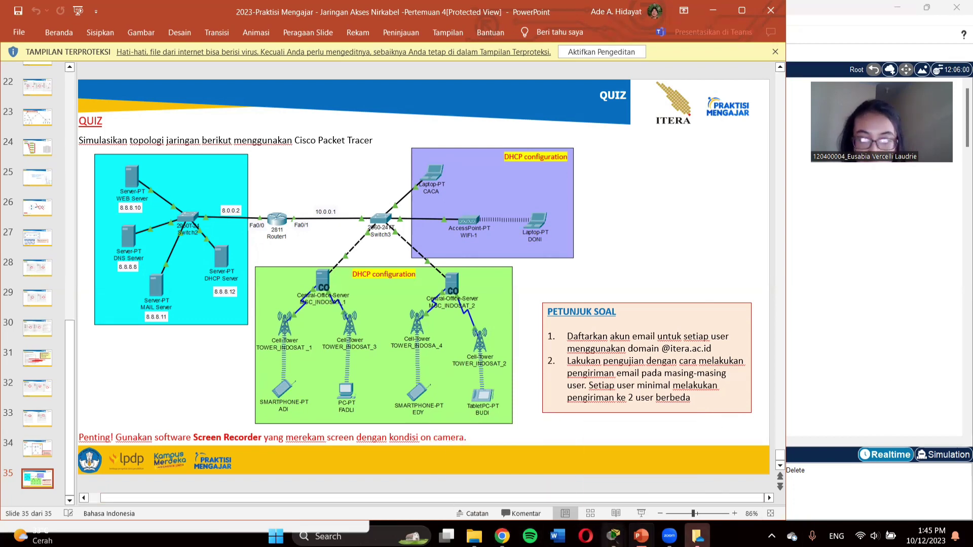
{"action": "mouse_move", "coordinate": [613, 536]}
{"action": "left_click", "coordinate": [536, 469]}
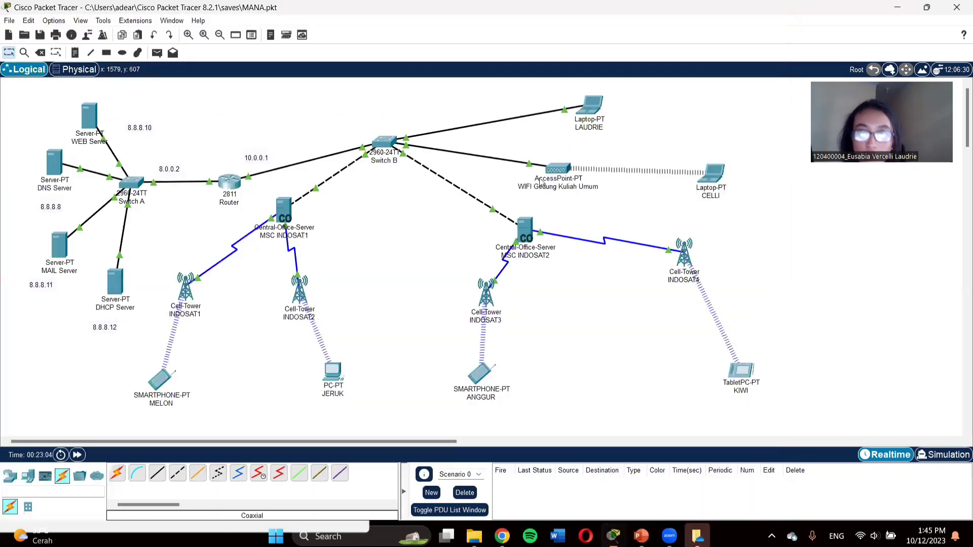
{"action": "left_click", "coordinate": [584, 109]}
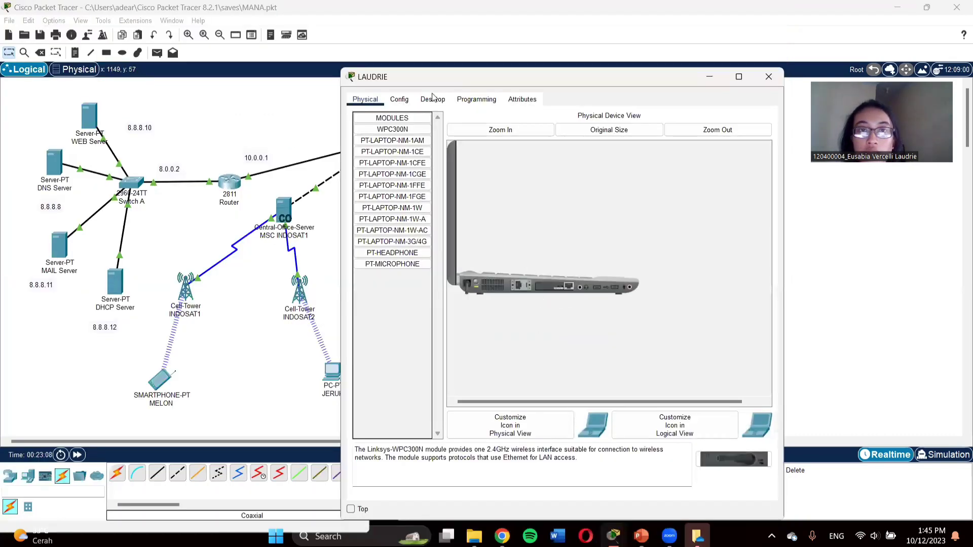
{"action": "left_click", "coordinate": [444, 100]}
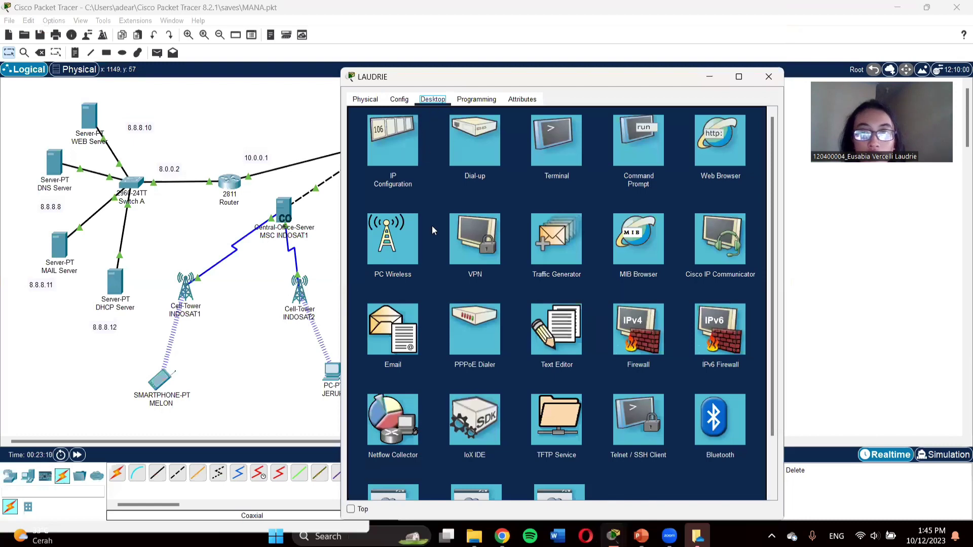
{"action": "left_click", "coordinate": [391, 337]}
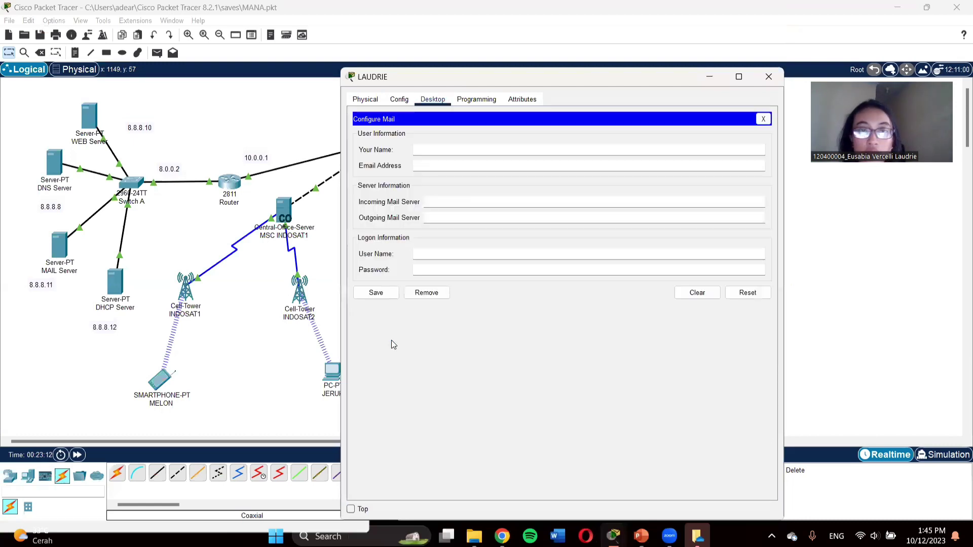
{"action": "left_click", "coordinate": [428, 151]}
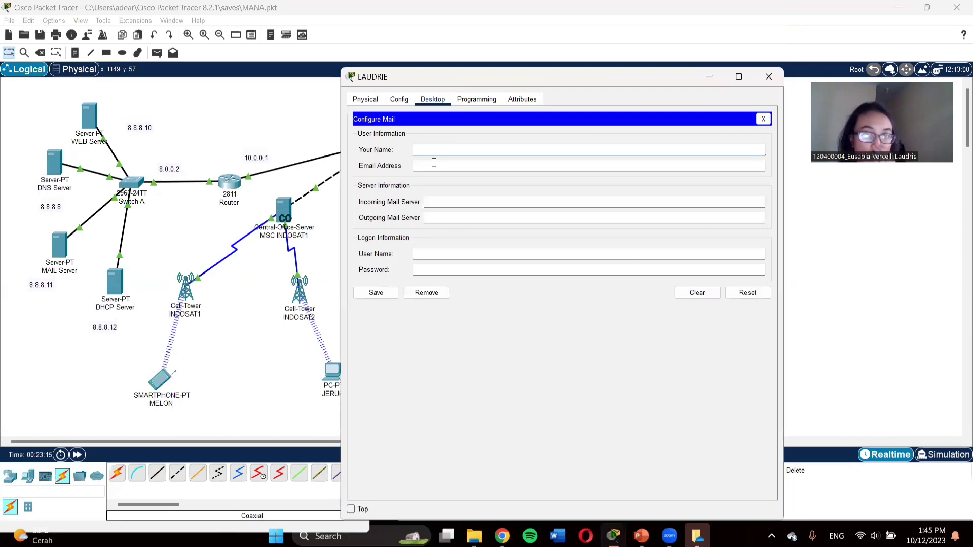
{"action": "type", "text": "LAUDRIE"}
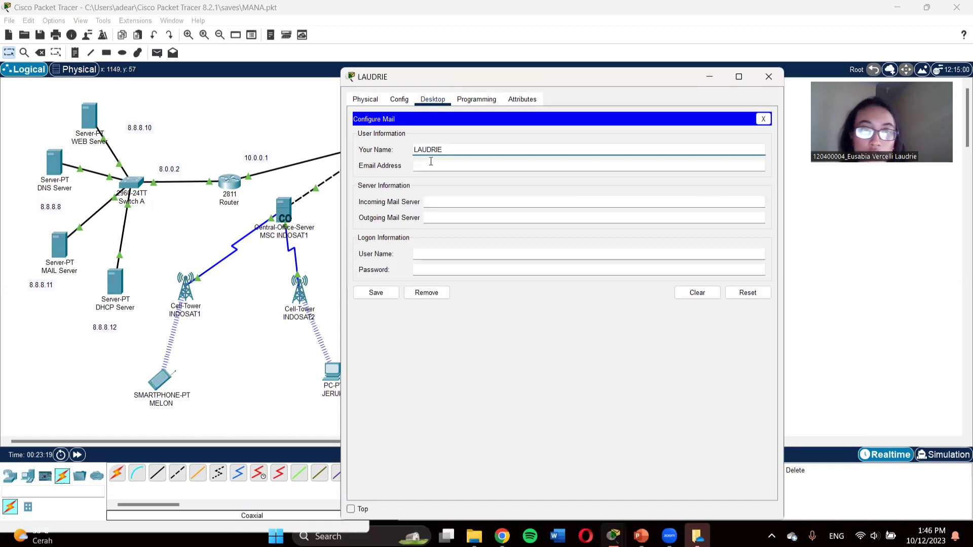
{"action": "left_click", "coordinate": [429, 167]}
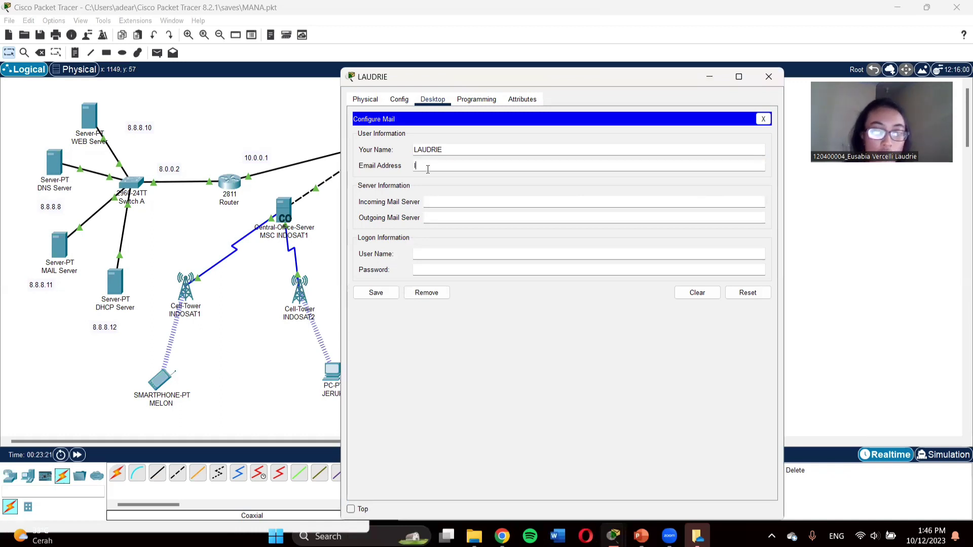
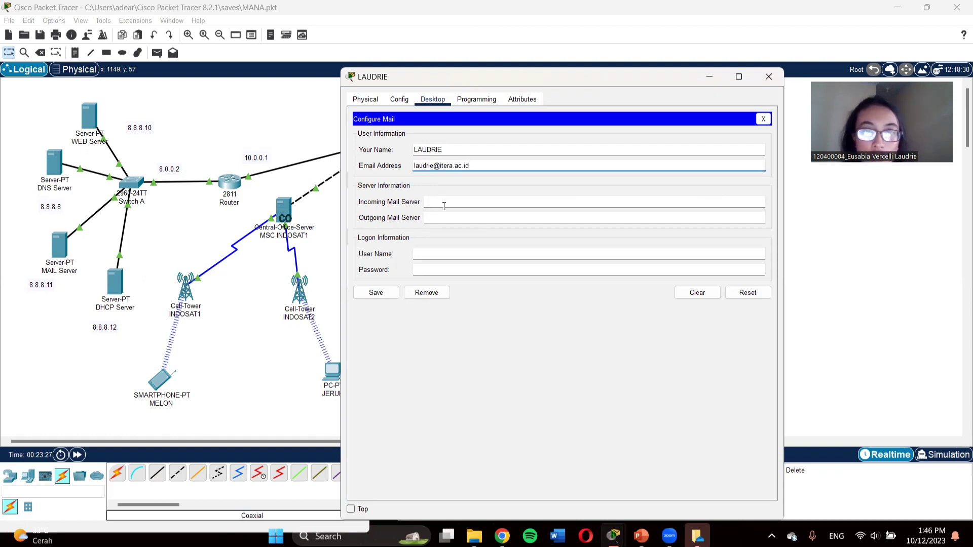
Step: Set both the incoming and outgoing mail servers to 8.8.8.11
{"action": "left_click", "coordinate": [443, 204]}
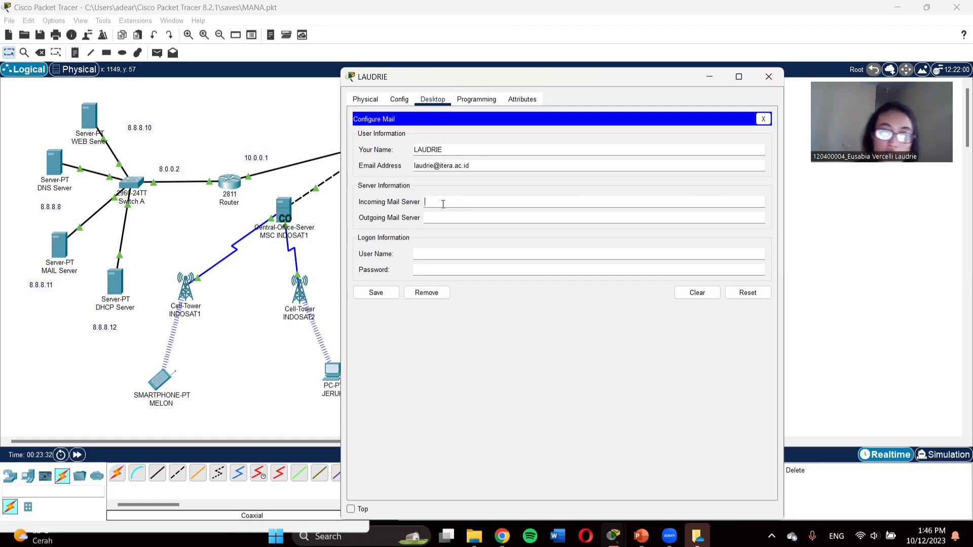
{"action": "type", "text": "8."}
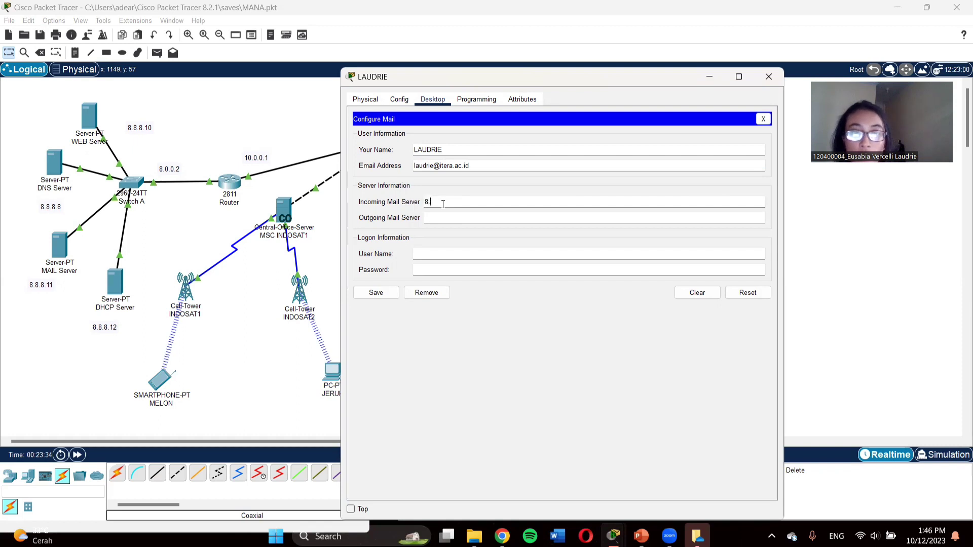
{"action": "type", "text": "8.8.11"}
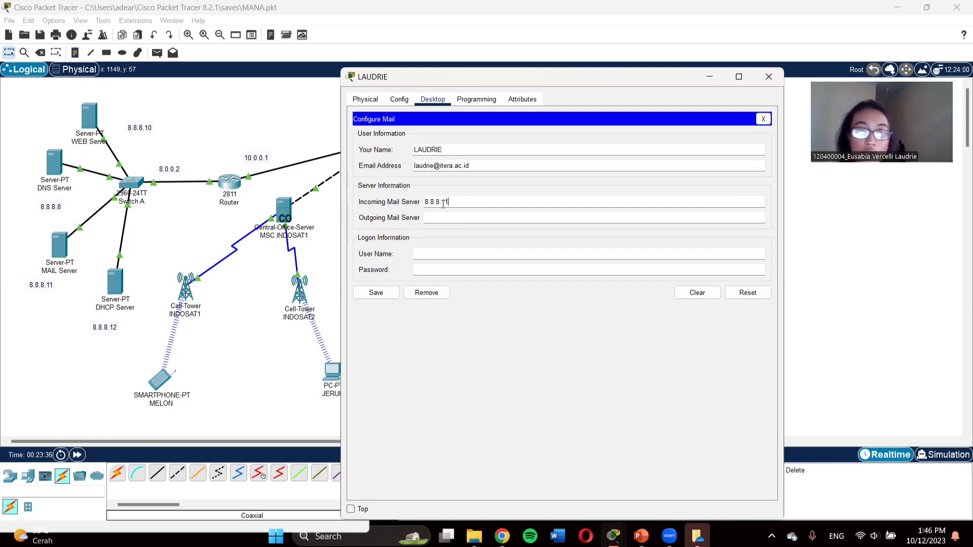
{"action": "double_click", "coordinate": [458, 202]}
{"action": "key", "text": "ctrl+c"}
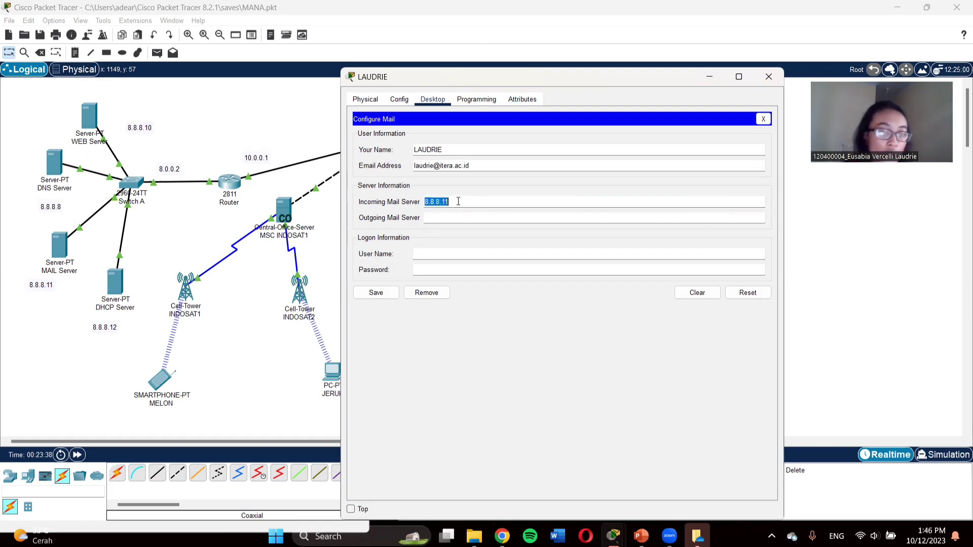
{"action": "left_click", "coordinate": [443, 221]}
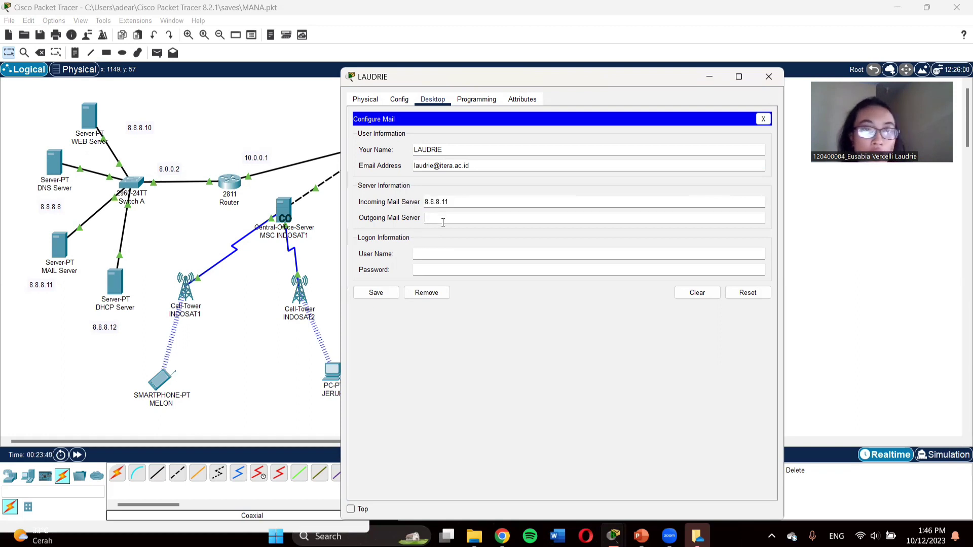
{"action": "key", "text": "ctrl+v"}
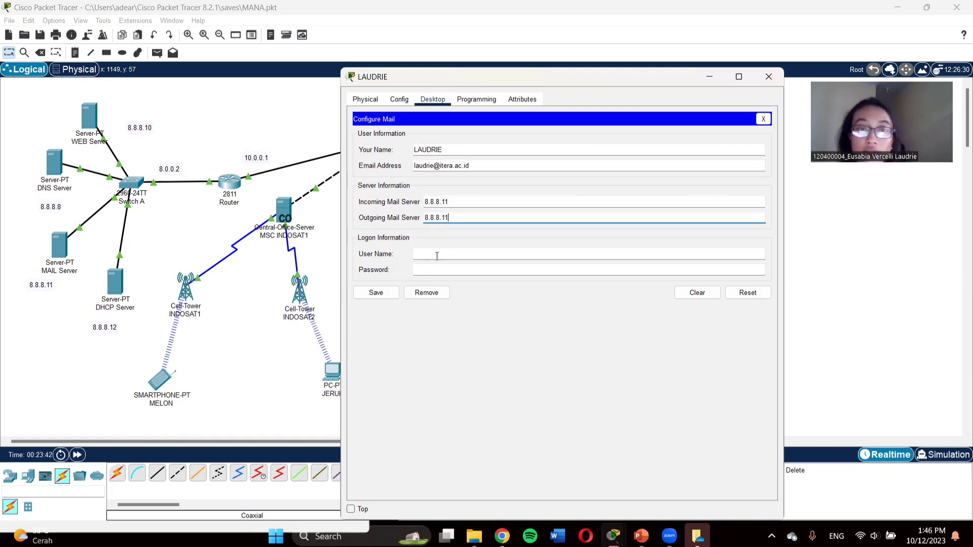
{"action": "left_click", "coordinate": [437, 255]}
{"action": "type", "text": "LAUDRIE"}
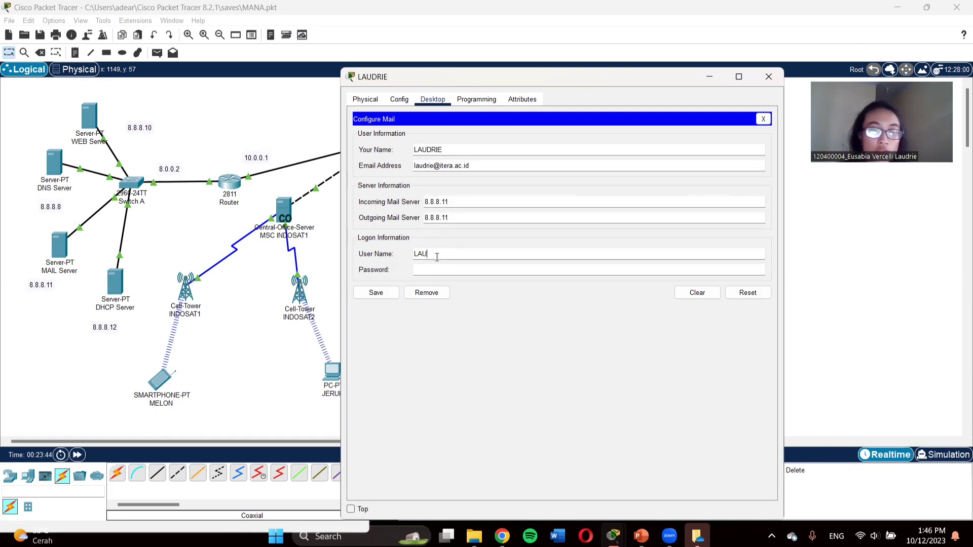
{"action": "left_click", "coordinate": [431, 271]}
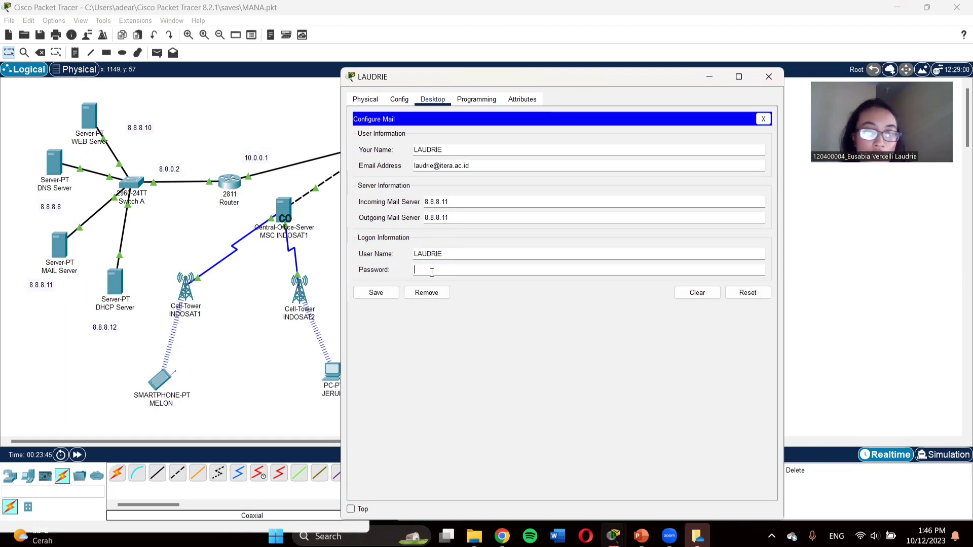
{"action": "type", "text": "12345"}
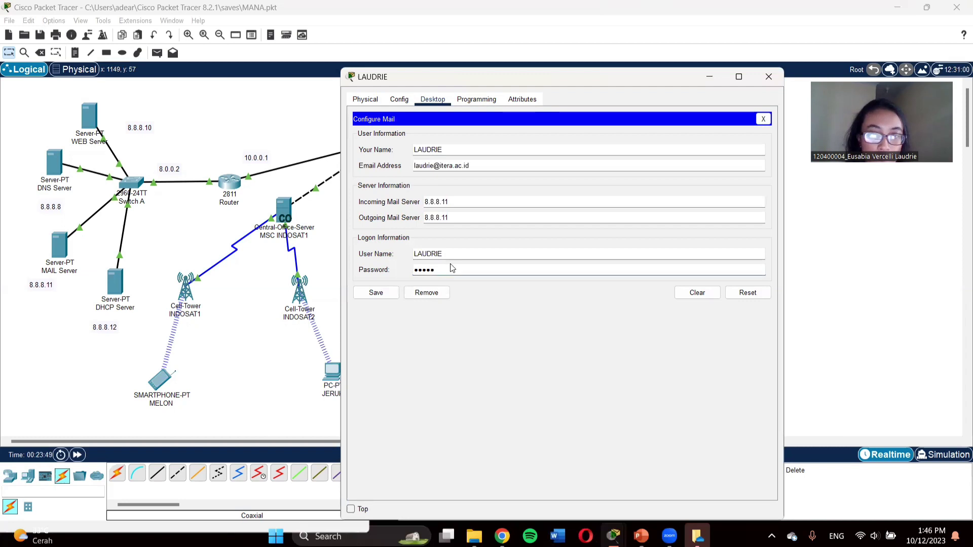
{"action": "left_click_drag", "start_coordinate": [450, 270], "coordinate": [378, 284]}
{"action": "type", "text": "123"}
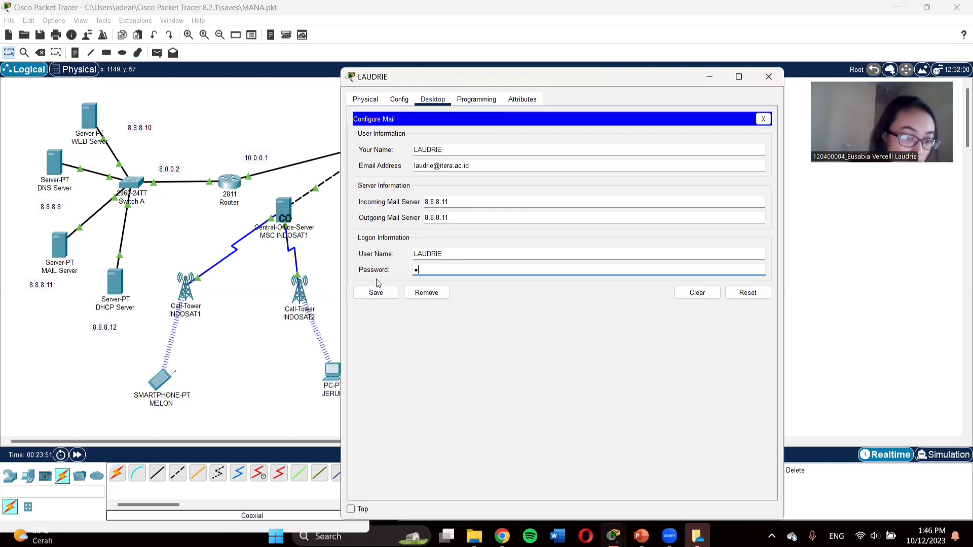
{"action": "type", "text": "45"}
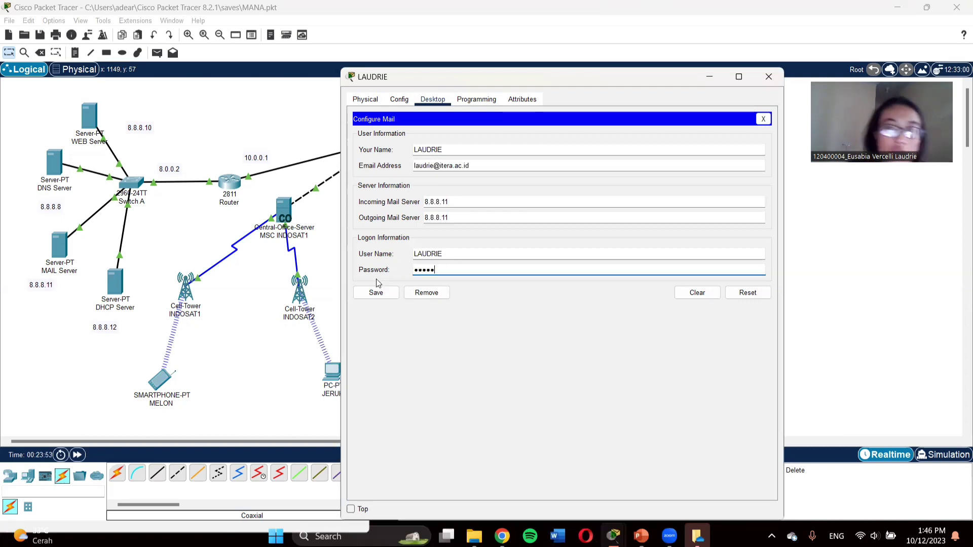
{"action": "left_click", "coordinate": [376, 293]}
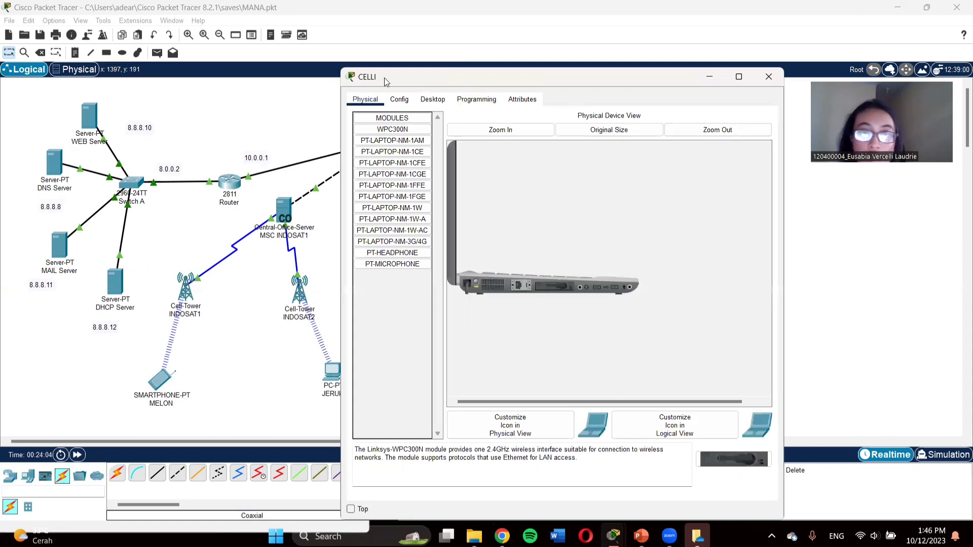
Step: Open CELLI's email setup form and enter its display name and email address
{"action": "left_click", "coordinate": [399, 100]}
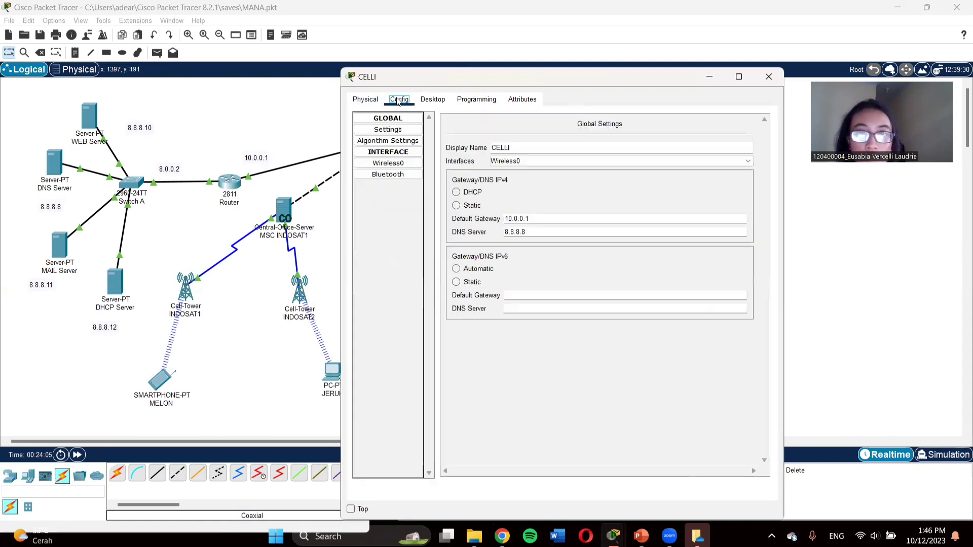
{"action": "left_click", "coordinate": [433, 100]}
{"action": "left_click", "coordinate": [409, 331]}
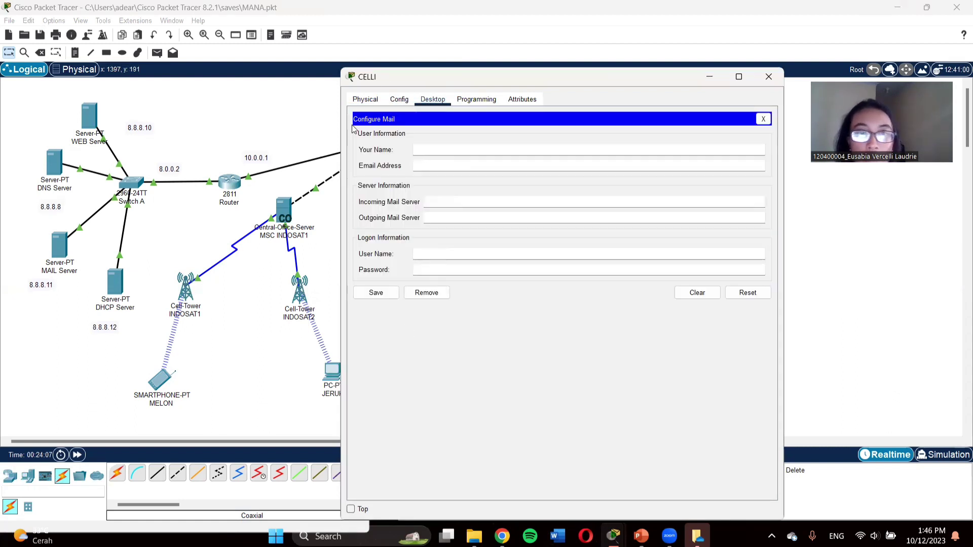
{"action": "left_click", "coordinate": [416, 150]}
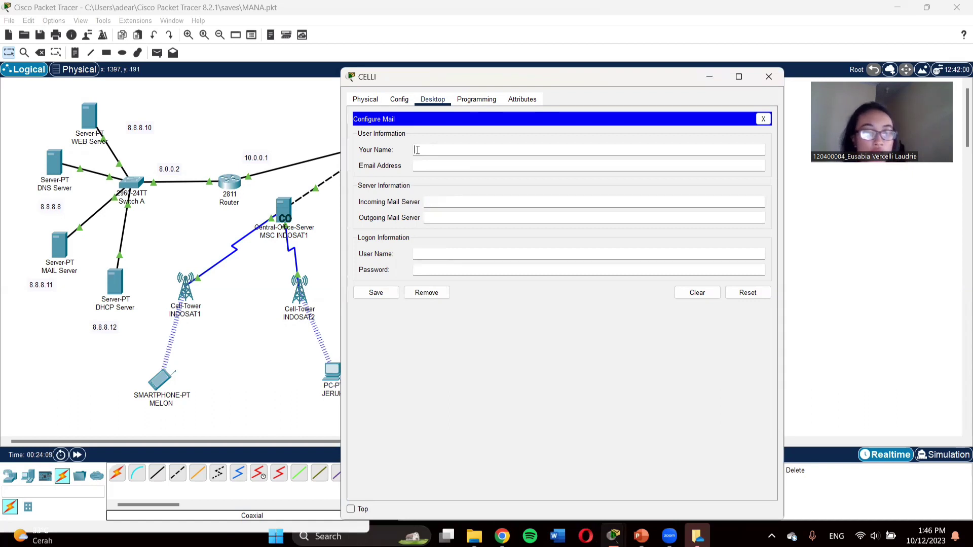
{"action": "type", "text": "CELLI"}
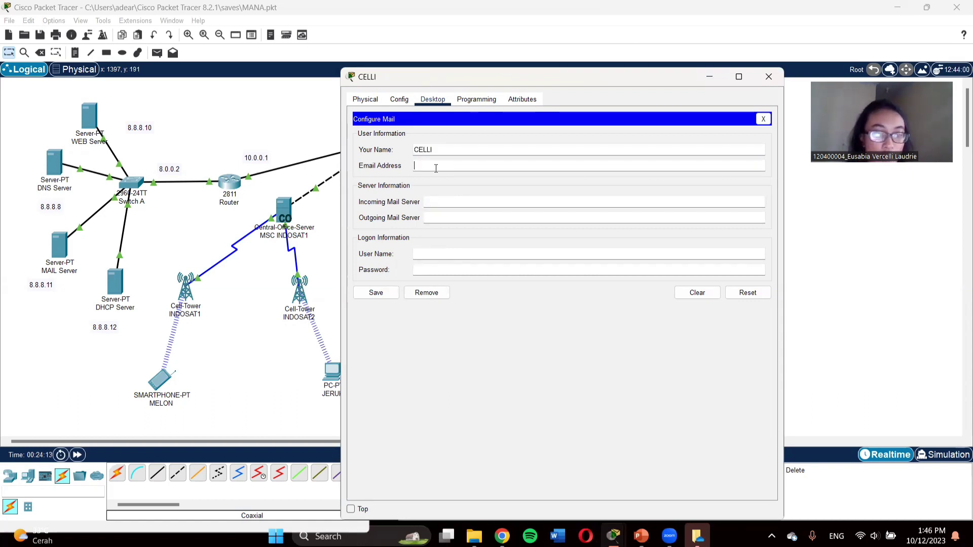
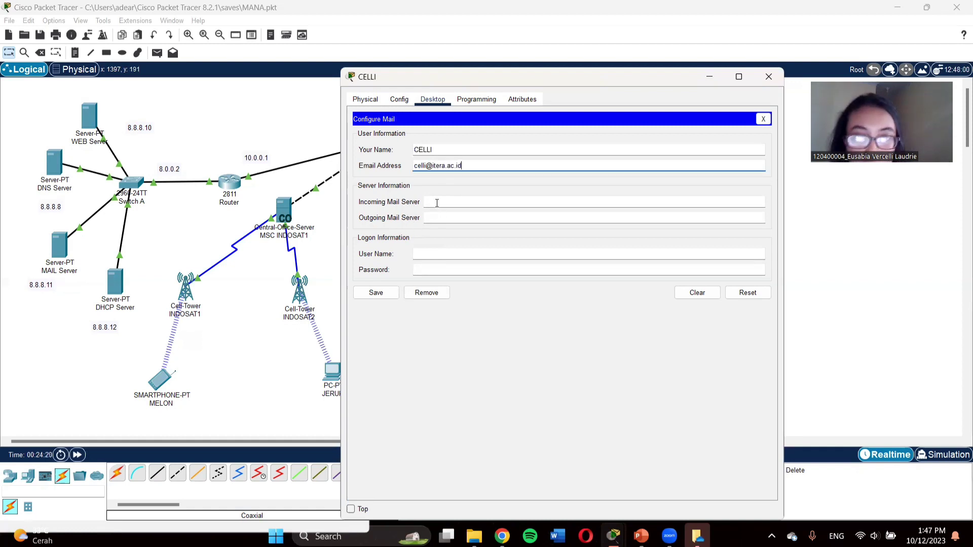
Step: Set CELLI's incoming and outgoing mail servers to 8.8.8.11
{"action": "left_click", "coordinate": [436, 203]}
{"action": "type", "text": "8.8"}
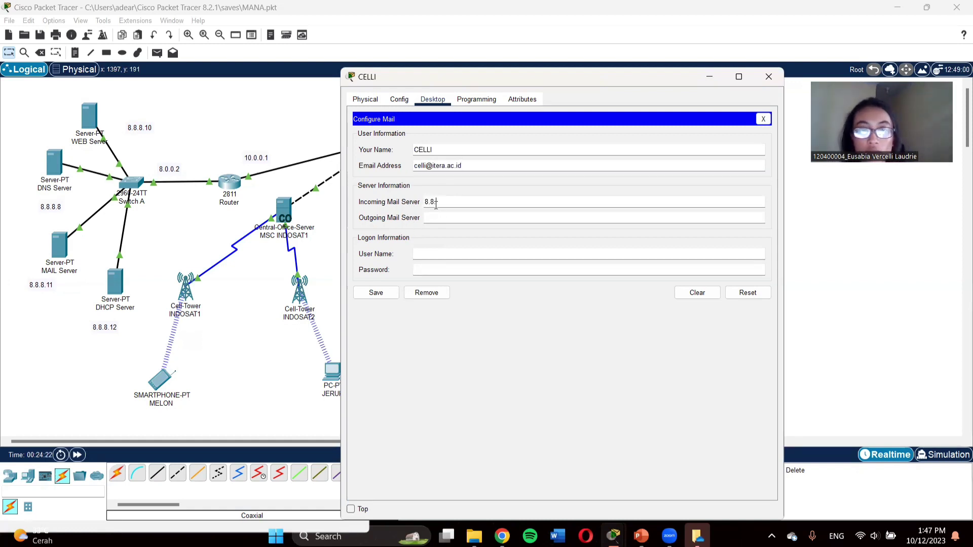
{"action": "type", "text": ".8.11"}
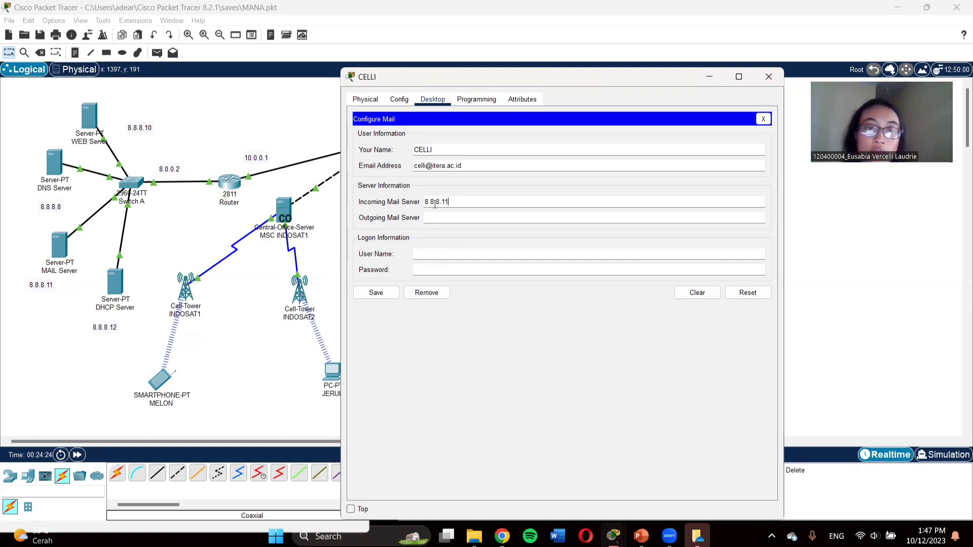
{"action": "left_click", "coordinate": [430, 217]}
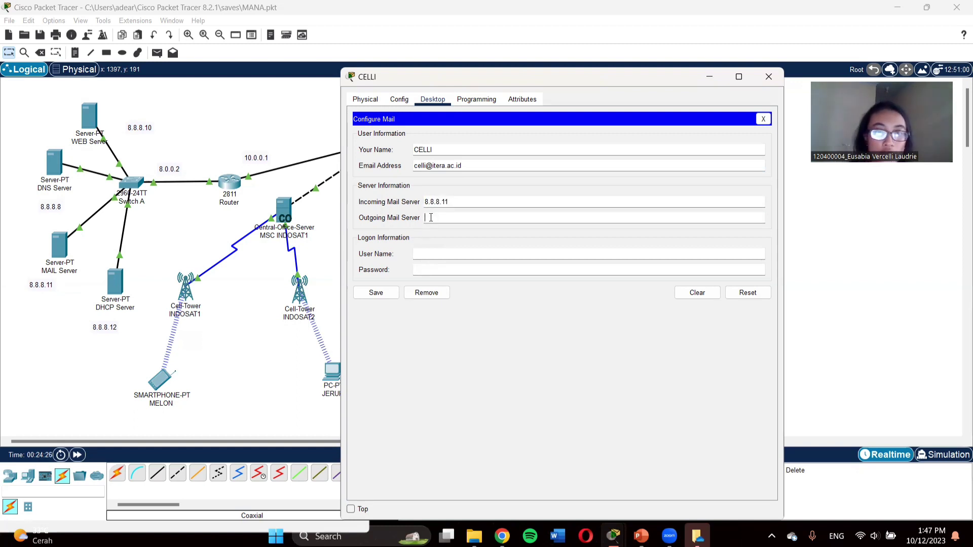
{"action": "key", "text": "ctrl+v"}
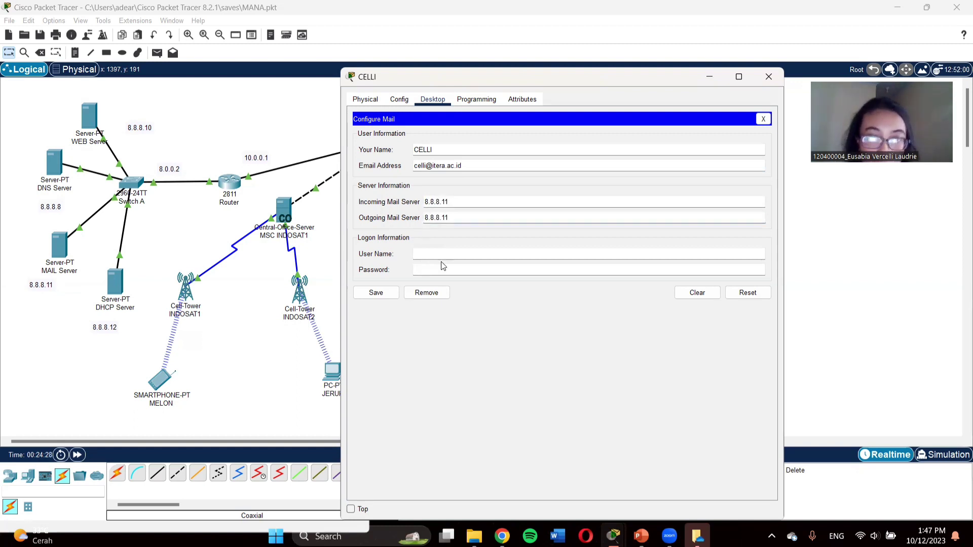
Step: Enter logon user name CELLI and the account password, save, and close the window
{"action": "left_click", "coordinate": [441, 255]}
{"action": "type", "text": "celli"}
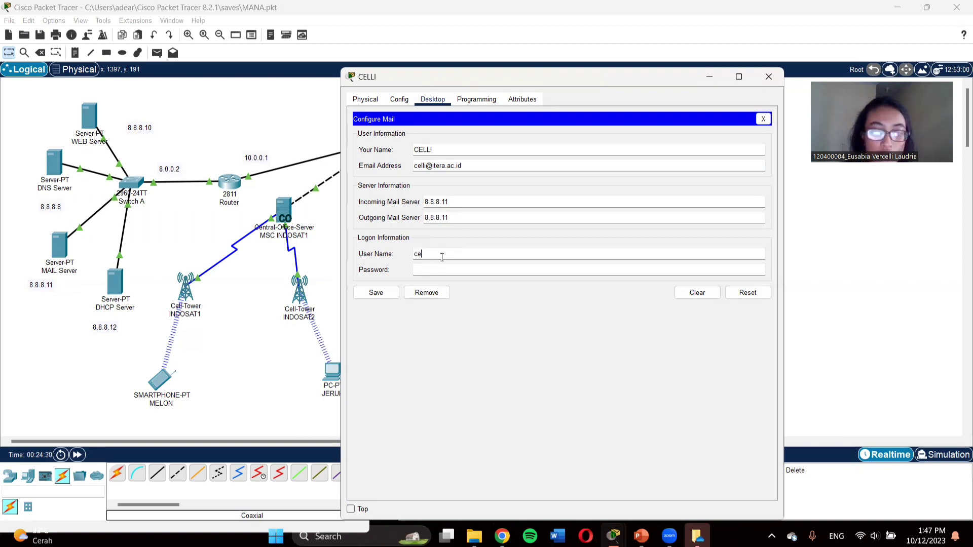
{"action": "key", "text": "BackSpace"}
{"action": "key", "text": "BackSpace"}
{"action": "key", "text": "BackSpace"}
{"action": "key", "text": "BackSpace"}
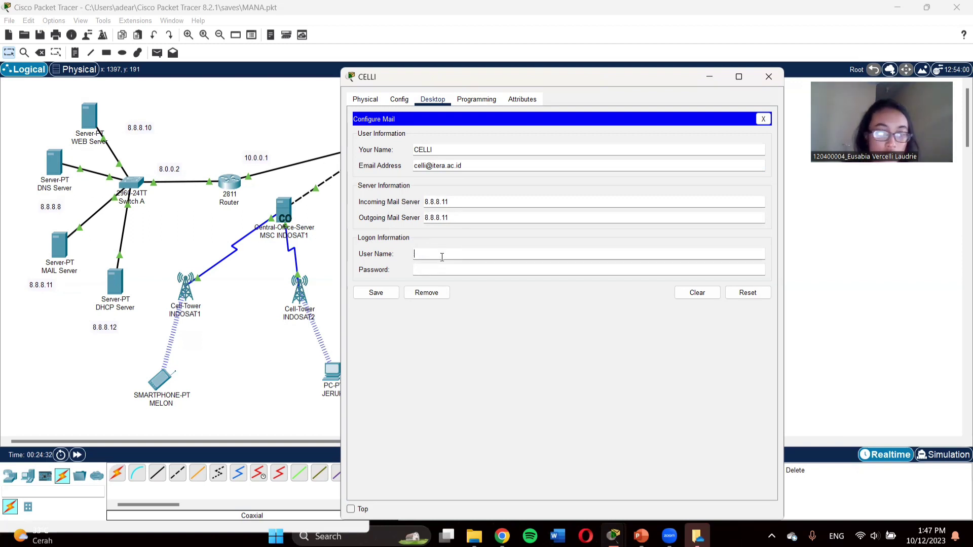
{"action": "type", "text": "CELLI"}
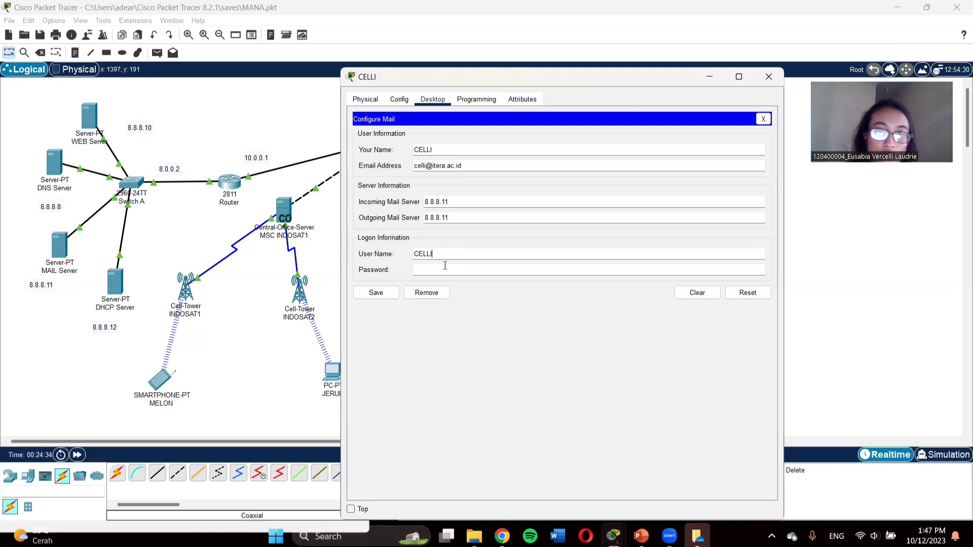
{"action": "left_click", "coordinate": [444, 269]}
{"action": "type", "text": "celli"}
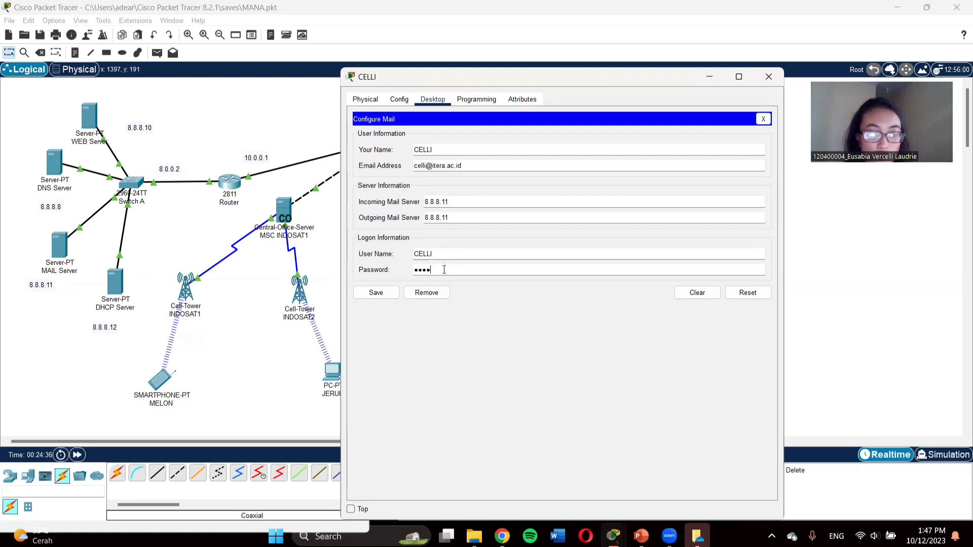
{"action": "left_click", "coordinate": [381, 295]}
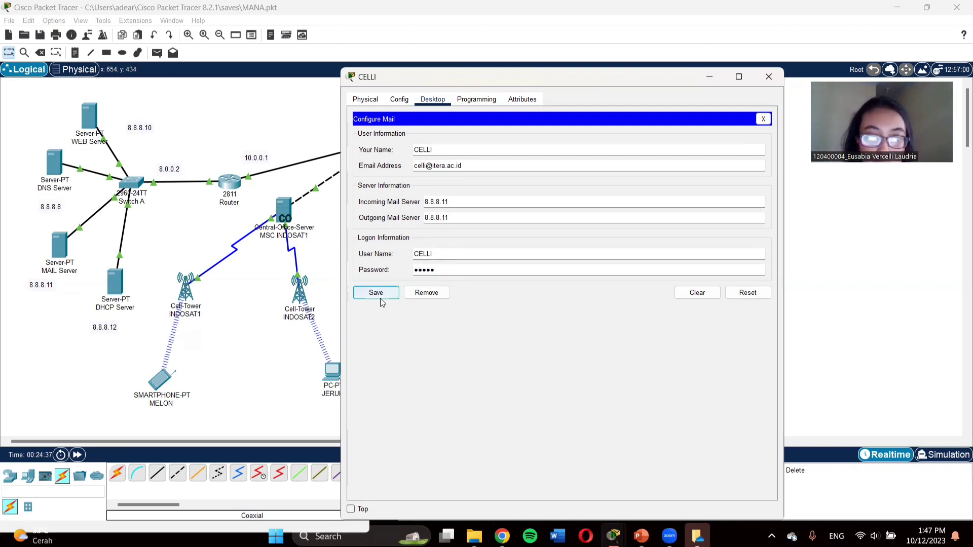
{"action": "left_click", "coordinate": [769, 77]}
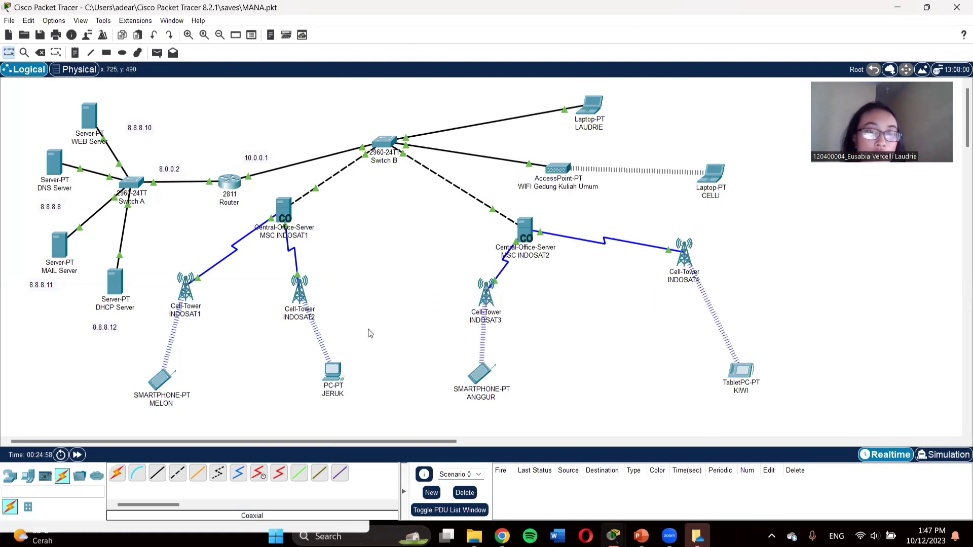
{"action": "left_click", "coordinate": [161, 383]}
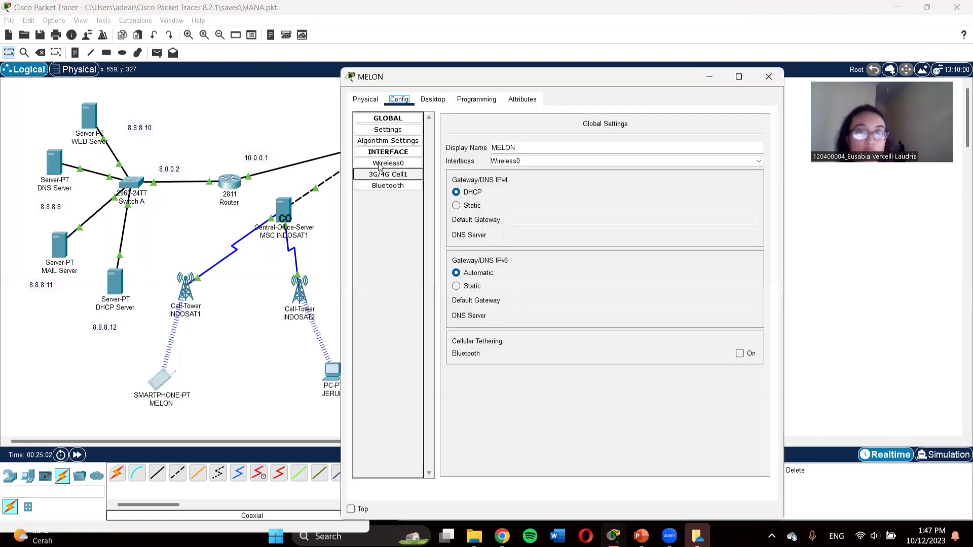
{"action": "left_click", "coordinate": [436, 102]}
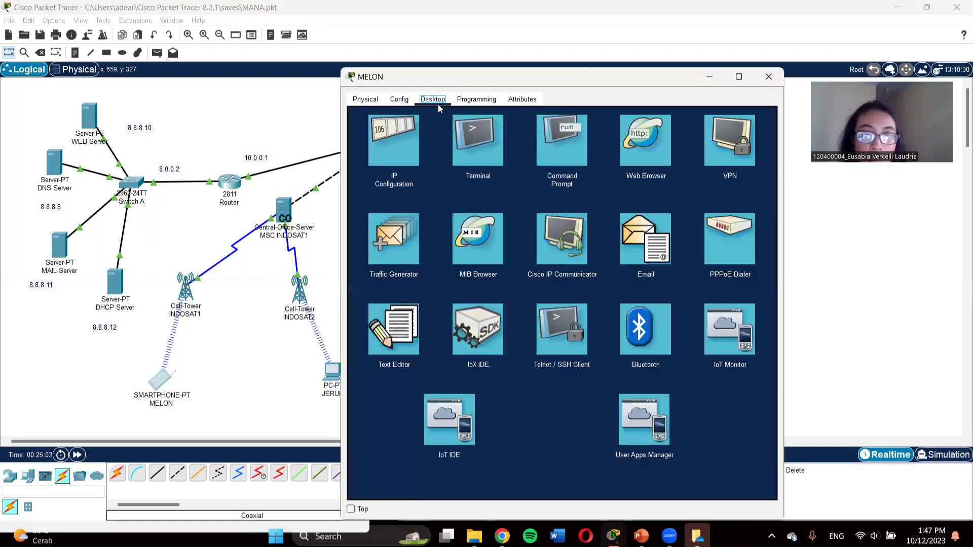
{"action": "left_click", "coordinate": [665, 248]}
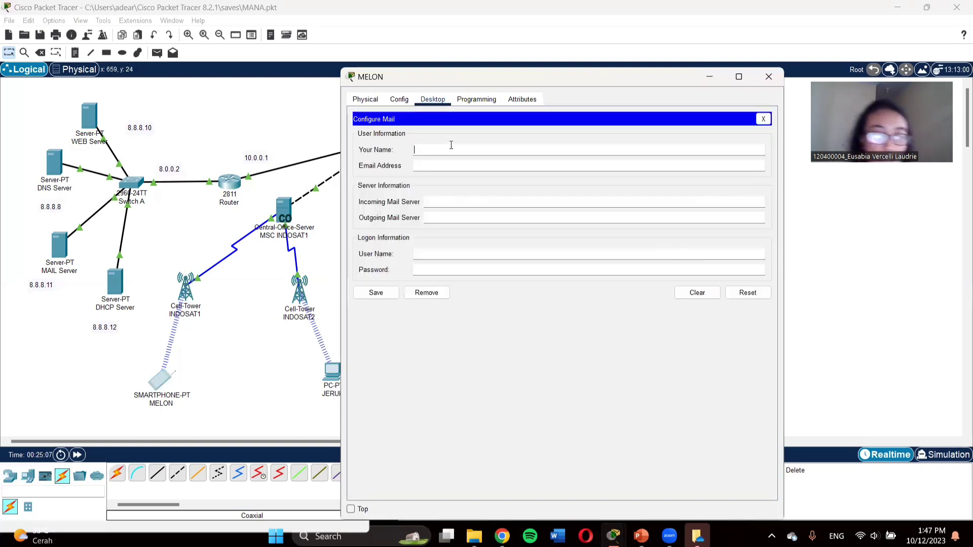
{"action": "left_click", "coordinate": [451, 145]}
{"action": "type", "text": "MEL"}
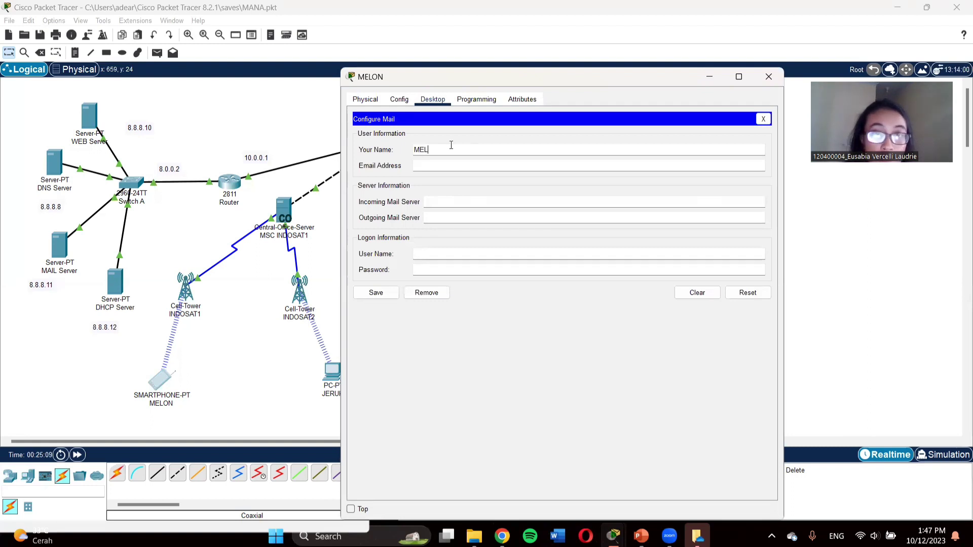
{"action": "type", "text": "ON"}
{"action": "left_click", "coordinate": [440, 168]}
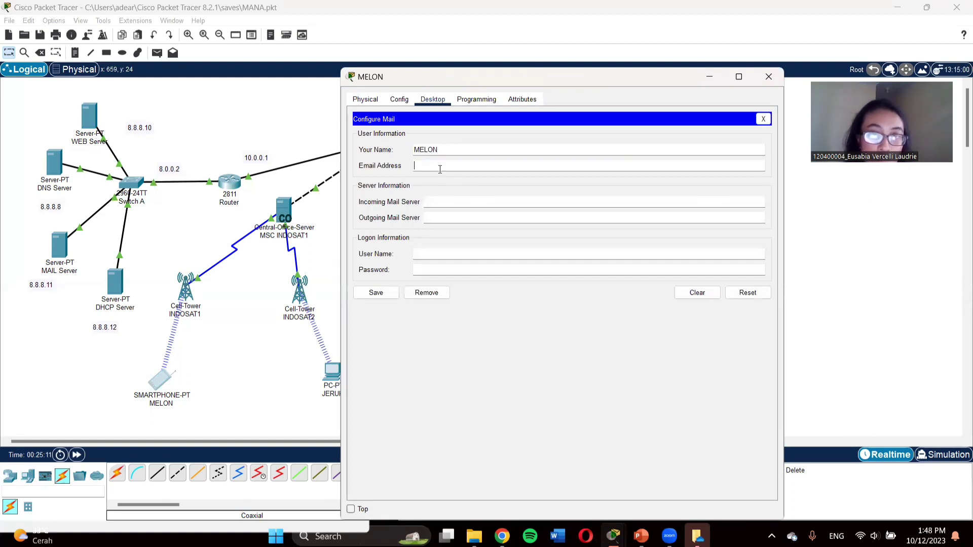
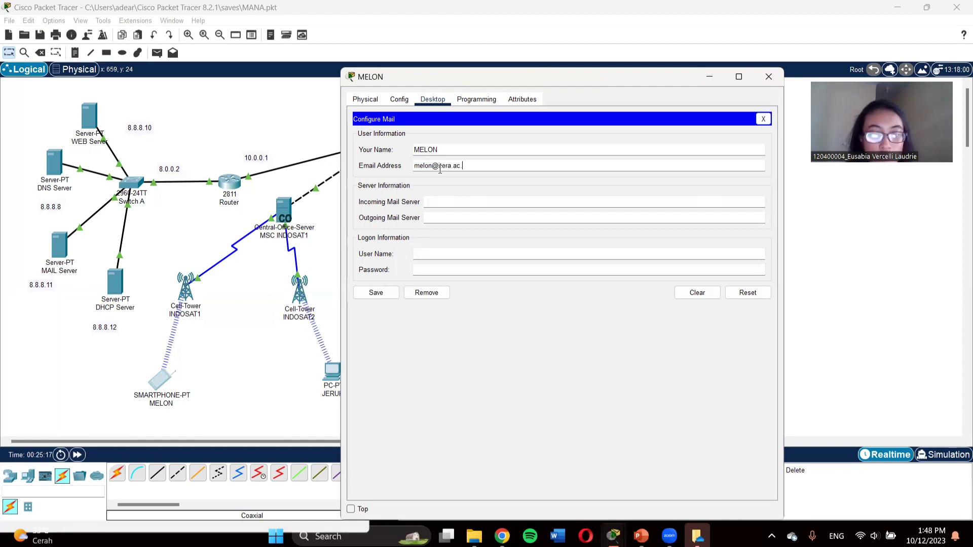
Step: Set MELON's incoming and outgoing mail servers to 8.8.8.11
{"action": "left_click", "coordinate": [464, 205]}
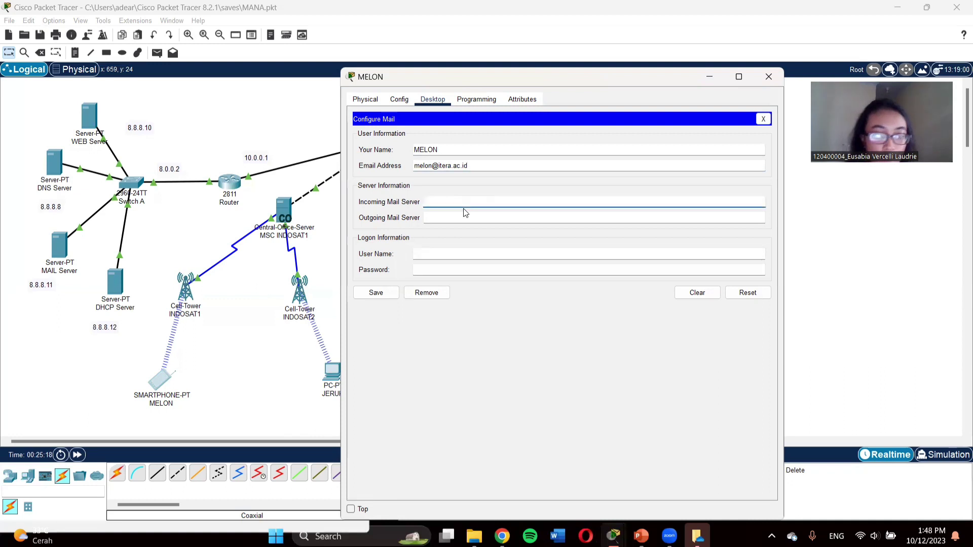
{"action": "type", "text": "8.8.8.11"}
{"action": "left_click", "coordinate": [456, 216]}
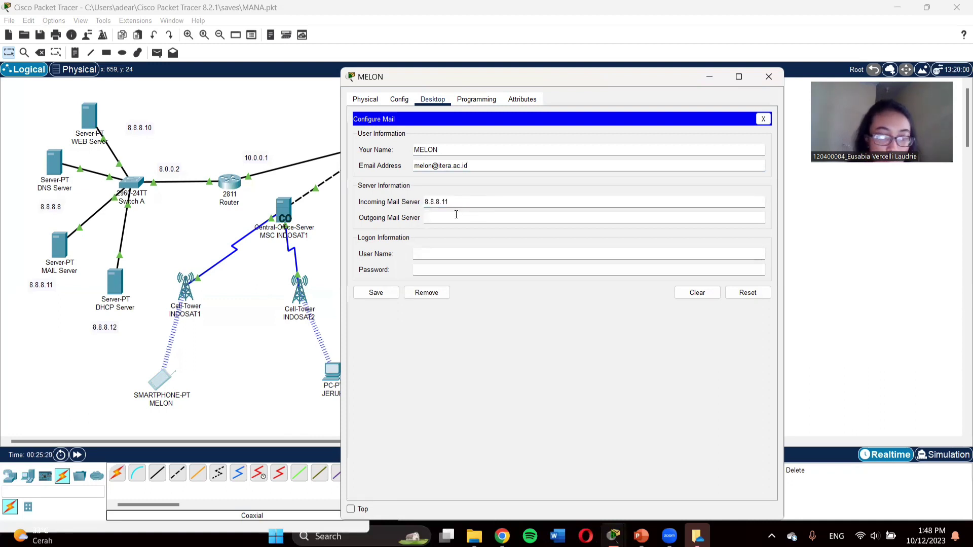
{"action": "type", "text": "8.8.8.11"}
Step: Enter logon user name MELON and the account password, then save the settings
{"action": "left_click", "coordinate": [458, 252]}
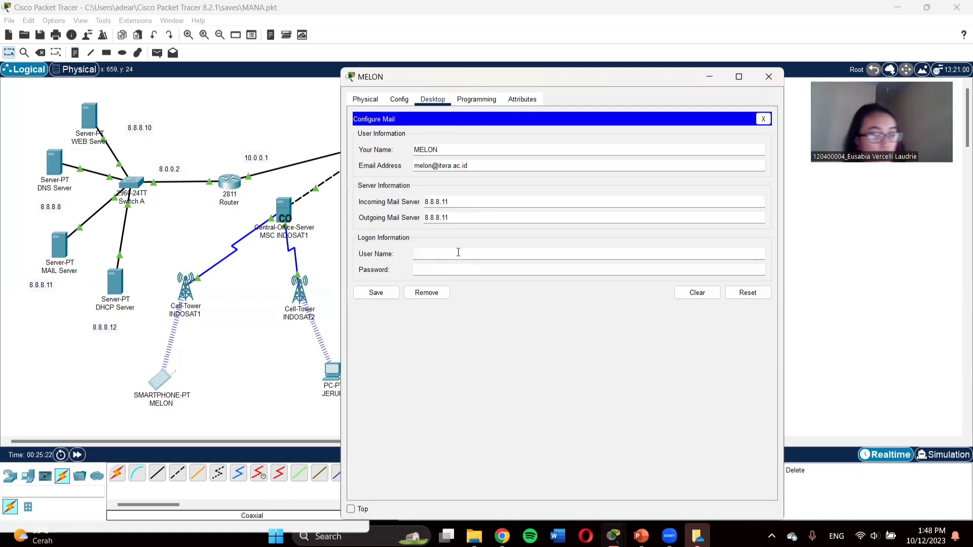
{"action": "type", "text": "CELL"}
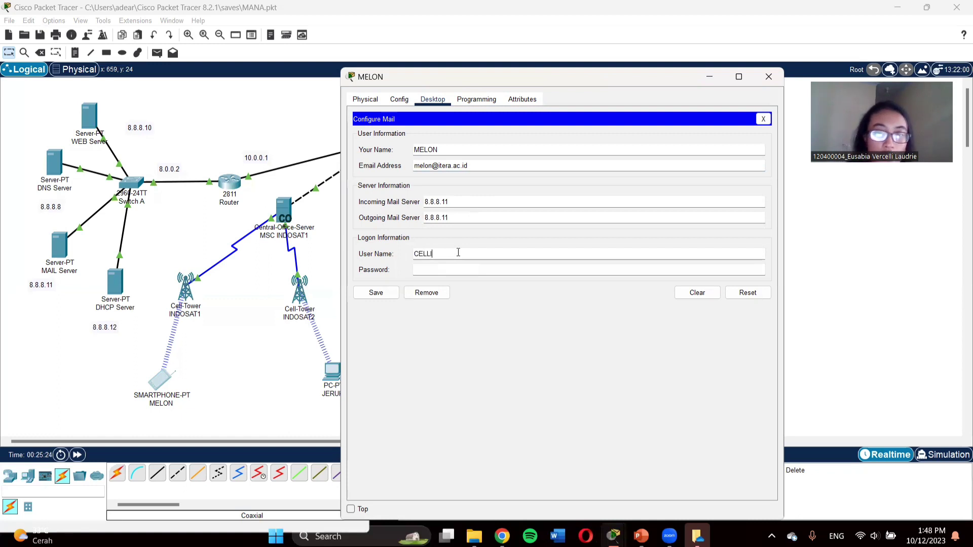
{"action": "key", "text": "BackSpace"}
{"action": "key", "text": "BackSpace"}
{"action": "key", "text": "BackSpace"}
{"action": "key", "text": "BackSpace"}
{"action": "type", "text": "ME"}
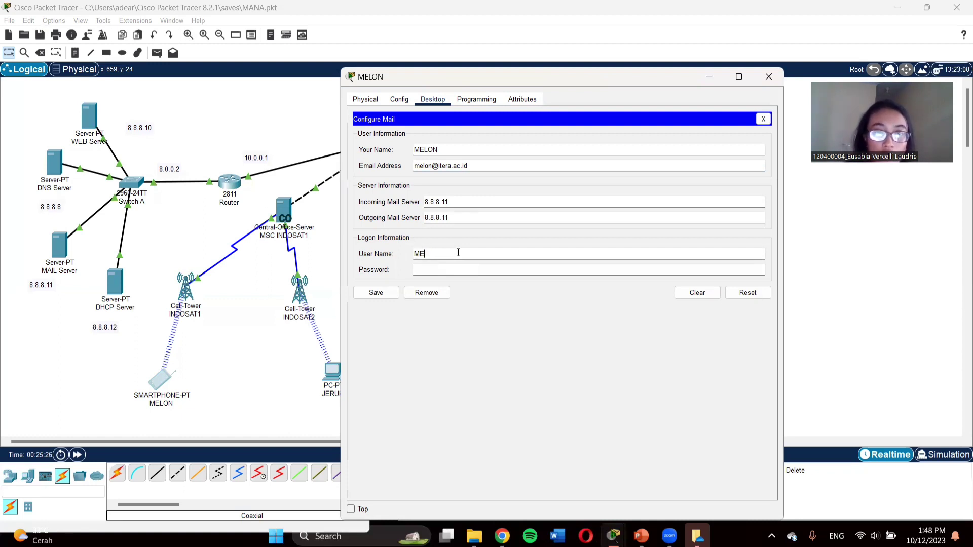
{"action": "type", "text": "LON"}
{"action": "left_click", "coordinate": [466, 271]}
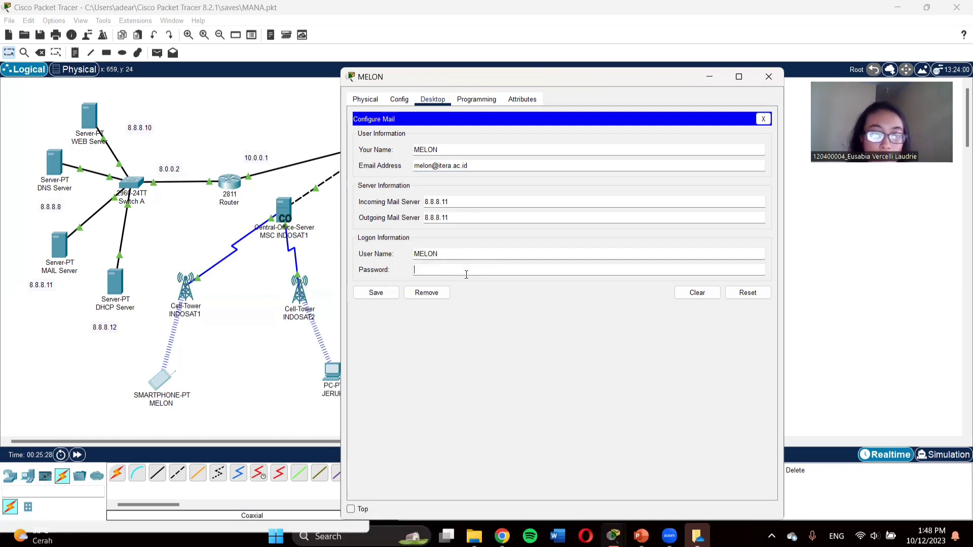
{"action": "type", "text": "melon"}
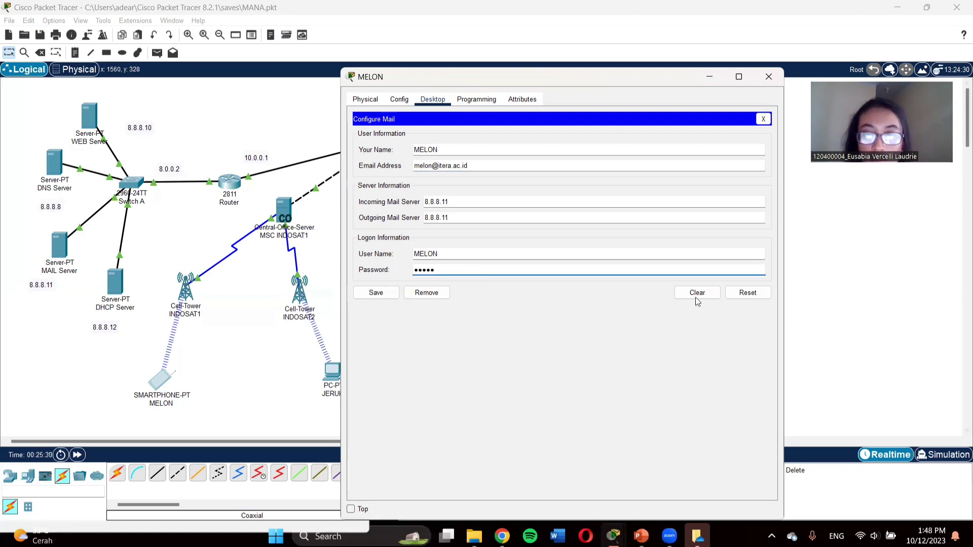
{"action": "left_click", "coordinate": [372, 292]}
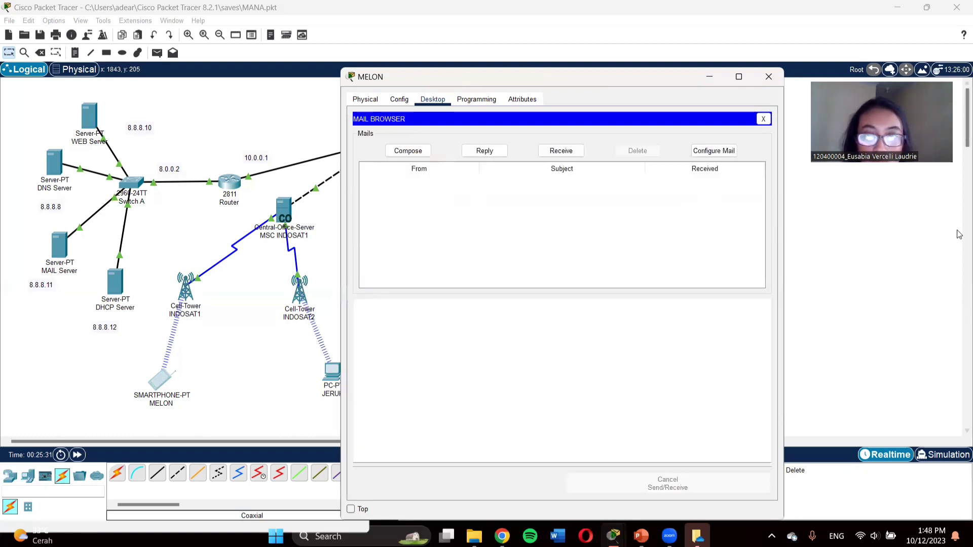
Step: Move MELON's window aside and bring the LAUDRIE and CELLI mail browser windows forward
{"action": "left_click_drag", "start_coordinate": [561, 86], "coordinate": [722, 103]}
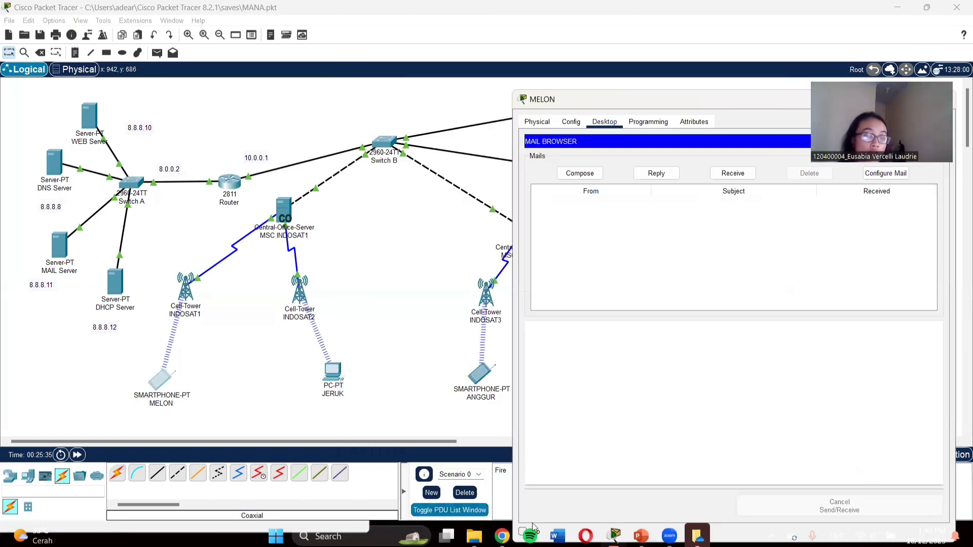
{"action": "mouse_move", "coordinate": [614, 539]}
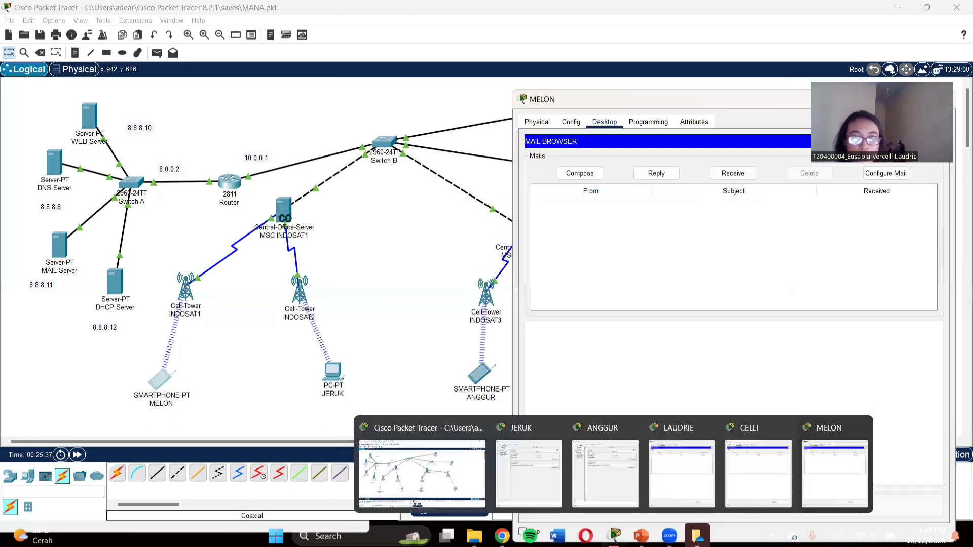
{"action": "left_click", "coordinate": [682, 474]}
{"action": "mouse_move", "coordinate": [670, 535]}
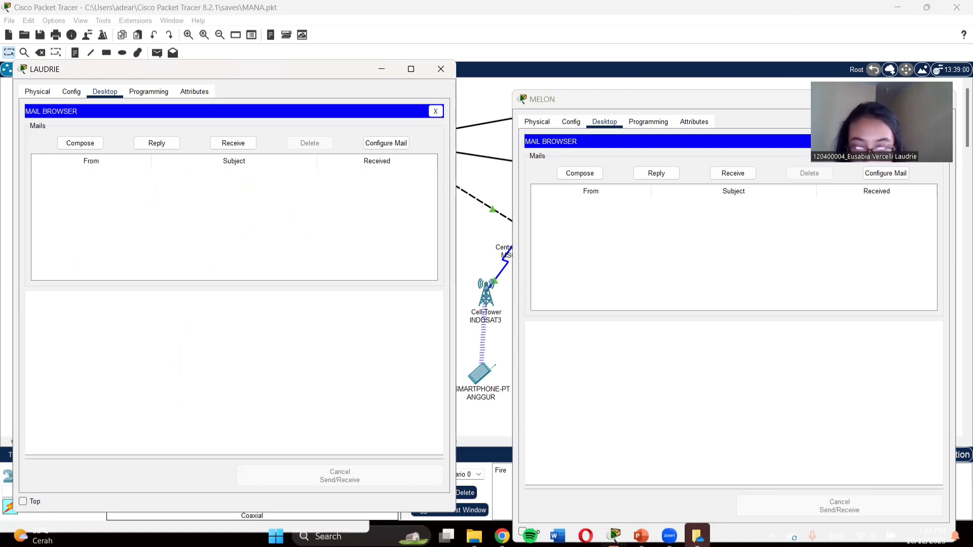
{"action": "mouse_move", "coordinate": [615, 536]}
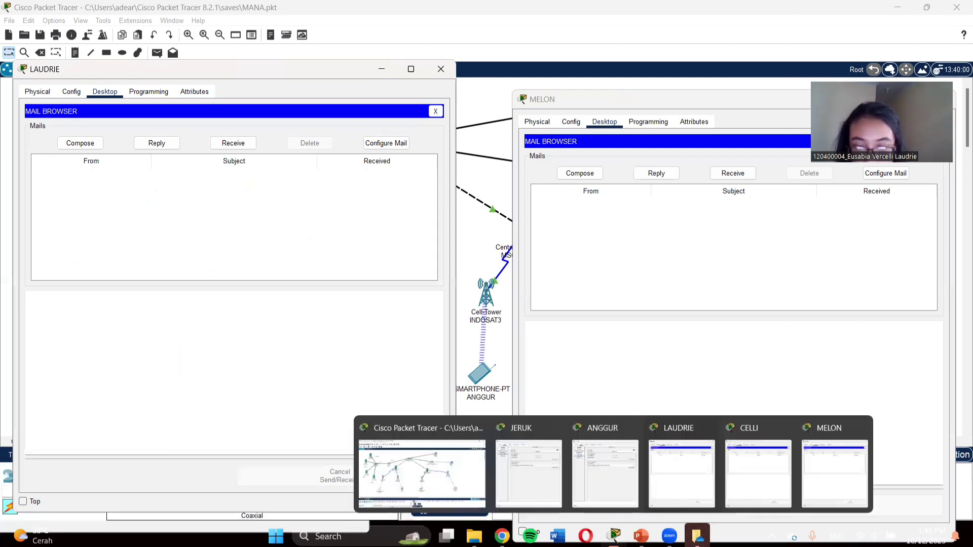
{"action": "left_click", "coordinate": [742, 447]}
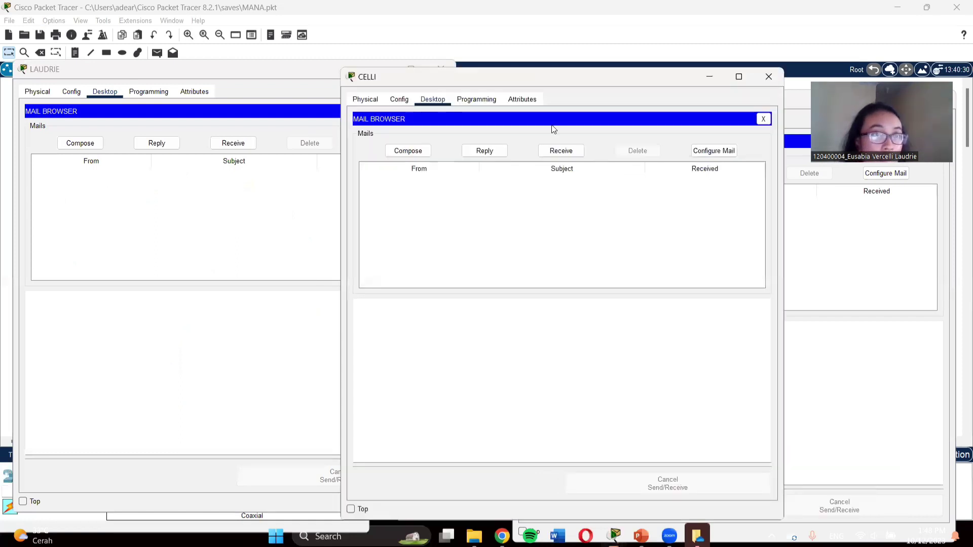
{"action": "left_click", "coordinate": [99, 178]}
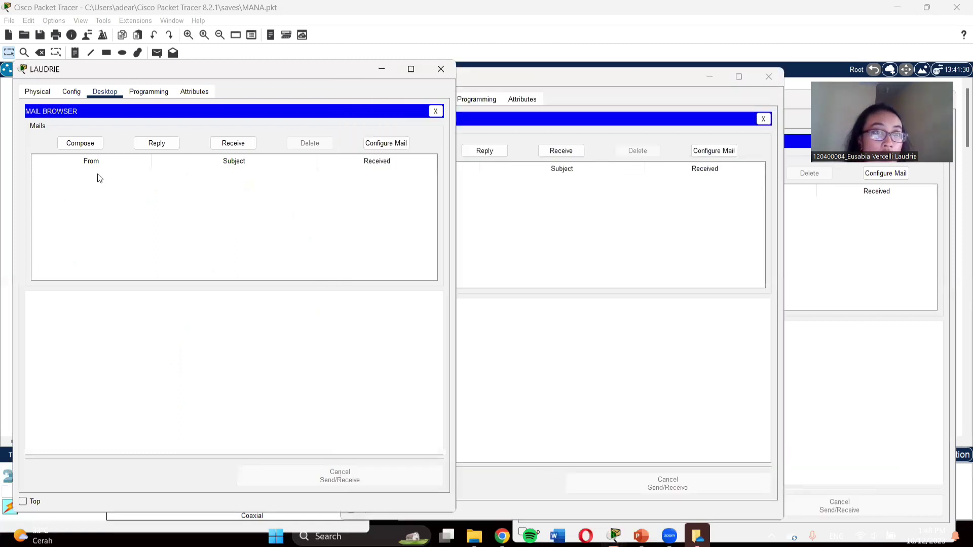
{"action": "left_click", "coordinate": [91, 146]}
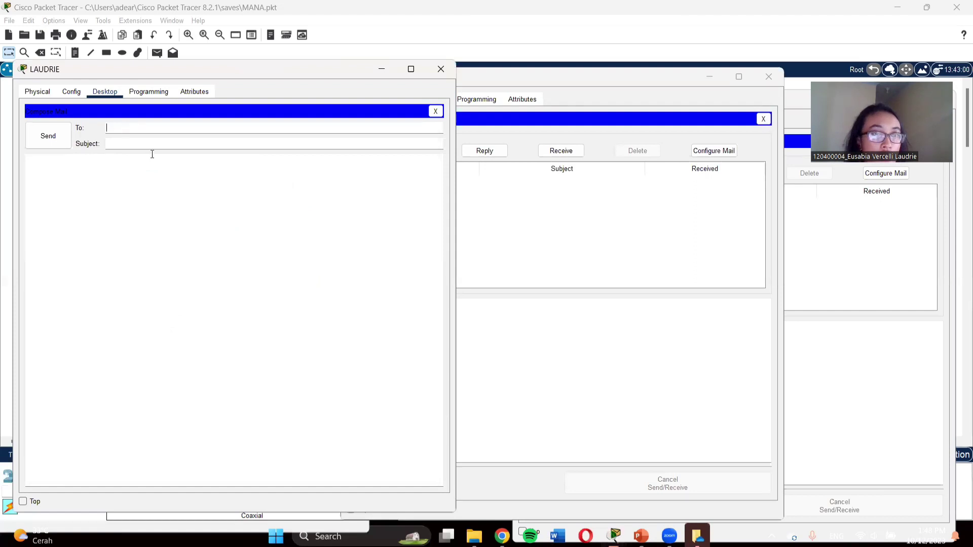
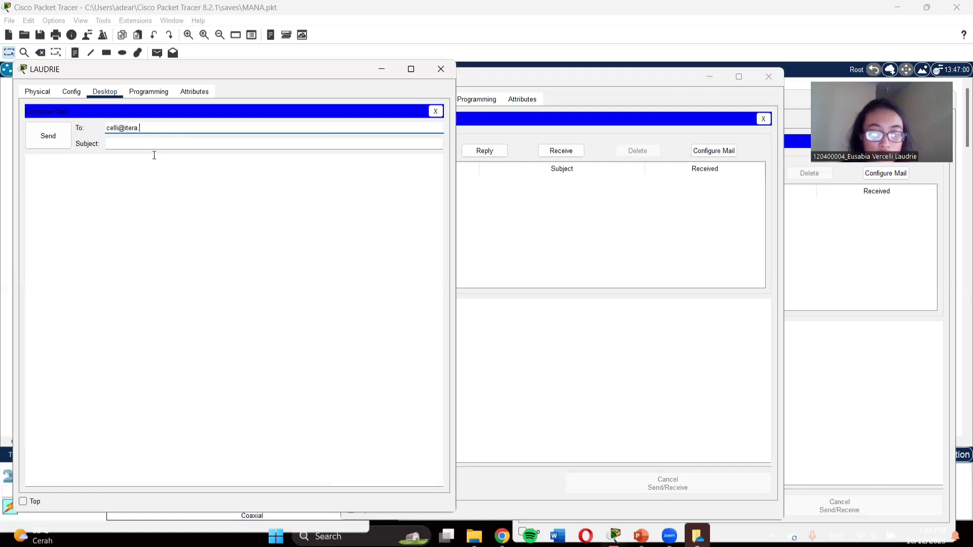
{"action": "left_click", "coordinate": [151, 143]}
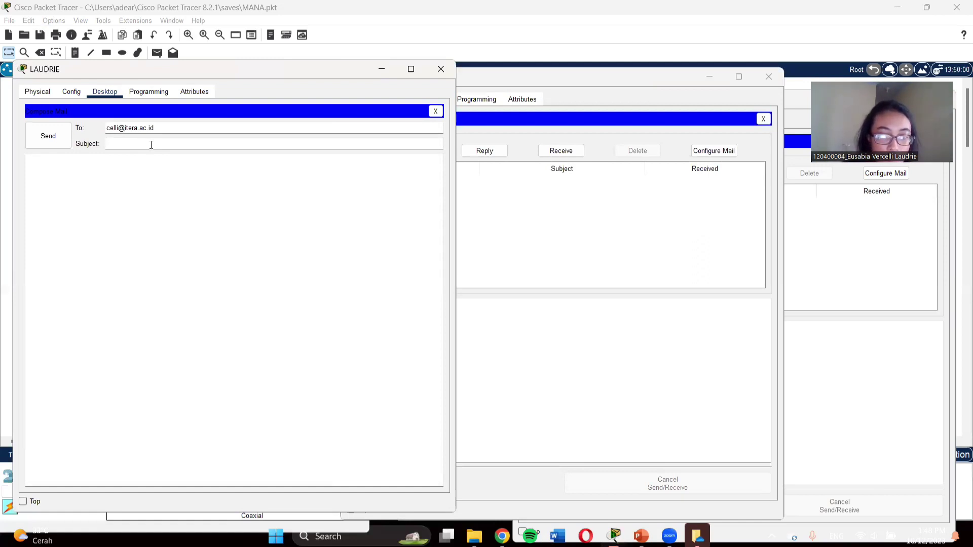
{"action": "type", "text": "Info "}
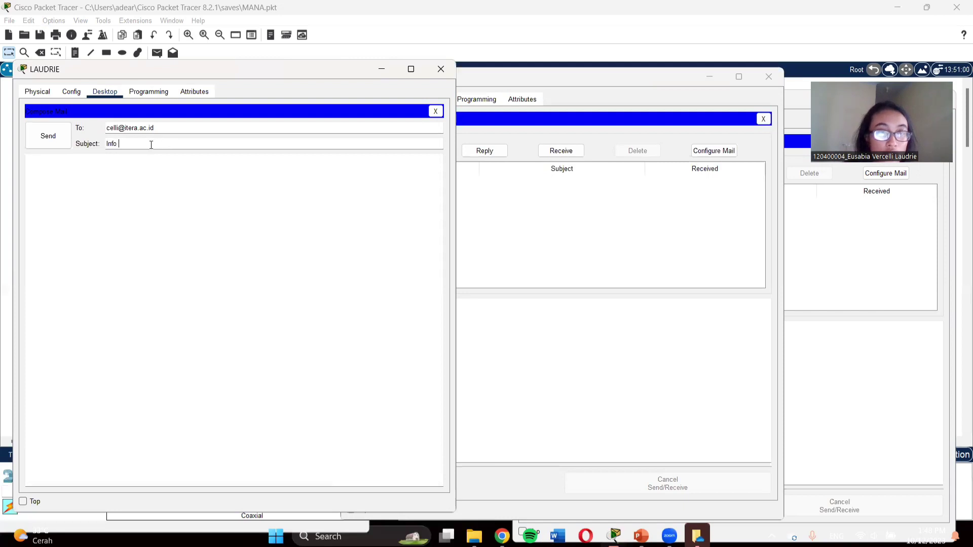
{"action": "type", "text": "ereuni"}
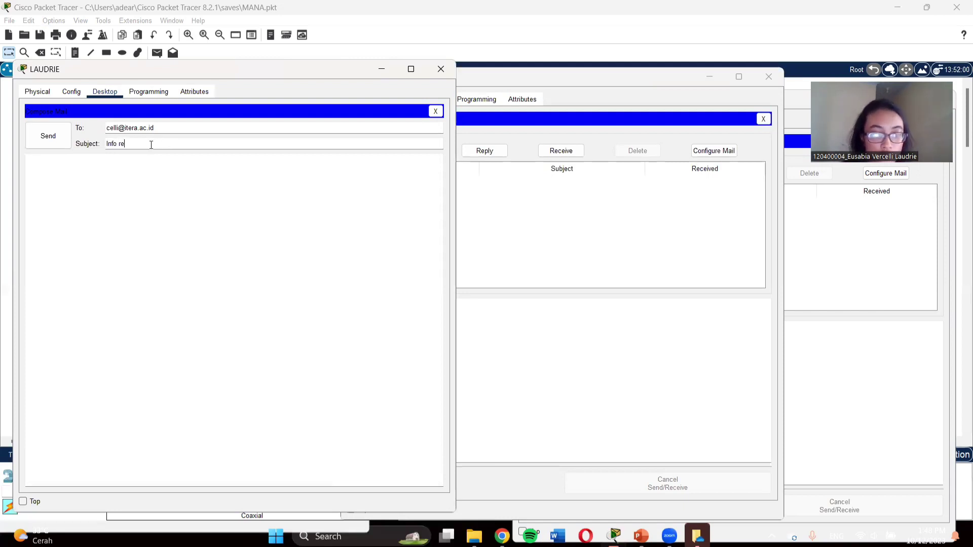
{"action": "left_click", "coordinate": [135, 169]}
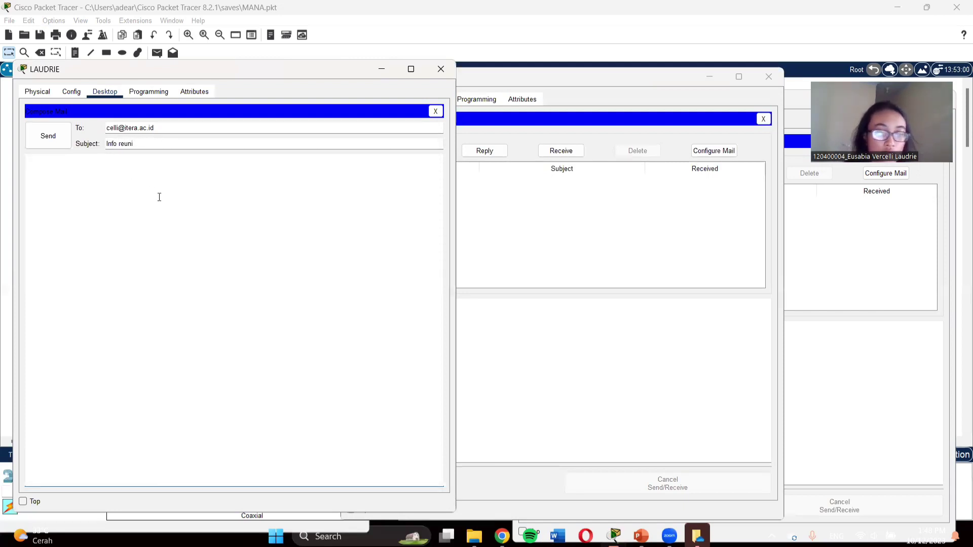
{"action": "type", "text": "kapan"}
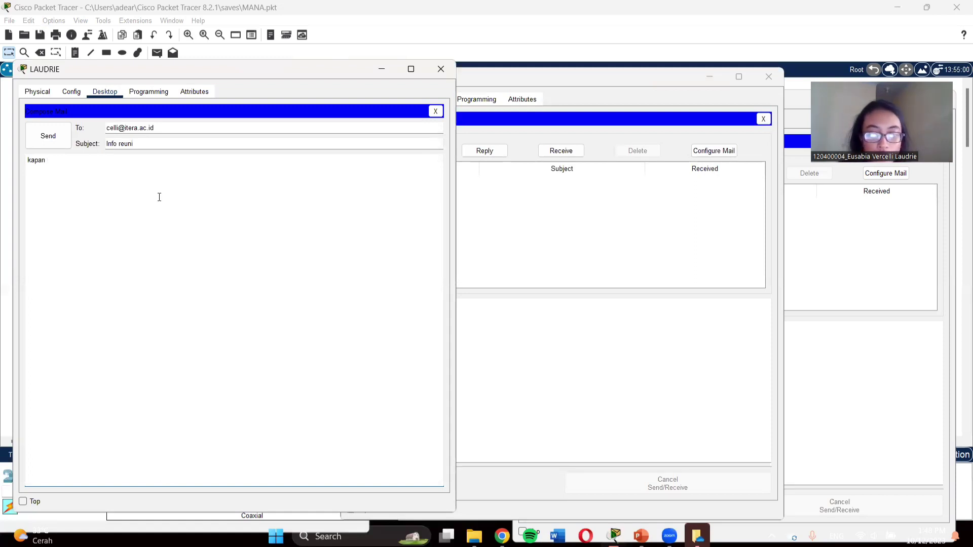
{"action": "type", "text": " kumpul"}
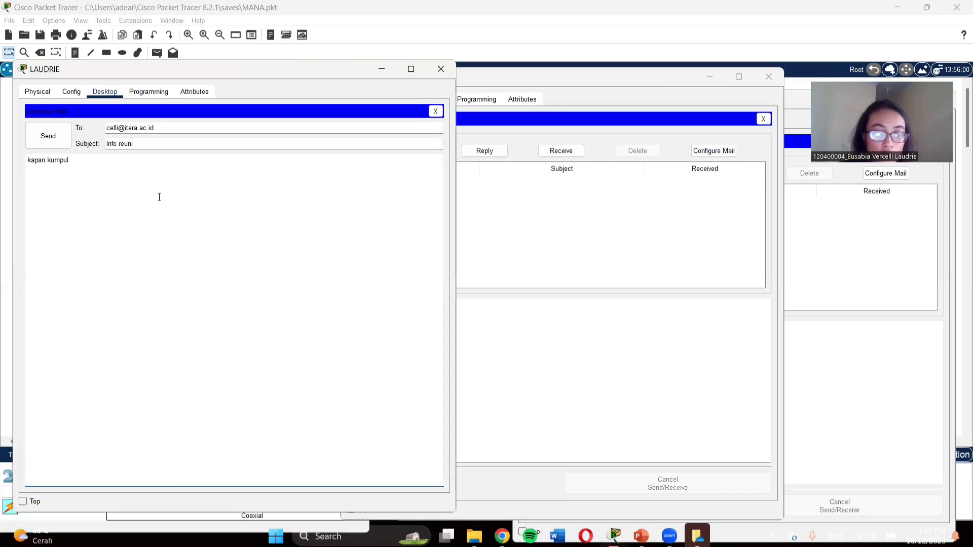
{"action": "type", "text": " lagi?"}
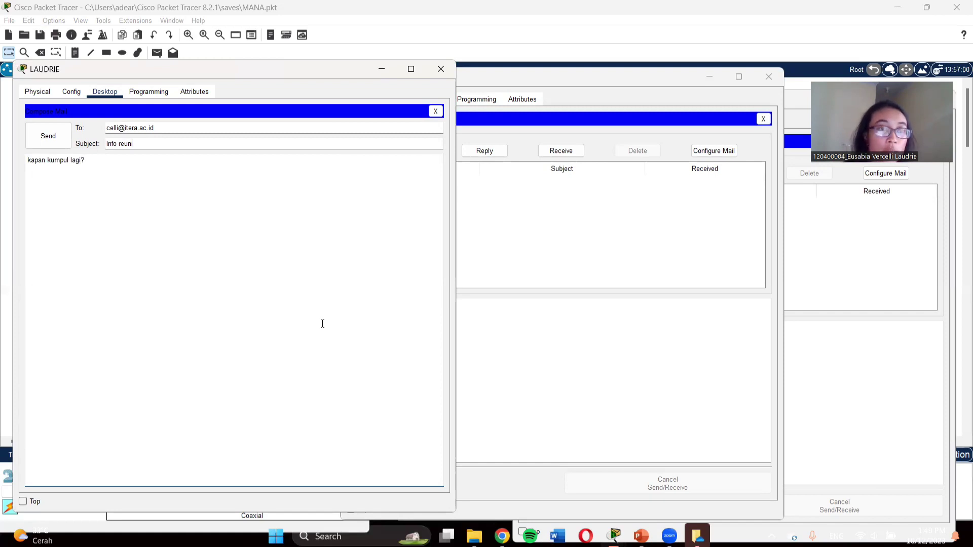
{"action": "left_click", "coordinate": [60, 134]}
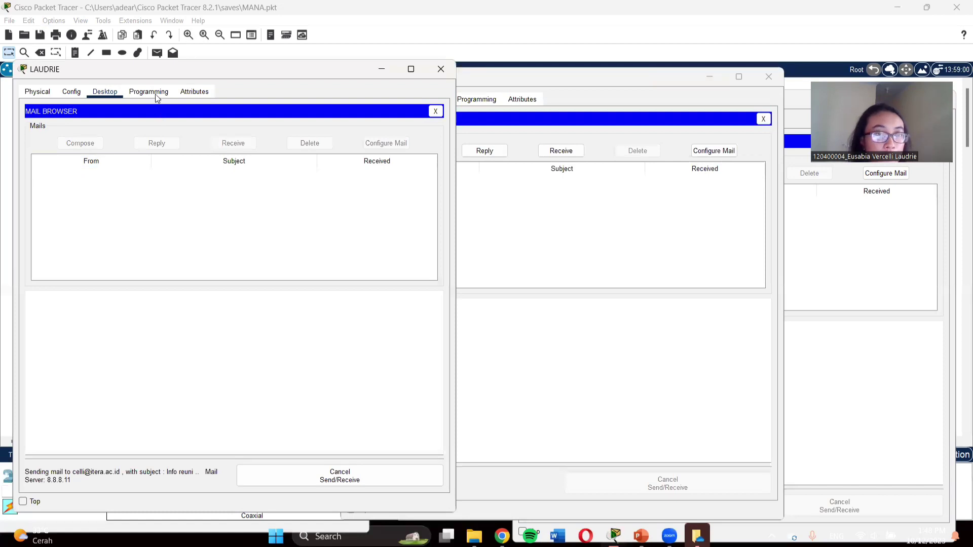
Step: Dismiss the connection timeout error and open LAUDRIE's Config global settings
{"action": "left_click_drag", "start_coordinate": [148, 69], "coordinate": [207, 53]}
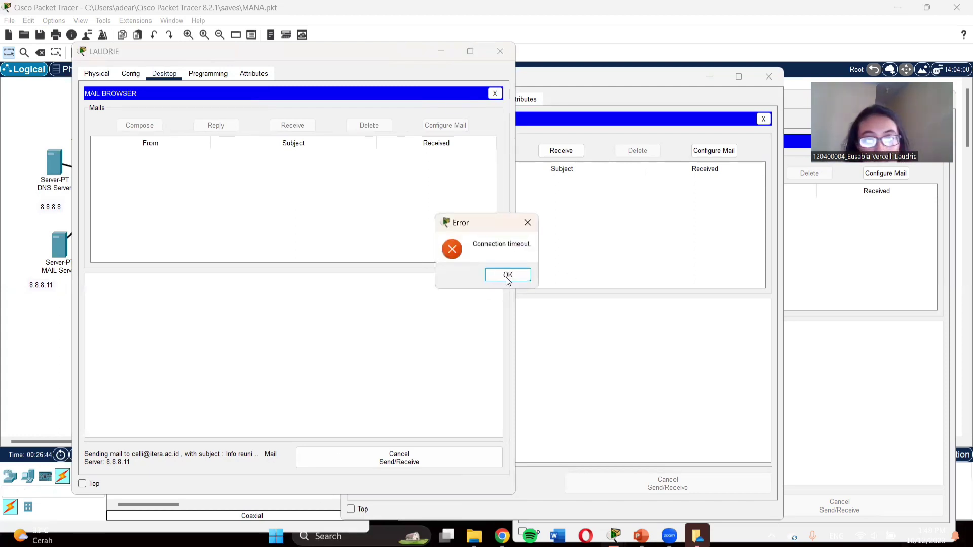
{"action": "left_click", "coordinate": [508, 276]}
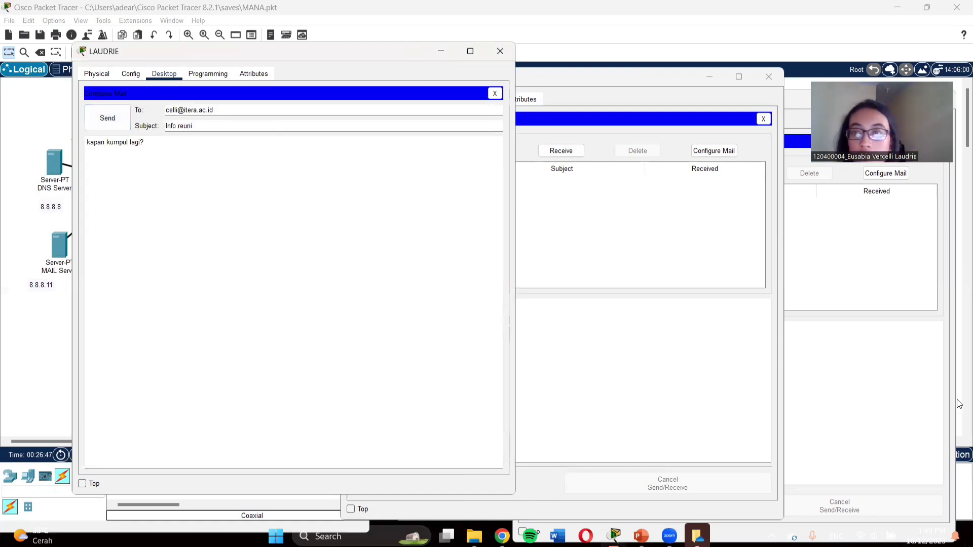
{"action": "left_click", "coordinate": [8, 193]}
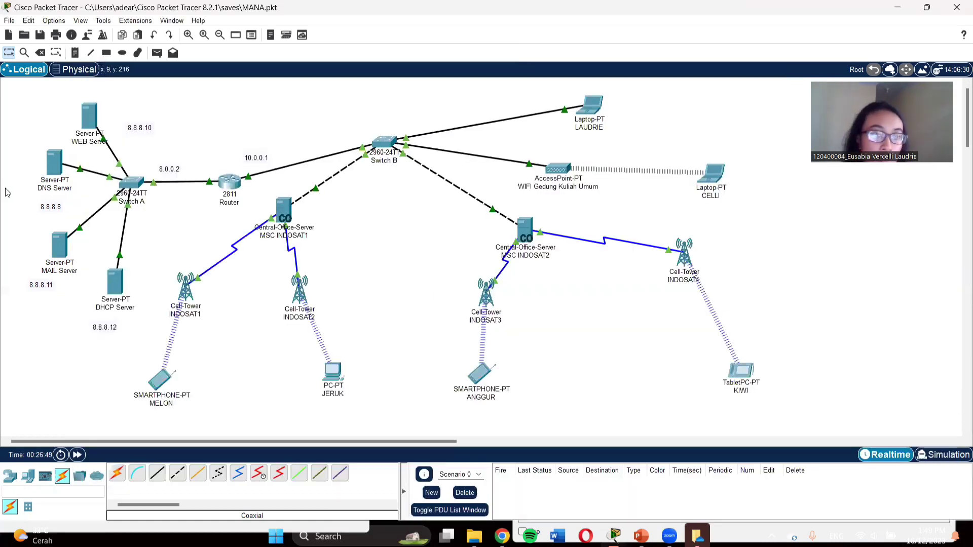
{"action": "left_click", "coordinate": [594, 115]}
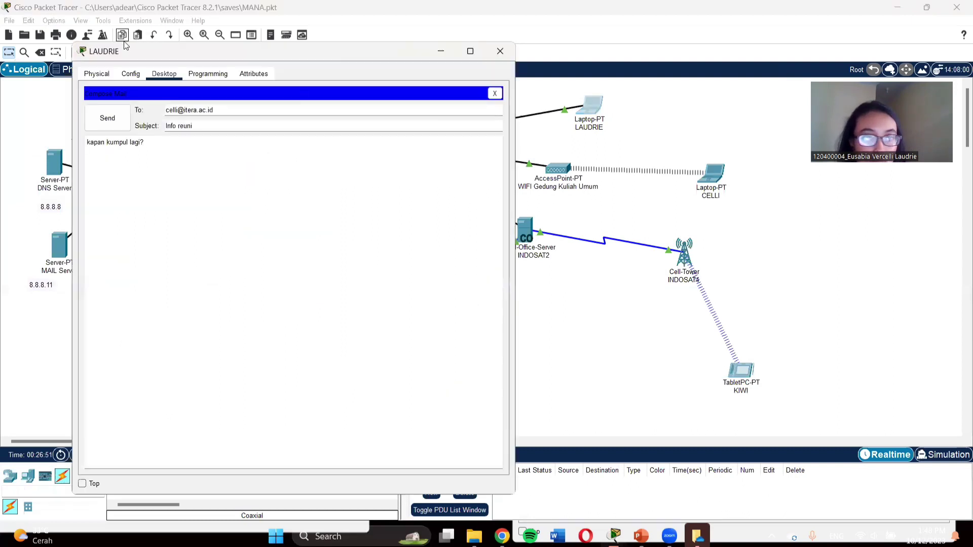
{"action": "left_click", "coordinate": [135, 73]}
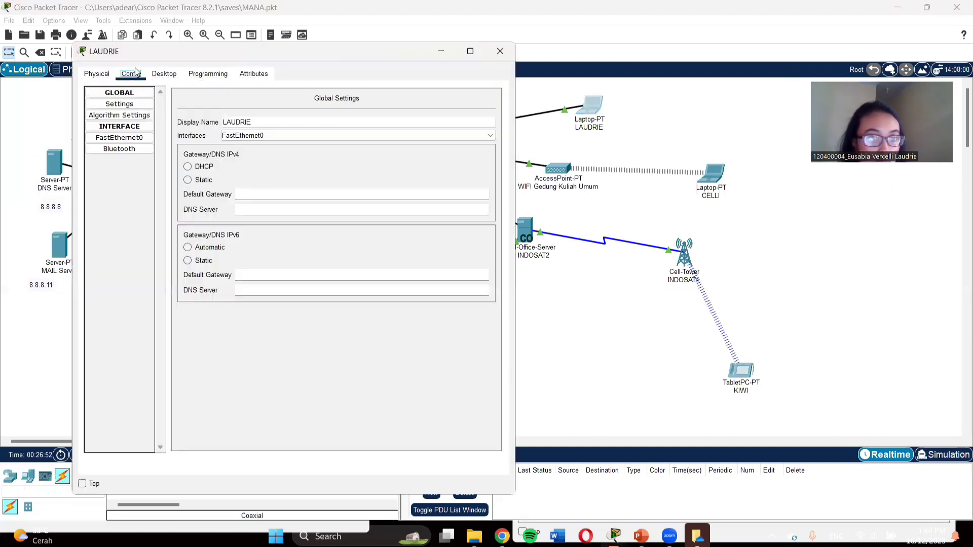
Step: Switch LAUDRIE's IPv4 gateway and DNS to DHCP, review its tabs, and close the compose form
{"action": "left_click", "coordinate": [202, 169]}
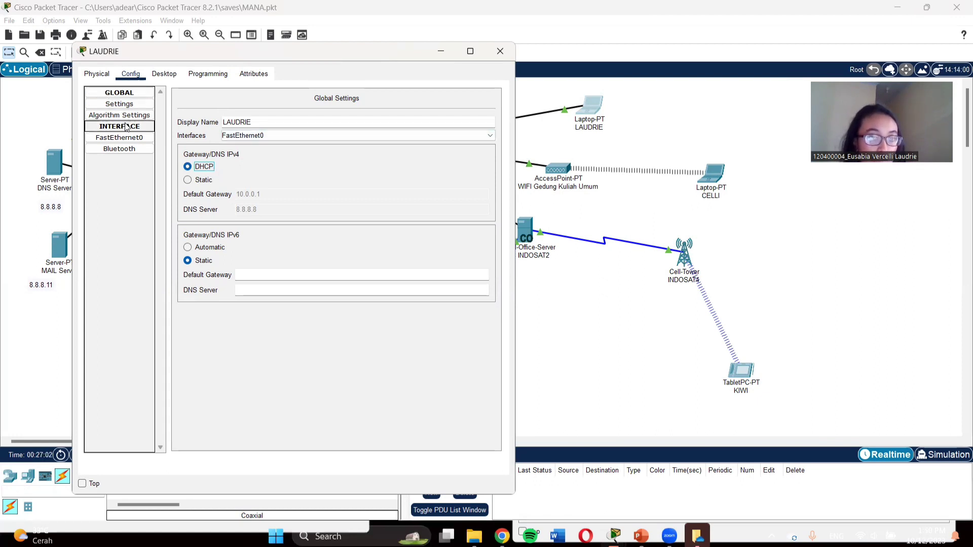
{"action": "left_click", "coordinate": [172, 75]}
{"action": "left_click", "coordinate": [208, 74]}
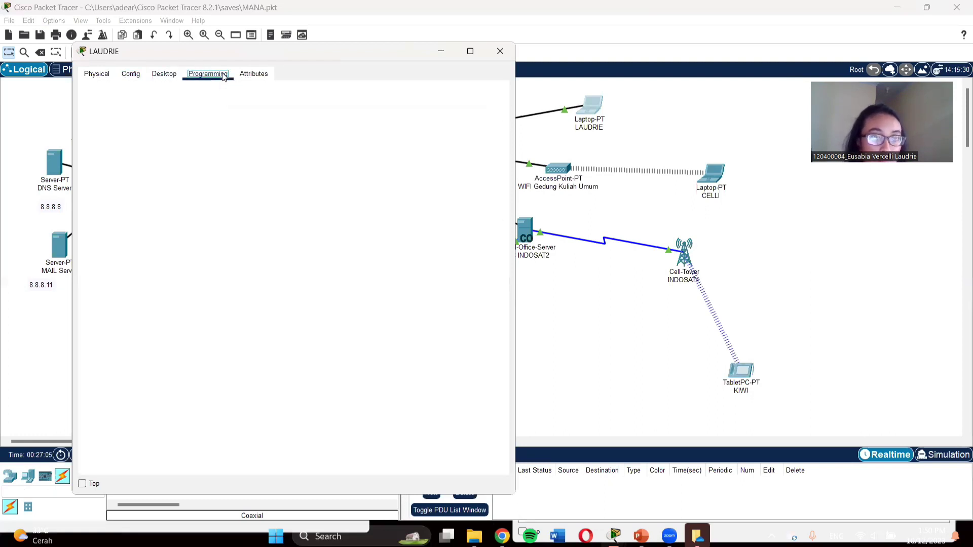
{"action": "left_click", "coordinate": [254, 74]}
{"action": "left_click", "coordinate": [97, 74]}
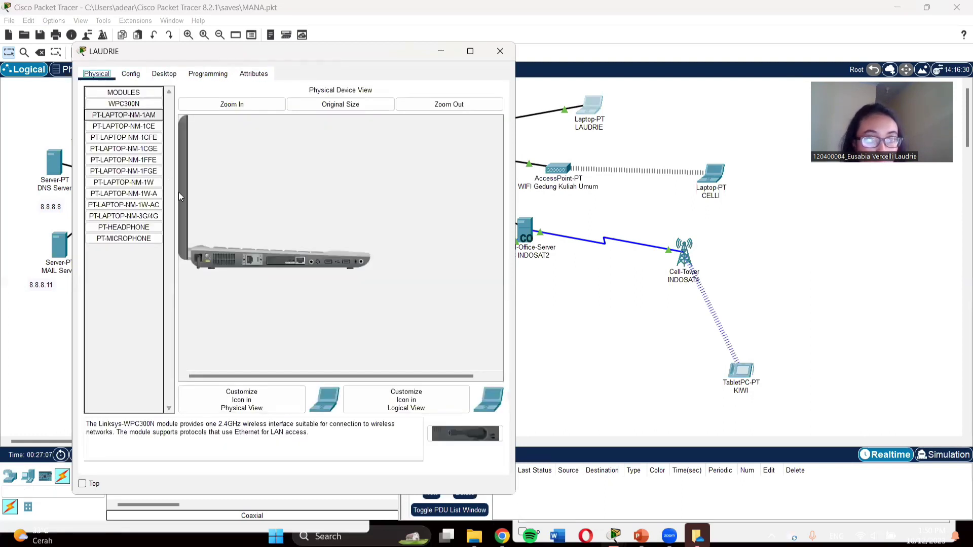
{"action": "left_click", "coordinate": [144, 75]}
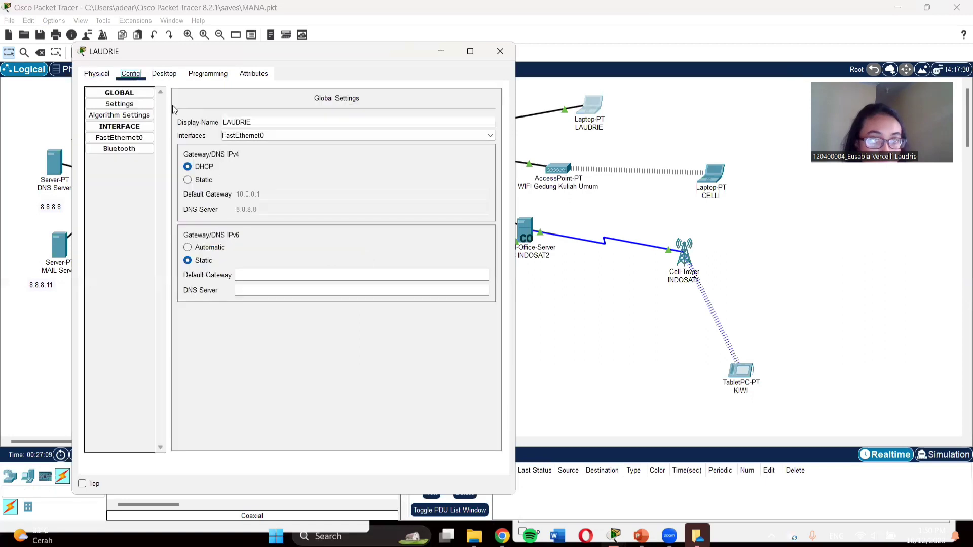
{"action": "left_click", "coordinate": [166, 76]}
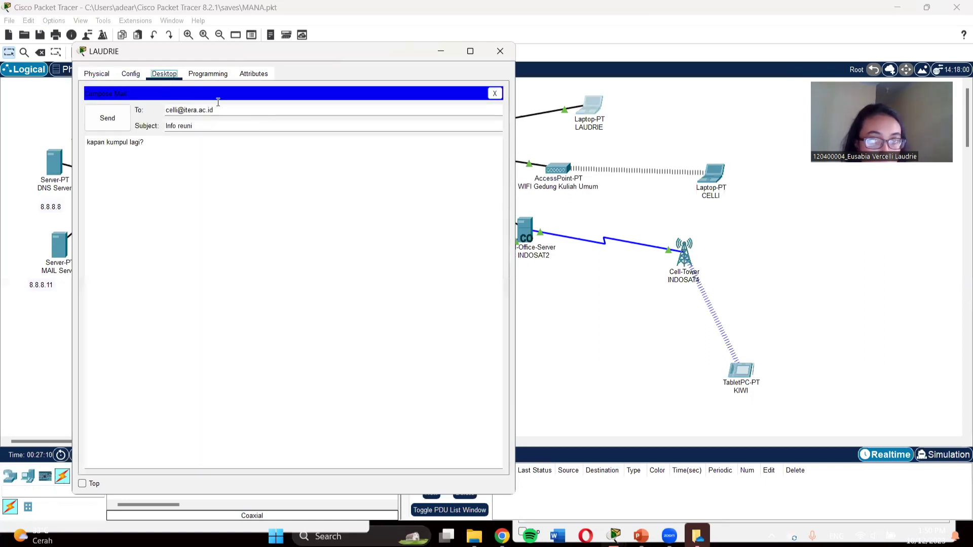
{"action": "left_click", "coordinate": [495, 93]}
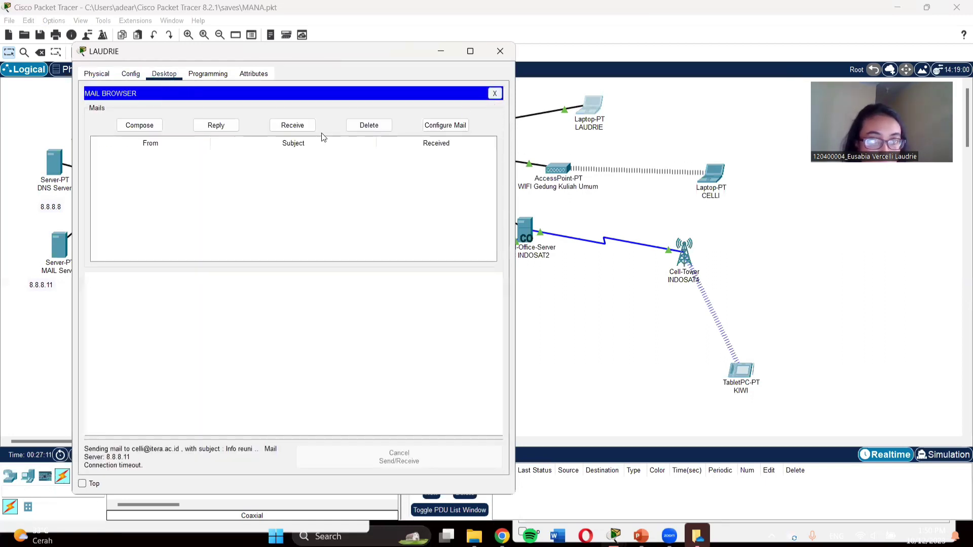
Step: From LAUDRIE's command prompt, ping mail server 8.8.8.11 and get 3 of 4 replies
{"action": "left_click", "coordinate": [495, 93]}
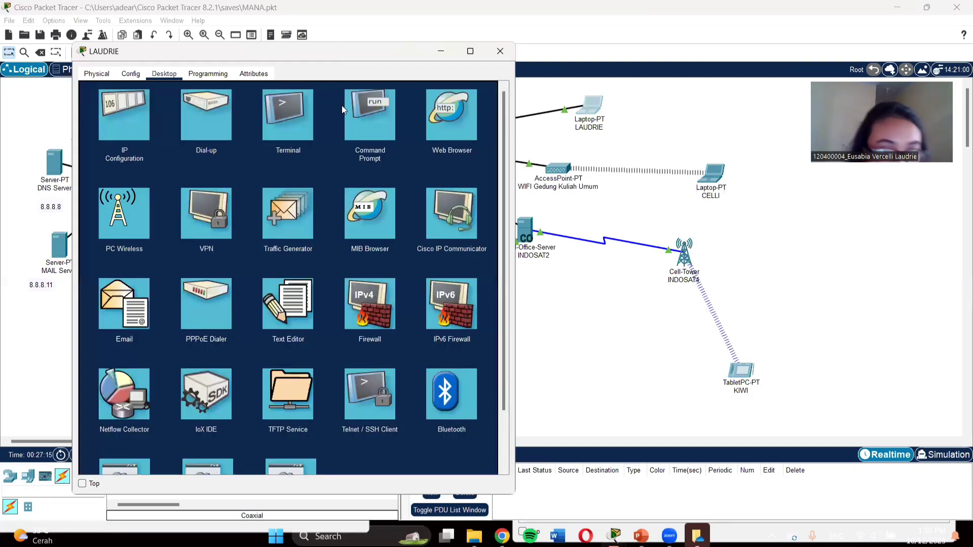
{"action": "left_click", "coordinate": [359, 110]}
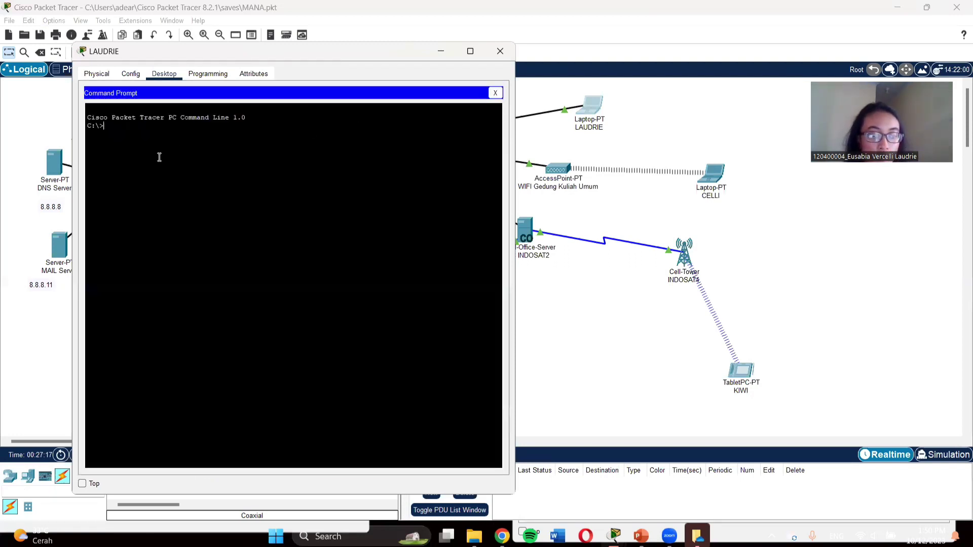
{"action": "type", "text": "ping"}
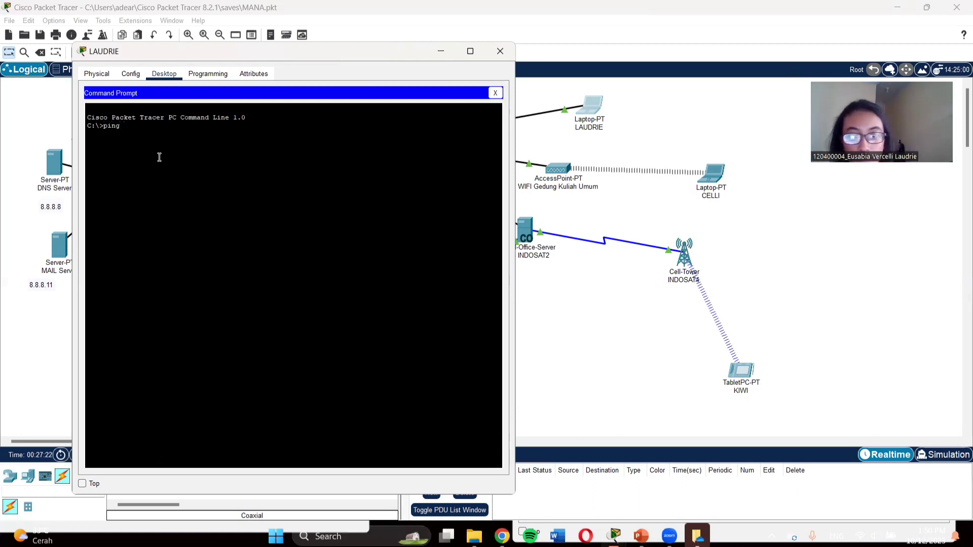
{"action": "type", "text": " 8.8.8.8"}
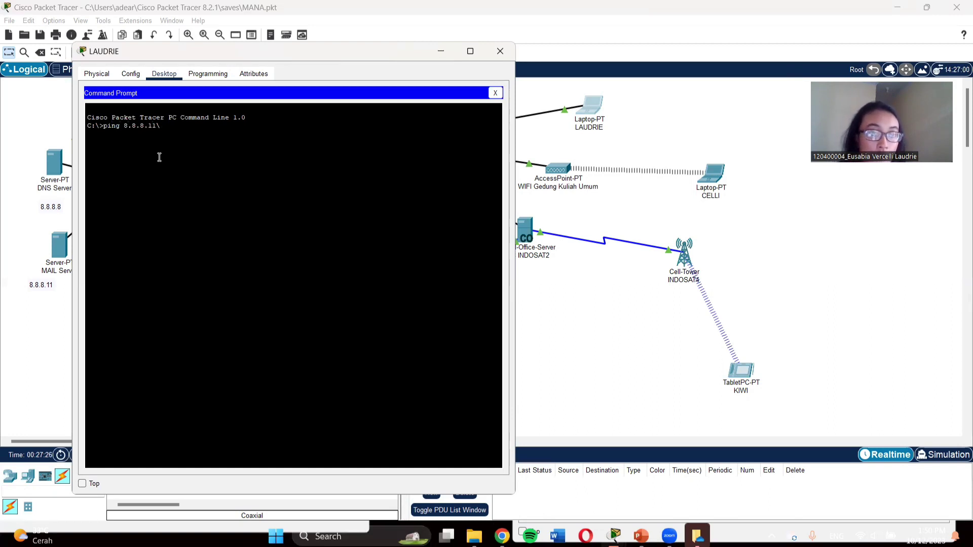
{"action": "key", "text": "BackSpace"}
{"action": "key", "text": "Return"}
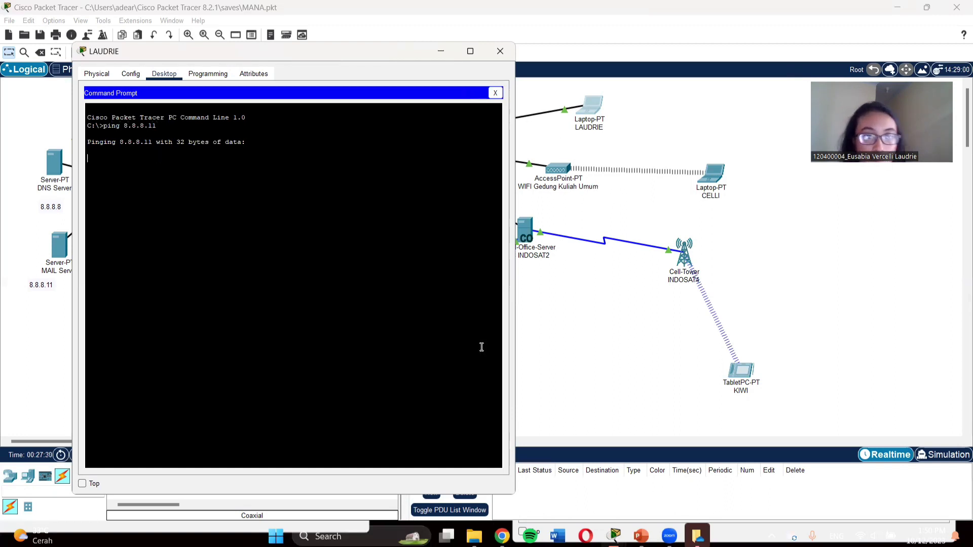
{"action": "mouse_move", "coordinate": [625, 535]}
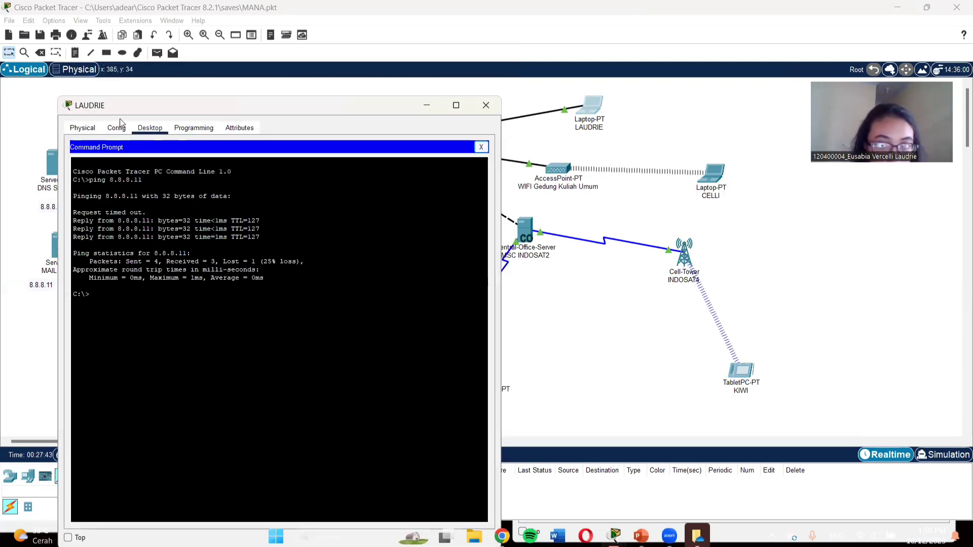
{"action": "left_click", "coordinate": [480, 148]}
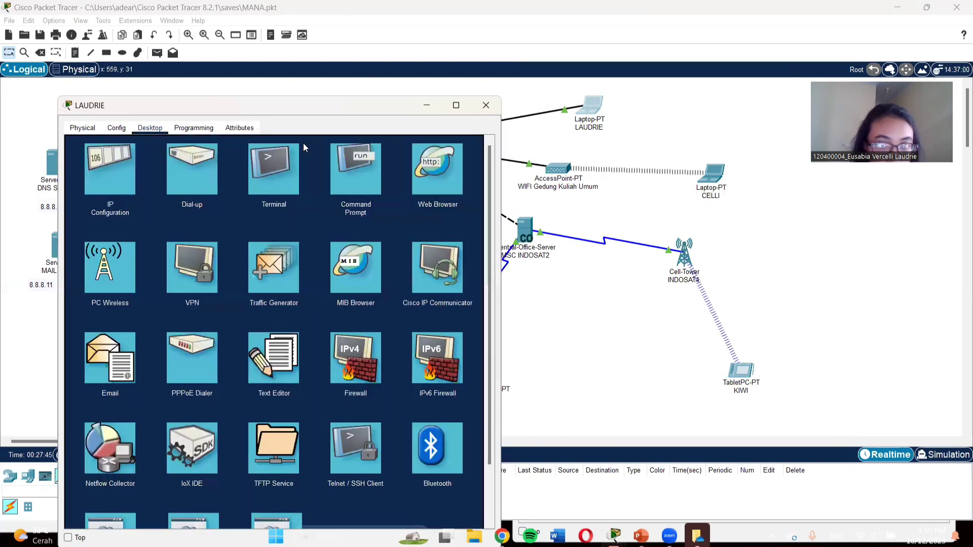
Step: Recheck LAUDRIE's IP configuration, then close and reopen the laptop's window
{"action": "left_click", "coordinate": [117, 128]}
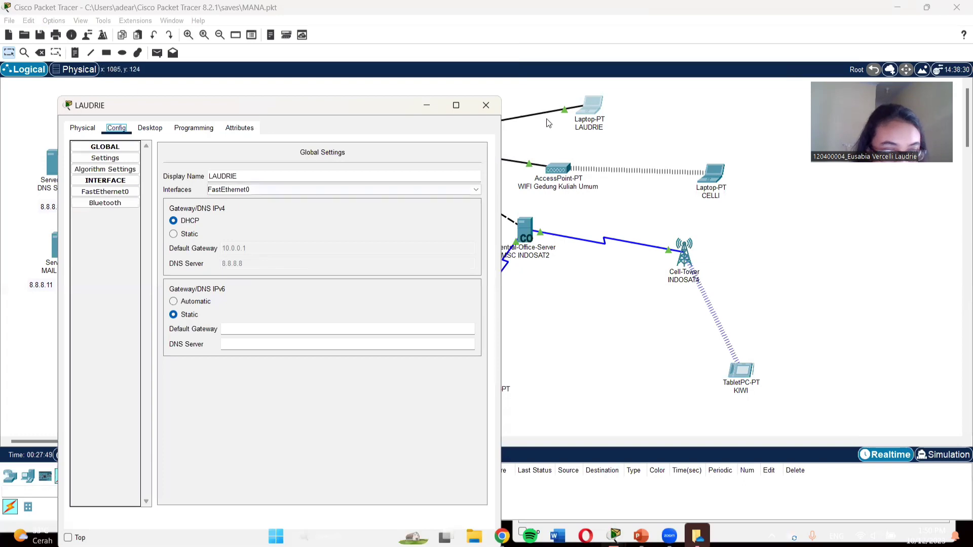
{"action": "left_click", "coordinate": [485, 106]}
{"action": "left_click", "coordinate": [590, 108]}
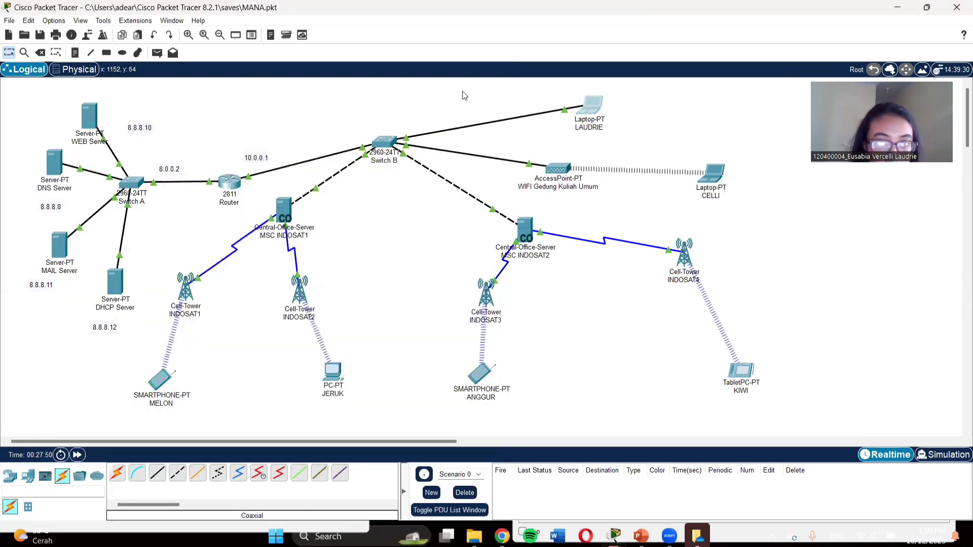
{"action": "left_click", "coordinate": [433, 99]}
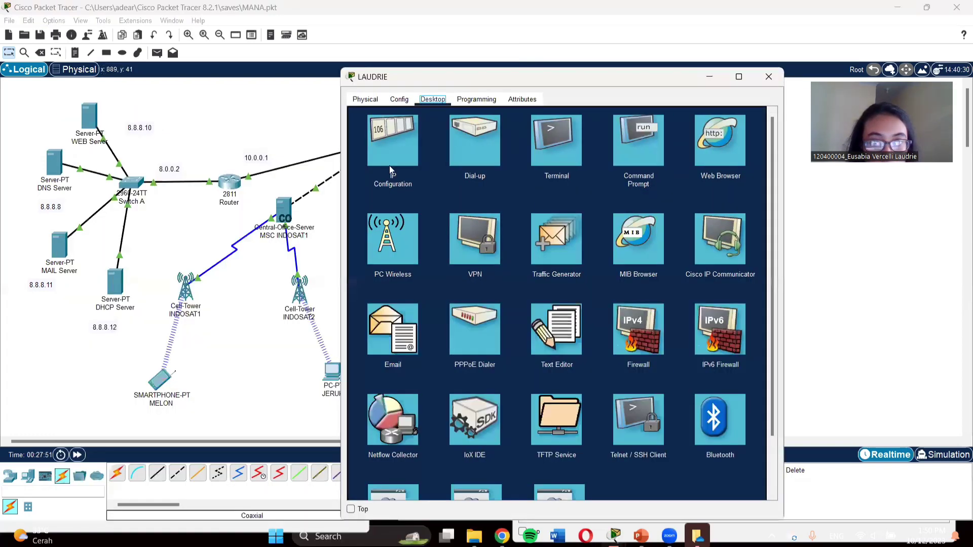
{"action": "left_click", "coordinate": [391, 354]}
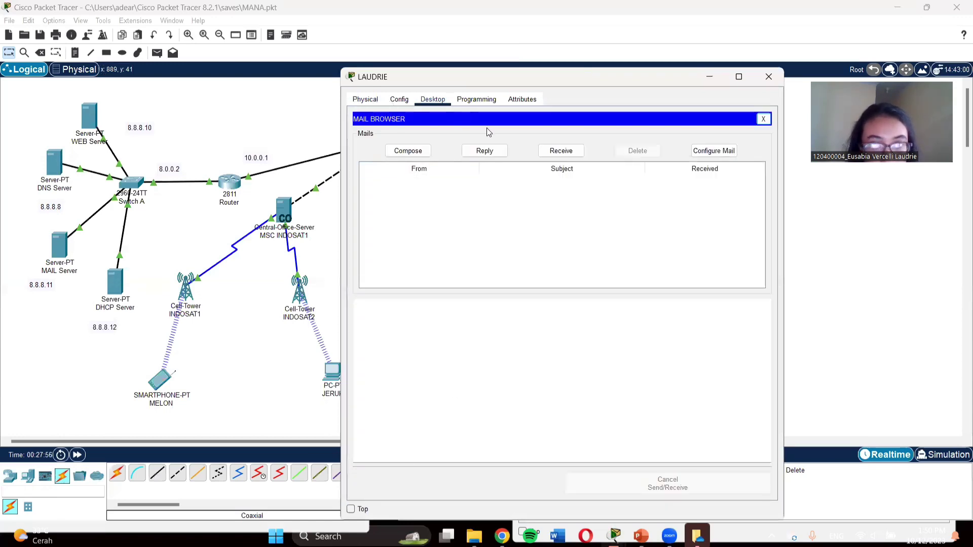
{"action": "left_click", "coordinate": [413, 151]}
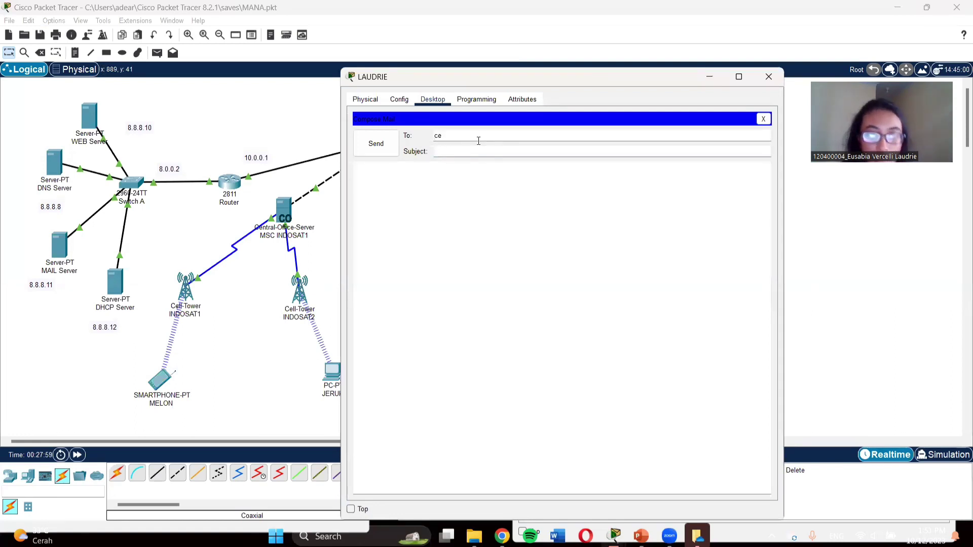
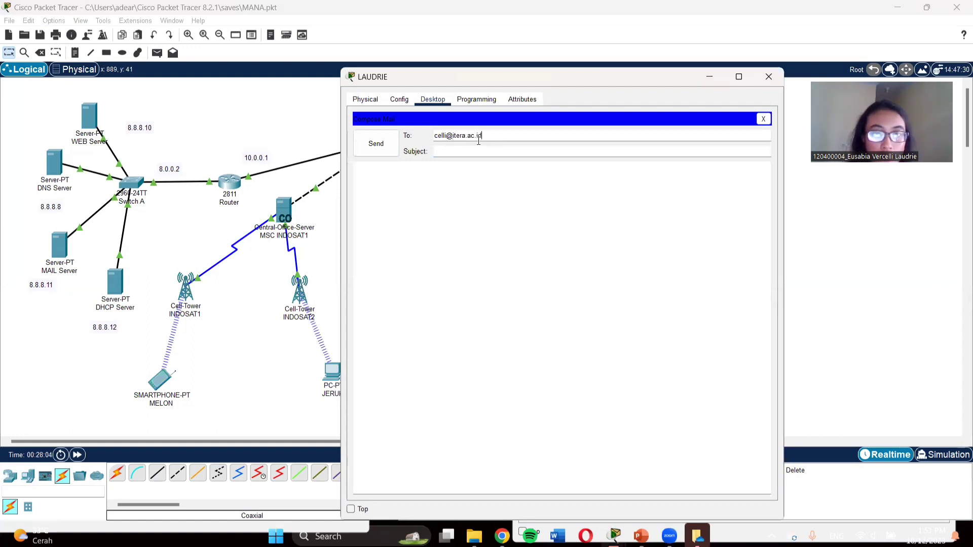
Step: Add subject 'info' and body 'kapan reuni' and send it successfully to server 8.8.8.11
{"action": "left_click", "coordinate": [476, 148]}
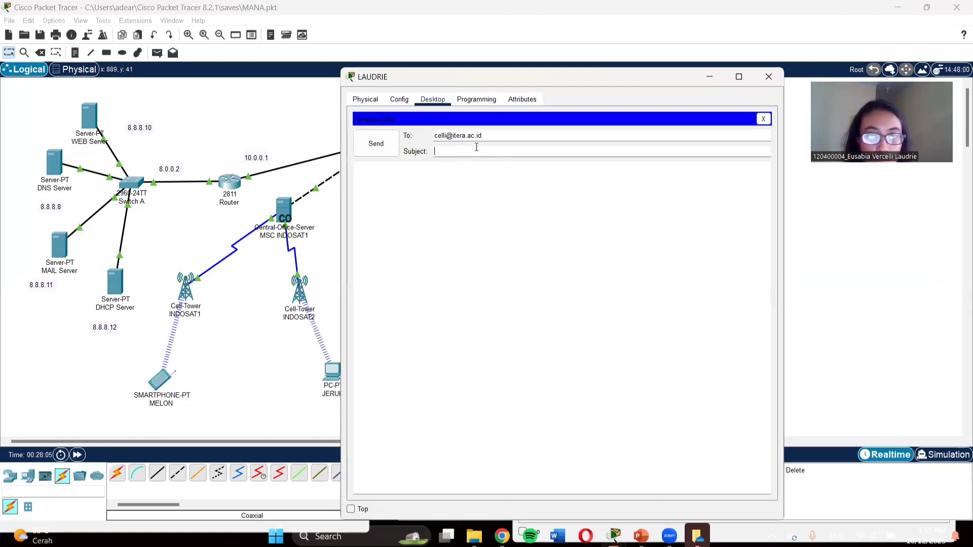
{"action": "type", "text": "ind"}
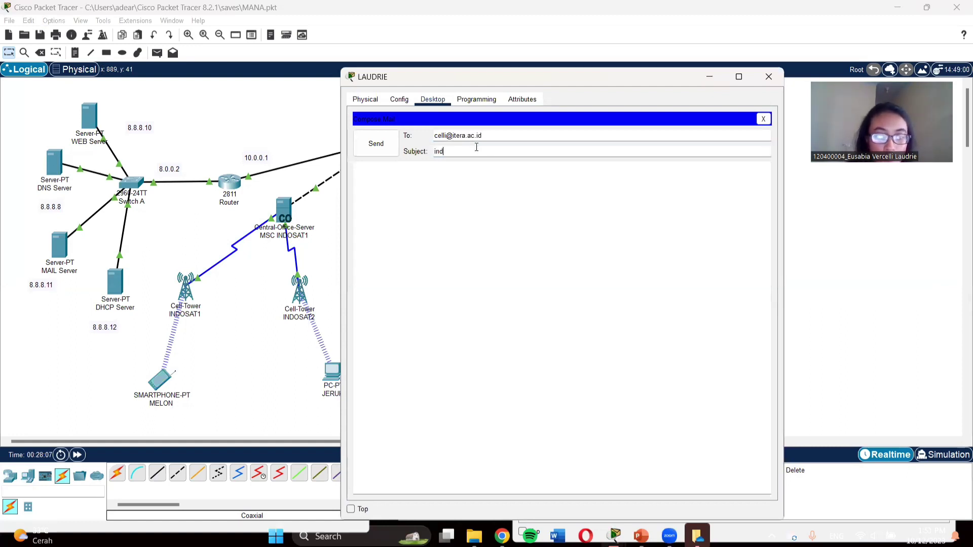
{"action": "key", "text": "BackSpace"}
{"action": "type", "text": "fo"}
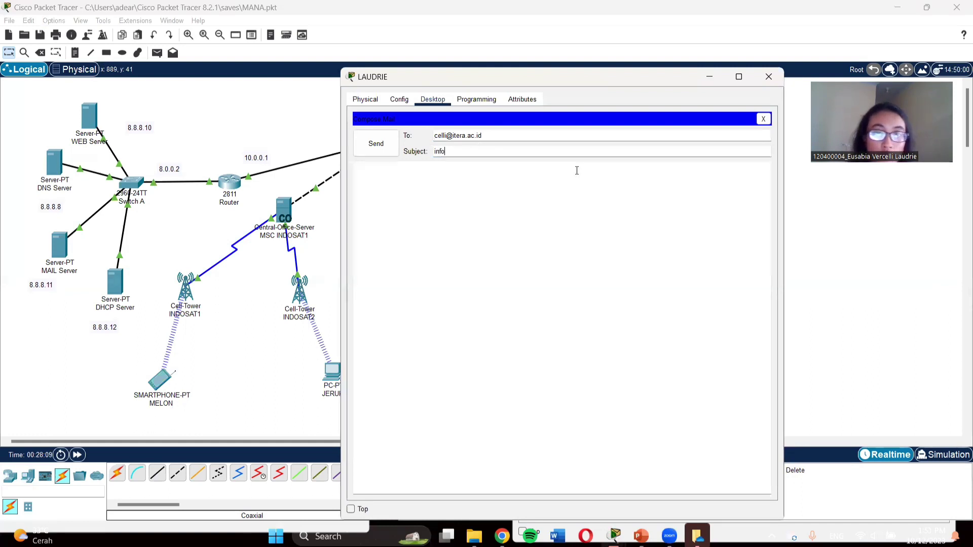
{"action": "left_click", "coordinate": [568, 188]}
{"action": "type", "text": "kapan"}
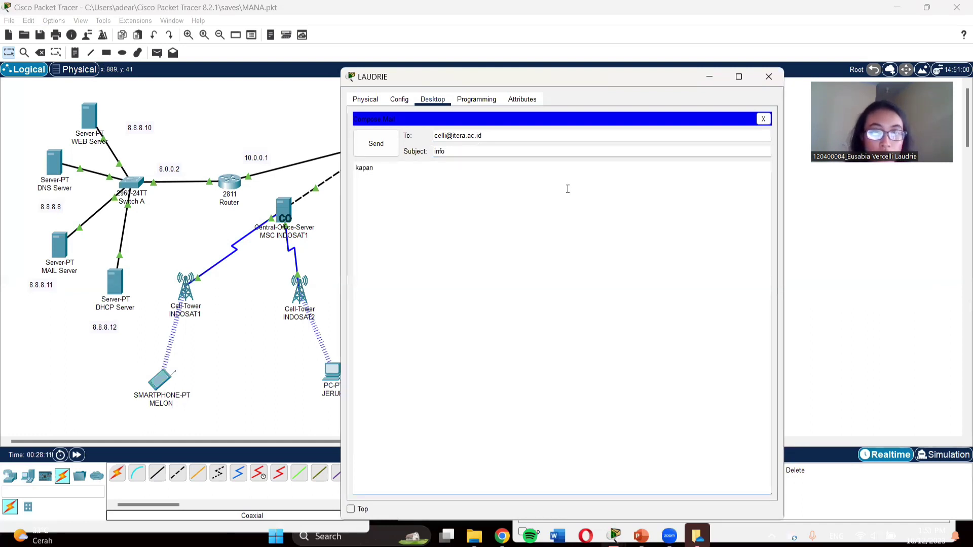
{"action": "type", "text": " reuni"}
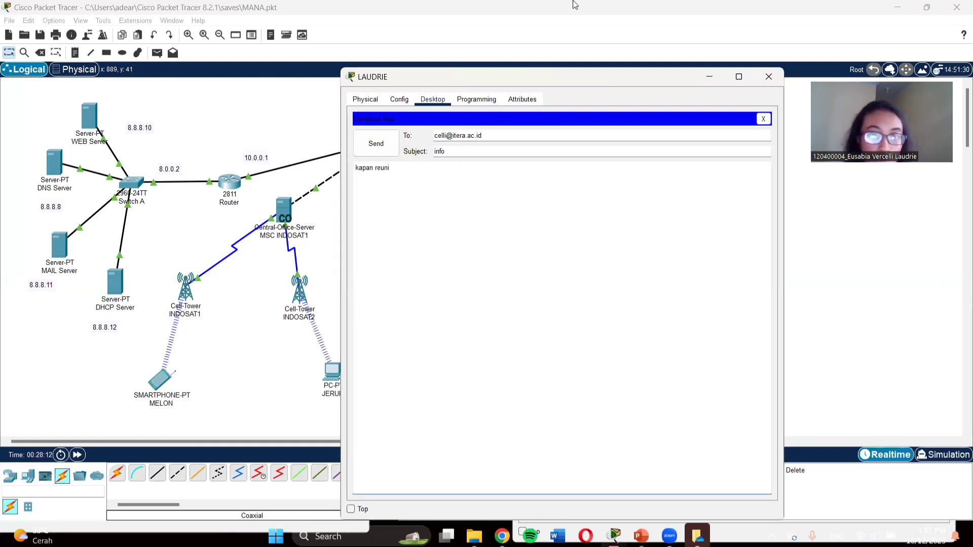
{"action": "left_click", "coordinate": [376, 145]}
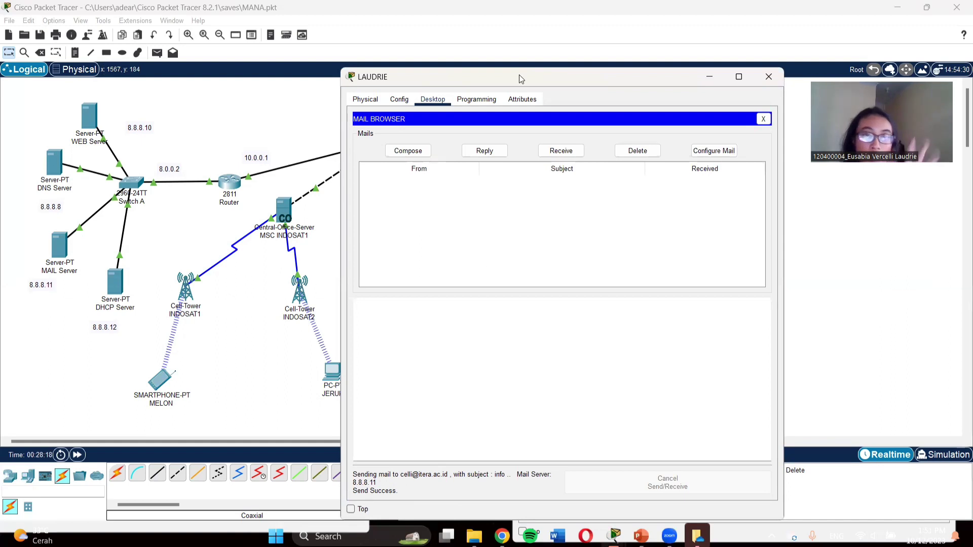
{"action": "left_click_drag", "start_coordinate": [390, 83], "coordinate": [263, 70]}
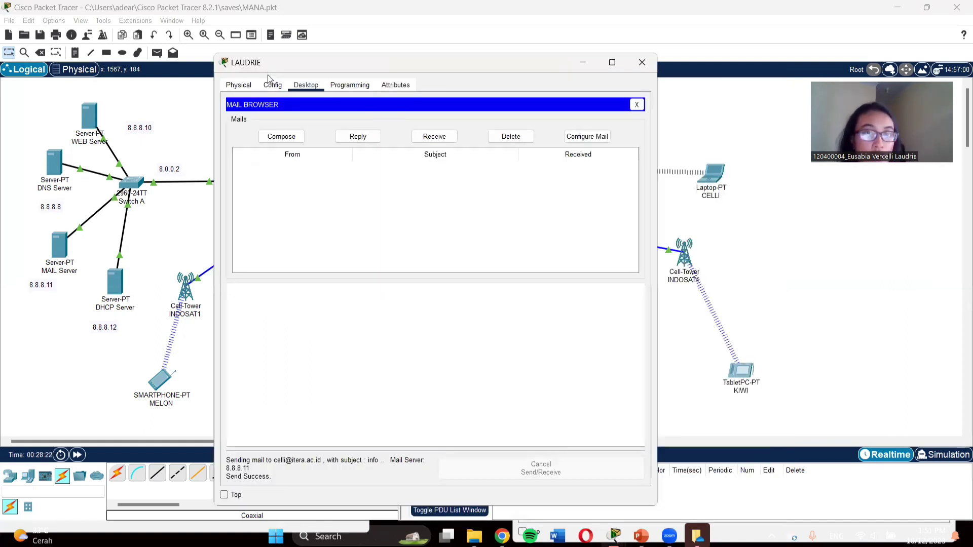
{"action": "left_click_drag", "start_coordinate": [268, 63], "coordinate": [154, 47]}
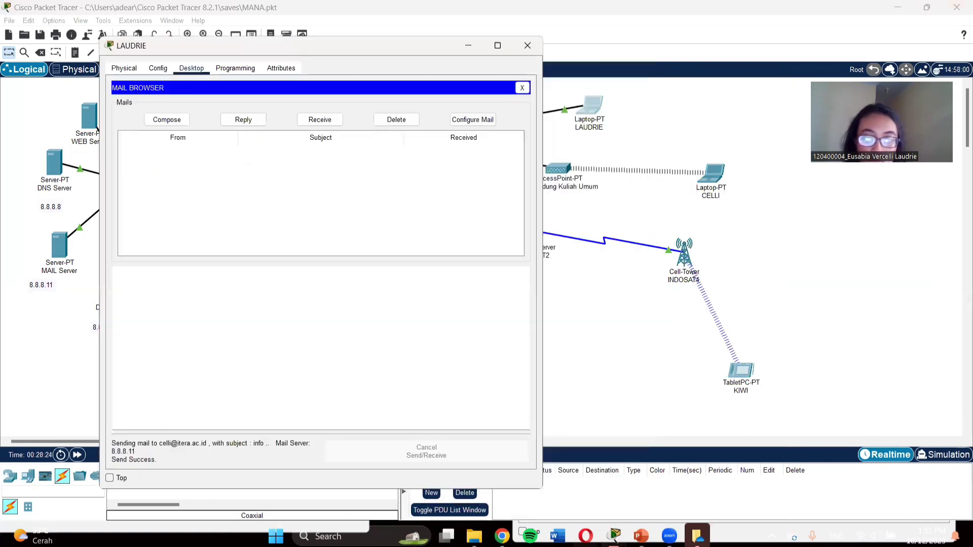
Step: Bring CELLI's Mail Browser forward and receive LAUDRIE's 'info' email from POP3 server 8.8.8.11
{"action": "mouse_move", "coordinate": [698, 537]}
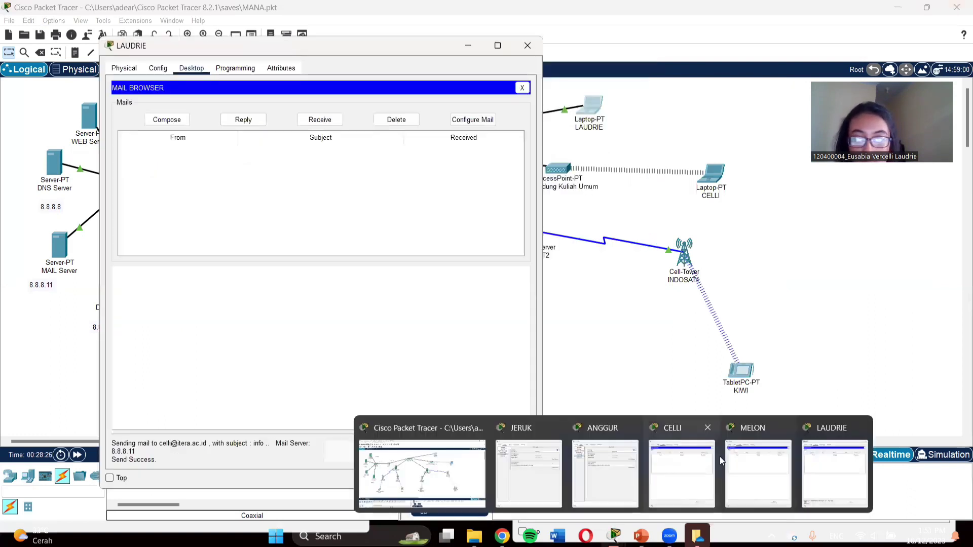
{"action": "left_click", "coordinate": [754, 448]}
{"action": "mouse_move", "coordinate": [615, 537]}
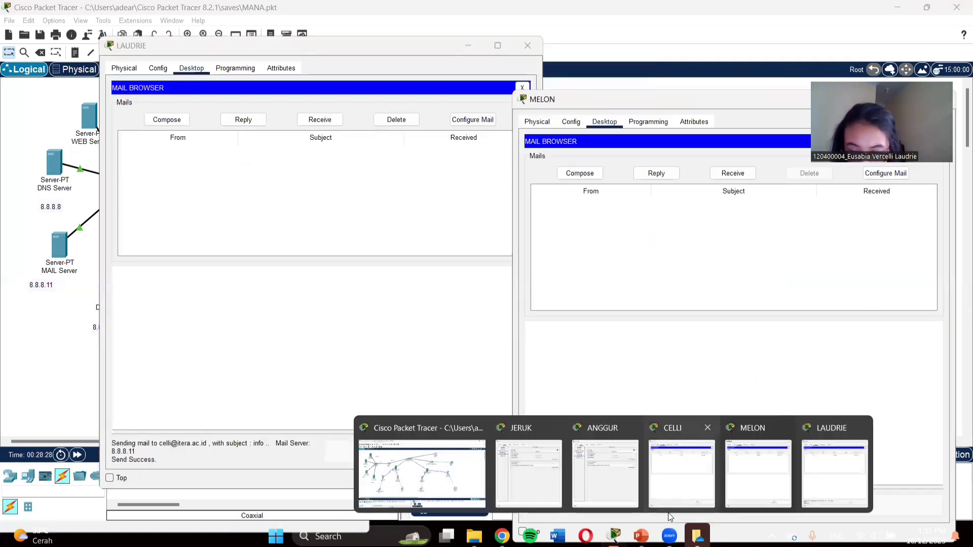
{"action": "left_click", "coordinate": [662, 466]}
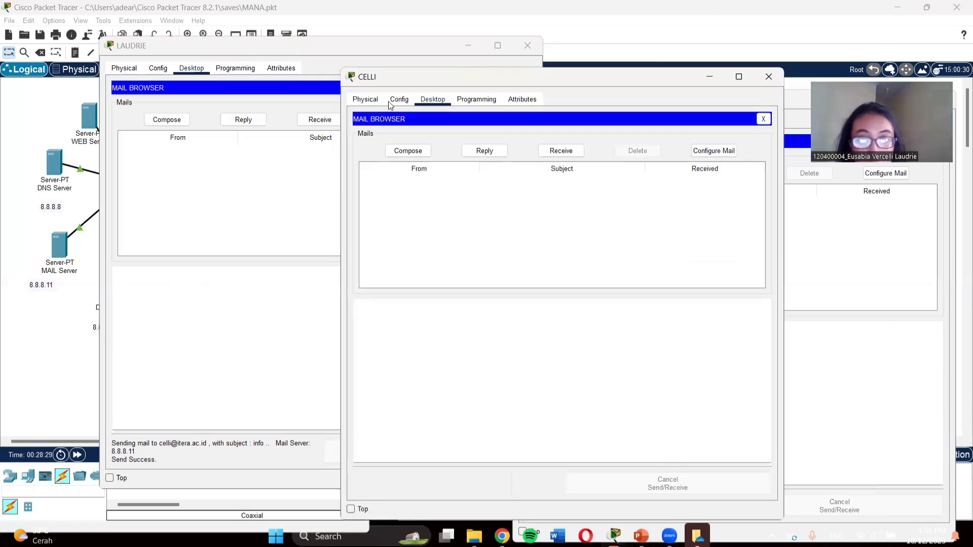
{"action": "left_click", "coordinate": [561, 151]}
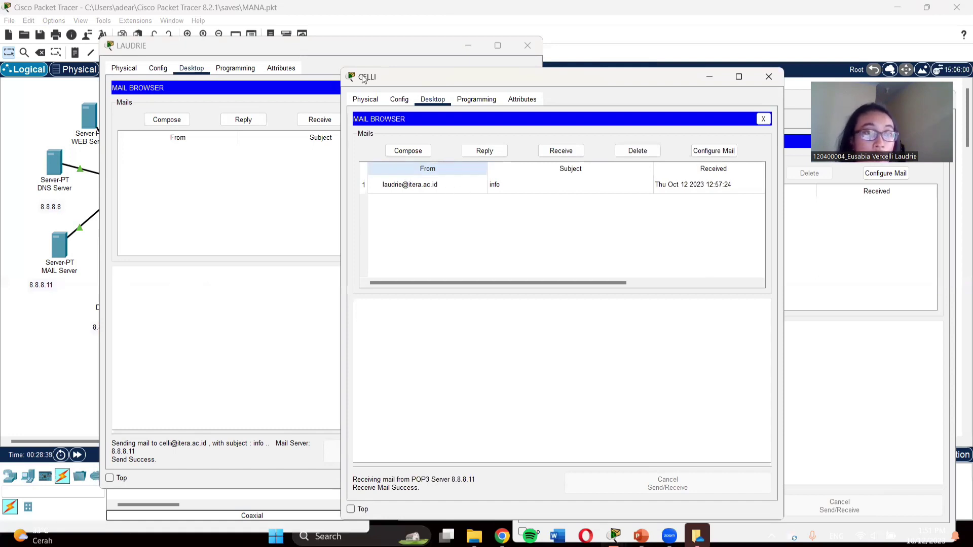
{"action": "left_click_drag", "start_coordinate": [365, 78], "coordinate": [375, 80]}
{"action": "left_click", "coordinate": [122, 47]}
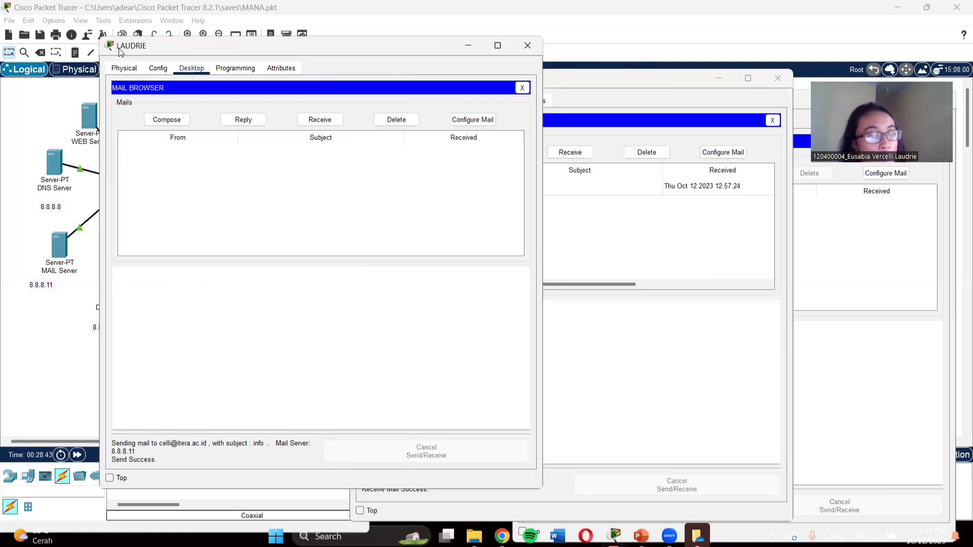
{"action": "mouse_move", "coordinate": [615, 538]}
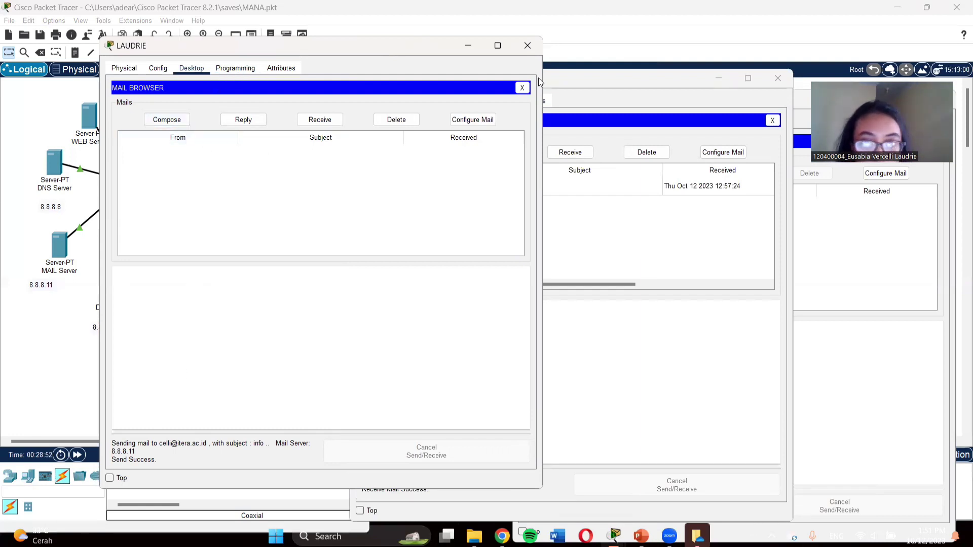
Step: From CELLI, send MELON's address an email with subject 'info reuni' and body 'kapan yaa'
{"action": "left_click", "coordinate": [594, 107]}
{"action": "left_click", "coordinate": [434, 152]}
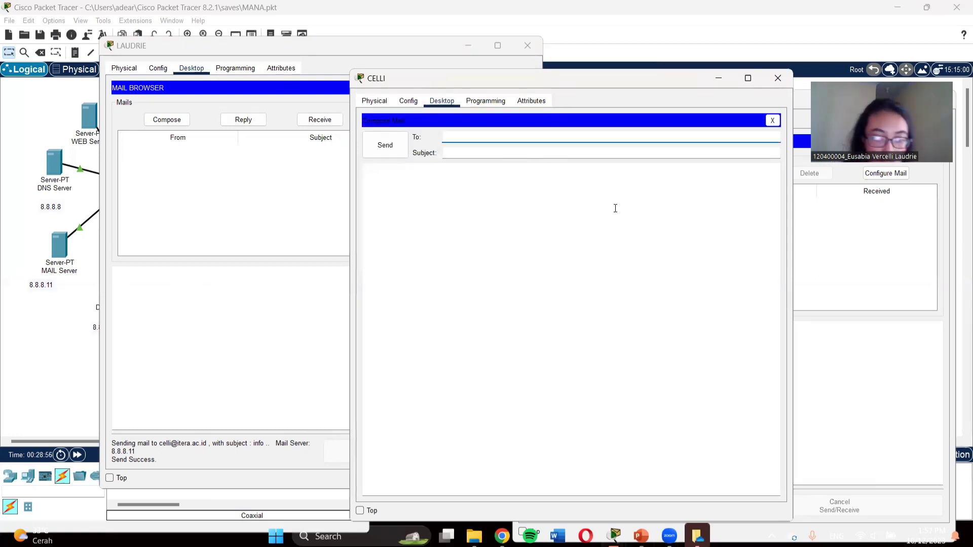
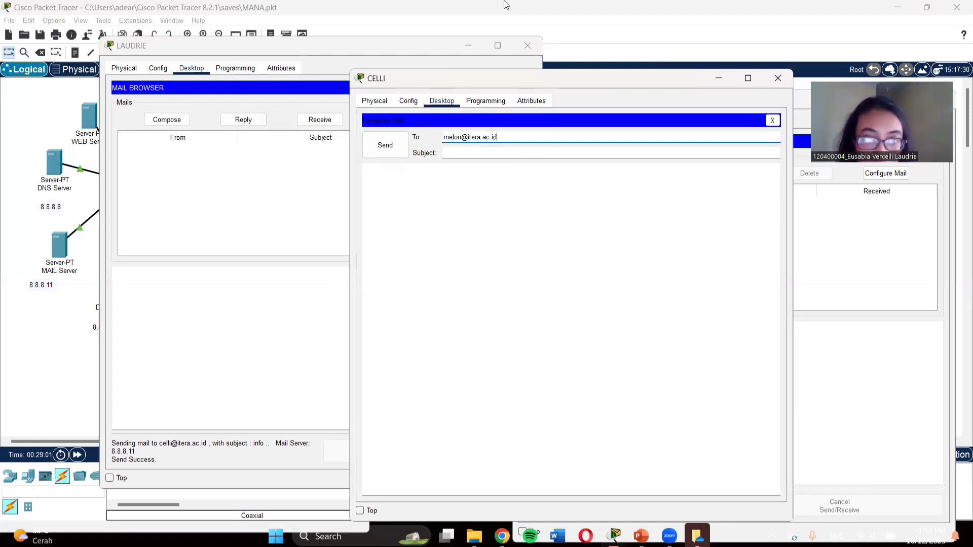
{"action": "left_click", "coordinate": [490, 153]}
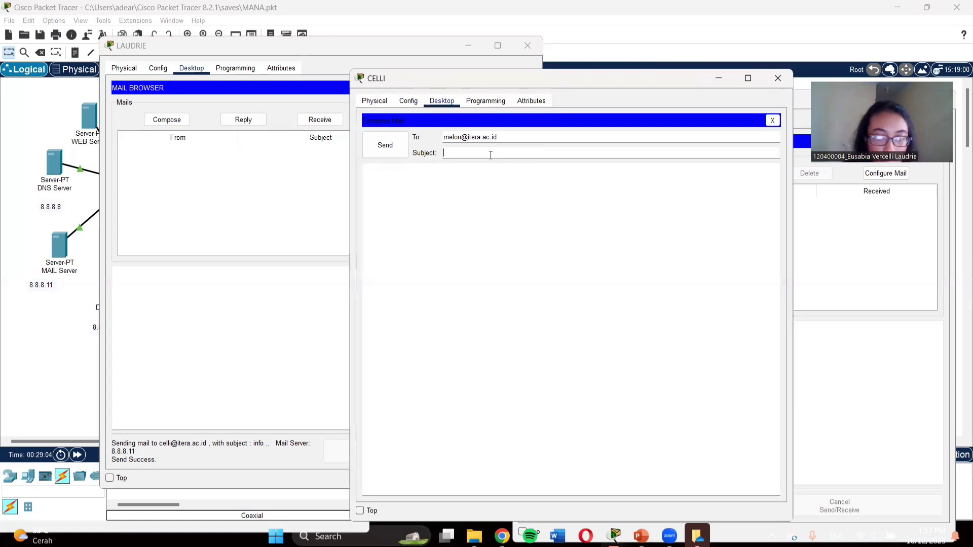
{"action": "type", "text": "in"}
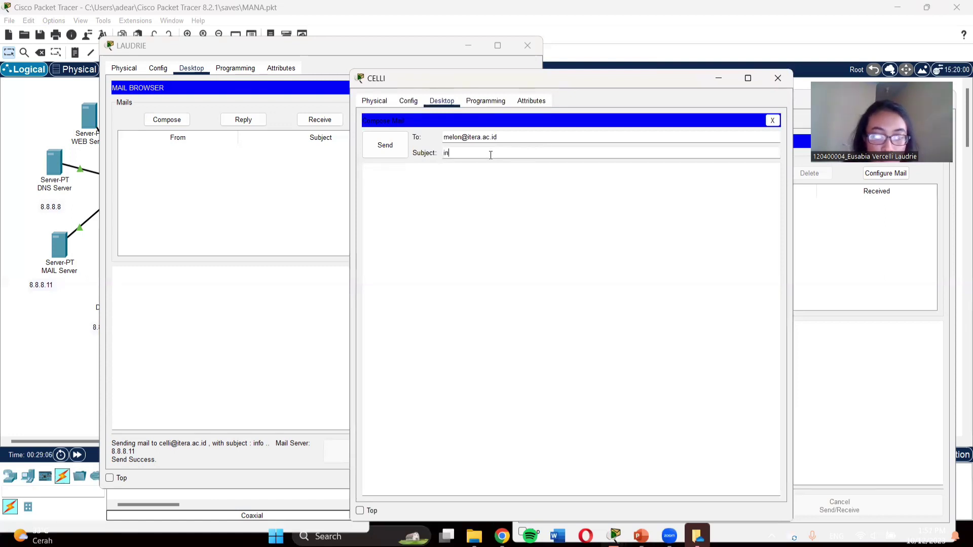
{"action": "type", "text": "fo reuni"}
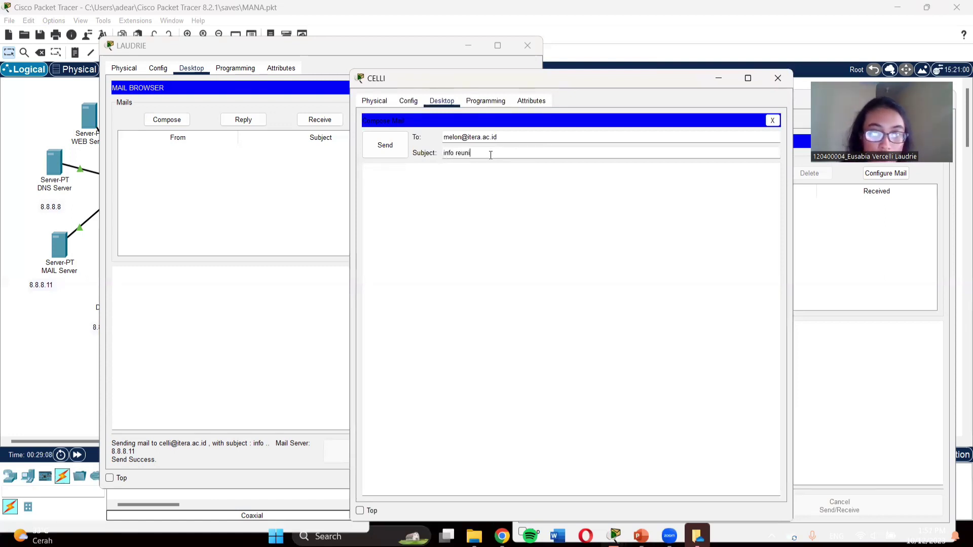
{"action": "left_click", "coordinate": [480, 208]}
{"action": "type", "text": "kapan yaa"}
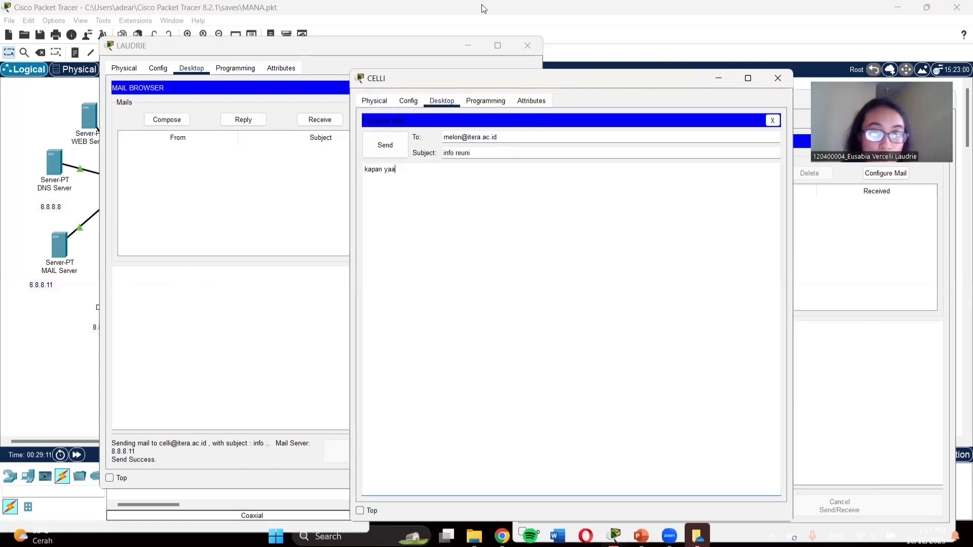
{"action": "left_click", "coordinate": [385, 145]}
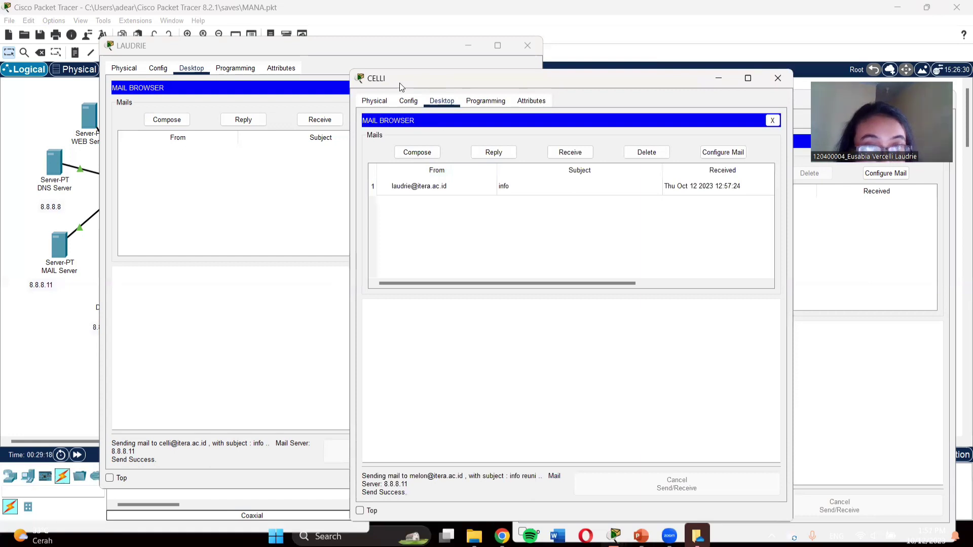
Step: Fetch new mail in MELON's Mail Browser so the 'info reuni' email arrives
{"action": "left_click_drag", "start_coordinate": [640, 78], "coordinate": [438, 78]}
{"action": "left_click", "coordinate": [641, 101]}
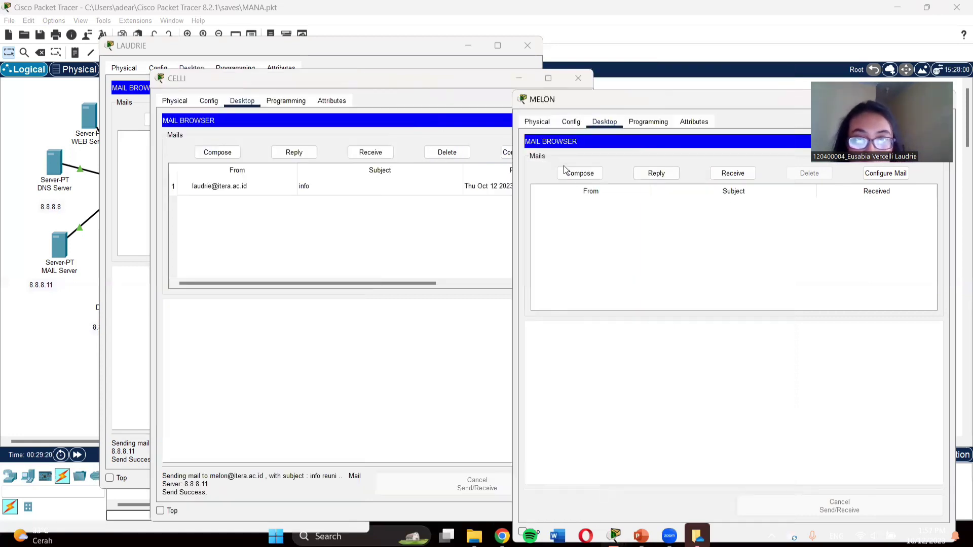
{"action": "left_click", "coordinate": [733, 174]}
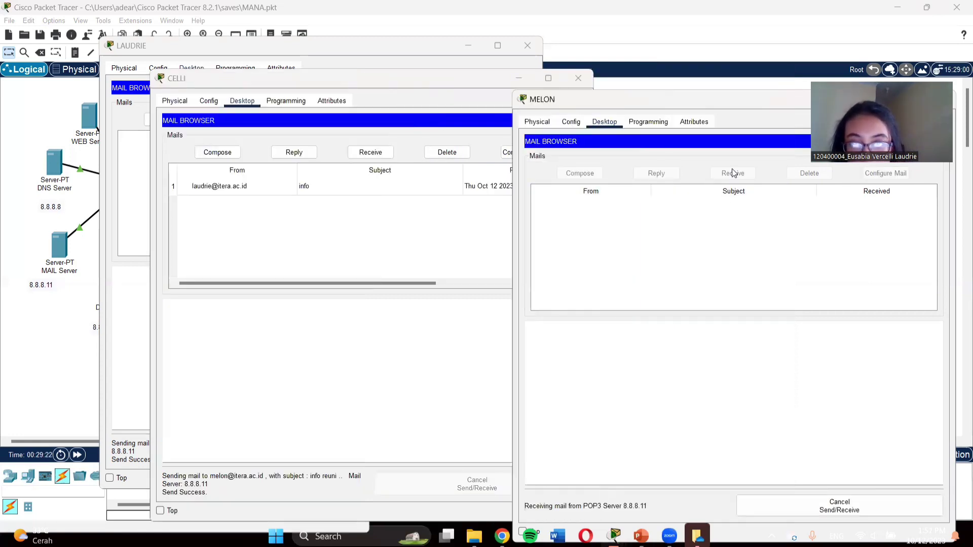
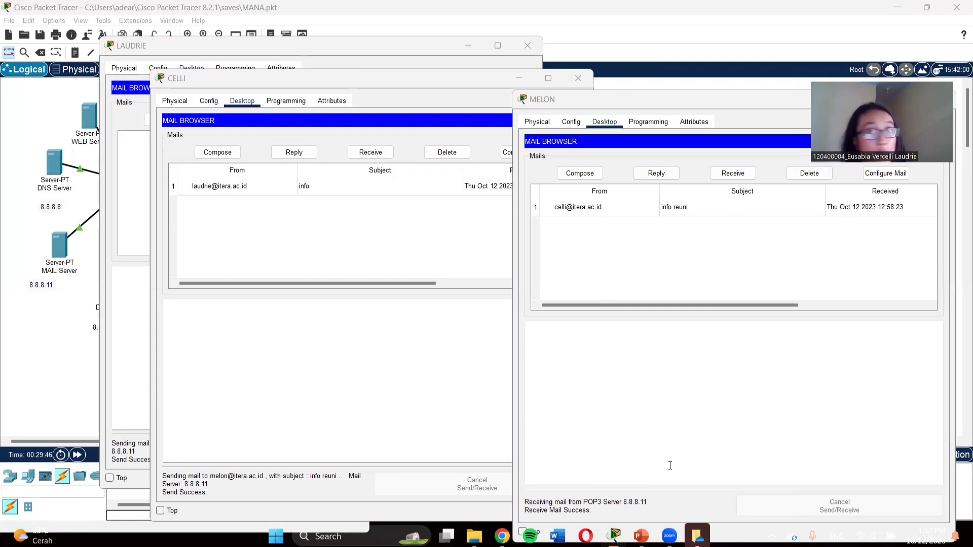
Step: Close the LAUDRIE, CELLI and MELON mail windows, one after another
{"action": "left_click", "coordinate": [141, 50]}
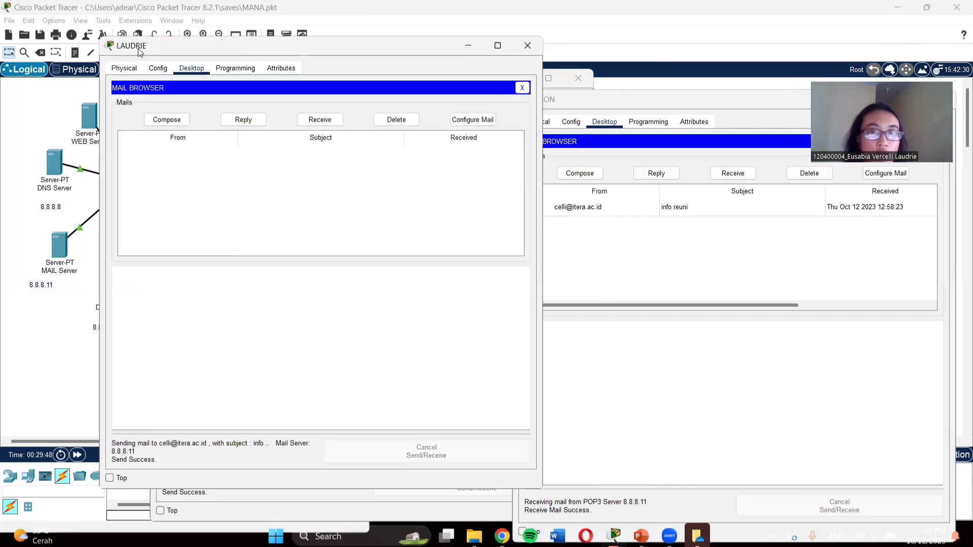
{"action": "left_click_drag", "start_coordinate": [138, 50], "coordinate": [73, 79]}
{"action": "left_click", "coordinate": [467, 77]}
{"action": "left_click", "coordinate": [582, 80]}
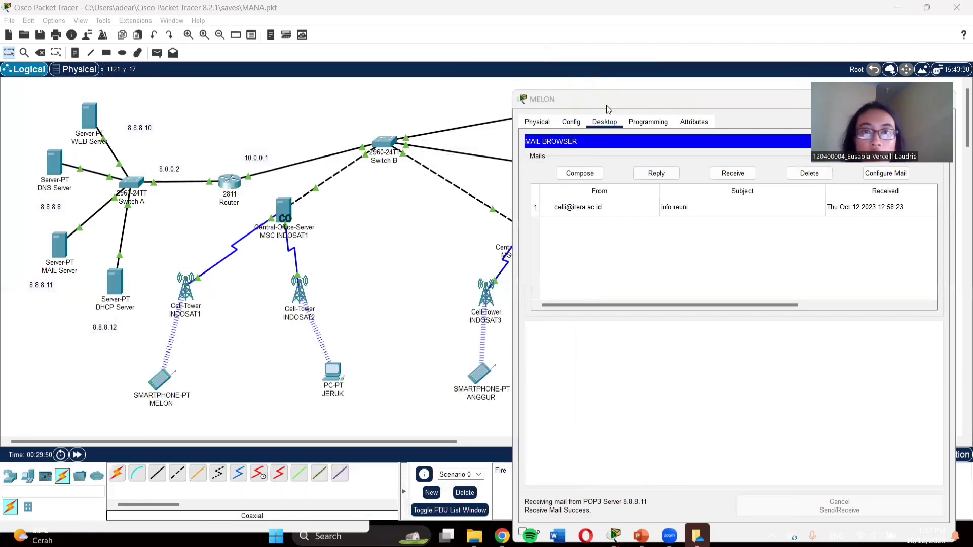
{"action": "left_click_drag", "start_coordinate": [600, 102], "coordinate": [300, 86]}
{"action": "left_click", "coordinate": [621, 83]}
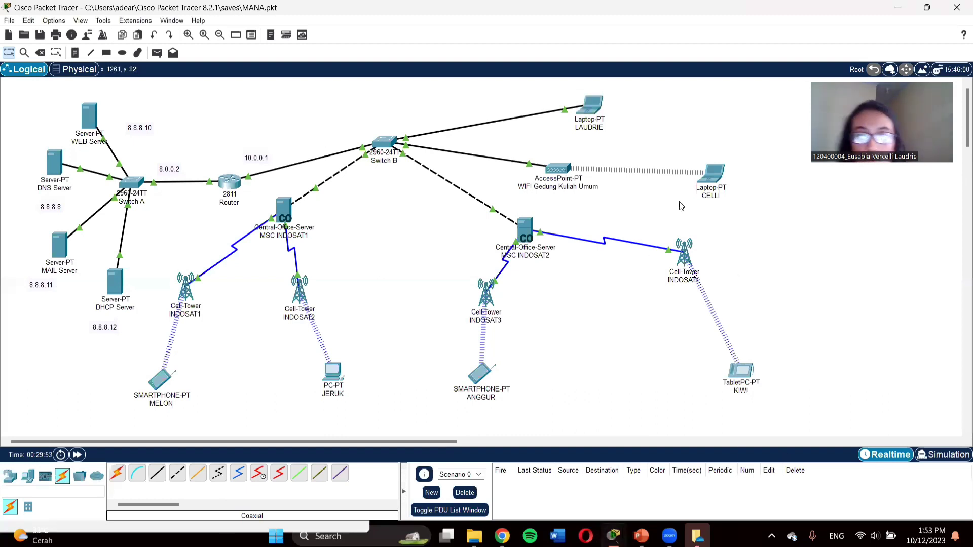
{"action": "left_click", "coordinate": [591, 105]}
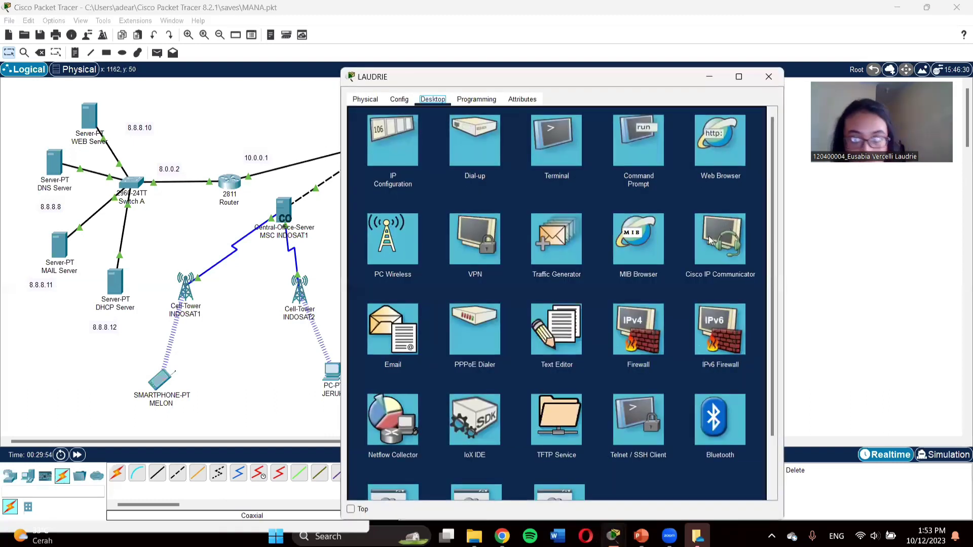
{"action": "left_click", "coordinate": [716, 151]}
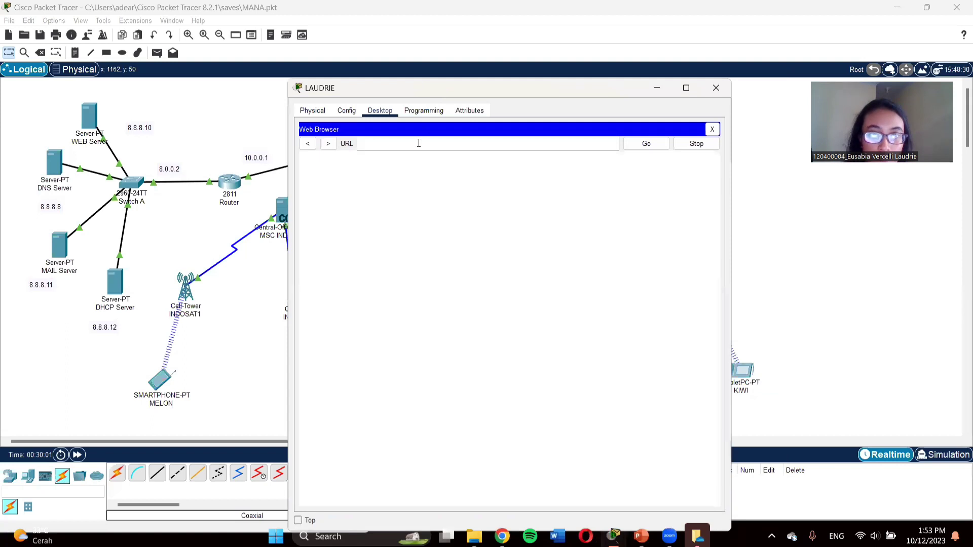
{"action": "type", "text": ".8.8"}
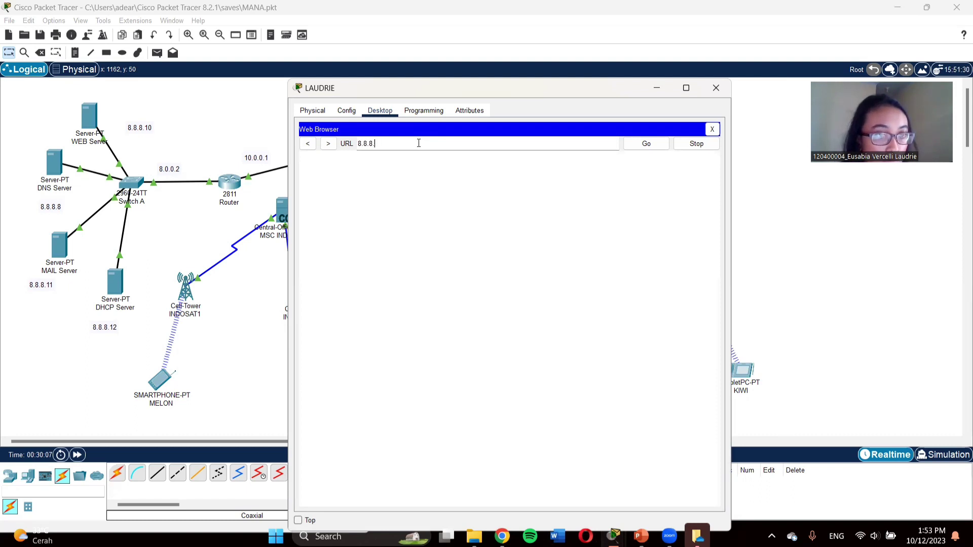
{"action": "type", "text": ".10"}
{"action": "key", "text": "Return"}
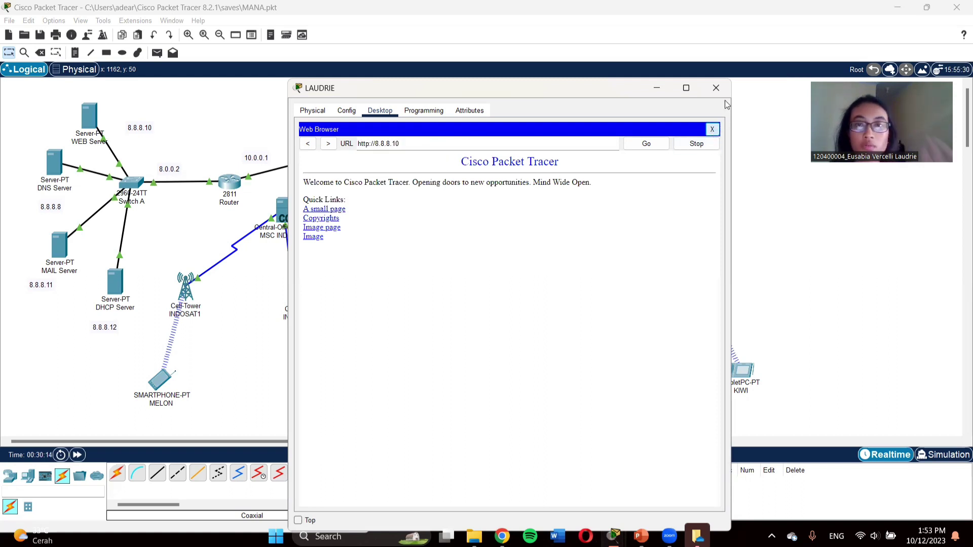
{"action": "left_click", "coordinate": [715, 91]}
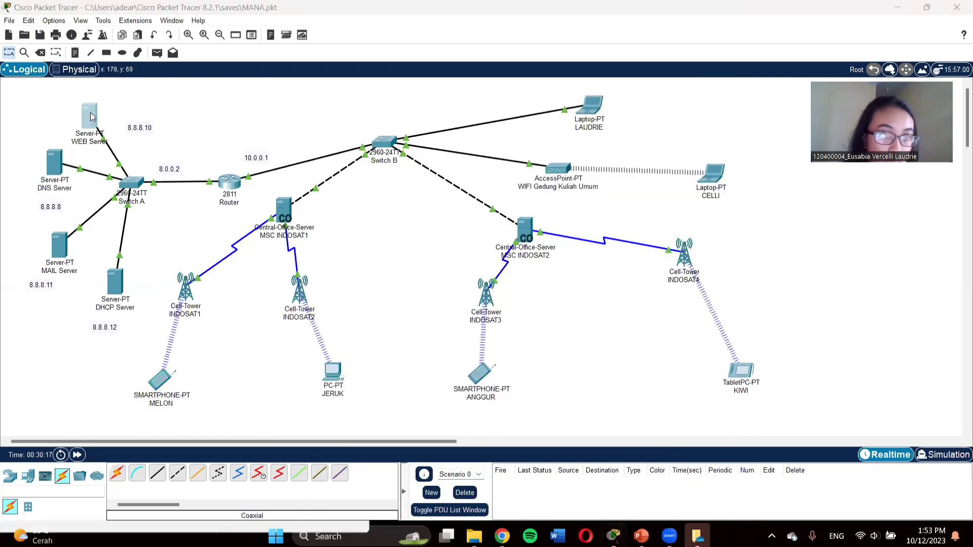
Step: Open index.html for editing in the WEB Server's HTTP service
{"action": "left_click", "coordinate": [91, 117]}
{"action": "left_click", "coordinate": [409, 101]}
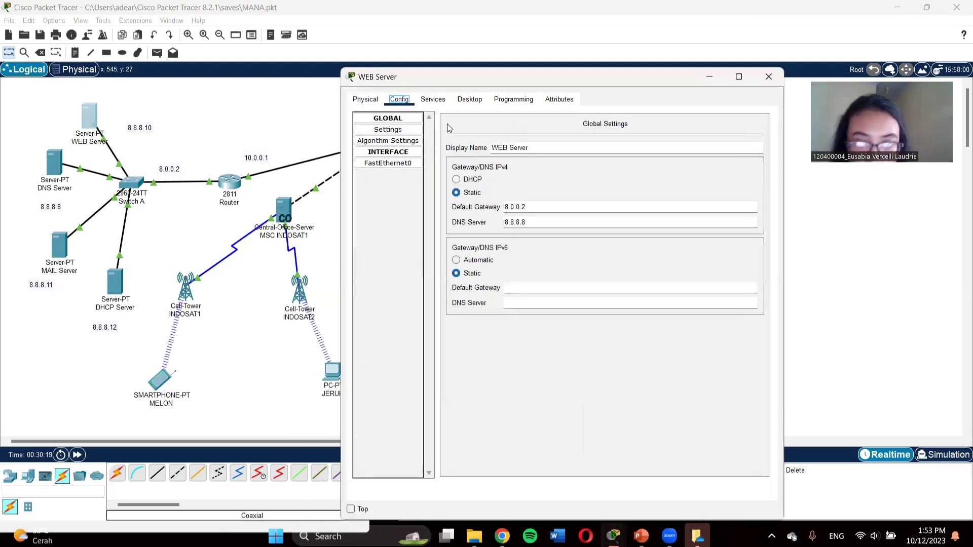
{"action": "left_click", "coordinate": [433, 100]}
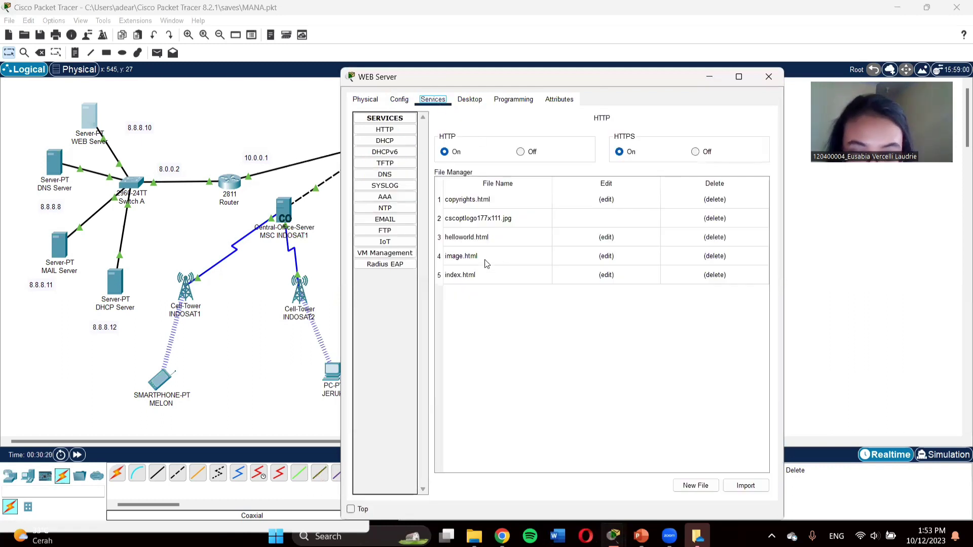
{"action": "left_click", "coordinate": [623, 274]}
Step: Change the heading to 'Institut Teknologi Sumatera' and the welcome line to 'WEBSITE ITERA'
{"action": "left_click_drag", "start_coordinate": [546, 146], "coordinate": [604, 147]}
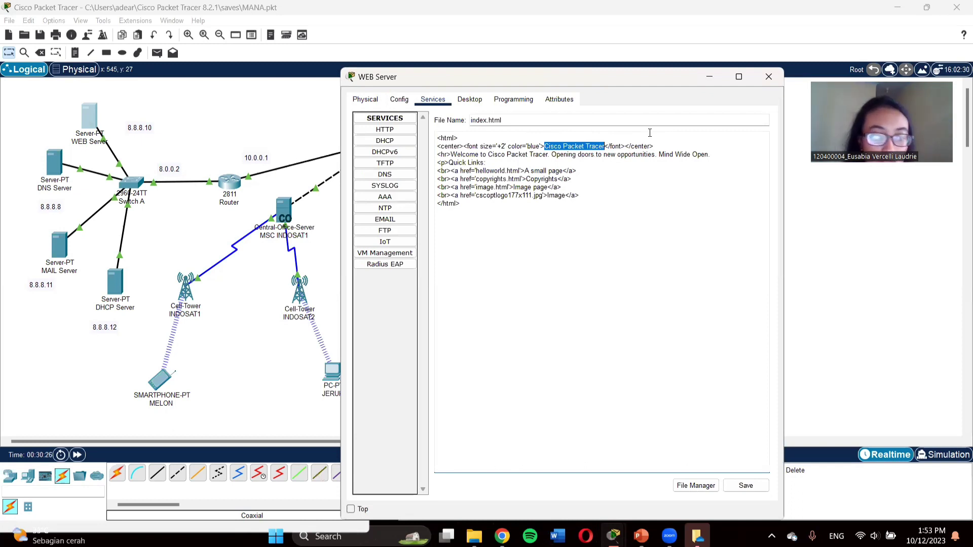
{"action": "type", "text": "Ins"}
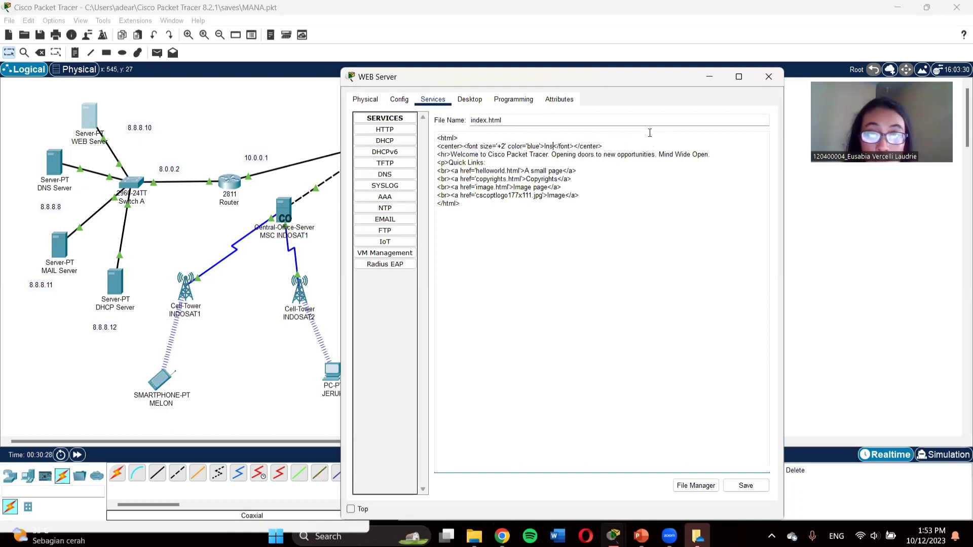
{"action": "type", "text": "tt"}
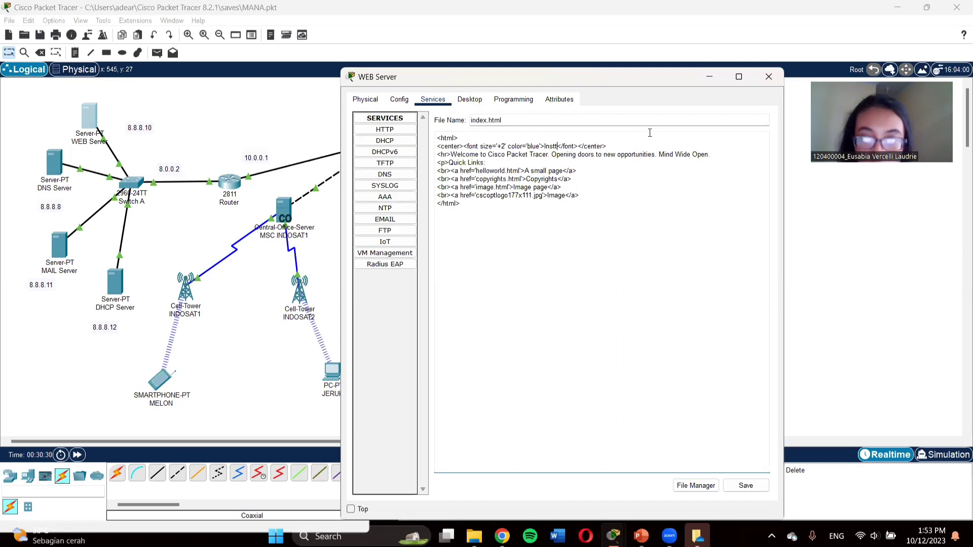
{"action": "key", "text": "BackSpace"}
{"action": "type", "text": "itut "}
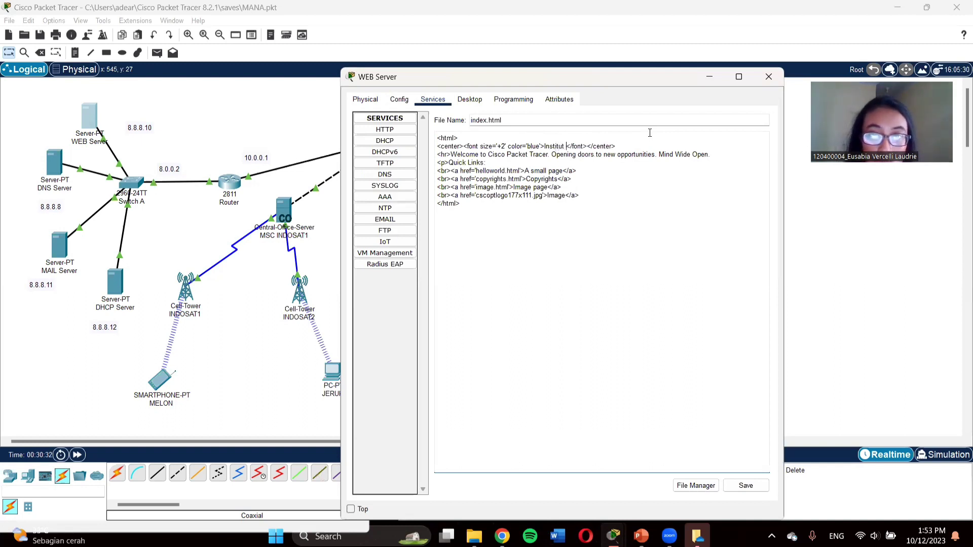
{"action": "type", "text": "Teknologi "}
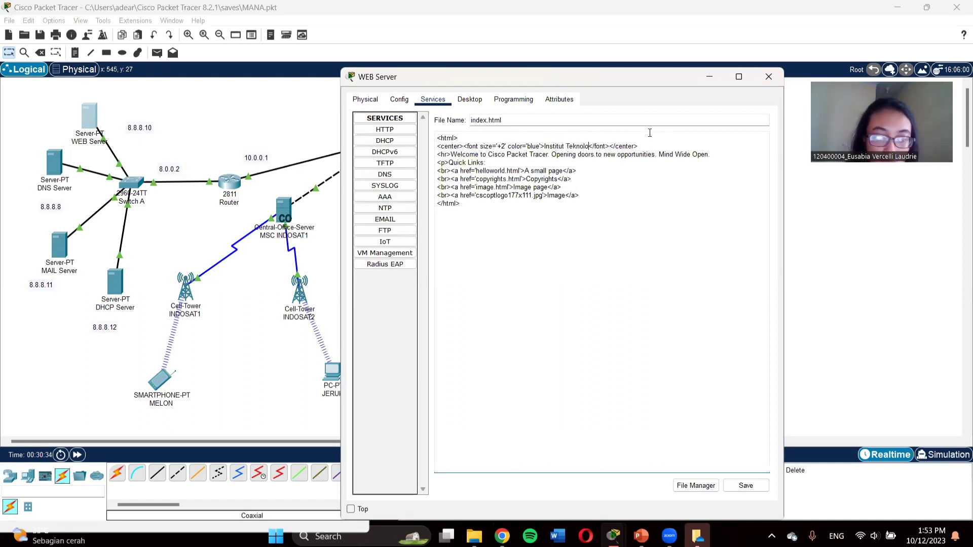
{"action": "type", "text": "Sumatera"}
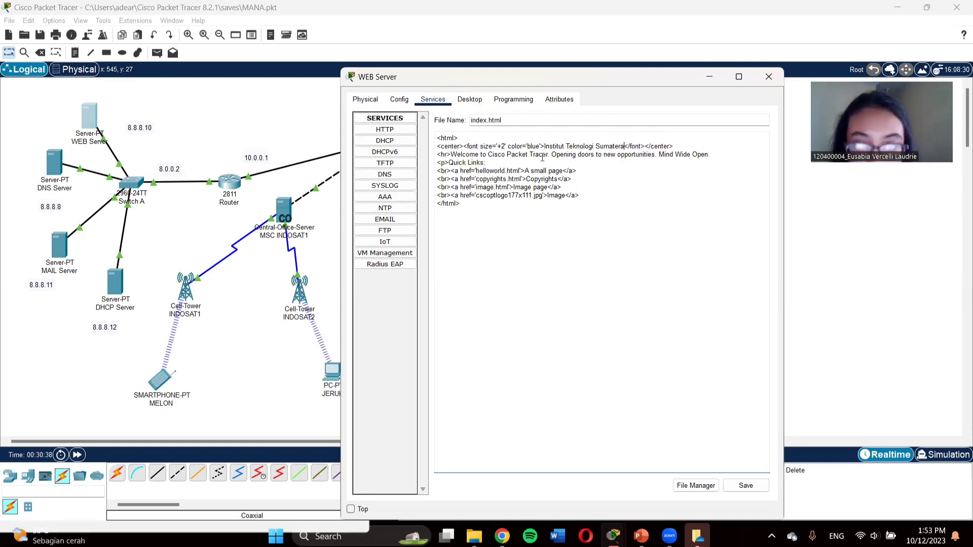
{"action": "left_click_drag", "start_coordinate": [489, 154], "coordinate": [699, 152]}
{"action": "type", "text": "WEBSI"}
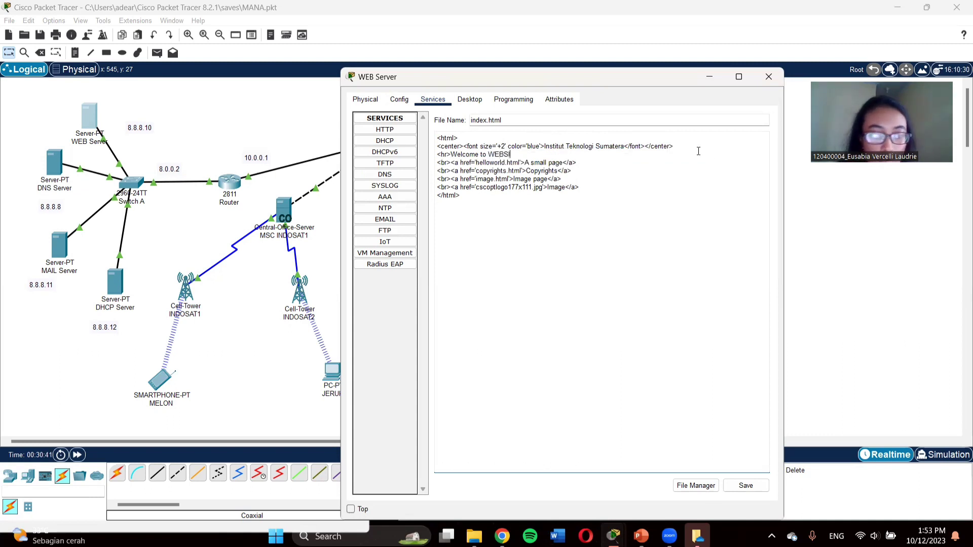
{"action": "type", "text": "TE ITERA"}
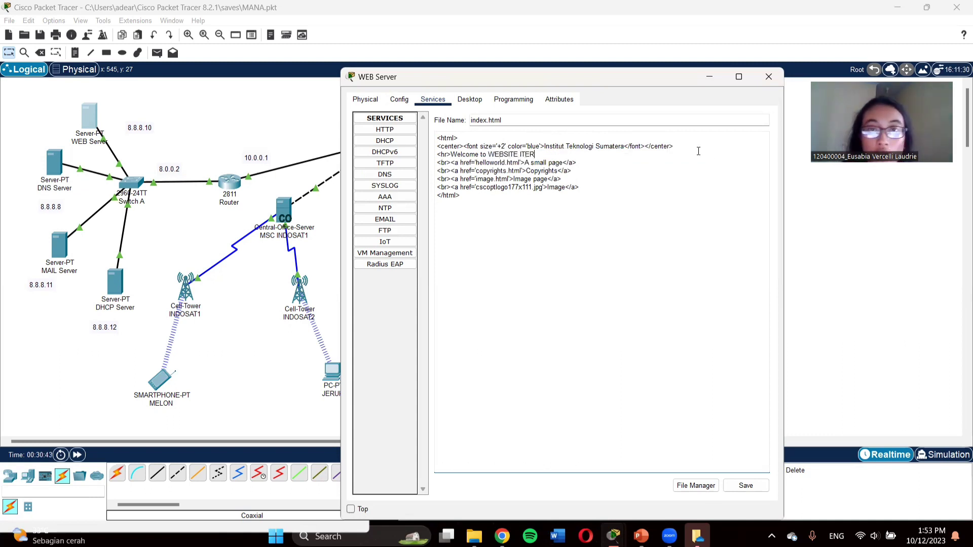
Step: Save the edited index.html, confirming the overwrite of the existing file
{"action": "left_click", "coordinate": [743, 486]}
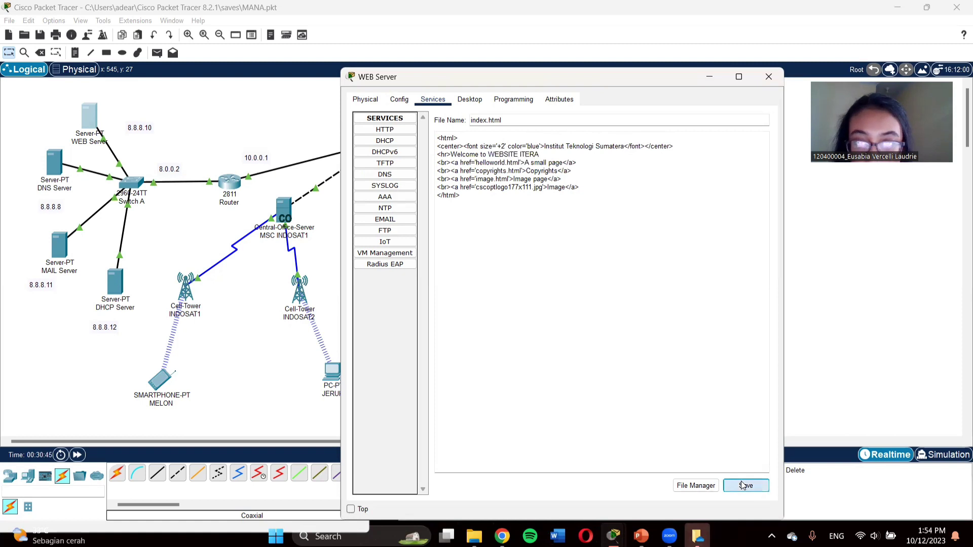
{"action": "left_click", "coordinate": [576, 318]}
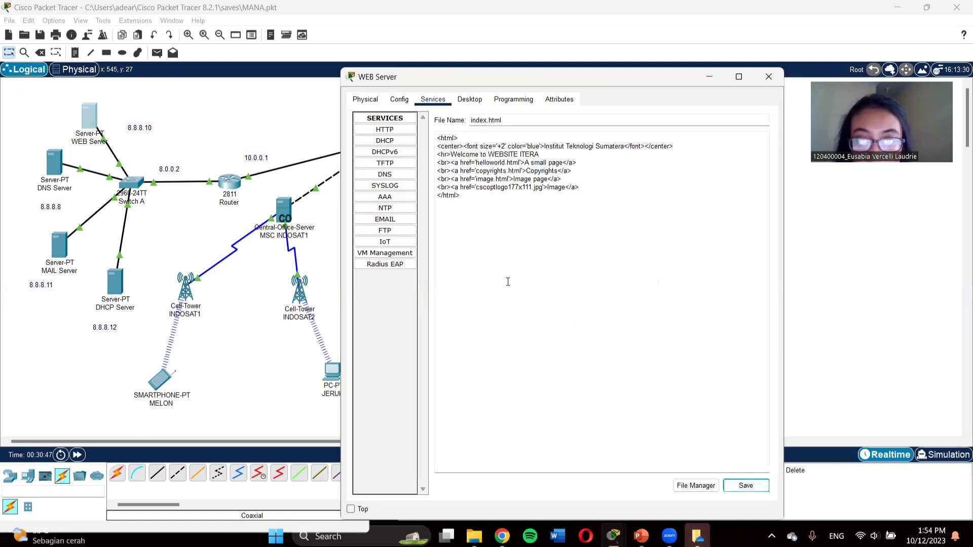
{"action": "left_click", "coordinate": [747, 486]}
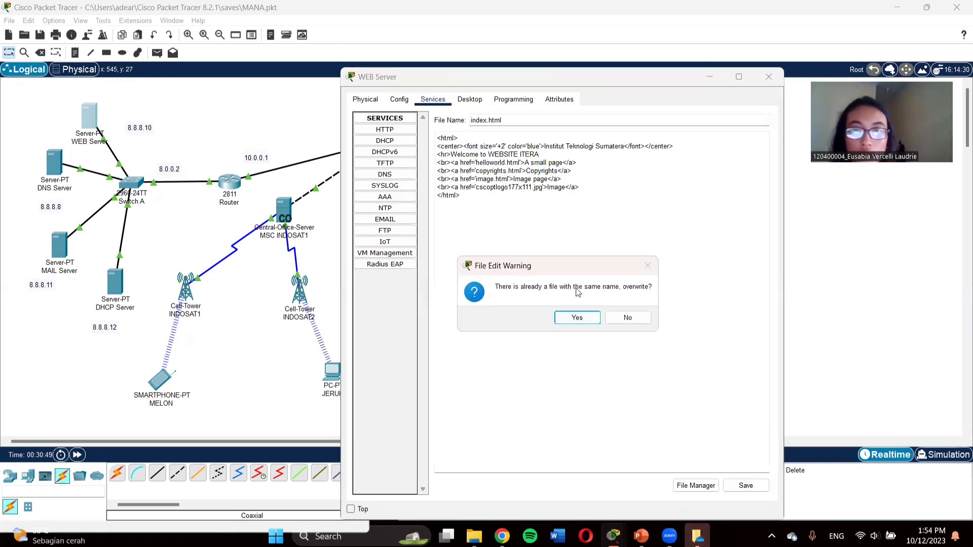
{"action": "left_click", "coordinate": [577, 319]}
Step: Browse to 8.8.8.10 on LAUDRIE to show the 'Institut Teknologi Sumatera' page, then close LAUDRIE
{"action": "left_click", "coordinate": [769, 76]}
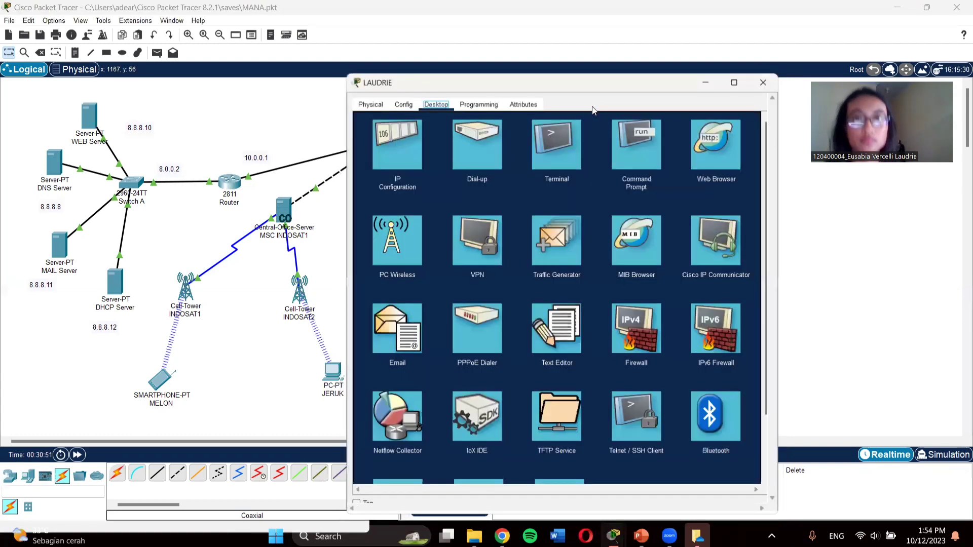
{"action": "left_click", "coordinate": [594, 111]}
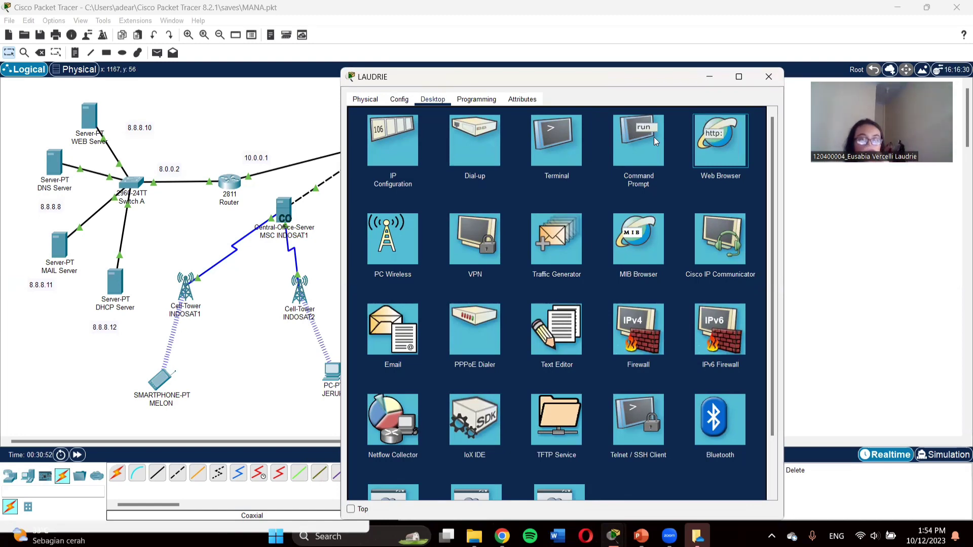
{"action": "left_click", "coordinate": [728, 141]}
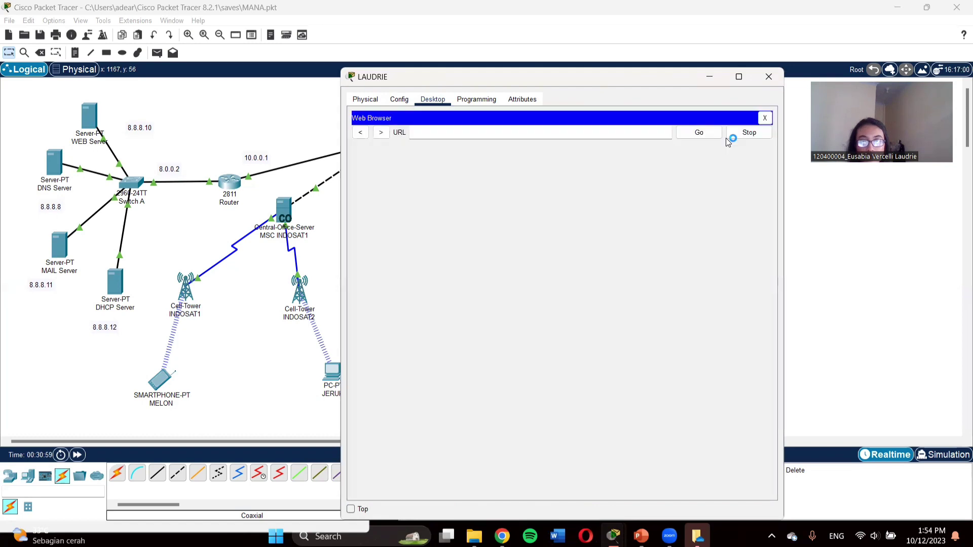
{"action": "left_click", "coordinate": [612, 134]}
{"action": "type", "text": "8.8.8"}
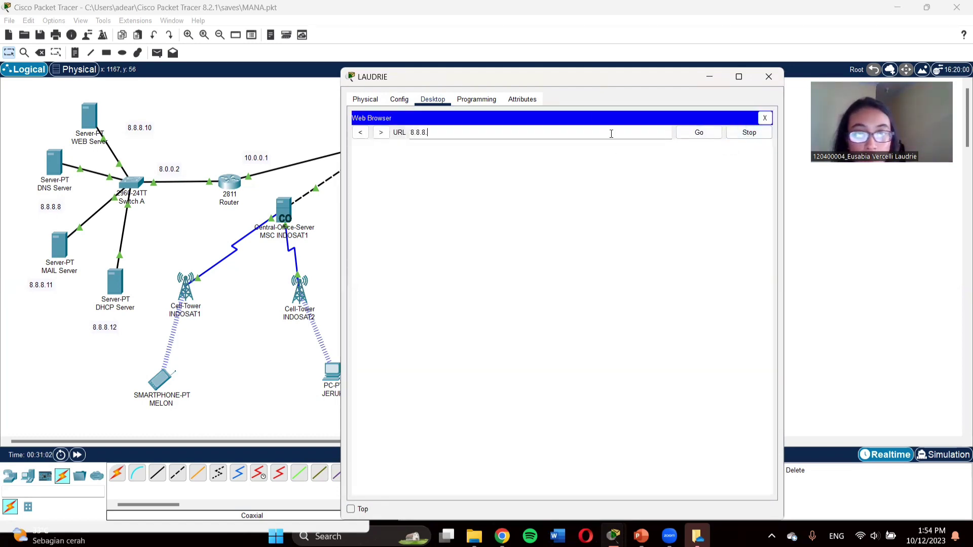
{"action": "type", "text": ".10"}
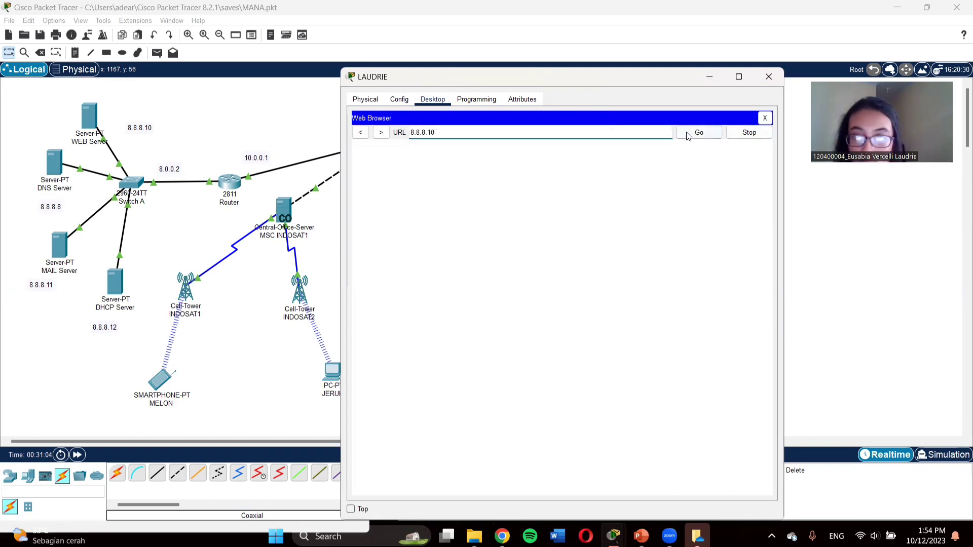
{"action": "left_click", "coordinate": [689, 135]}
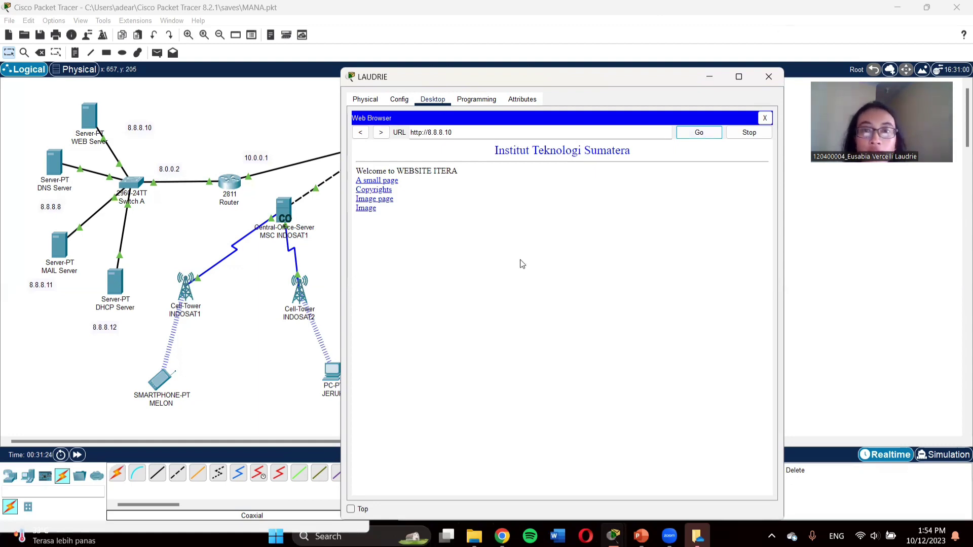
{"action": "left_click", "coordinate": [769, 77]}
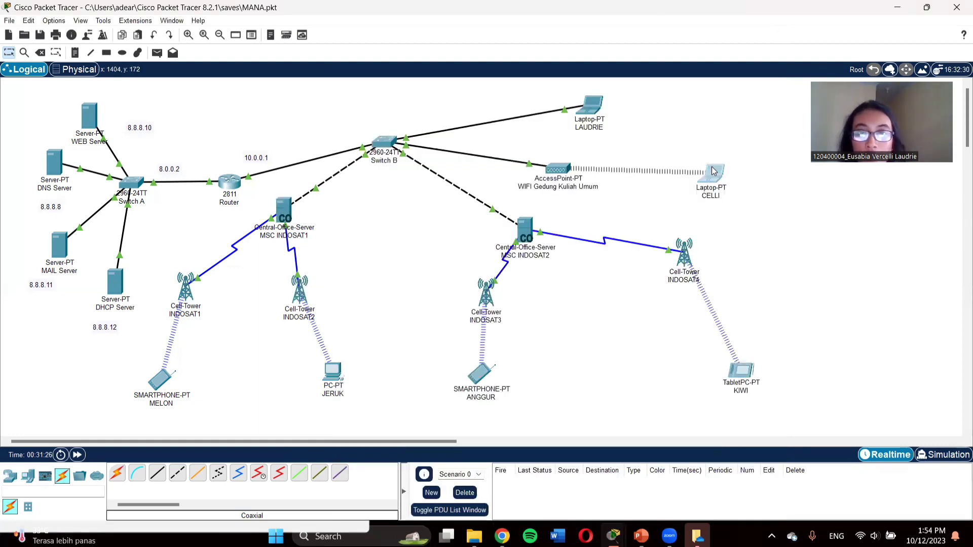
Step: Browse to 8.8.8.10 on CELLI to show the 'Institut Teknologi Sumatera' page, then close CELLI
{"action": "left_click", "coordinate": [713, 170]}
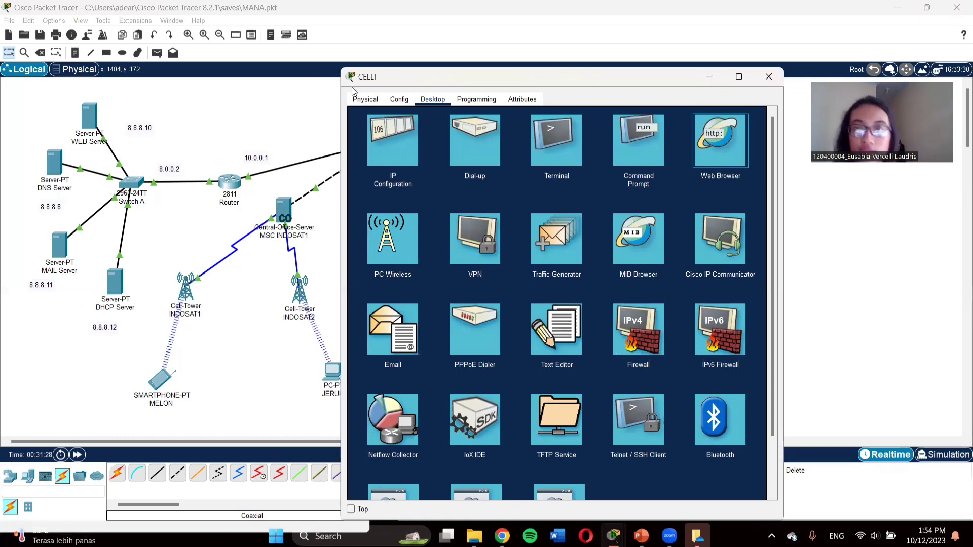
{"action": "left_click", "coordinate": [710, 151]}
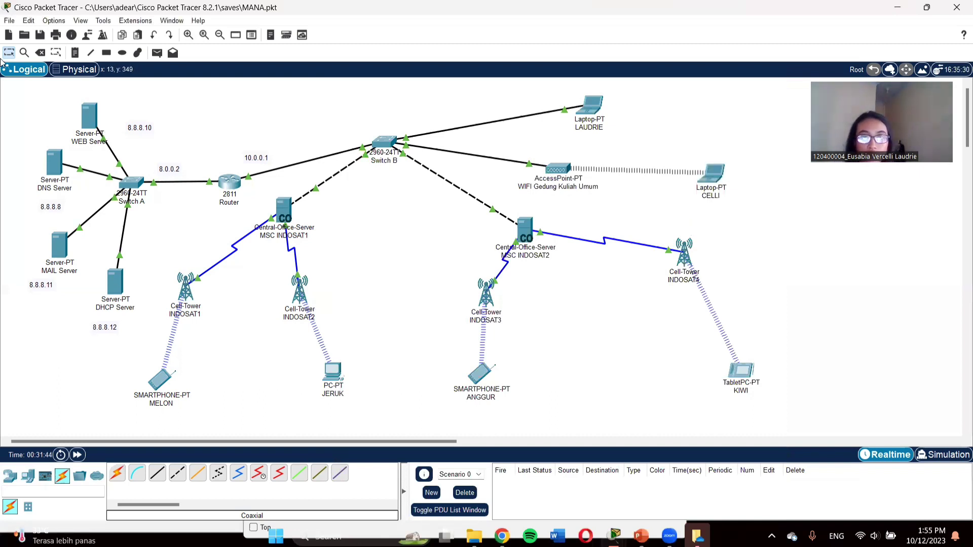
{"action": "left_click", "coordinate": [709, 174]}
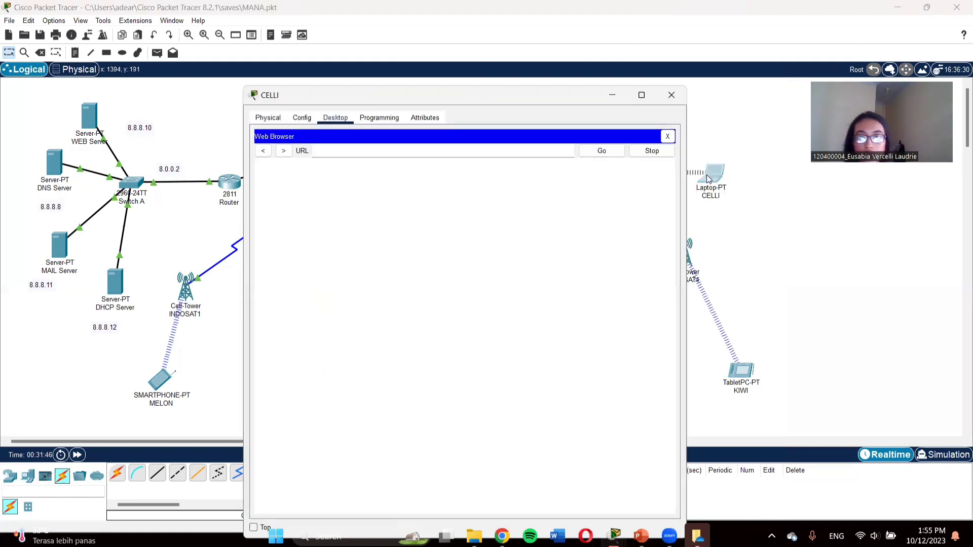
{"action": "type", "text": "8"}
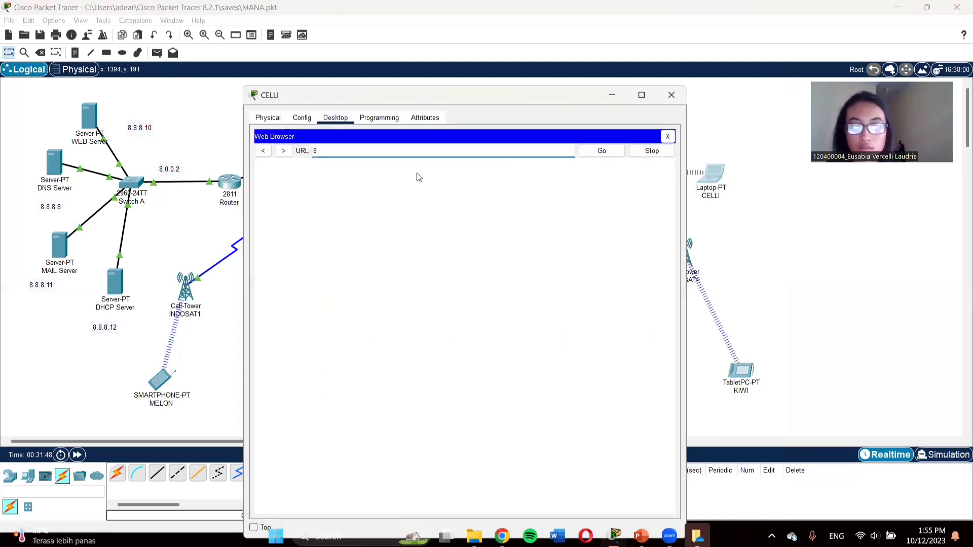
{"action": "type", "text": ".8.810"}
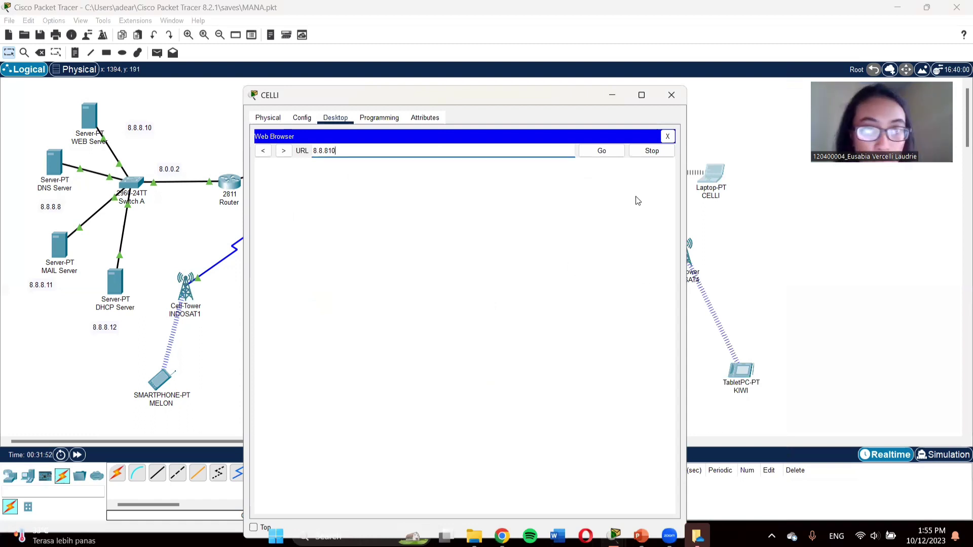
{"action": "key", "text": "BackSpace"}
{"action": "key", "text": "BackSpace"}
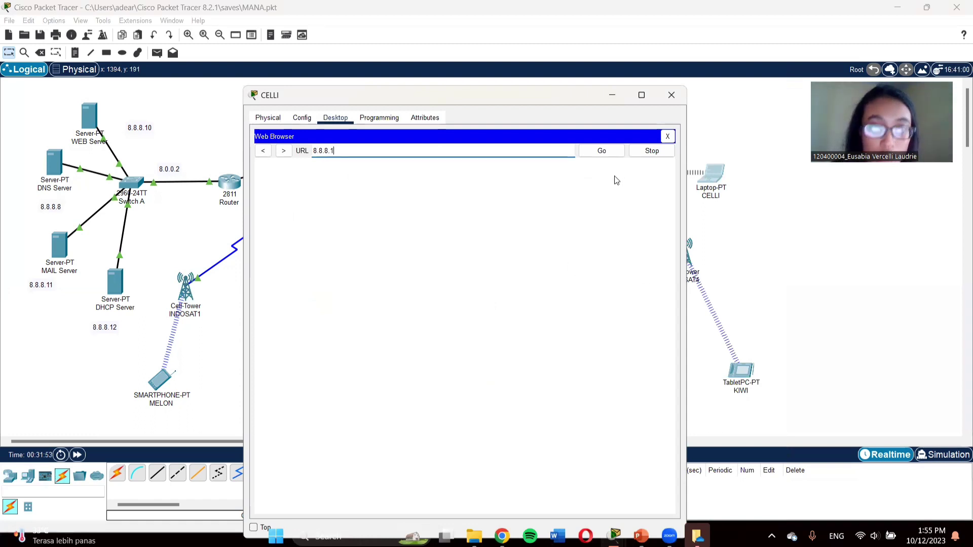
{"action": "left_click", "coordinate": [604, 153]}
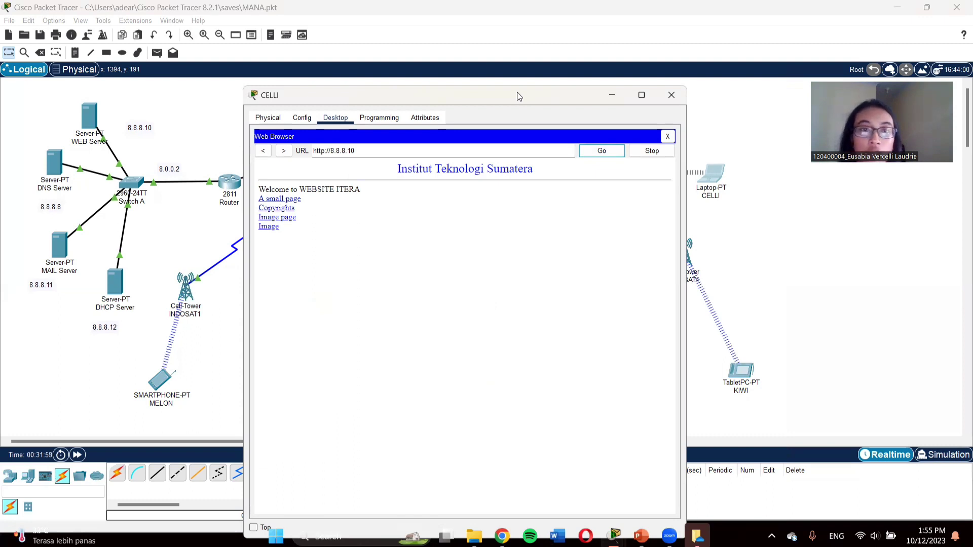
{"action": "left_click_drag", "start_coordinate": [517, 95], "coordinate": [392, 119]}
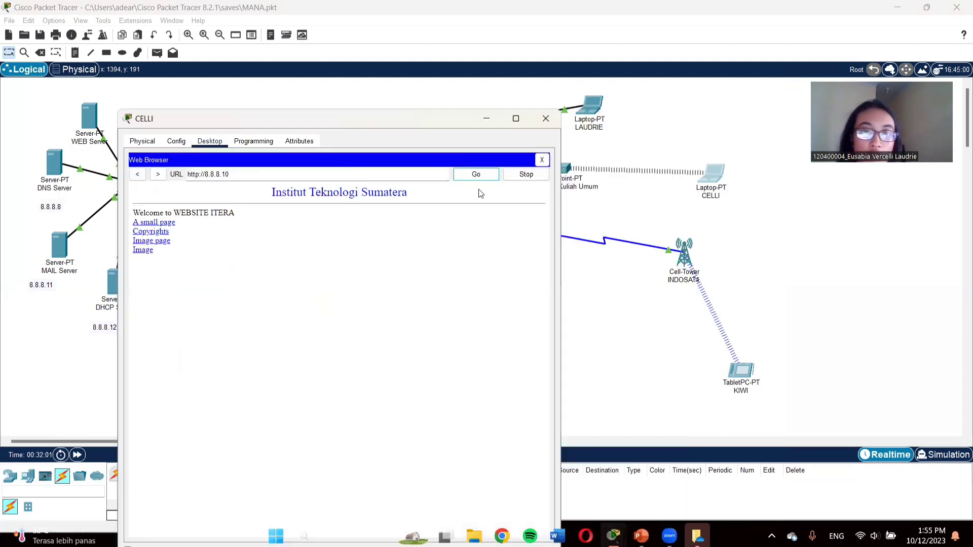
{"action": "left_click", "coordinate": [552, 129]}
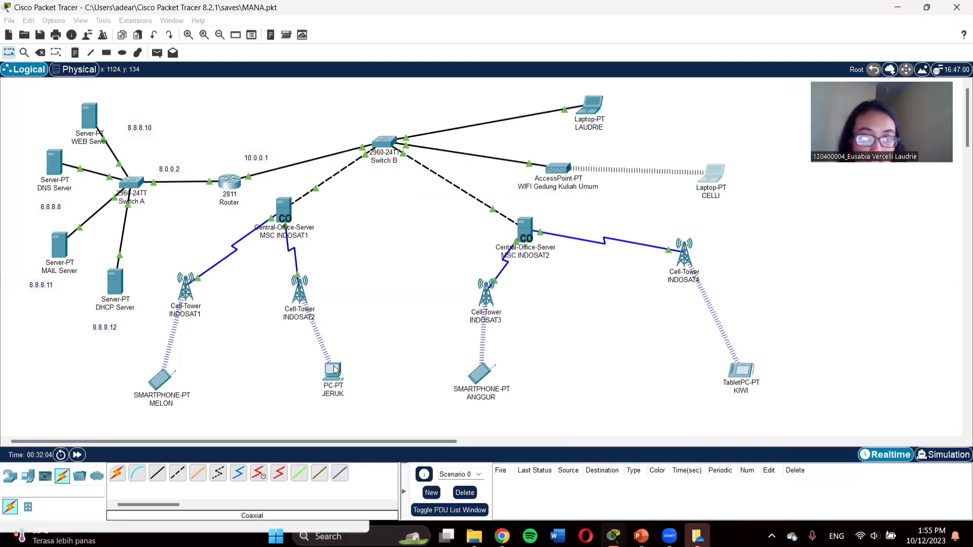
Step: Load the ITERA page at 8.8.8.10 in JERUK's web browser, then close the browser
{"action": "left_click", "coordinate": [334, 370]}
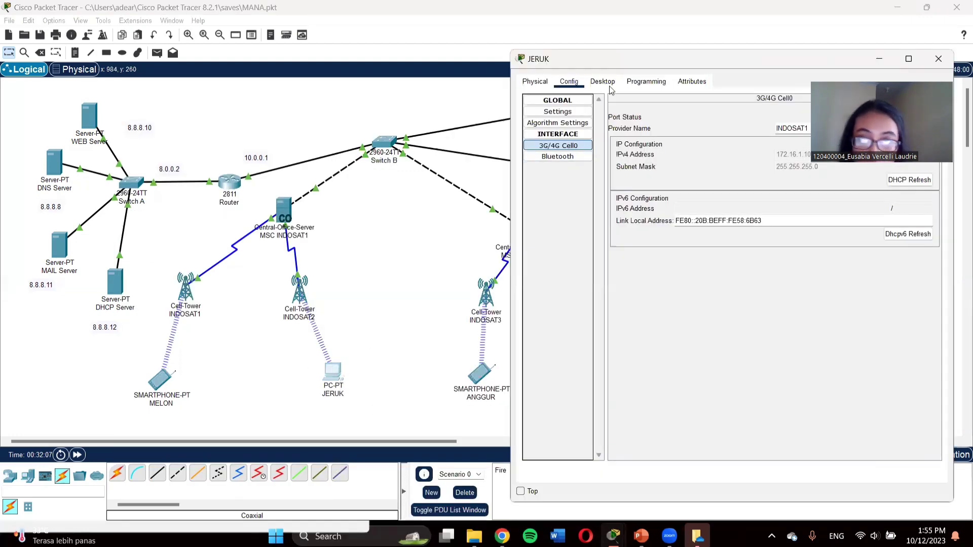
{"action": "left_click", "coordinate": [608, 84]}
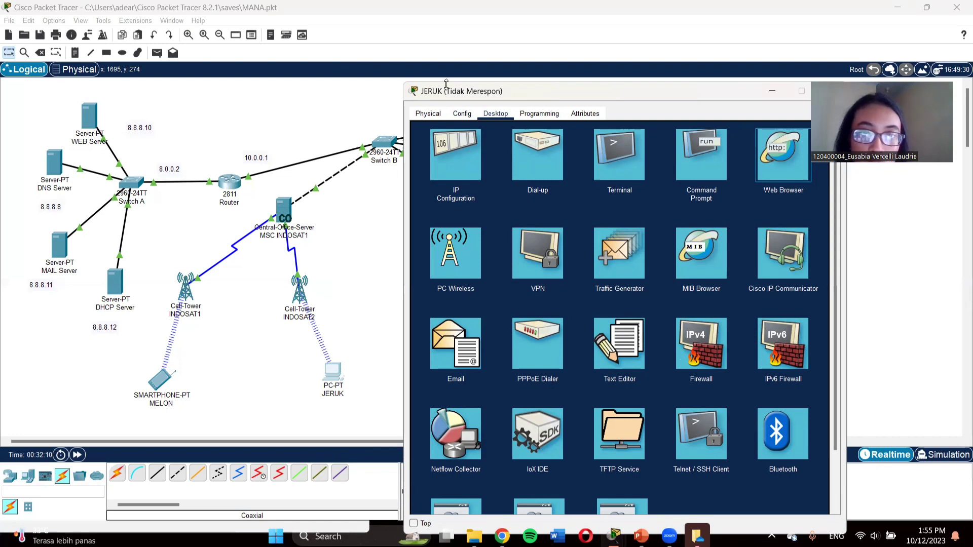
{"action": "left_click_drag", "start_coordinate": [446, 86], "coordinate": [406, 78]}
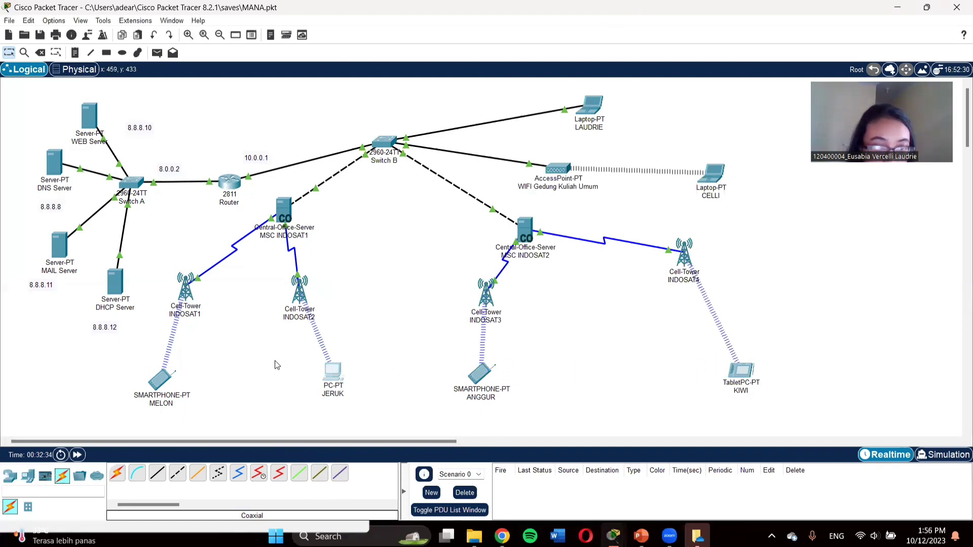
{"action": "left_click", "coordinate": [333, 373]}
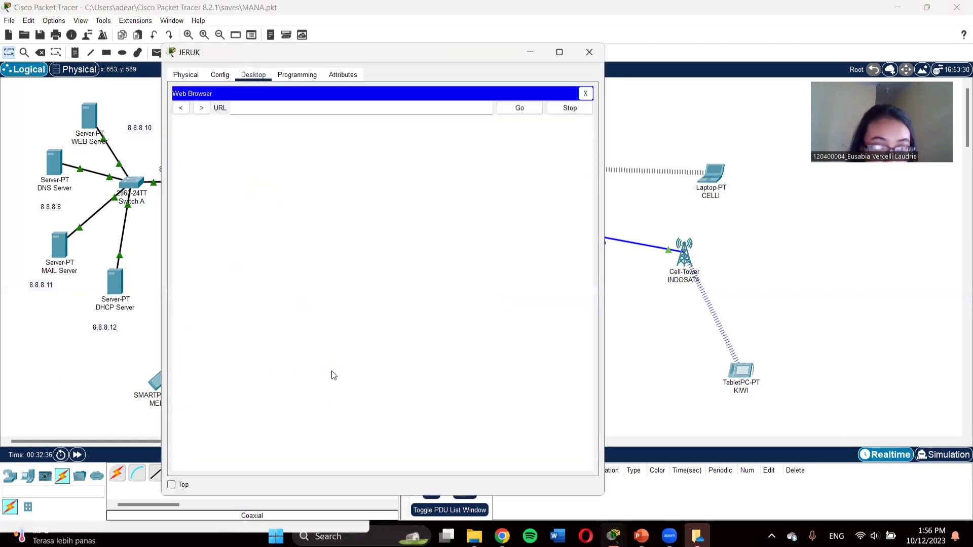
{"action": "left_click", "coordinate": [279, 112]}
{"action": "type", "text": "8"}
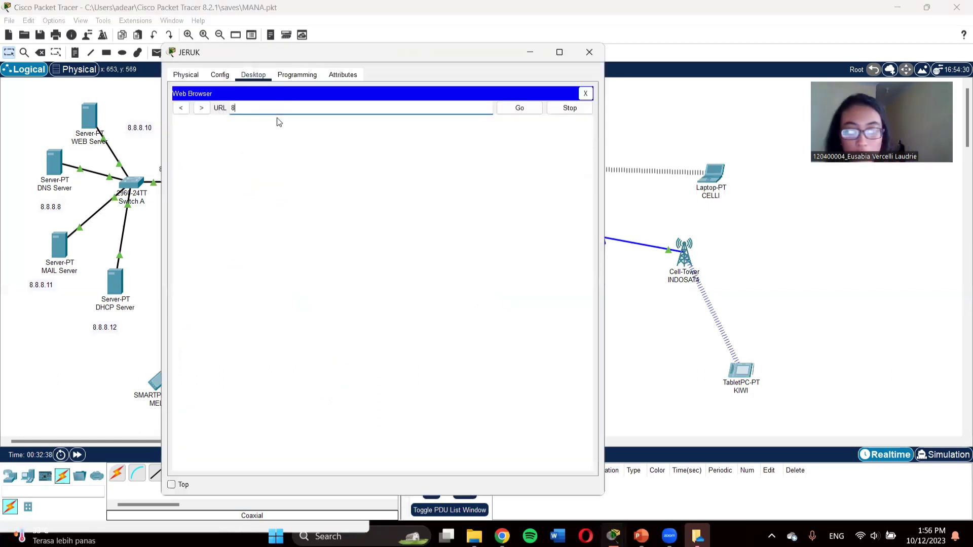
{"action": "type", "text": ".8.8.10"}
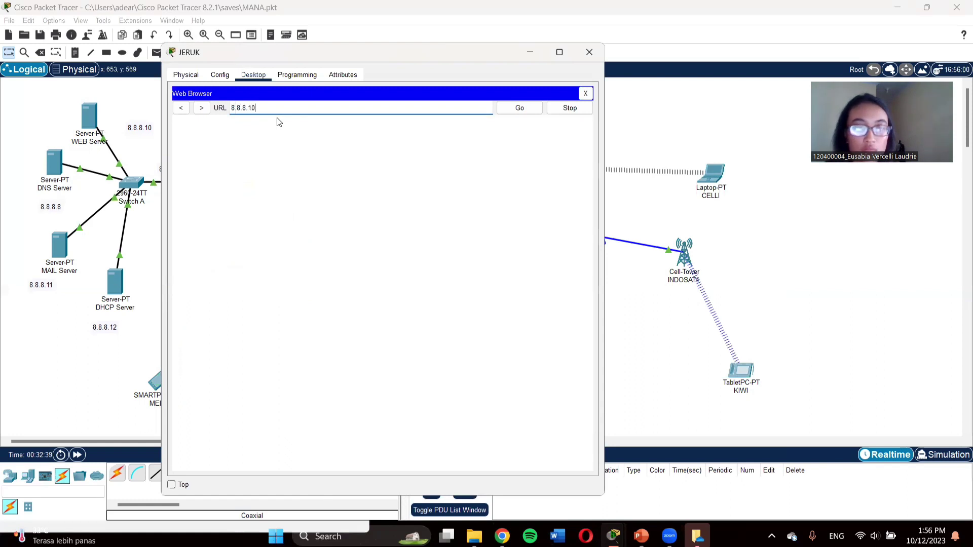
{"action": "left_click", "coordinate": [520, 109]}
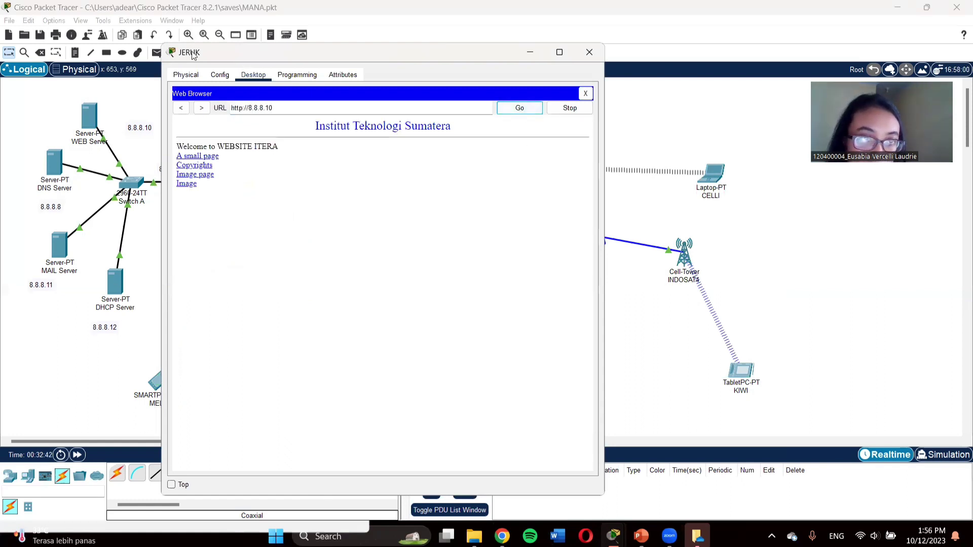
{"action": "left_click_drag", "start_coordinate": [191, 56], "coordinate": [201, 94]}
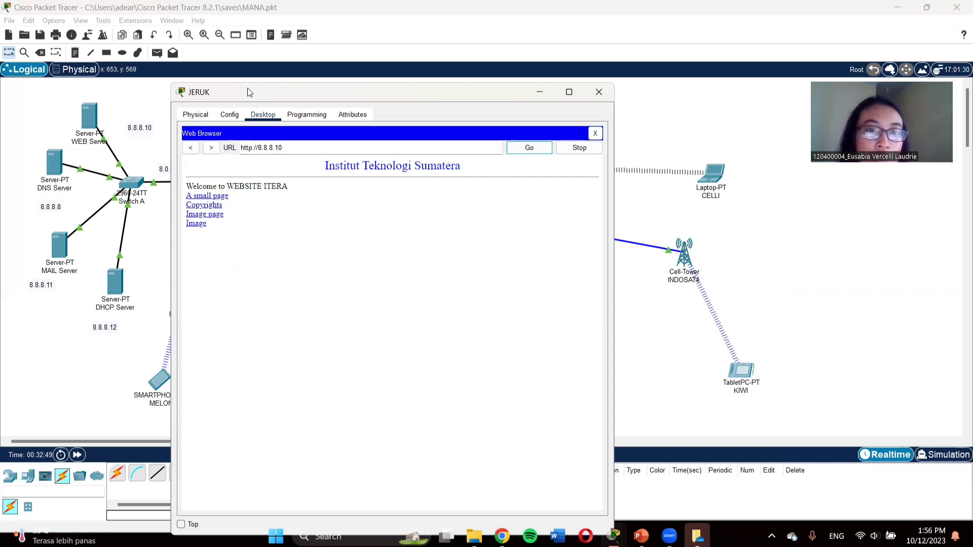
{"action": "left_click_drag", "start_coordinate": [248, 88], "coordinate": [275, 78]}
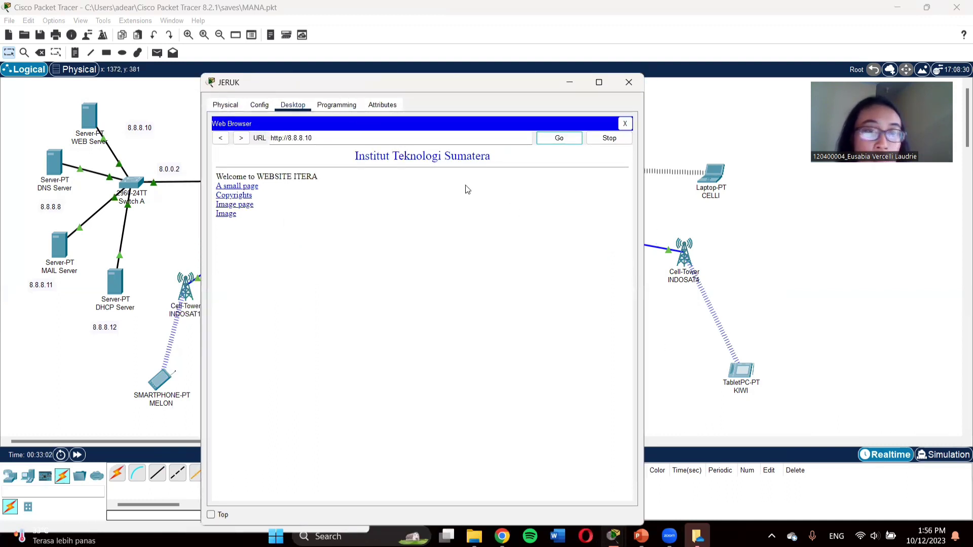
{"action": "left_click", "coordinate": [625, 123]}
Step: Close the JERUK PC window, revealing the complete ITERA network topology
{"action": "left_click", "coordinate": [626, 82]}
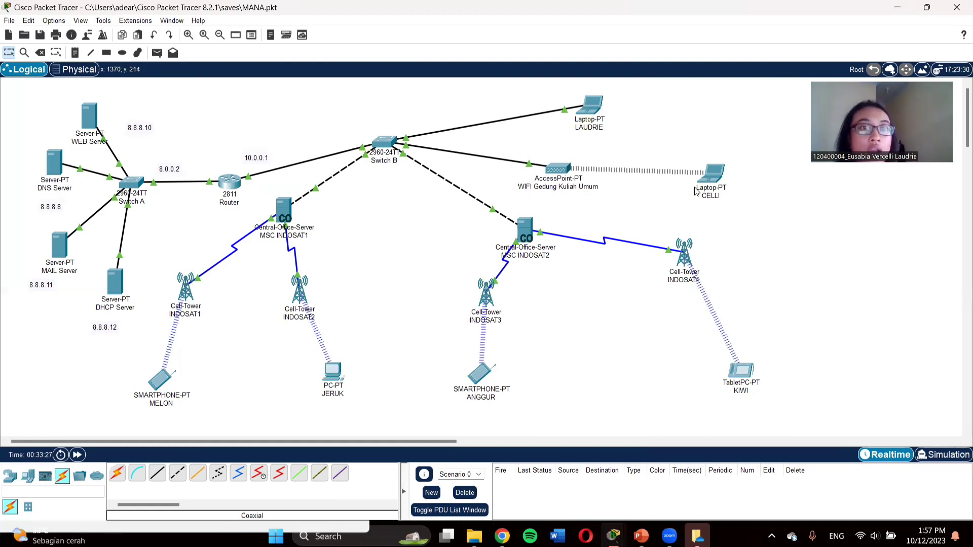
{"action": "mouse_move", "coordinate": [696, 191]}
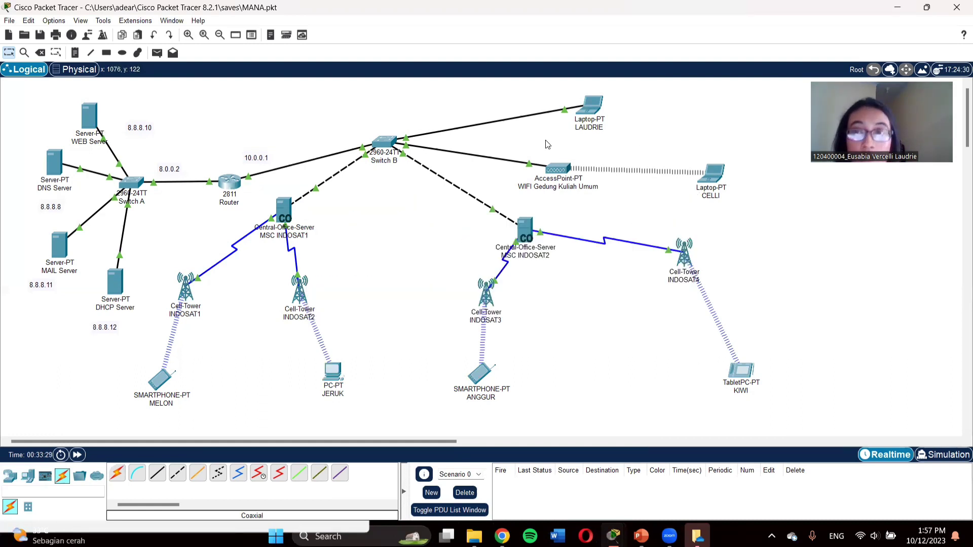